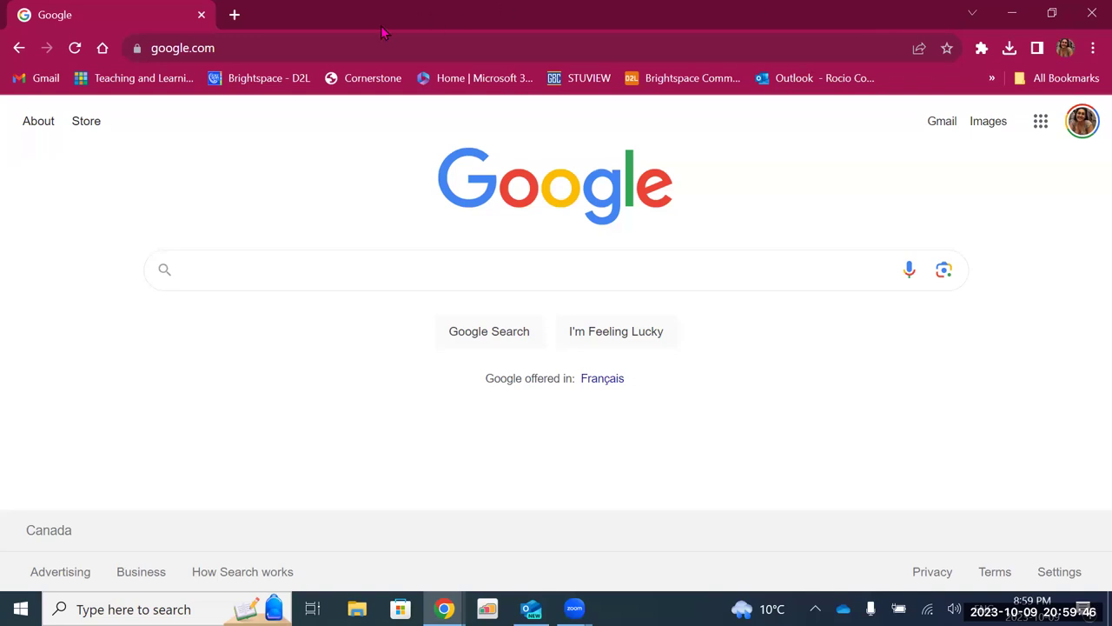
Load learn.georgebrown.ca in Chrome to reach the George Brown College Brightspace homepage
left_click(253, 49)
type("l")
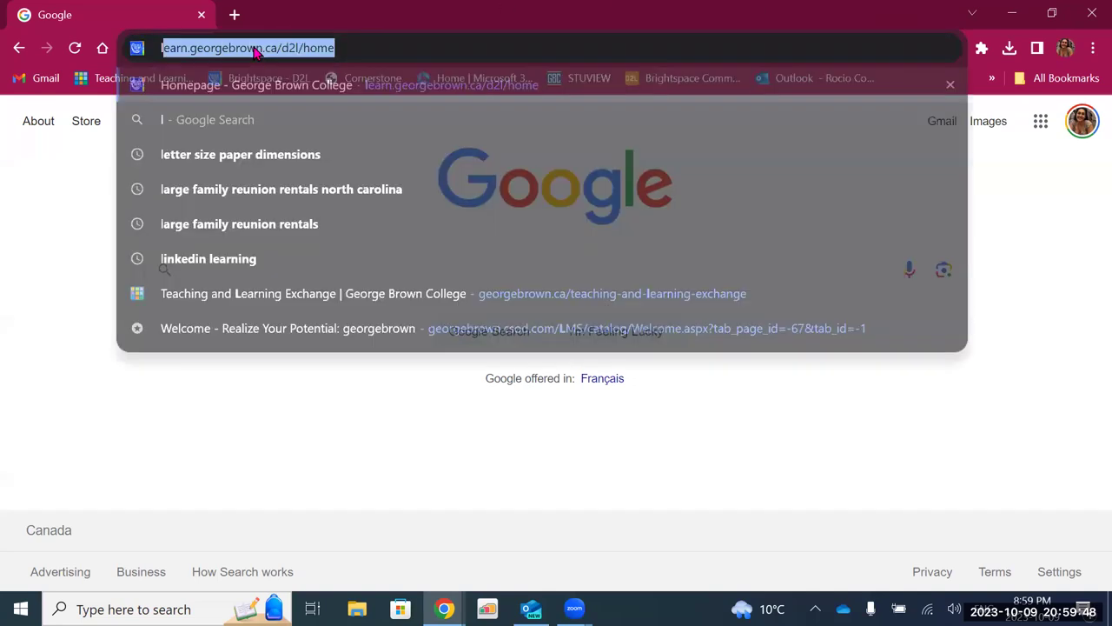
type("earn.georgebrown.ca")
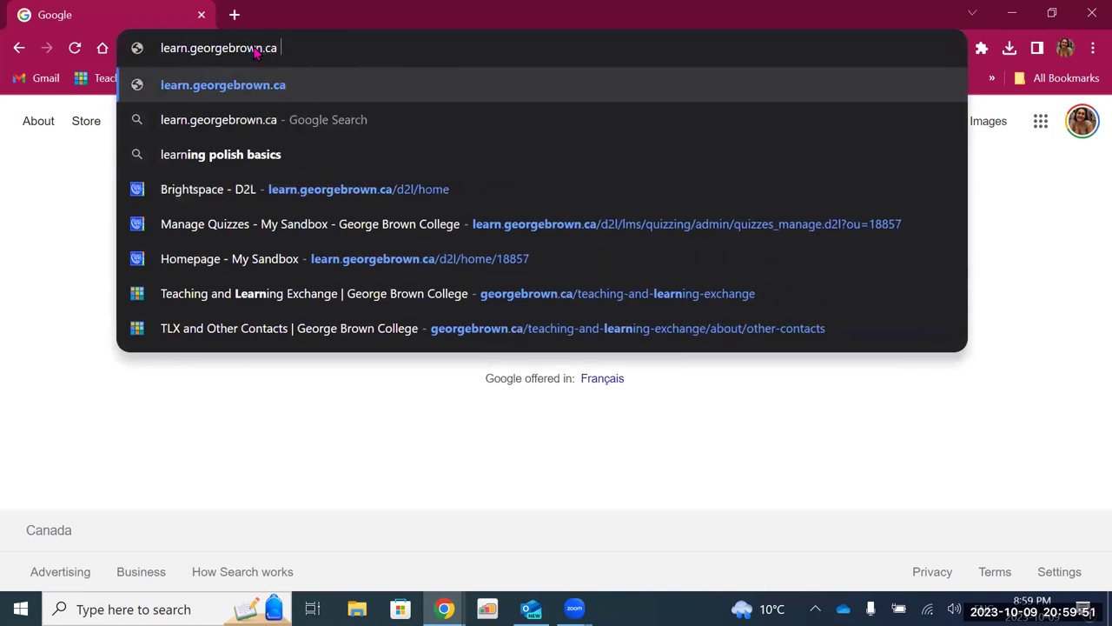
key("Return")
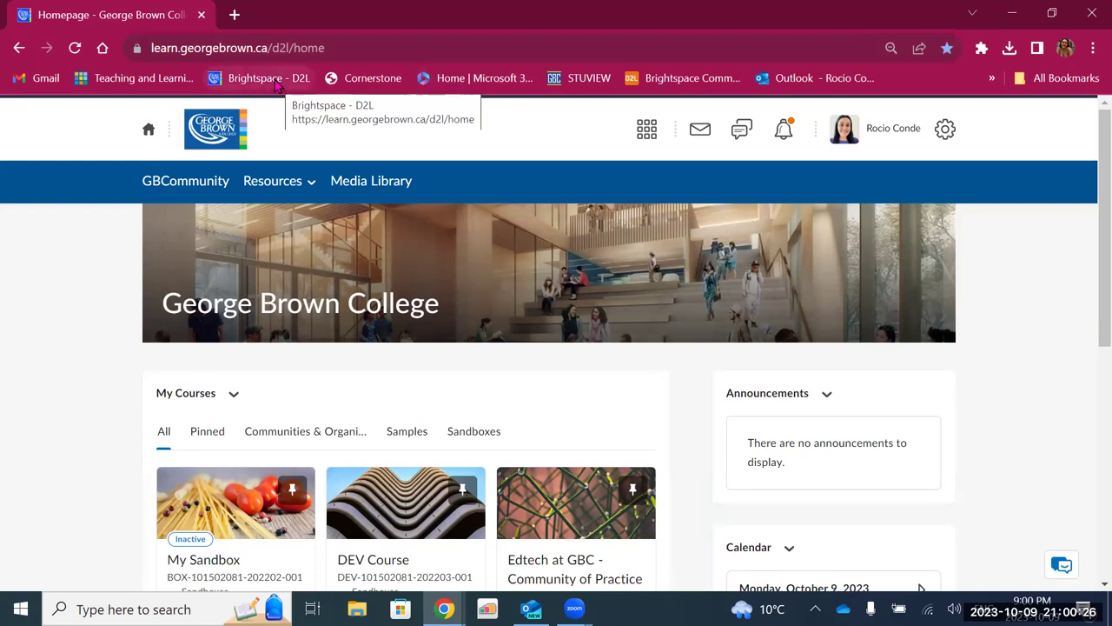
left_click(276, 82)
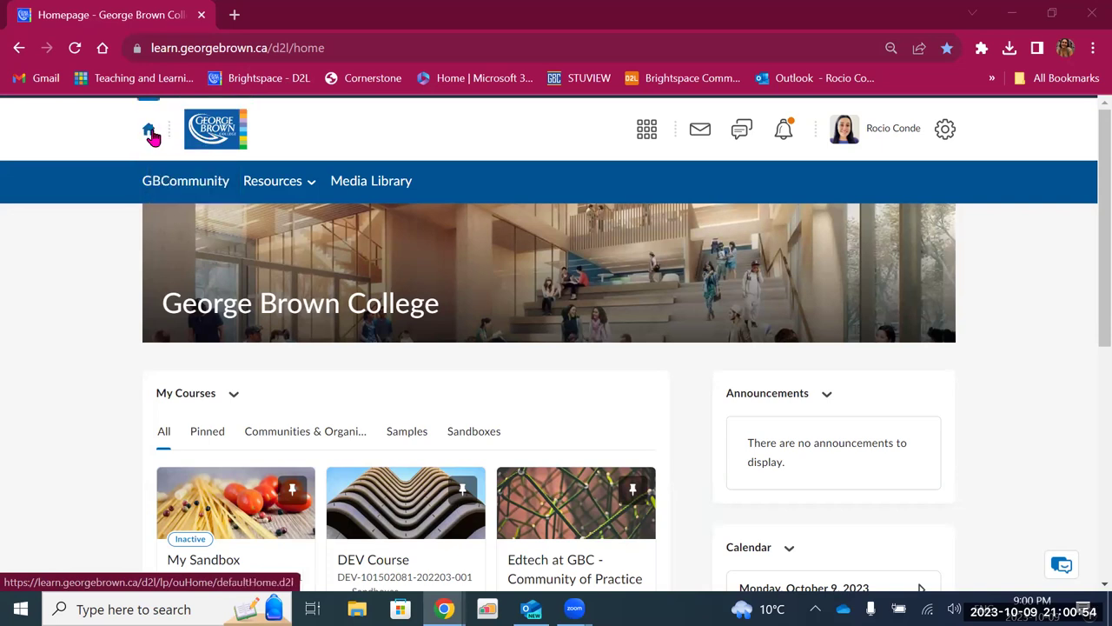
scroll(211, 139, "down", 1)
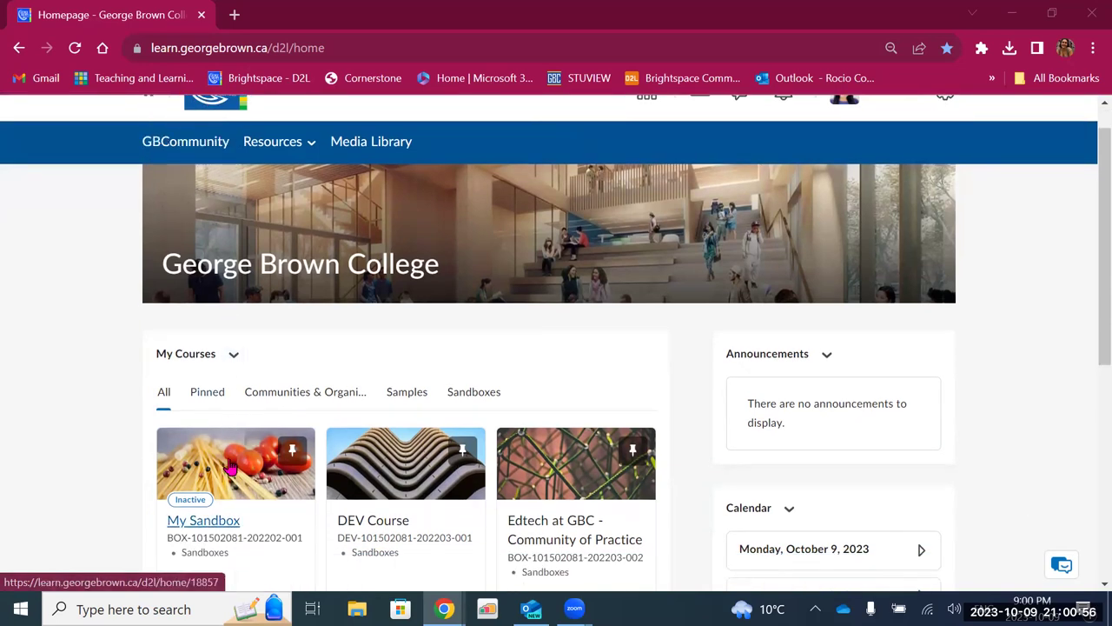
left_click(208, 521)
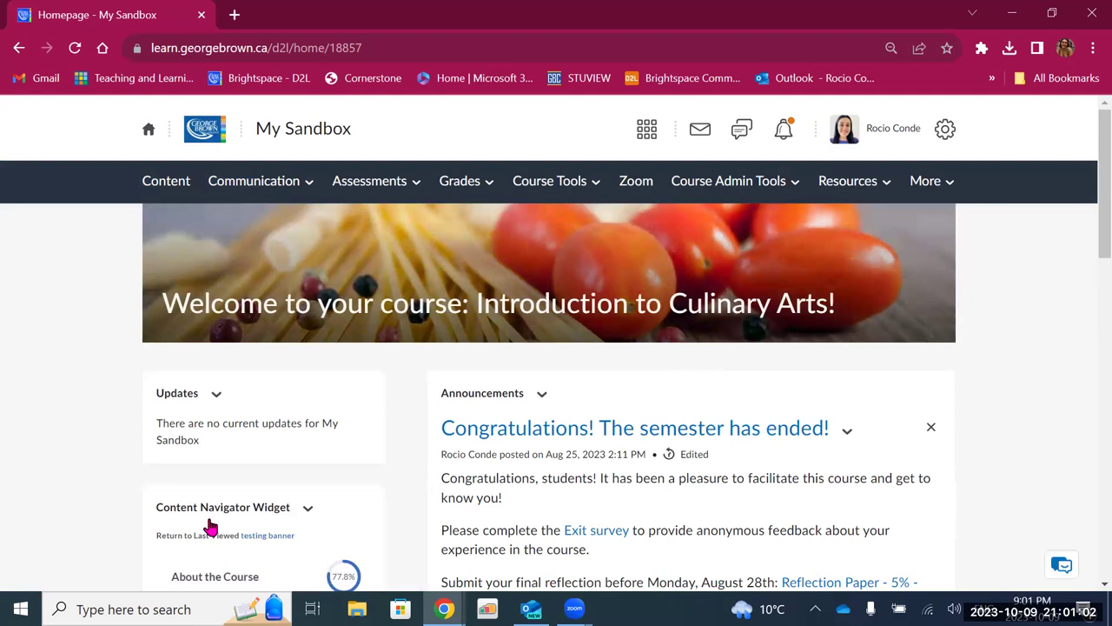
left_click(149, 136)
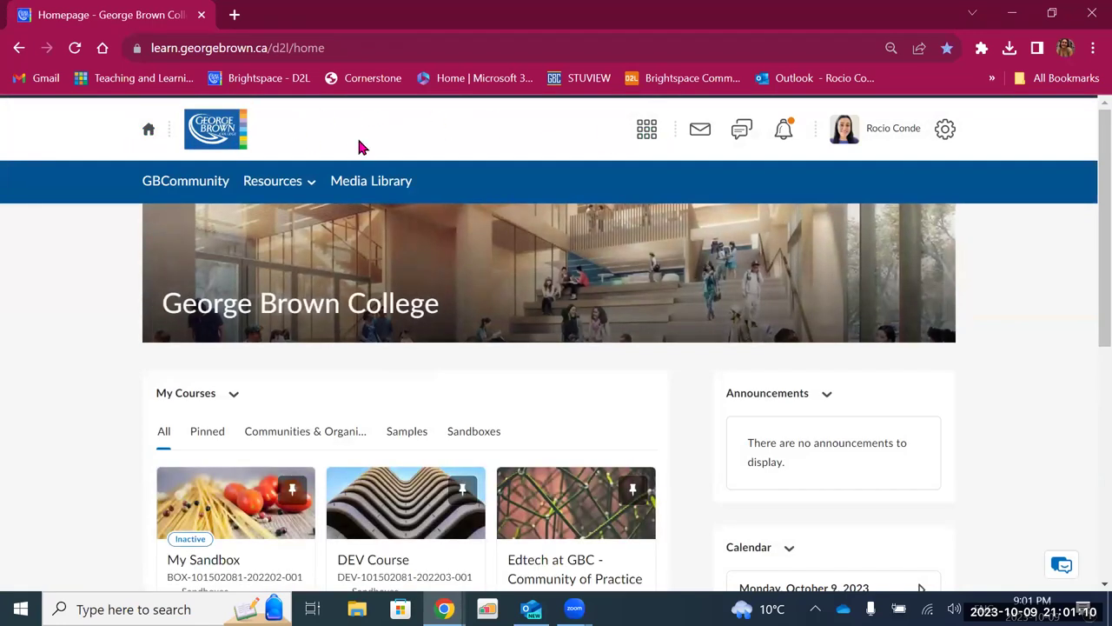
Pin Fall 2023 UDL Certificate Cohort #2 in the course selector list
left_click(650, 134)
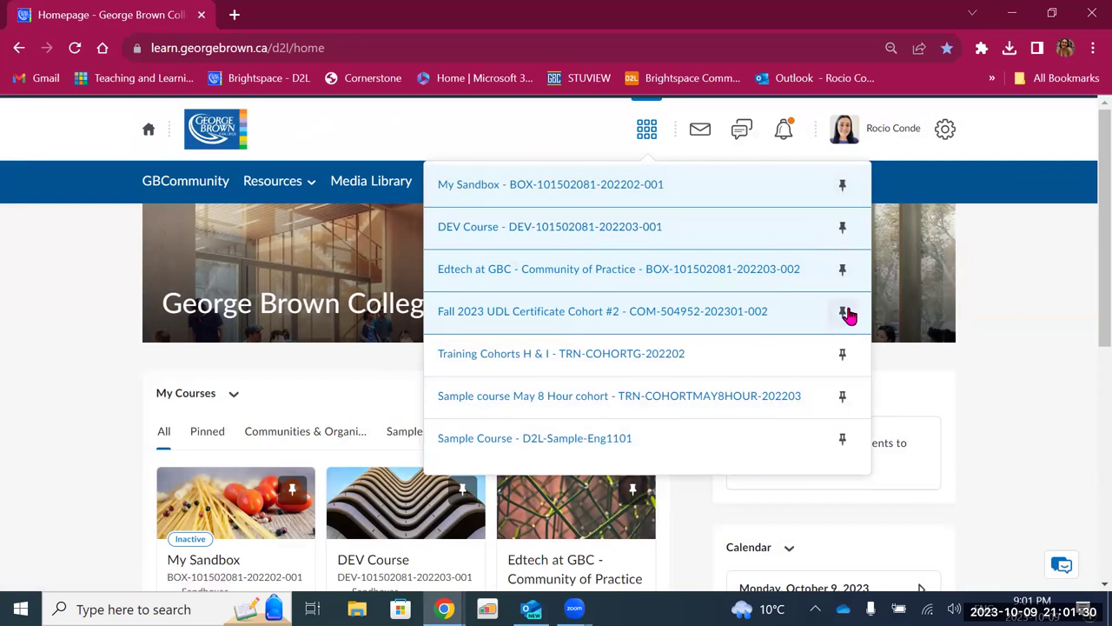
left_click(821, 271)
left_click(647, 144)
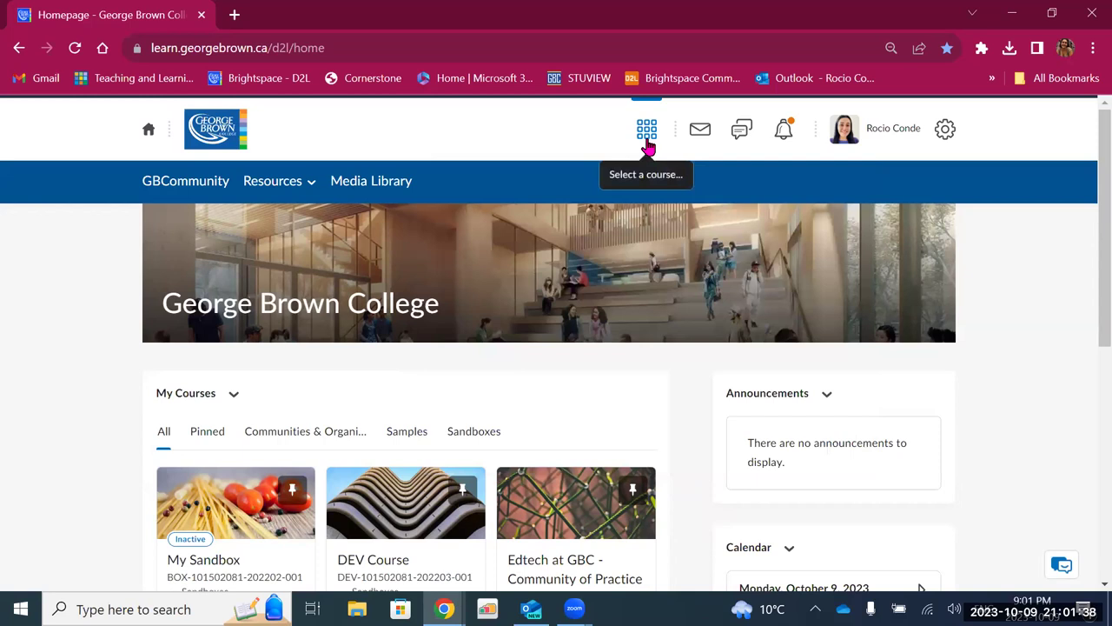
Visit the My Sandbox and Edtech at GBC - Community of Practice courses, then return home
left_click(647, 139)
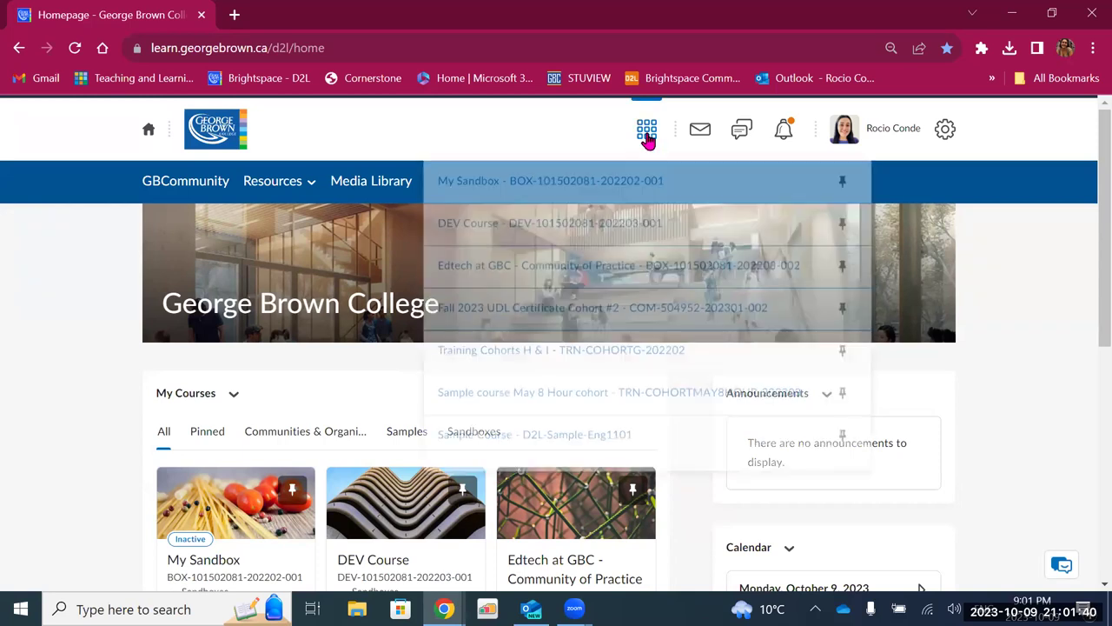
left_click(572, 190)
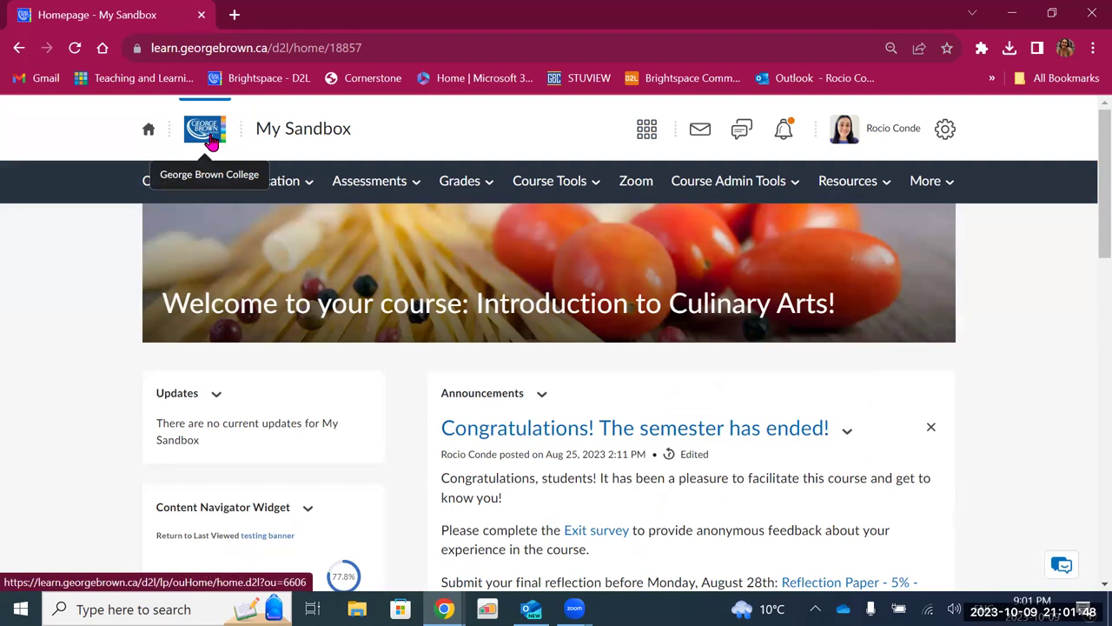
left_click(645, 134)
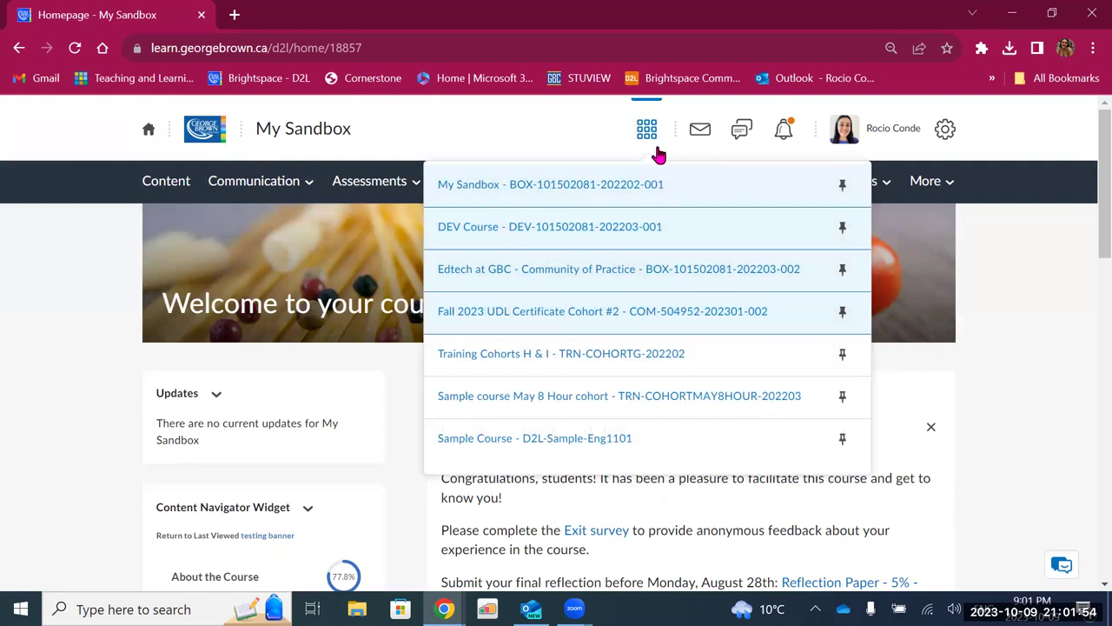
left_click(567, 271)
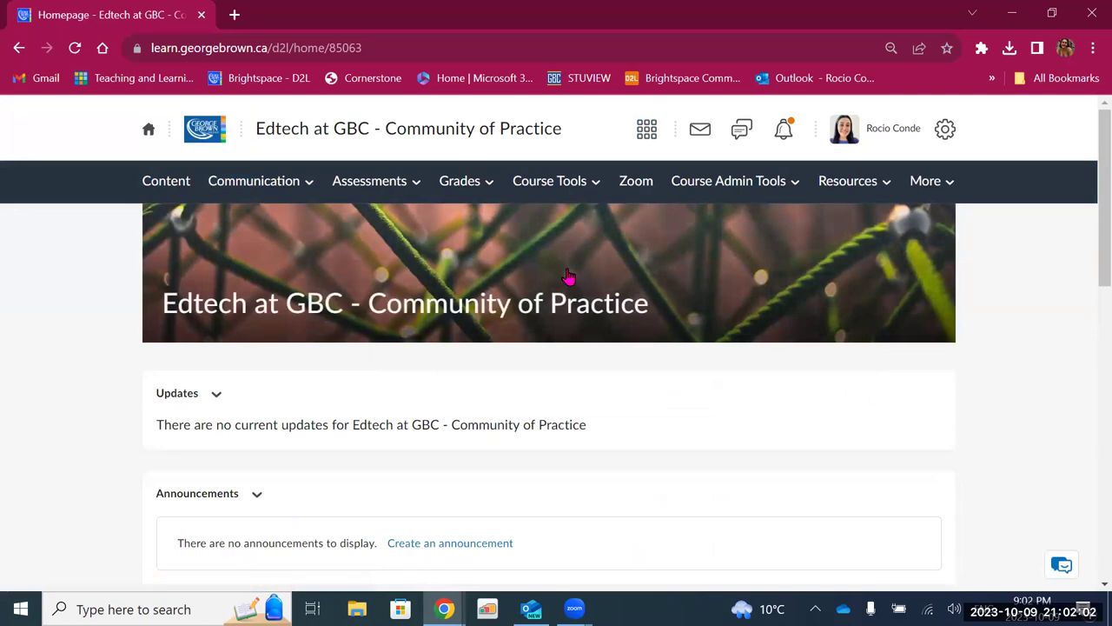
left_click(645, 130)
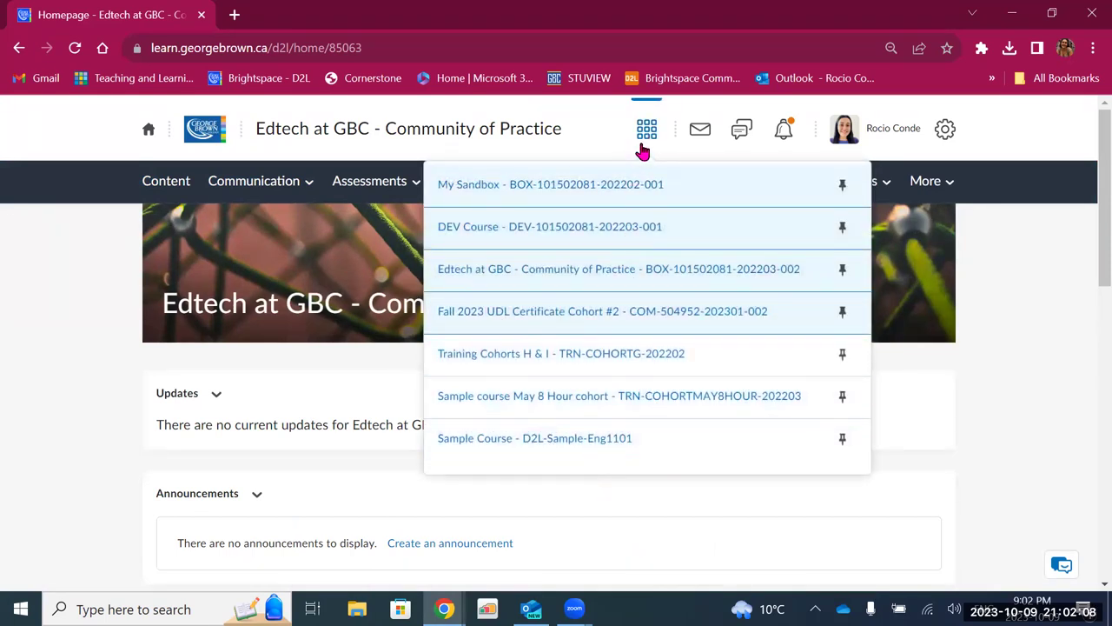
left_click(643, 144)
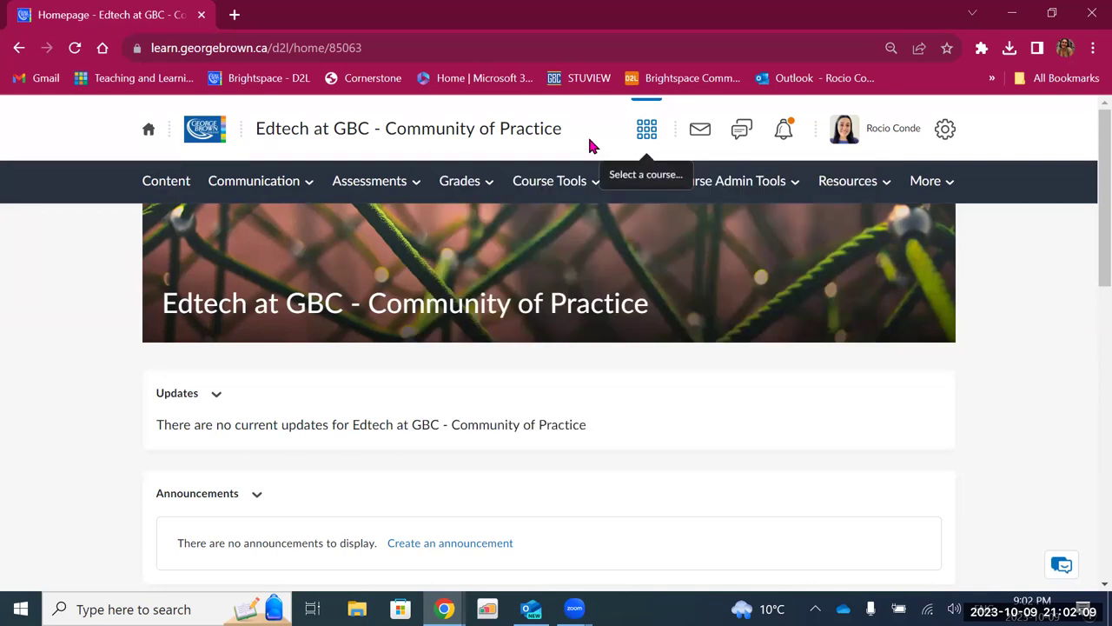
left_click(201, 135)
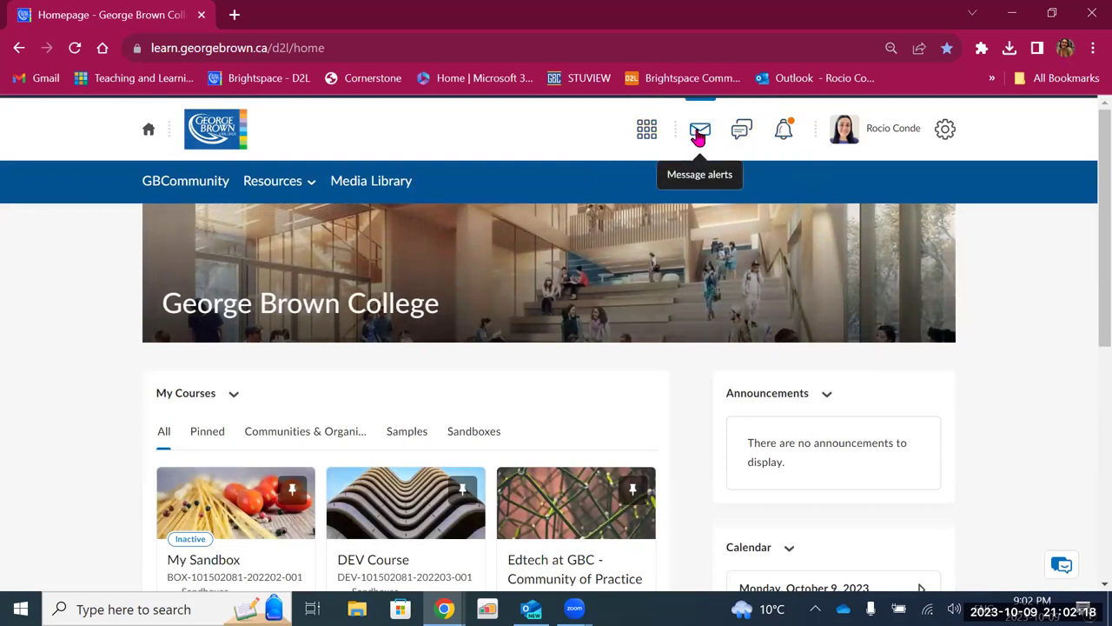
left_click(698, 137)
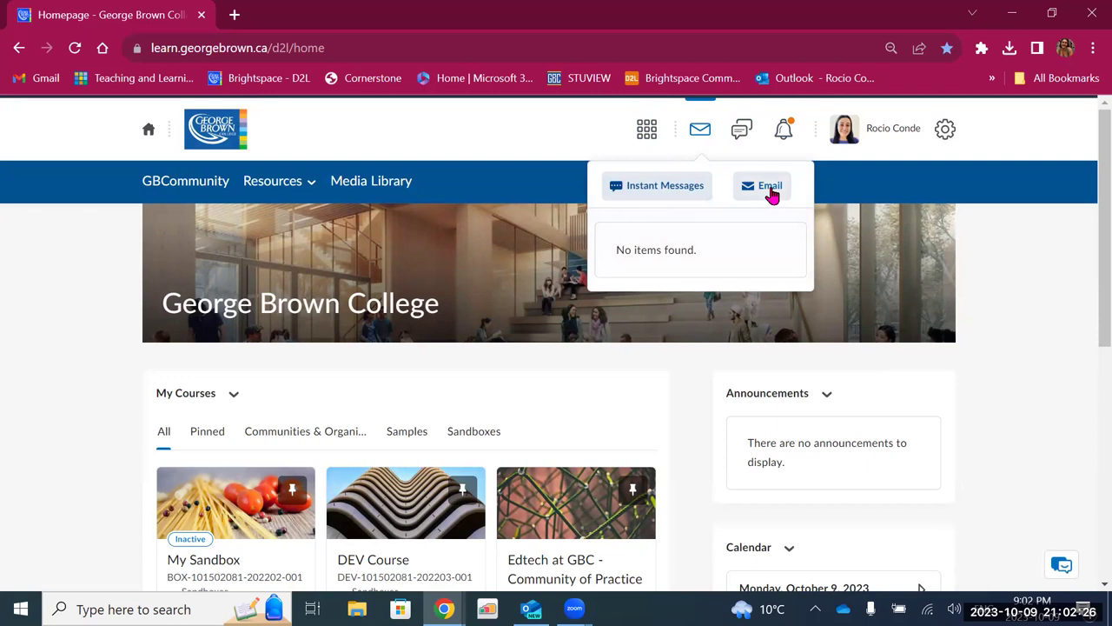
left_click(741, 141)
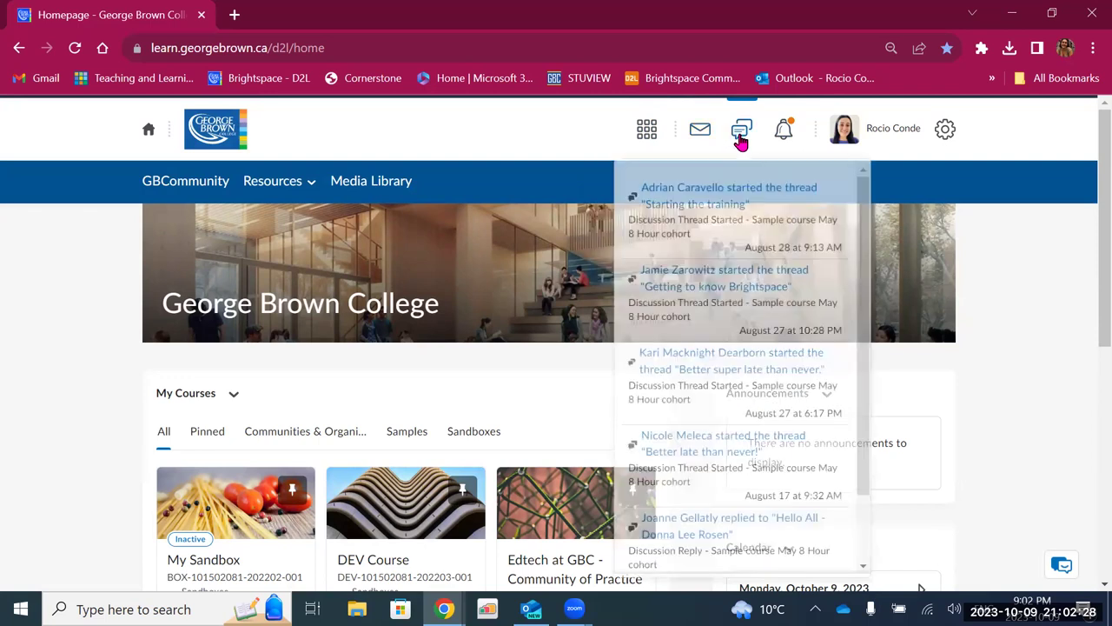
left_click(741, 141)
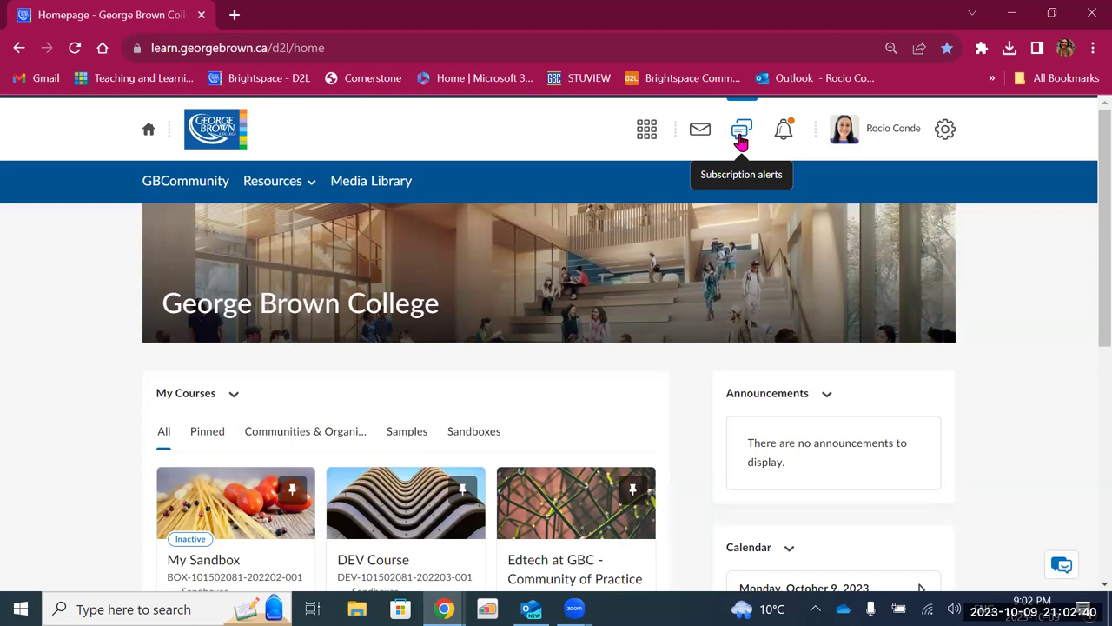
left_click(741, 139)
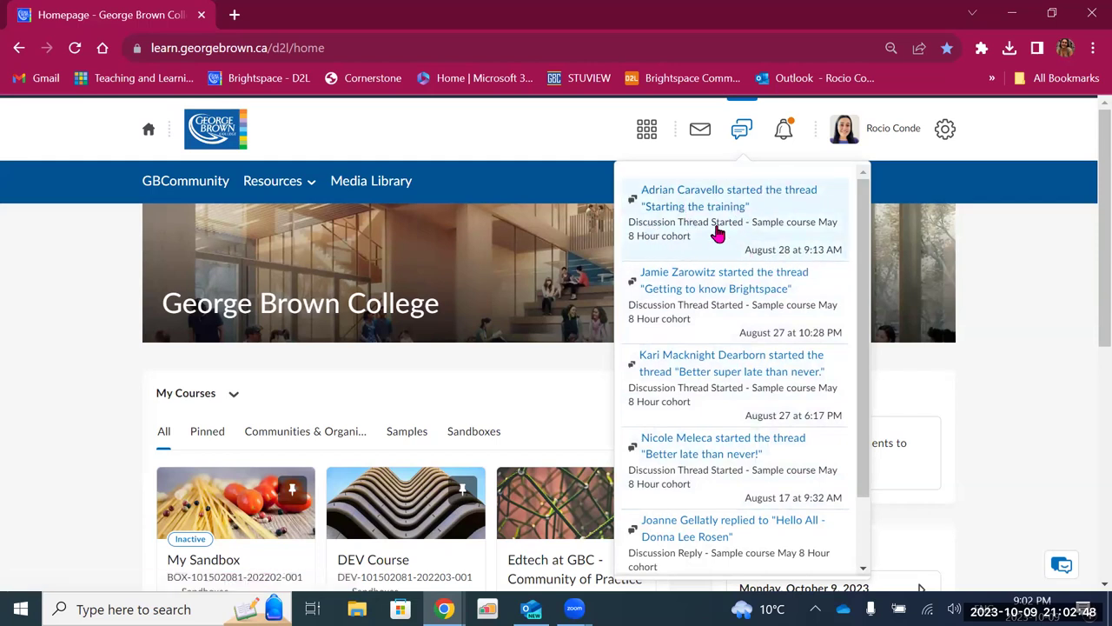
left_click(747, 131)
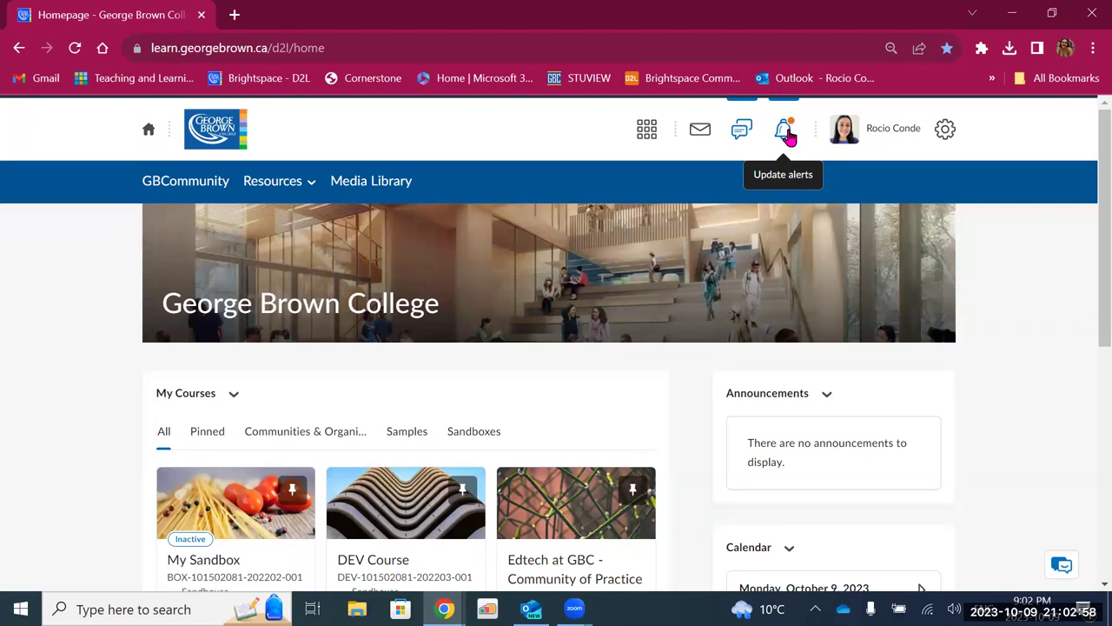
Browse the update notifications, loading older ones into the list
left_click(786, 134)
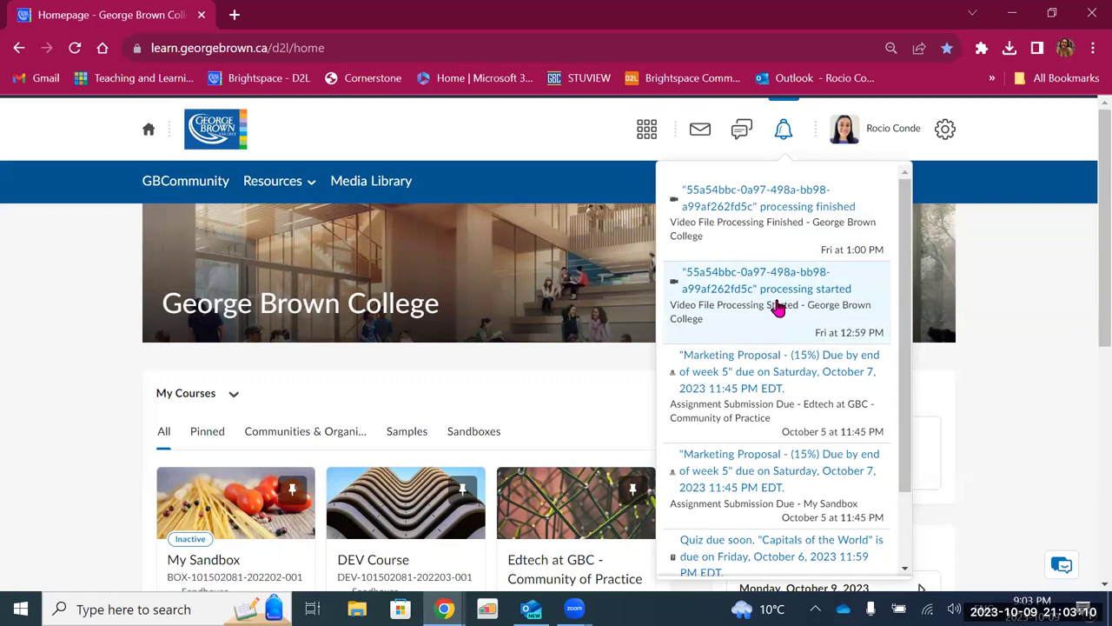
scroll(776, 307, "down", 1)
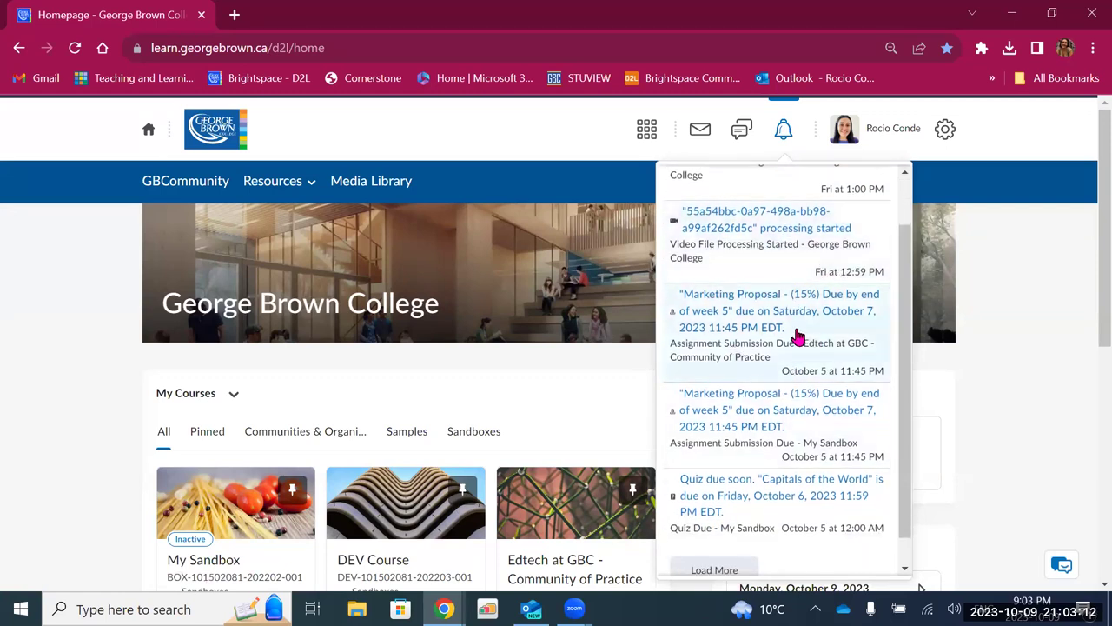
scroll(748, 326, "down", 1)
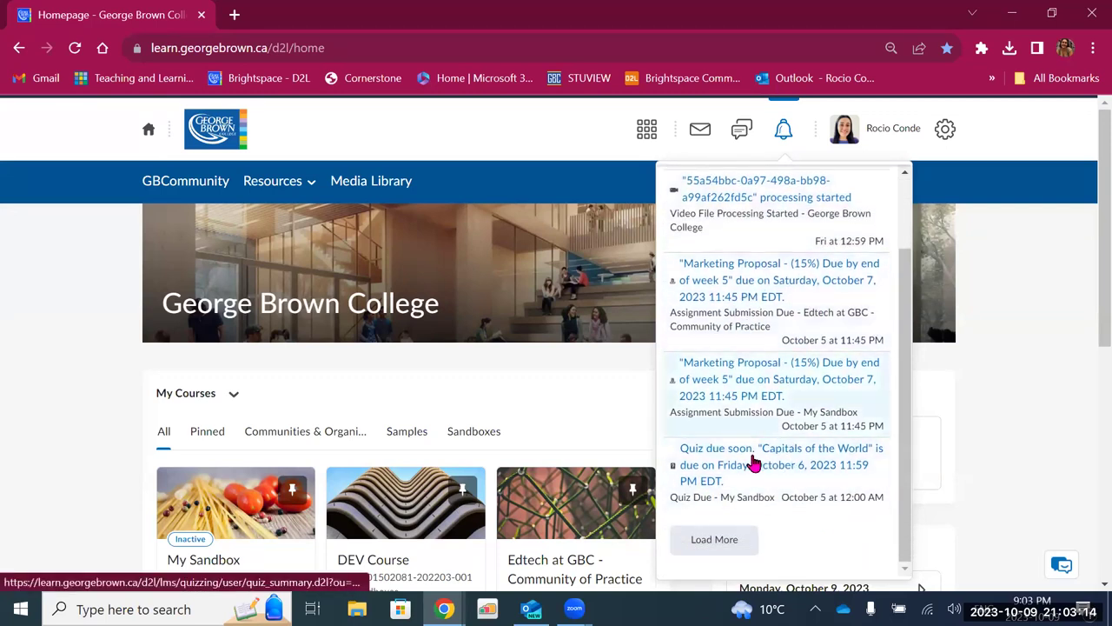
left_click(722, 545)
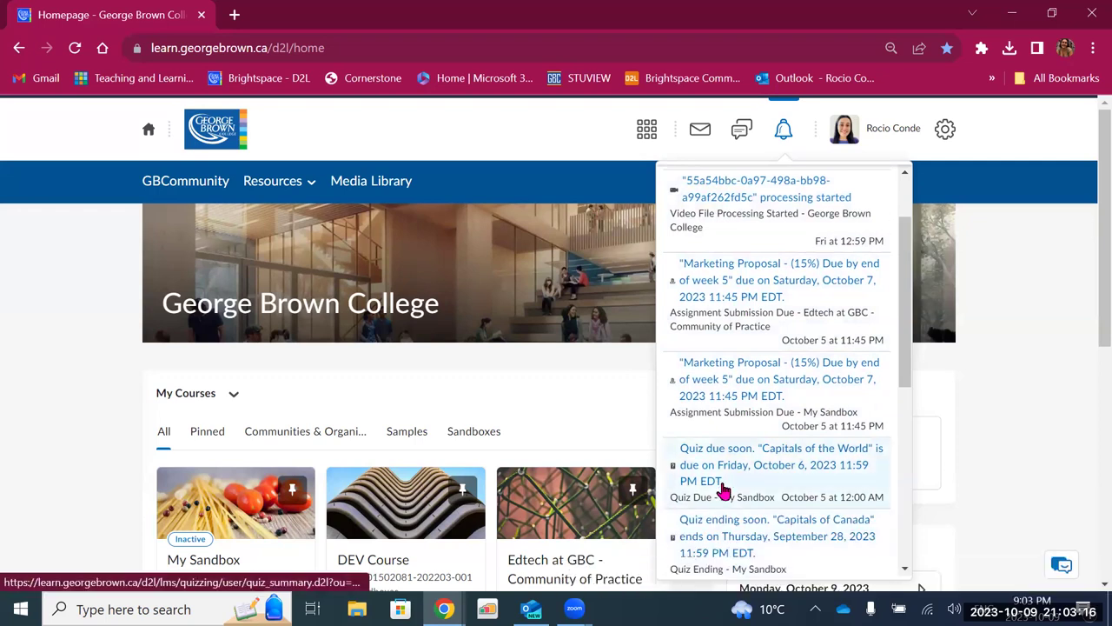
scroll(722, 492, "down", 5)
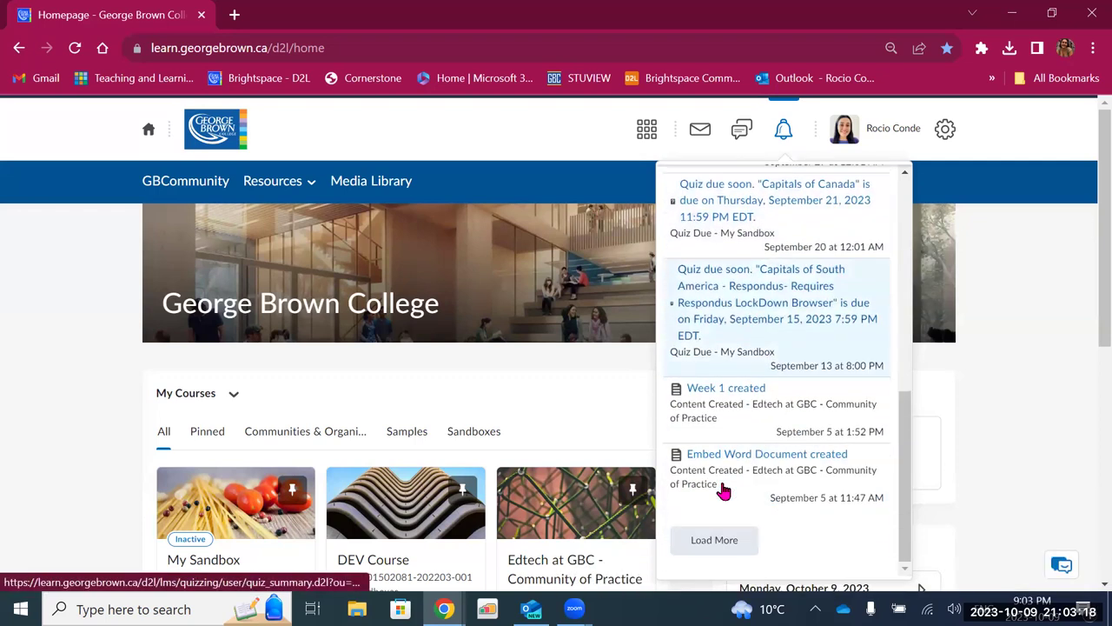
Open the Marketing Proposal - (15%) assignment from notifications, then return to the homepage
scroll(722, 491, "up", 10)
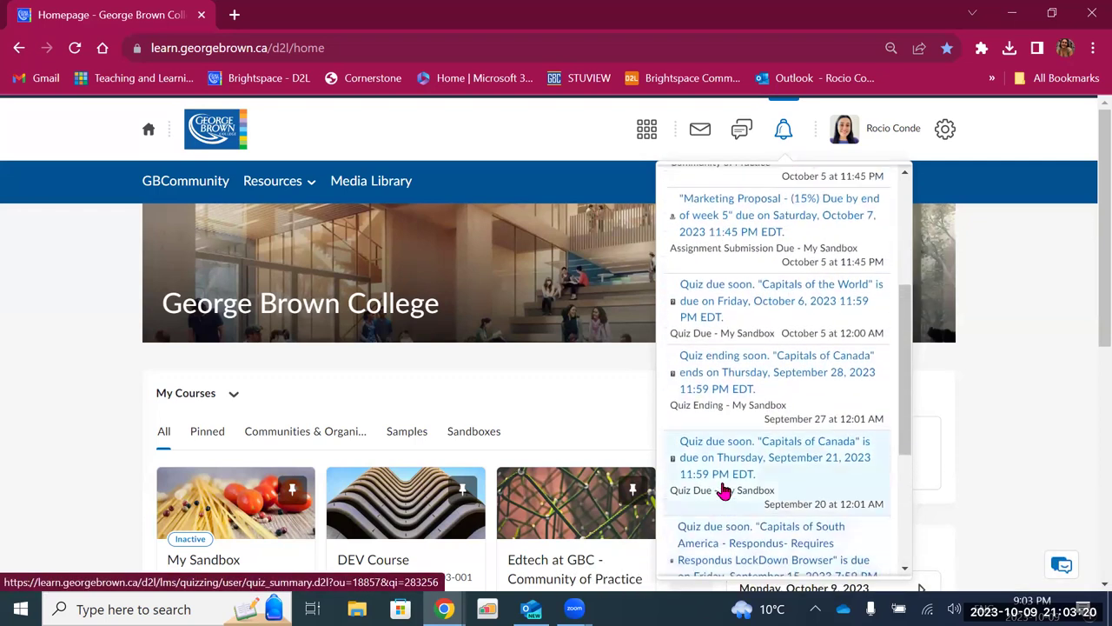
scroll(782, 308, "up", 1)
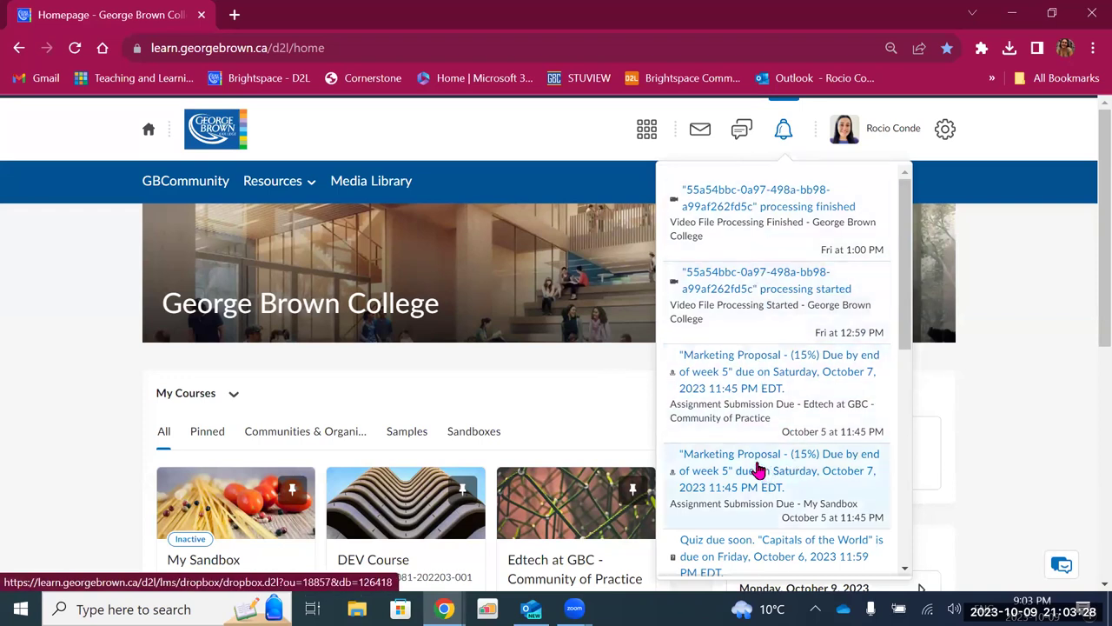
left_click(753, 382)
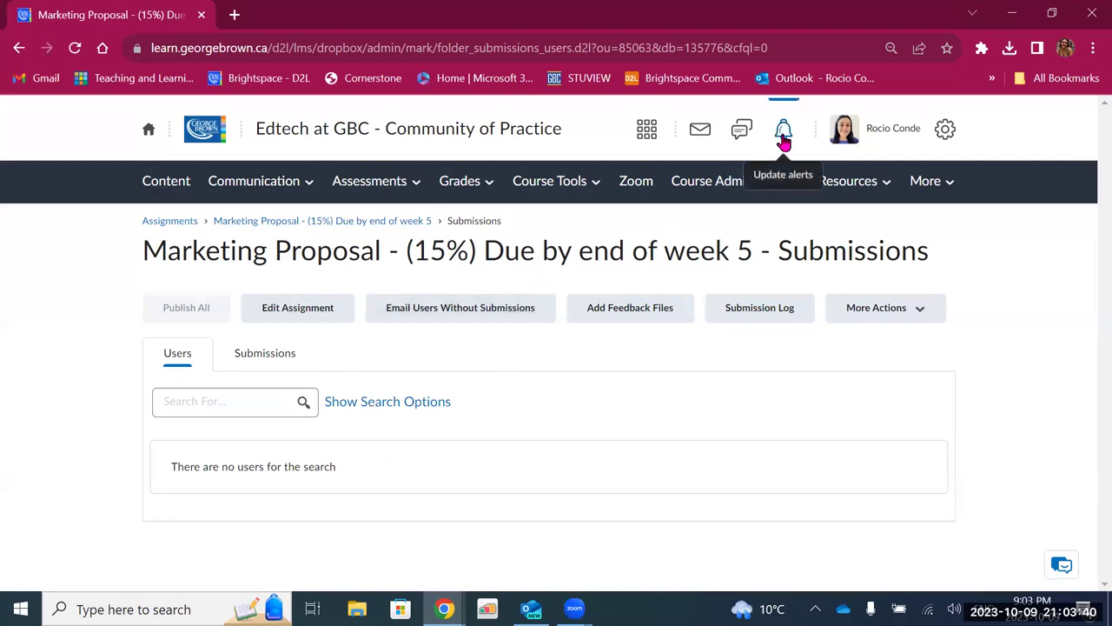
left_click(205, 130)
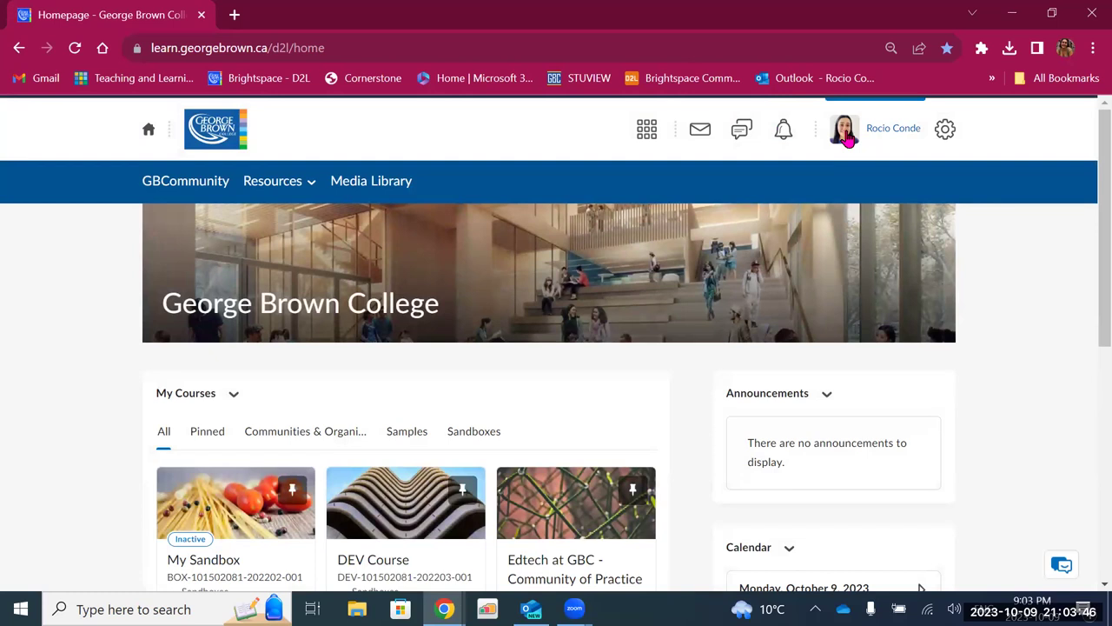
left_click(886, 139)
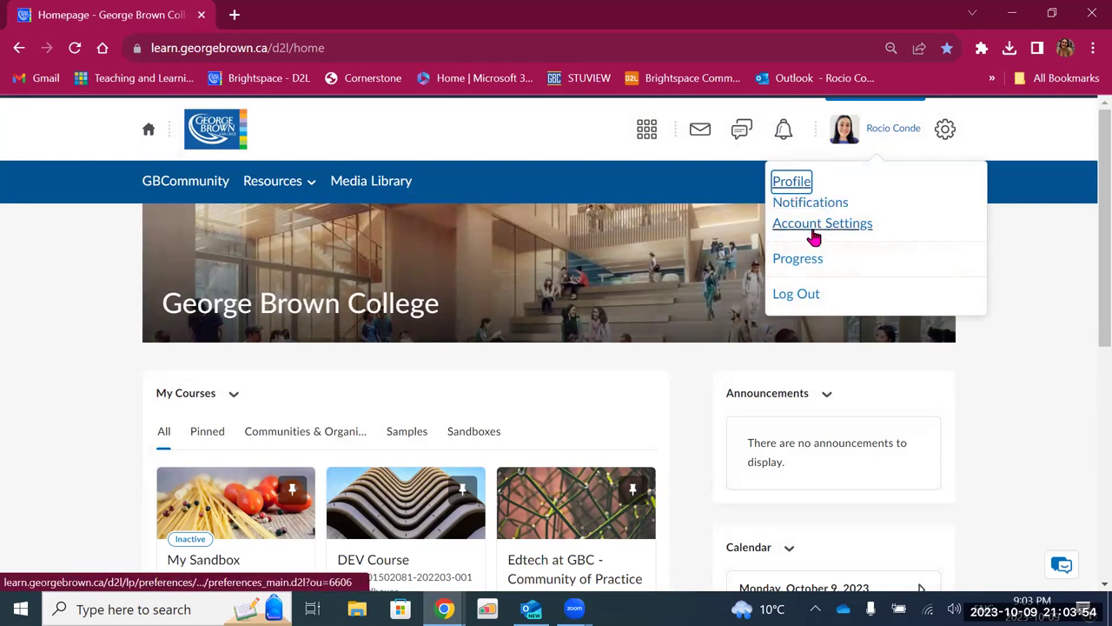
left_click(798, 187)
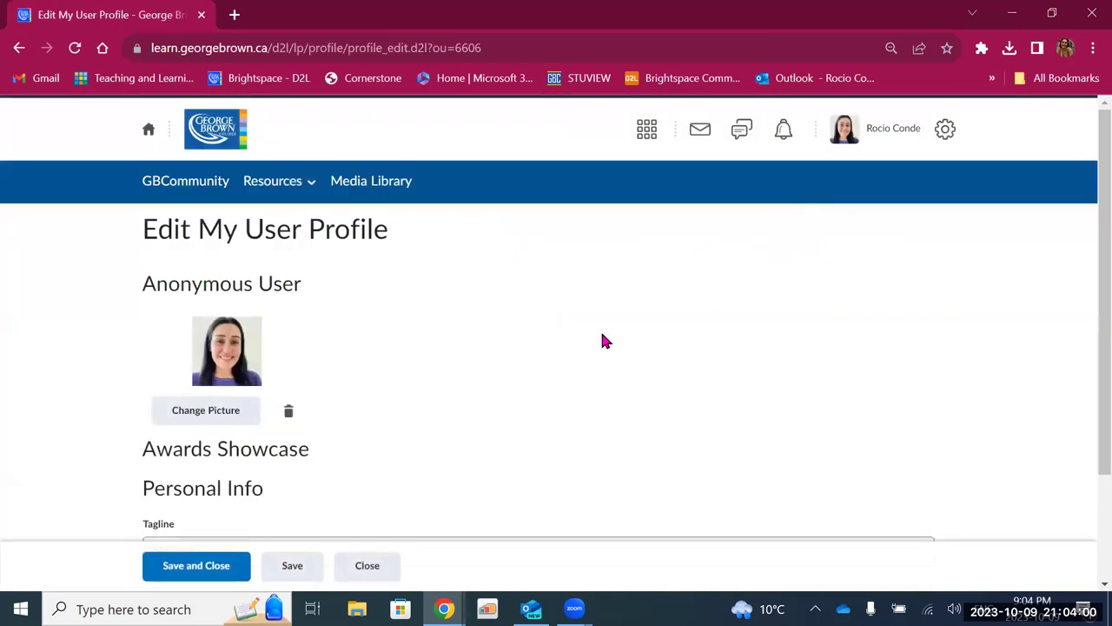
scroll(565, 330, "down", 1)
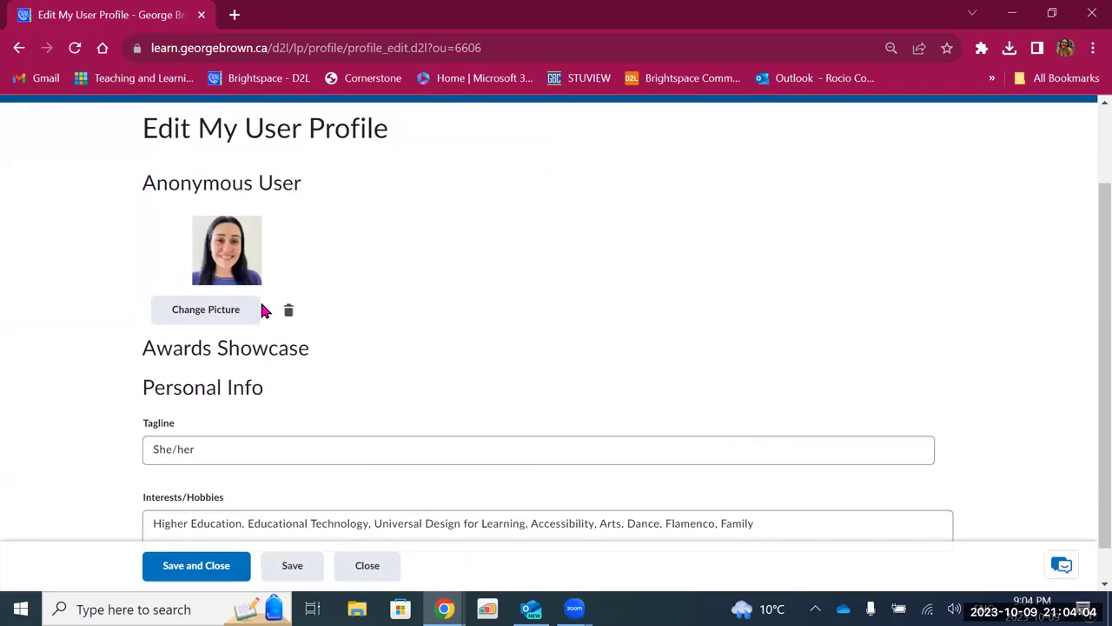
scroll(259, 304, "down", 1)
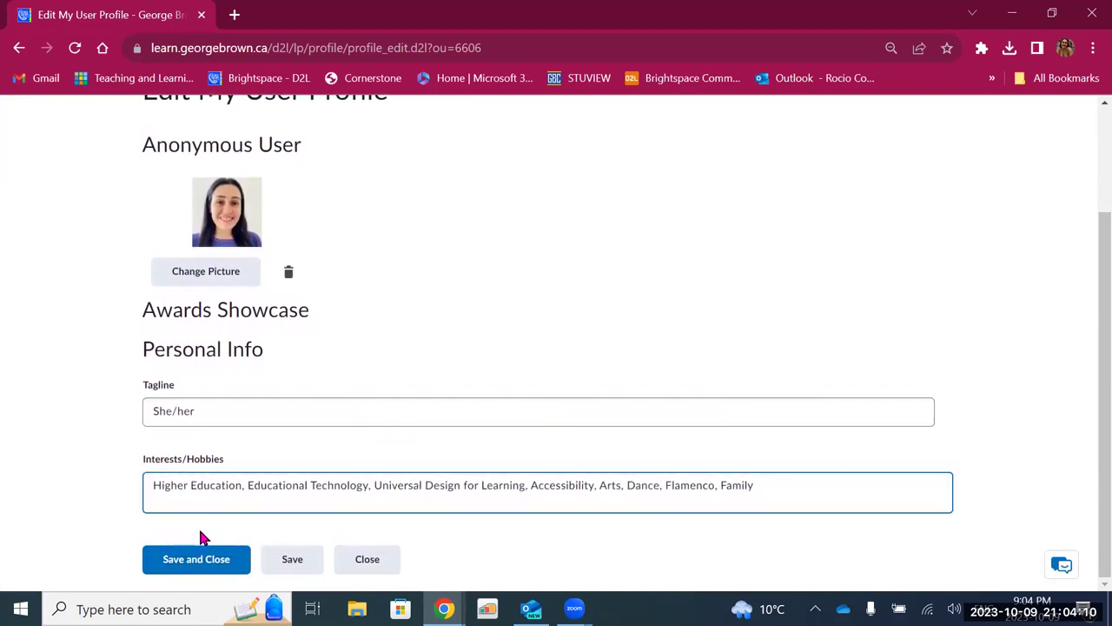
left_click(199, 565)
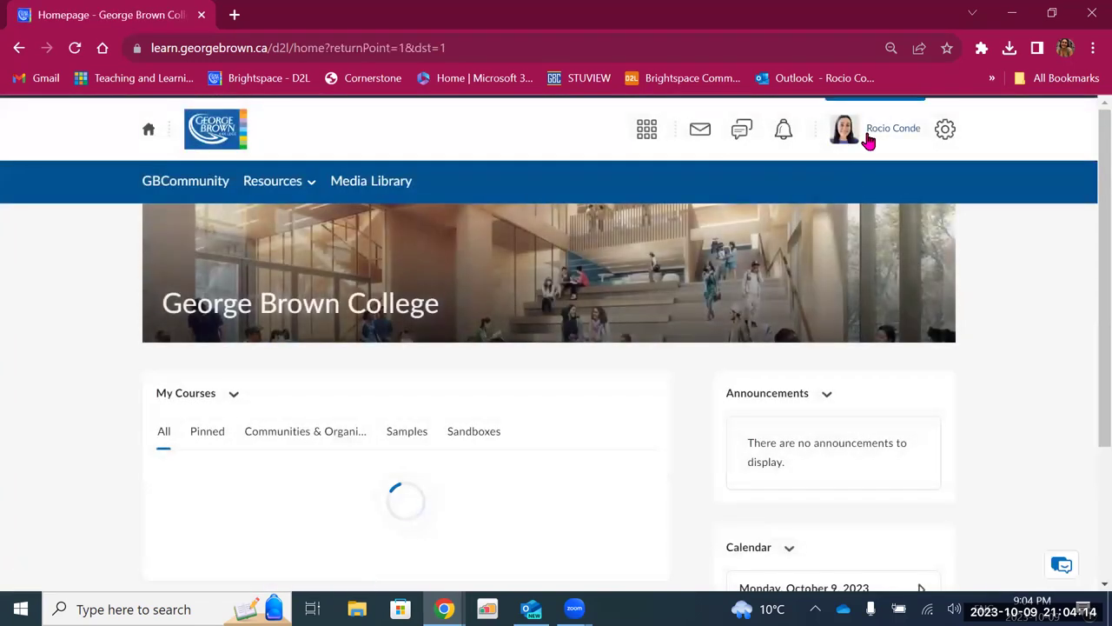
left_click(865, 139)
left_click(824, 204)
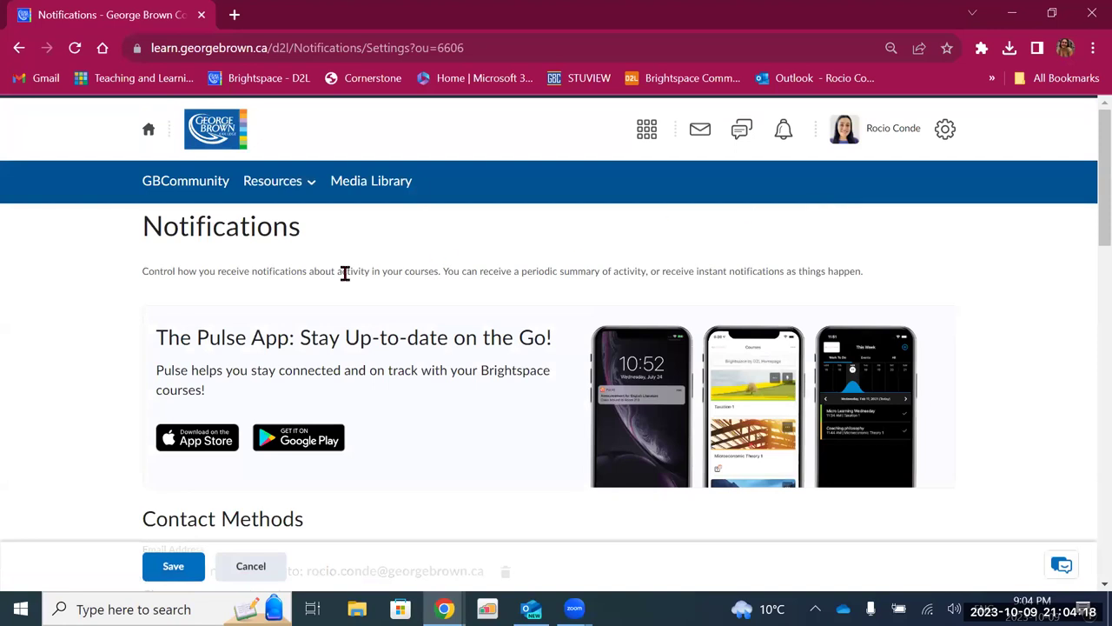
scroll(345, 272, "down", 1)
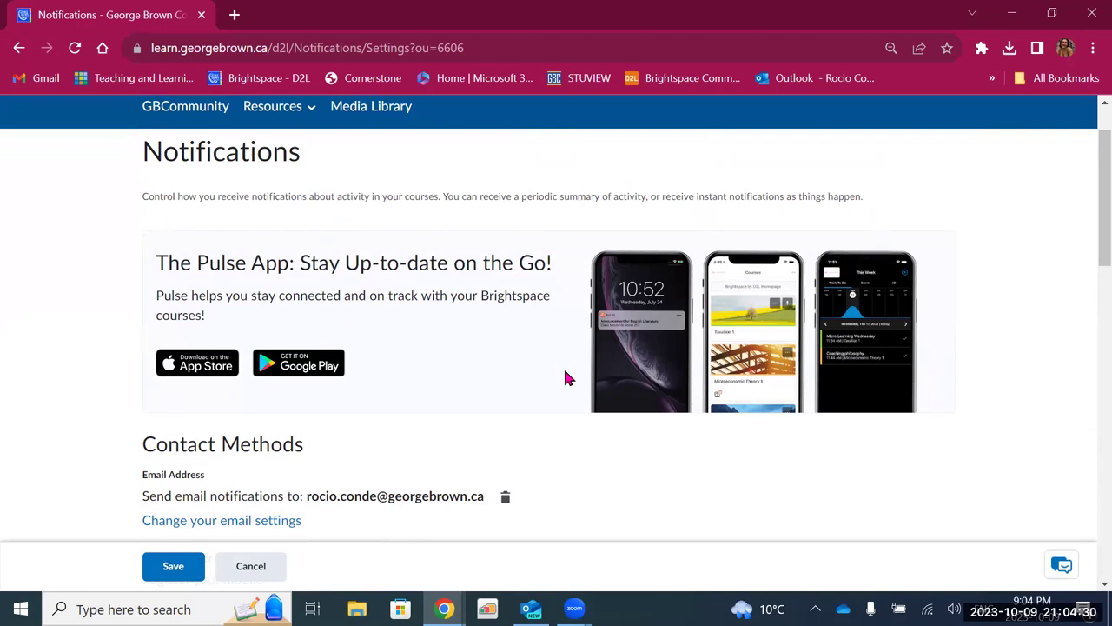
scroll(556, 385, "down", 1)
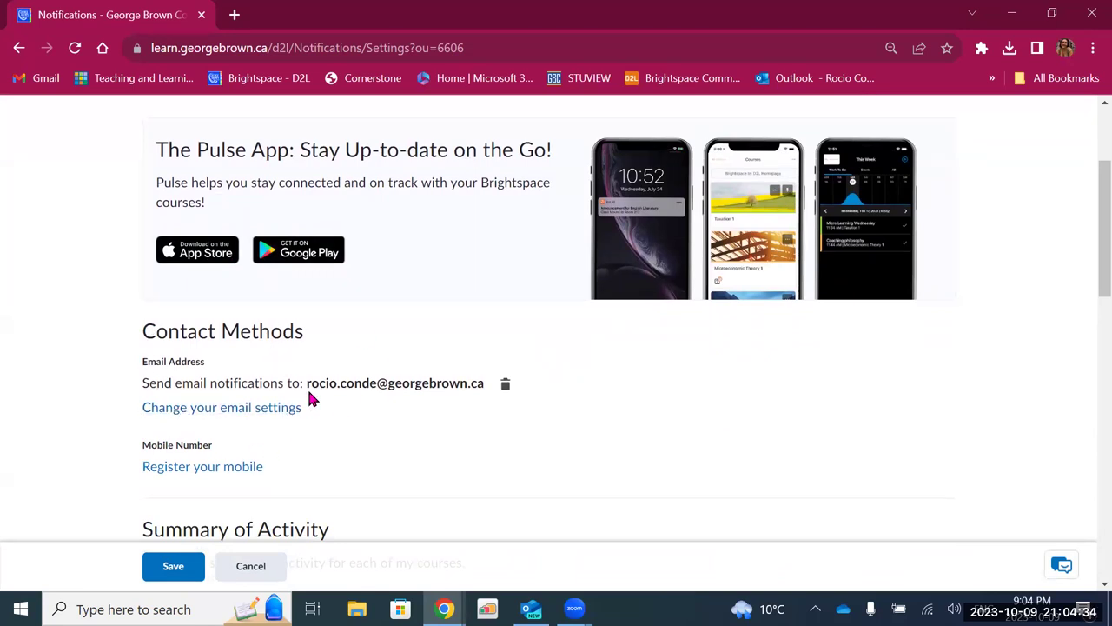
scroll(480, 377, "down", 1)
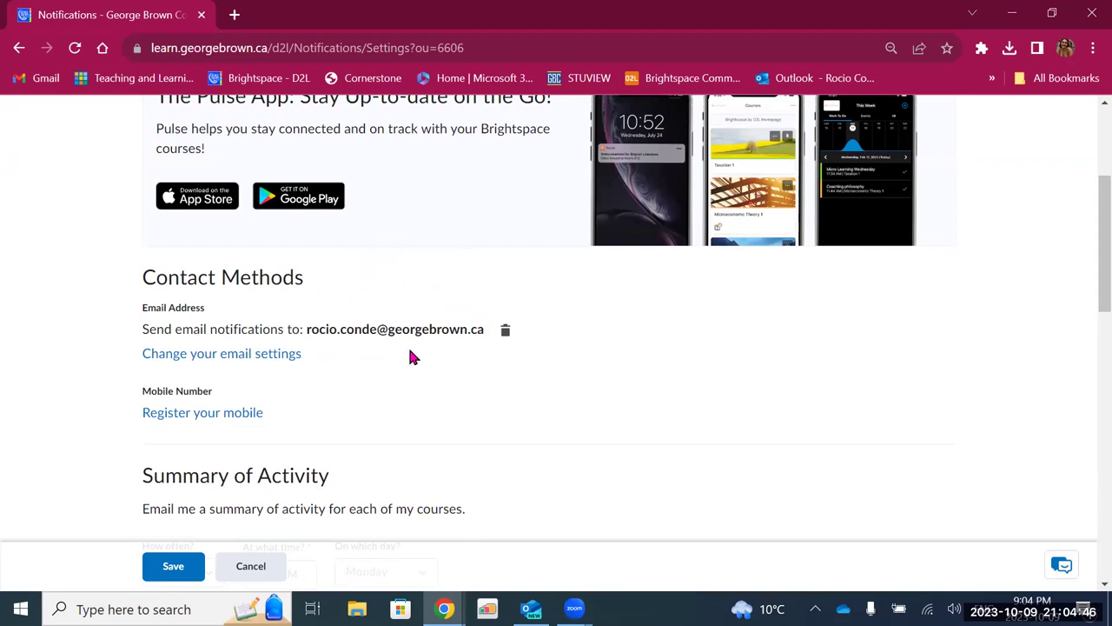
scroll(409, 356, "down", 1)
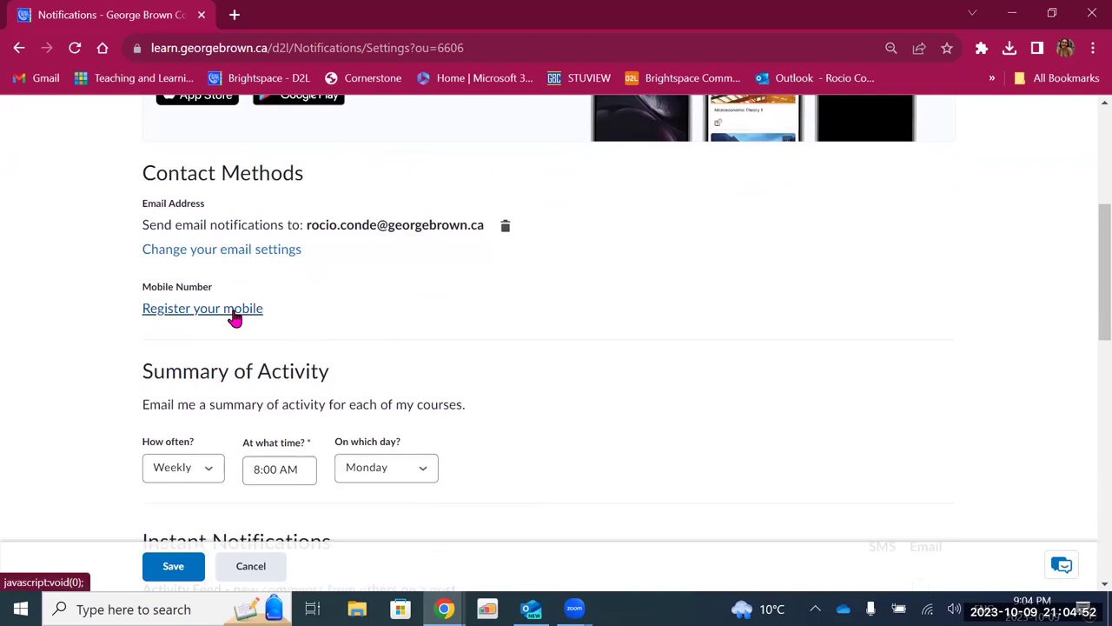
scroll(235, 318, "down", 1)
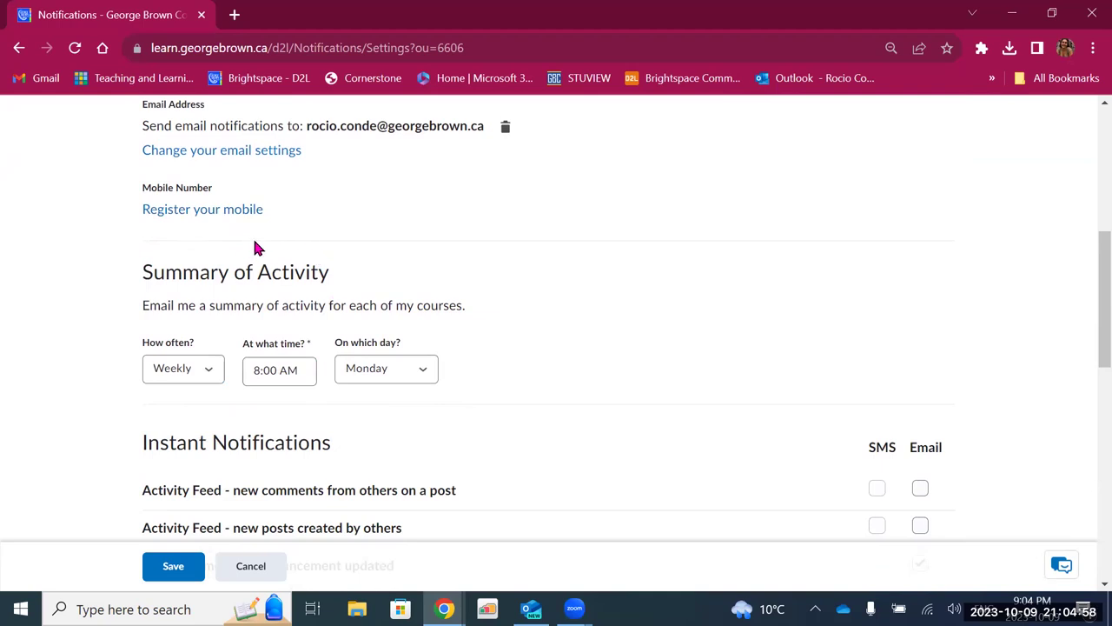
left_click(199, 373)
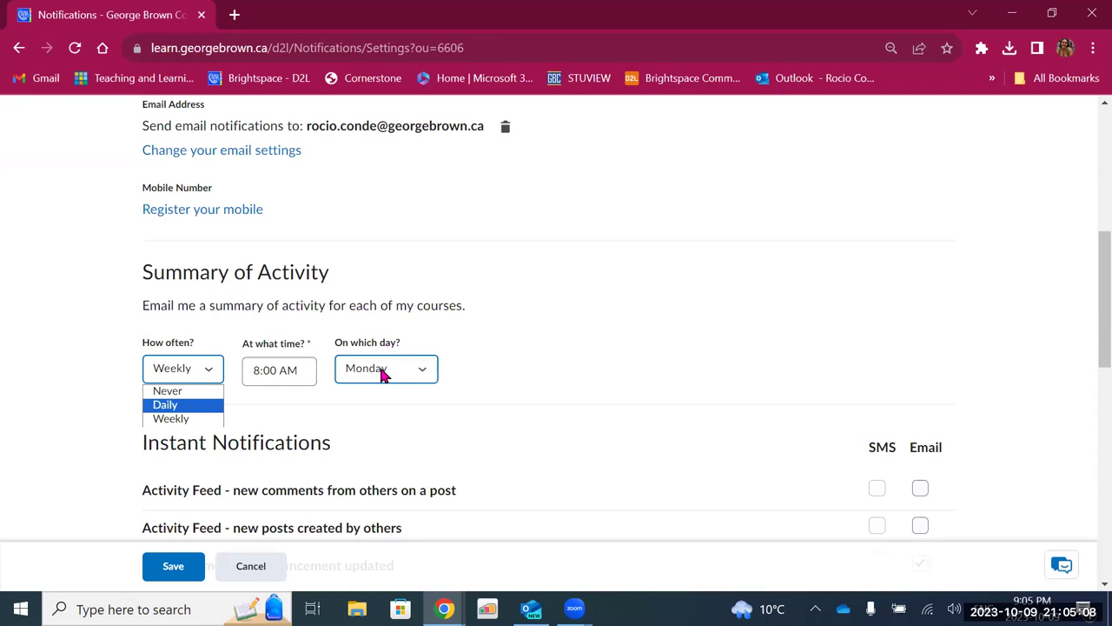
left_click(223, 336)
scroll(223, 330, "down", 2)
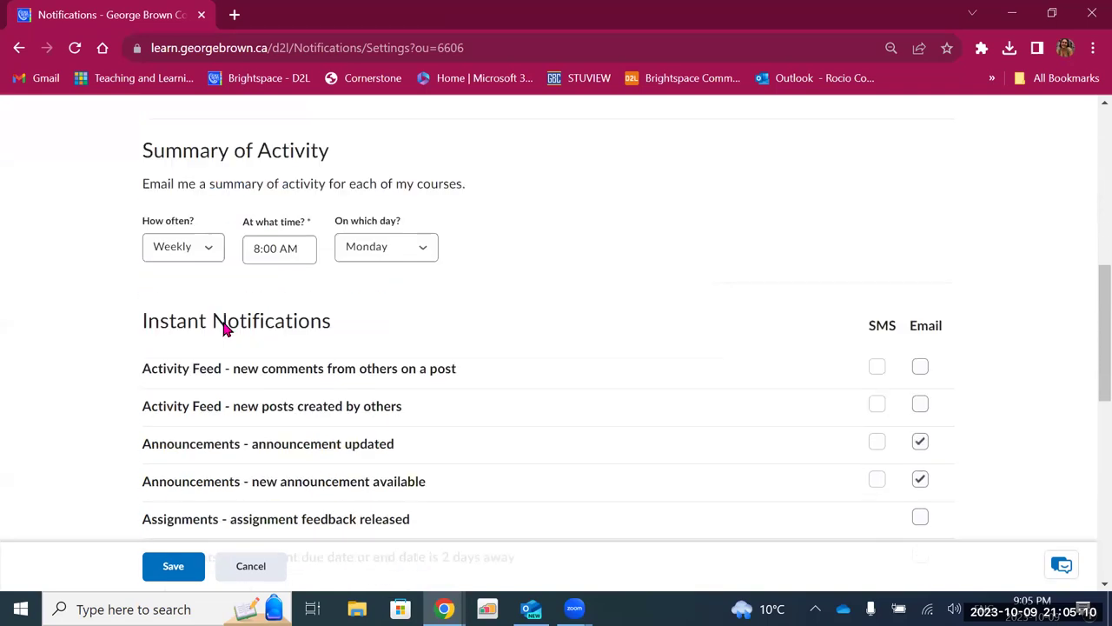
scroll(224, 328, "down", 1)
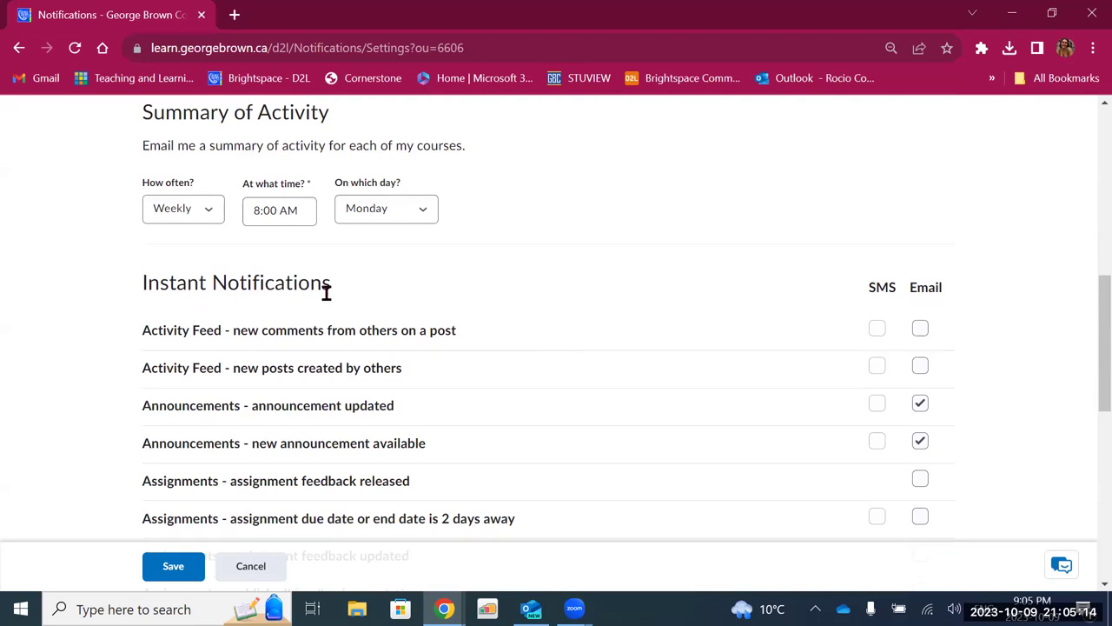
scroll(327, 292, "down", 3)
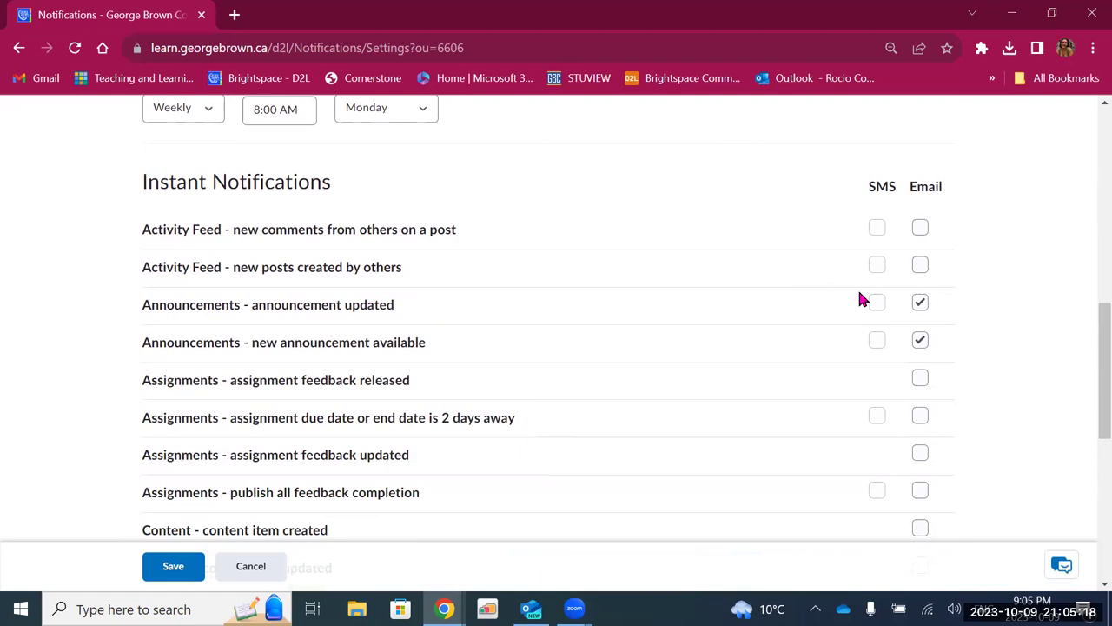
scroll(440, 383, "down", 3)
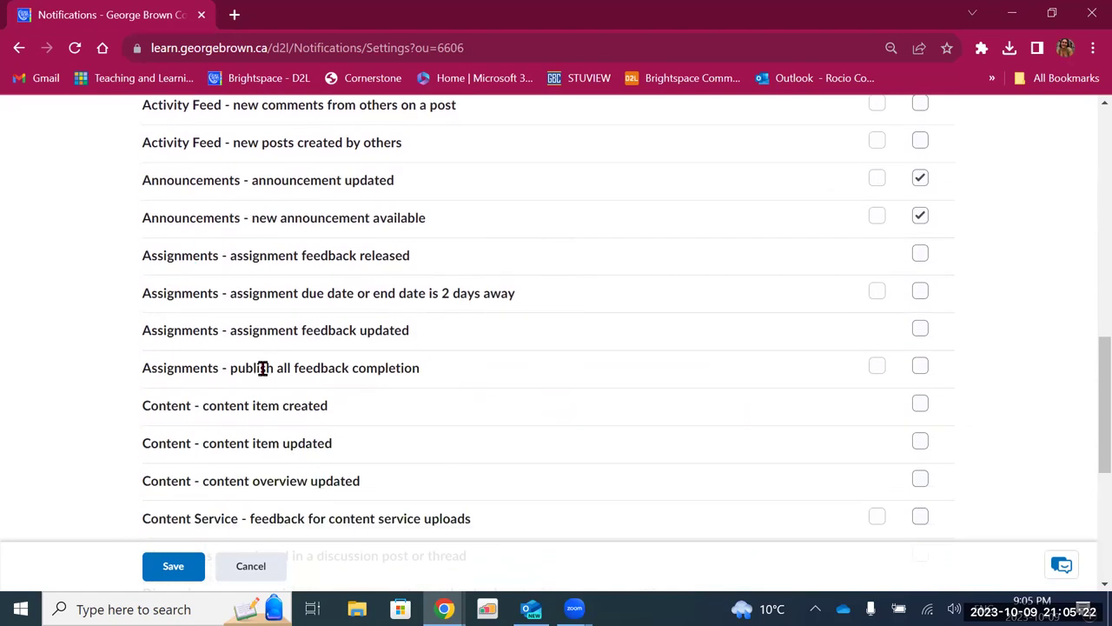
scroll(263, 368, "down", 5)
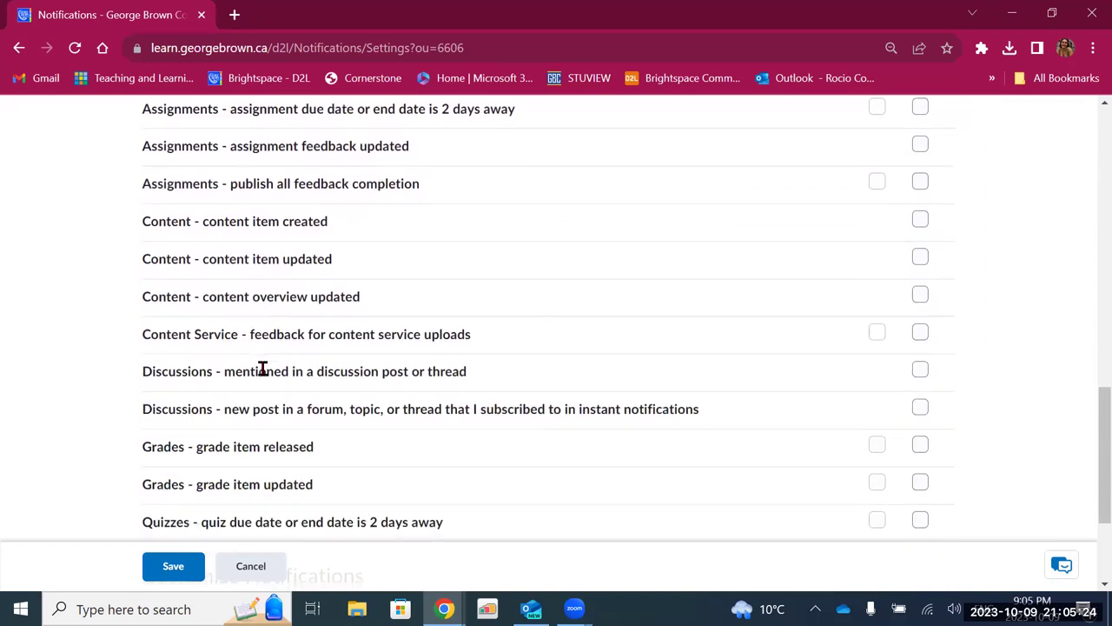
scroll(263, 368, "down", 1)
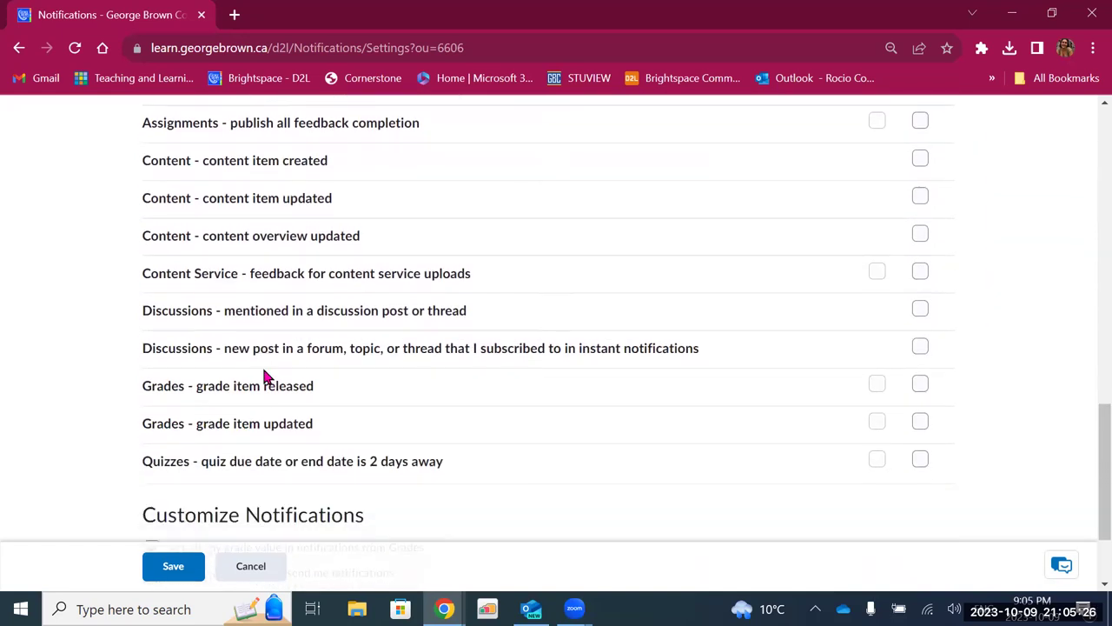
scroll(267, 375, "up", 8)
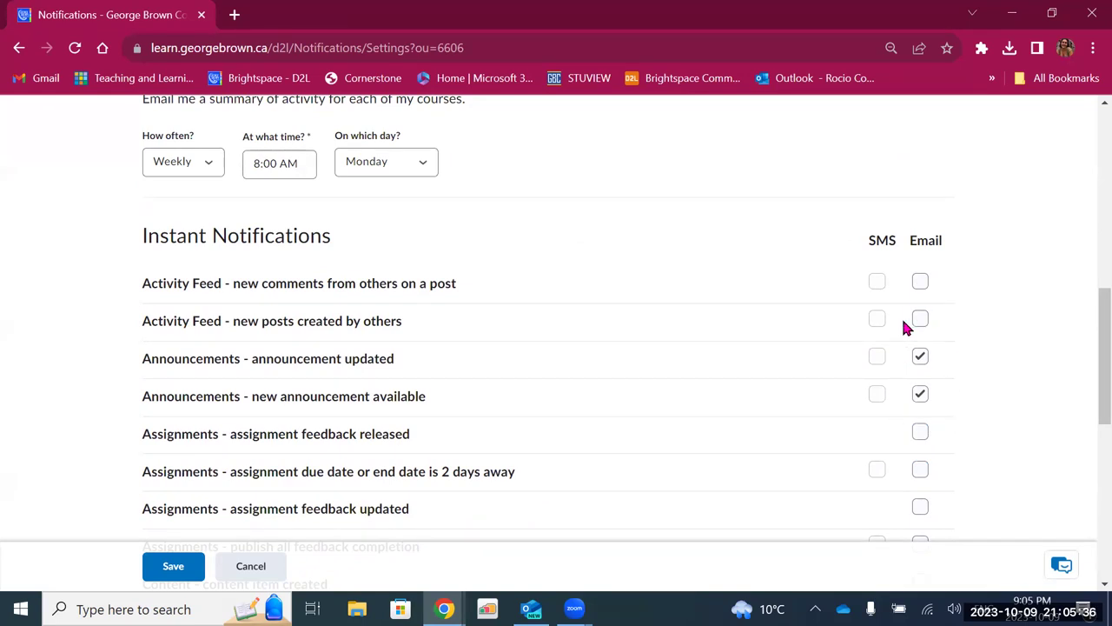
scroll(897, 355, "down", 5)
scroll(898, 359, "down", 2)
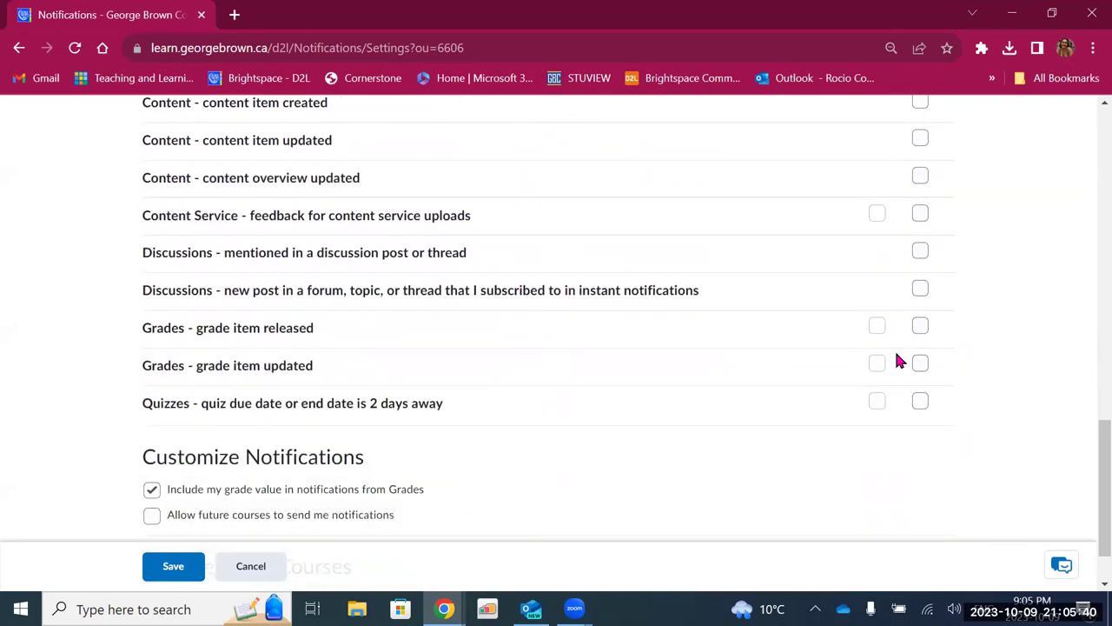
left_click(173, 567)
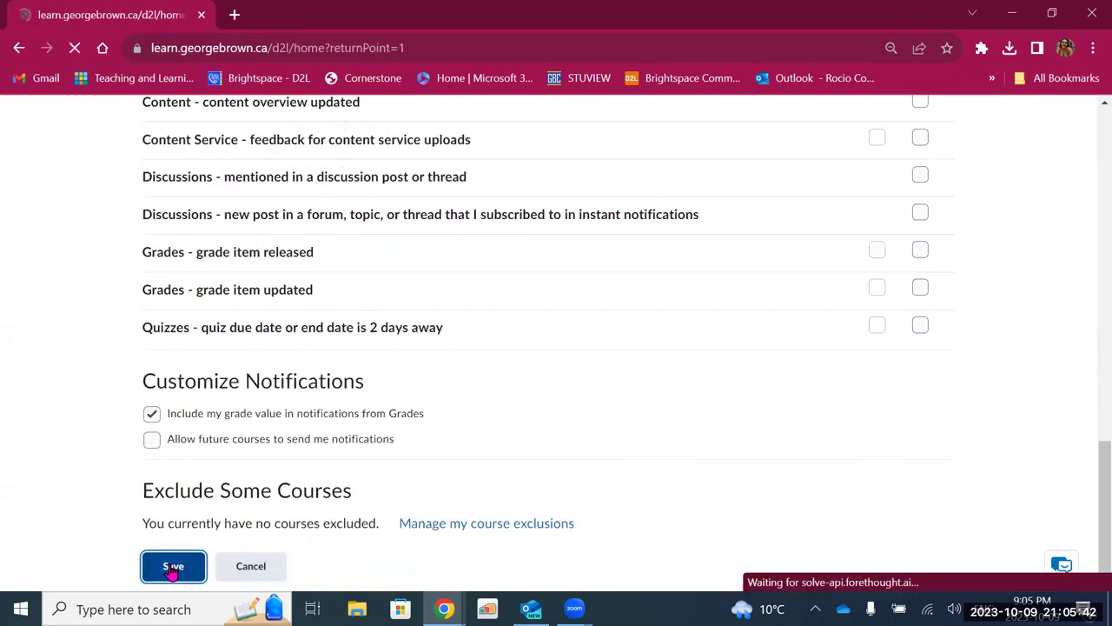
Save Account Settings with Medium font, GMT-5:00 Toronto time zone and always appear offline
left_click(868, 143)
left_click(835, 227)
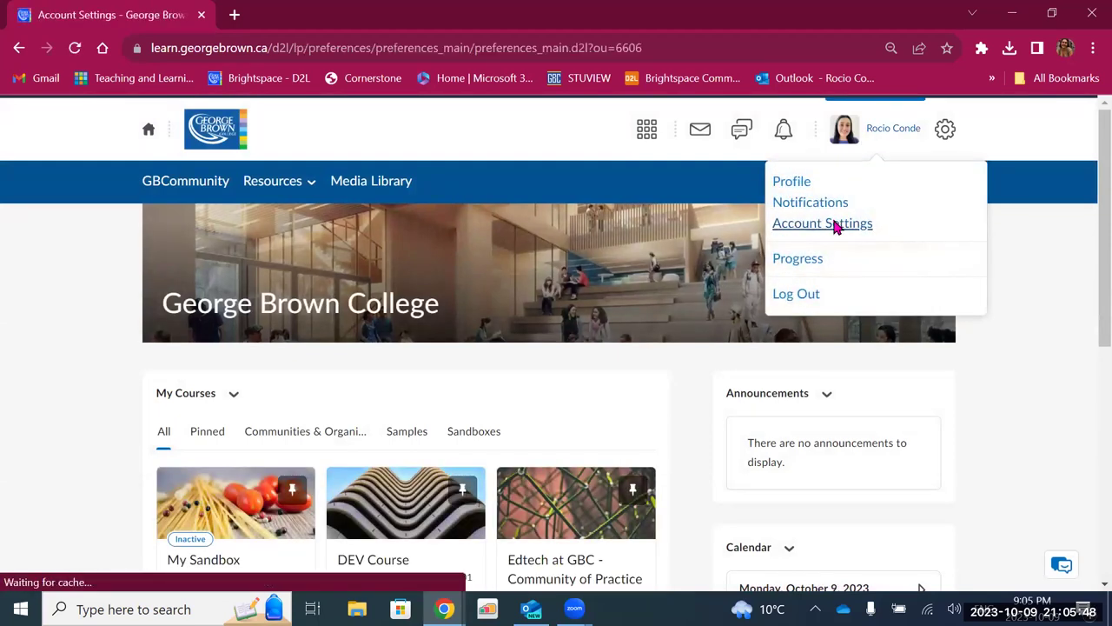
scroll(834, 228, "down", 2)
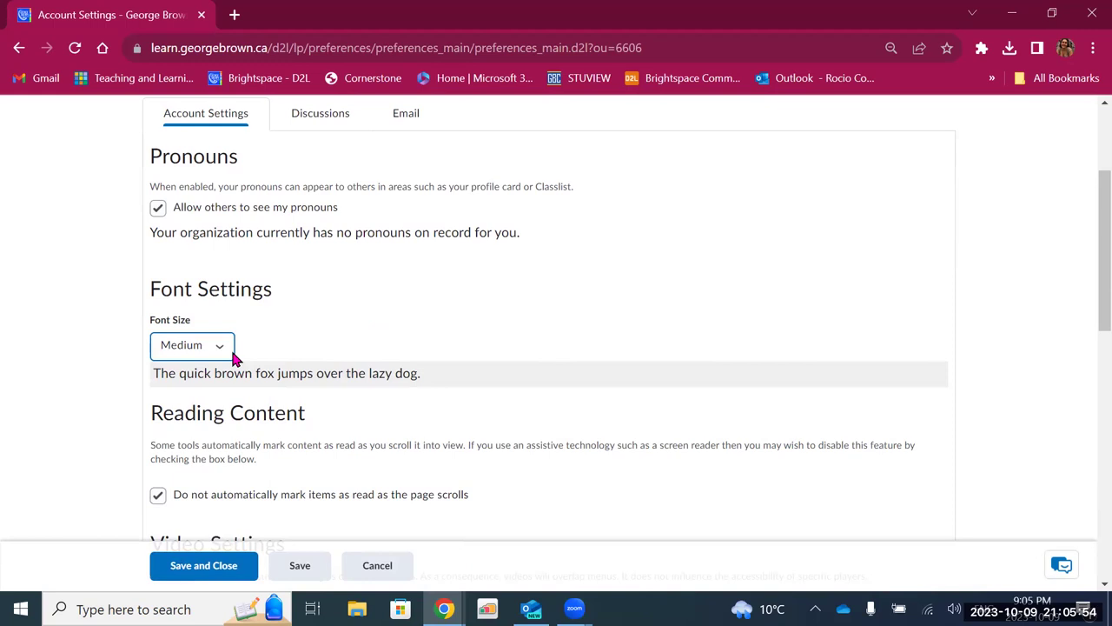
scroll(232, 356, "down", 1)
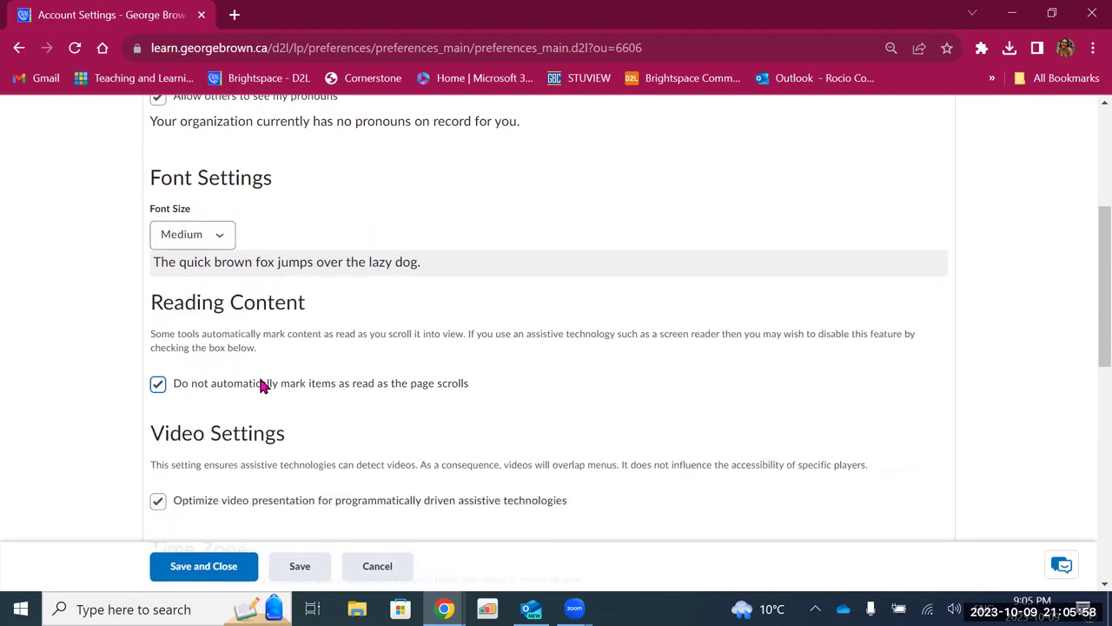
scroll(273, 380, "down", 1)
scroll(275, 379, "down", 1)
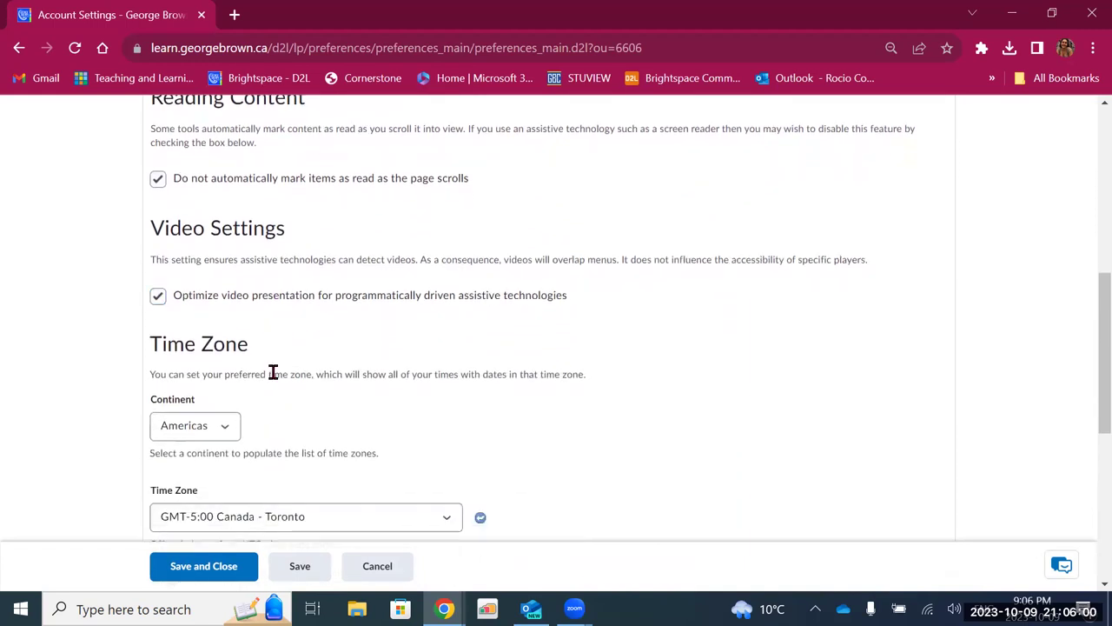
scroll(273, 374, "down", 2)
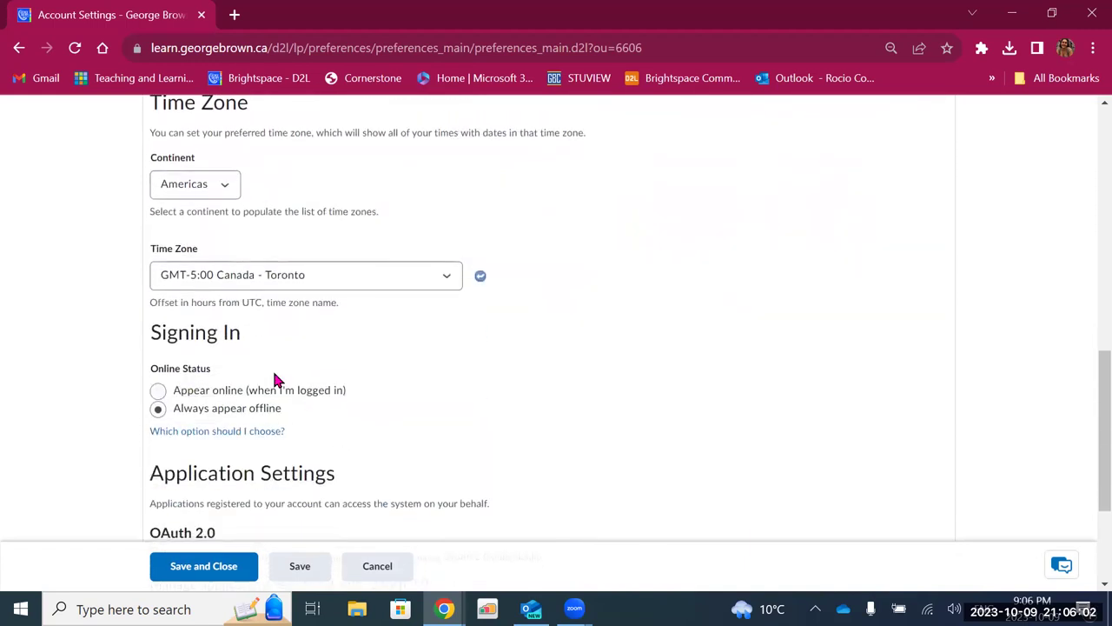
scroll(274, 380, "down", 1)
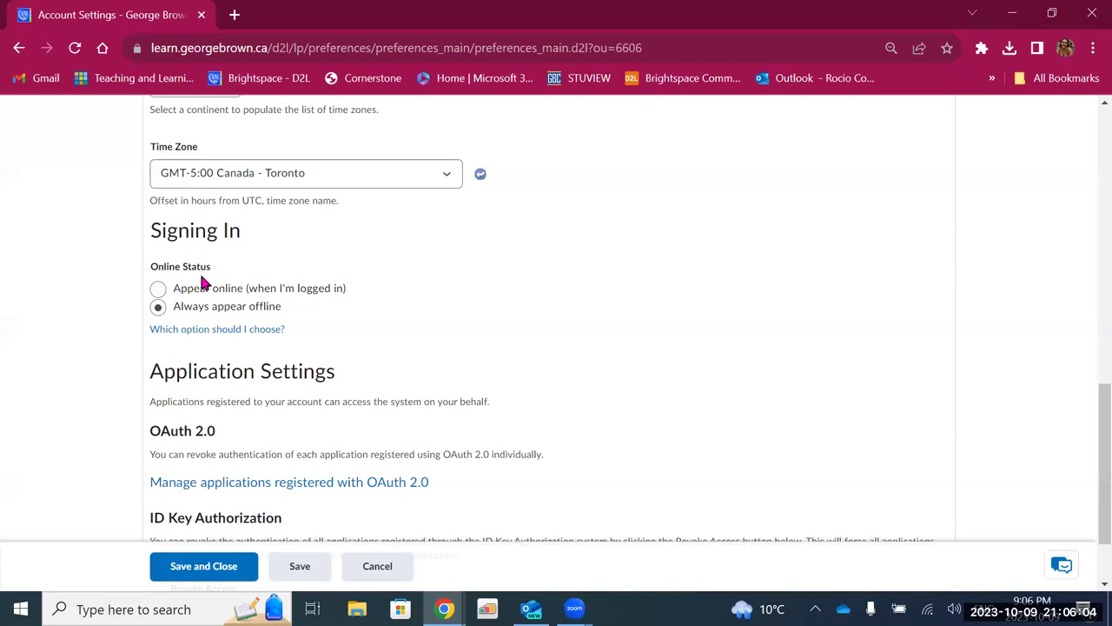
scroll(270, 340, "down", 1)
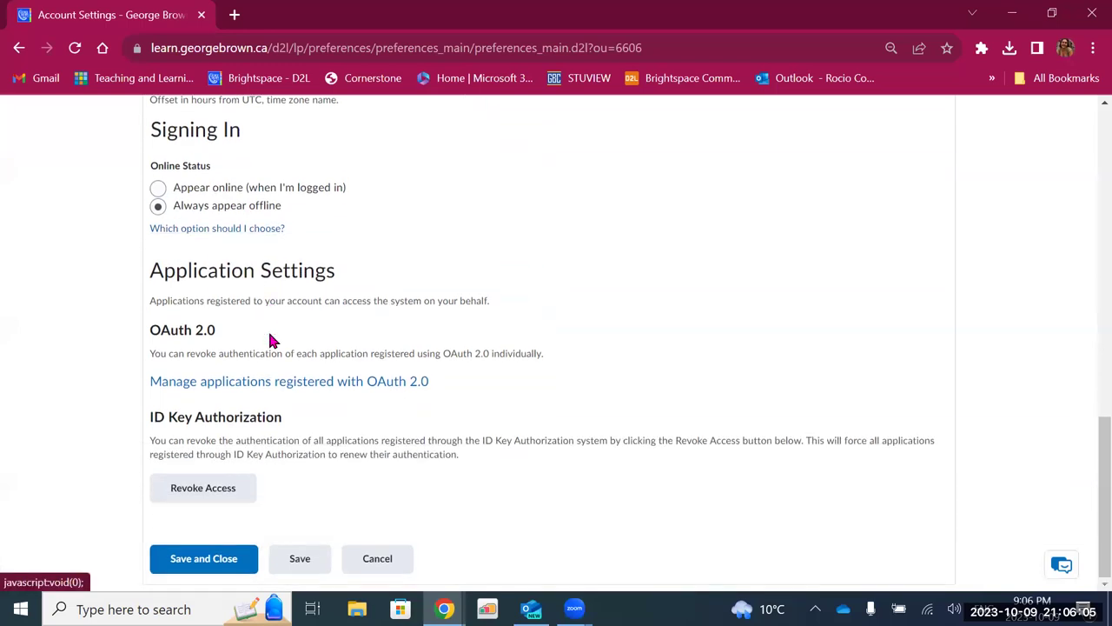
left_click(206, 569)
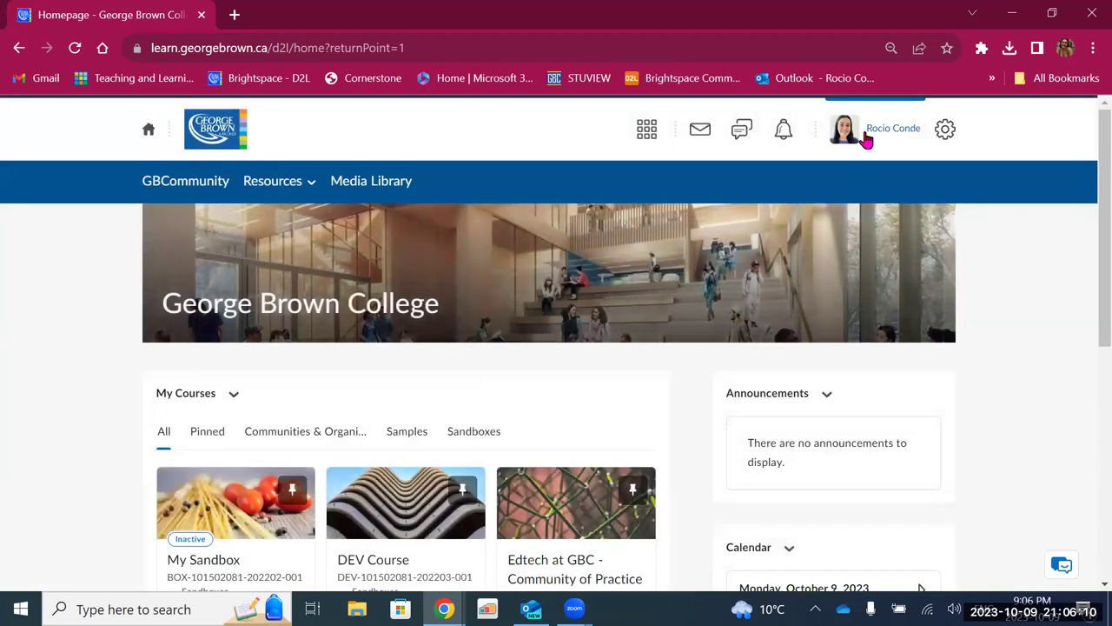
Open the My Sandbox Progress Summary from the profile menu
left_click(864, 135)
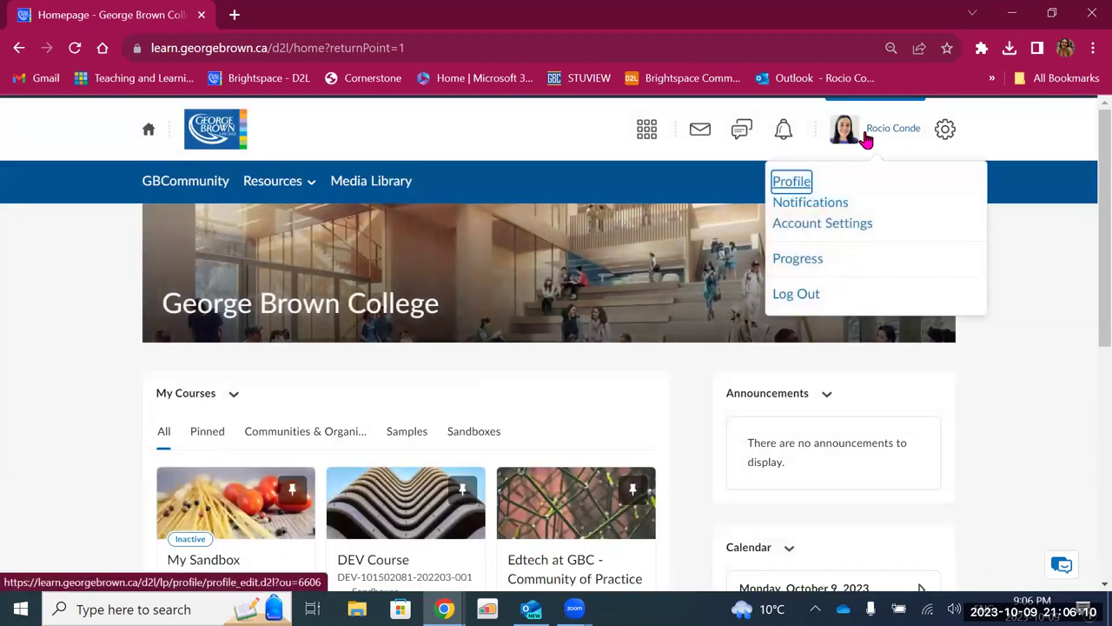
left_click(803, 269)
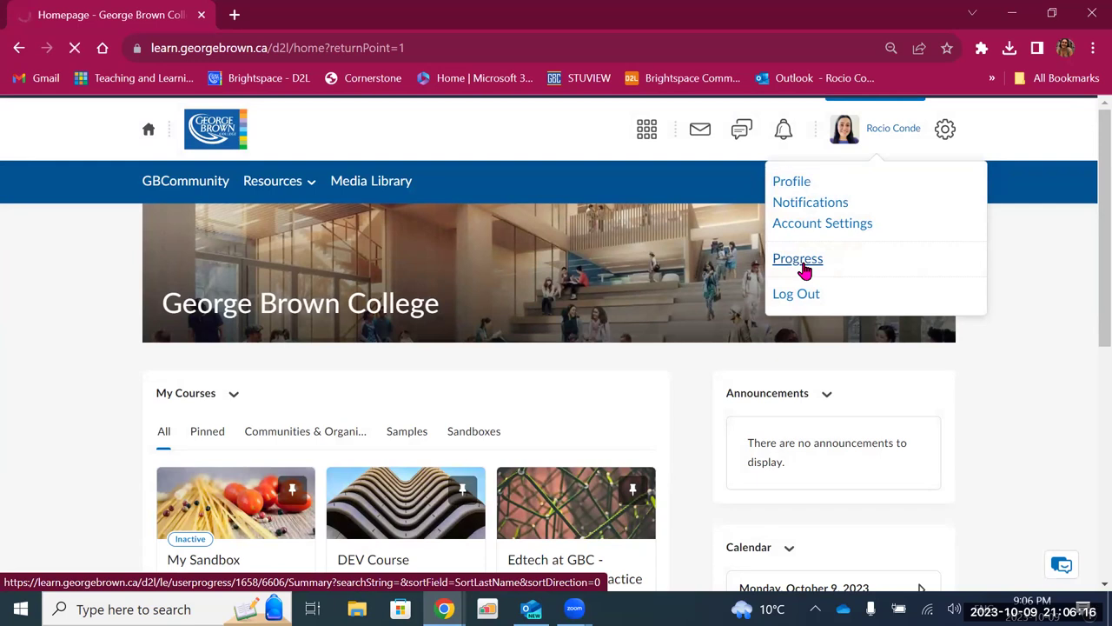
left_click(801, 265)
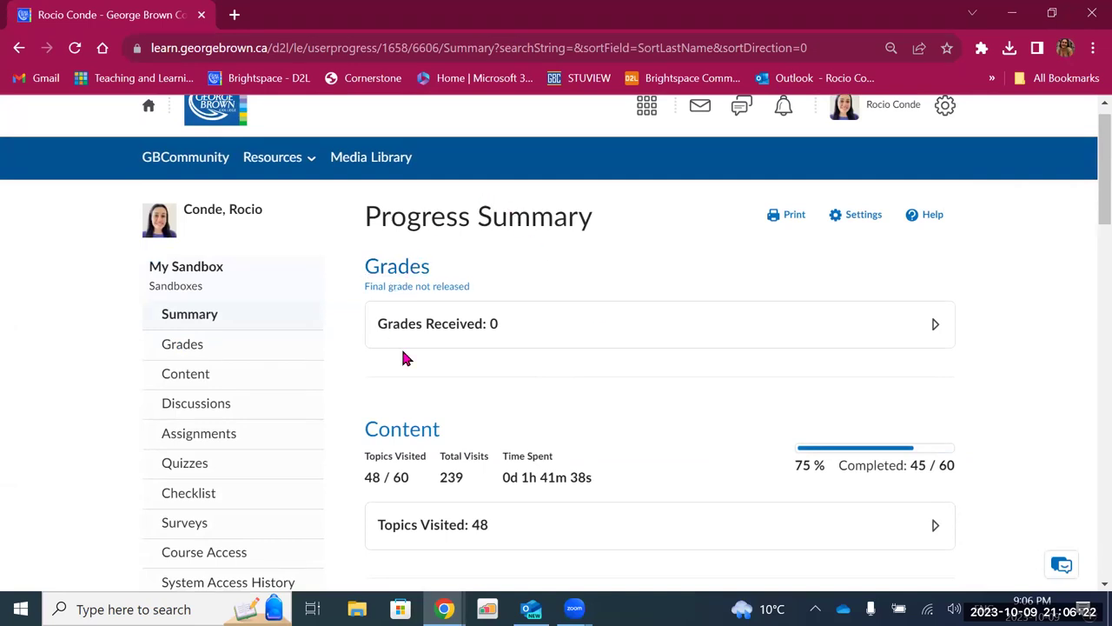
Review the progress sections: 0 grades received, 48/60 topics visited, 75% completed
scroll(425, 455, "down", 1)
scroll(425, 456, "down", 1)
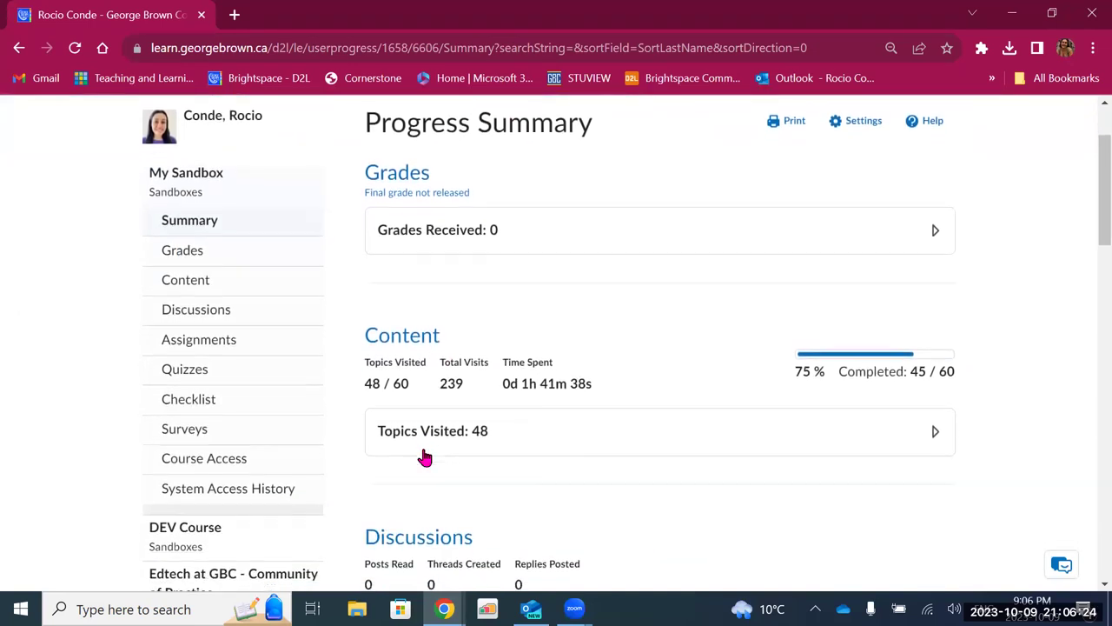
scroll(530, 450, "down", 1)
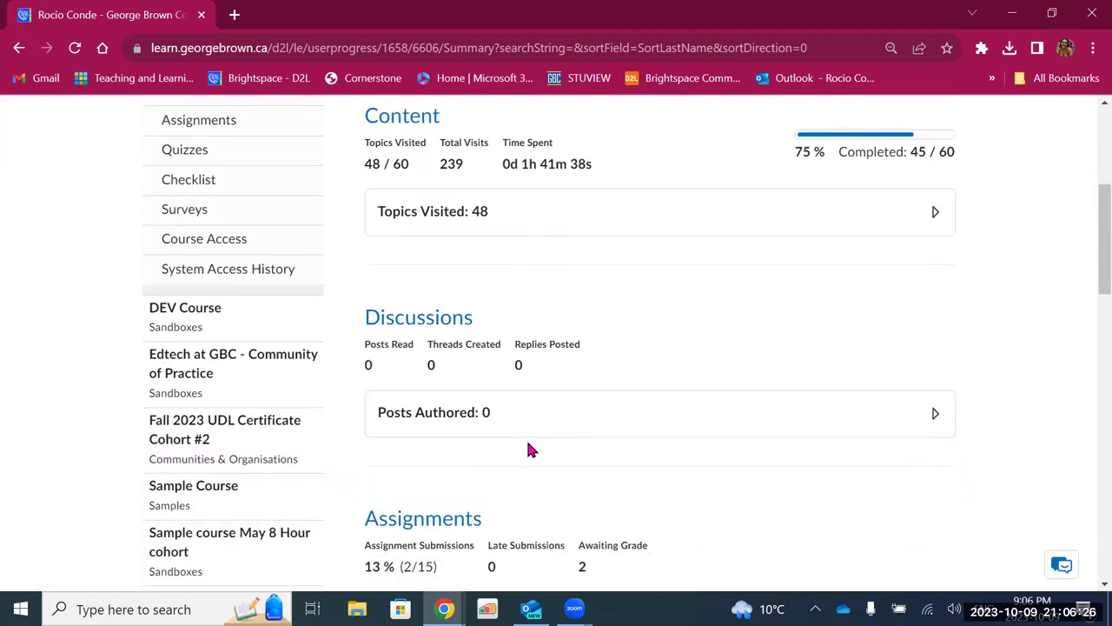
scroll(530, 449, "down", 1)
scroll(530, 449, "down", 1)
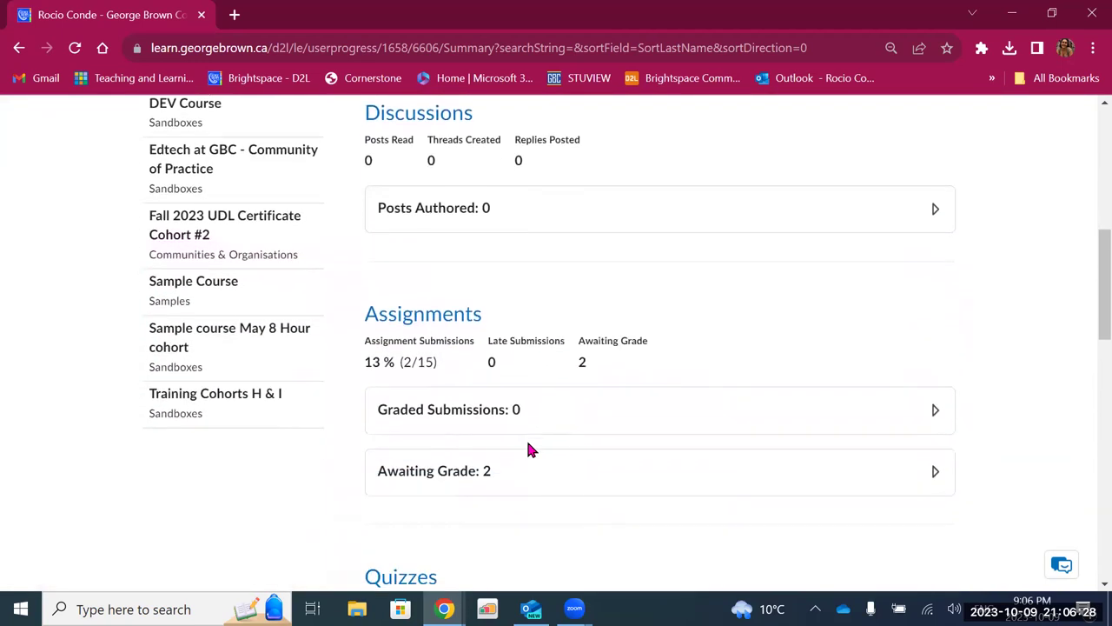
scroll(530, 449, "down", 2)
scroll(532, 449, "up", 10)
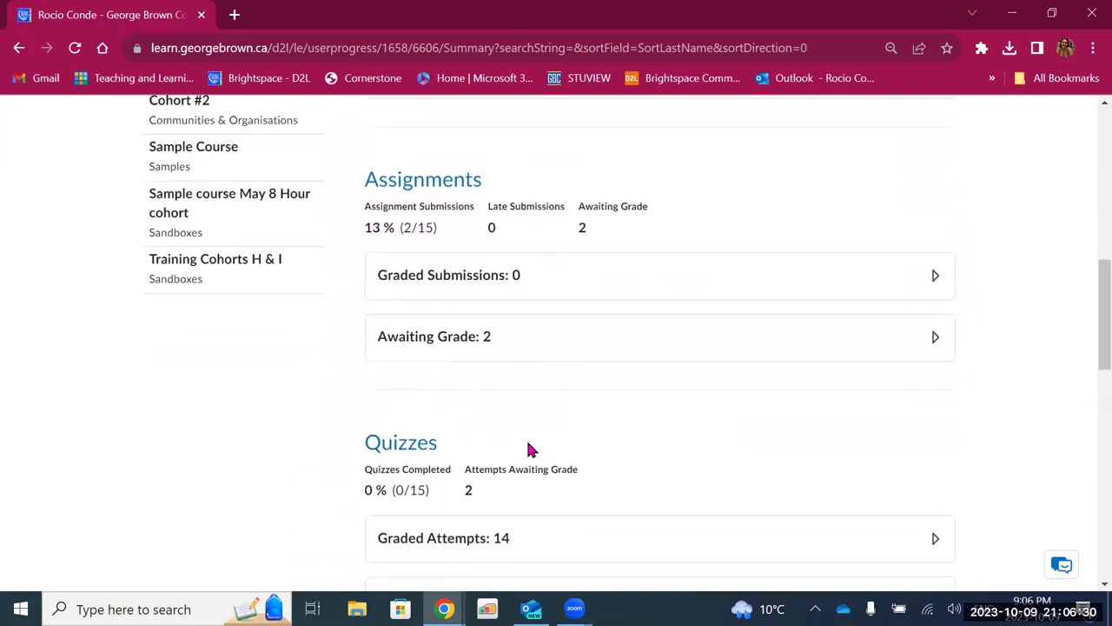
scroll(532, 449, "up", 1)
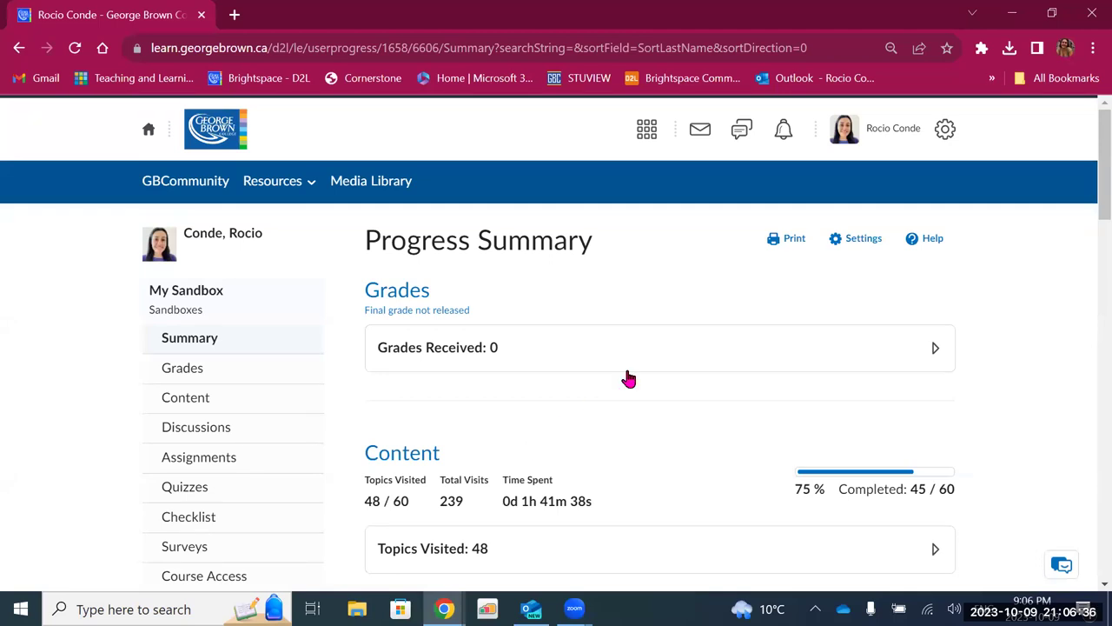
left_click(898, 137)
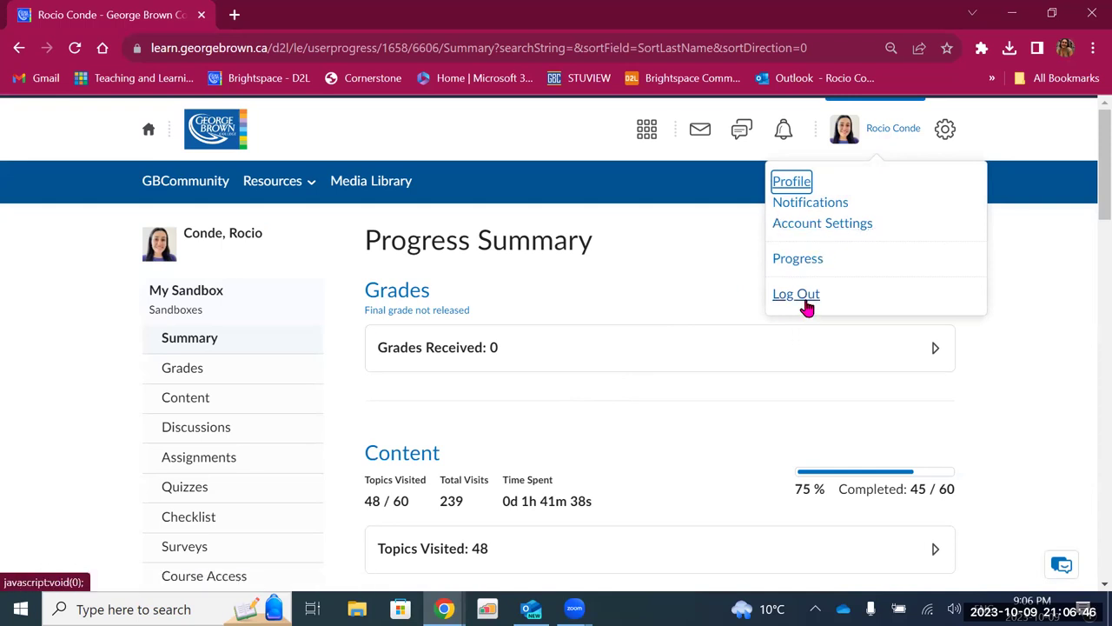
Check the Admin Tools gear menu options and return to the George Brown College homepage
left_click(878, 129)
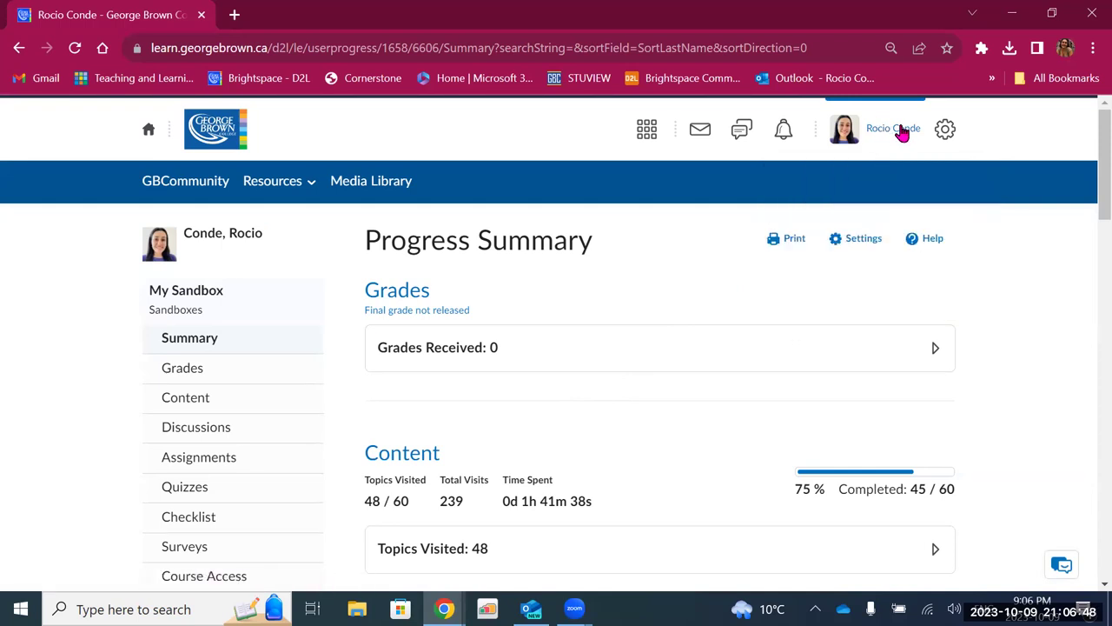
left_click(945, 130)
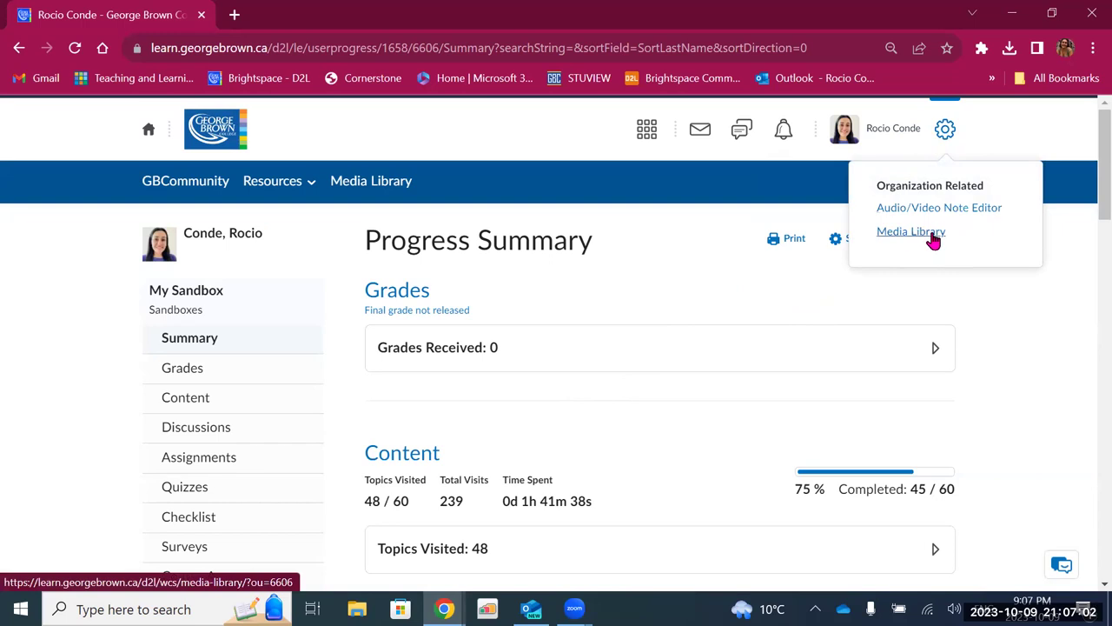
left_click(207, 143)
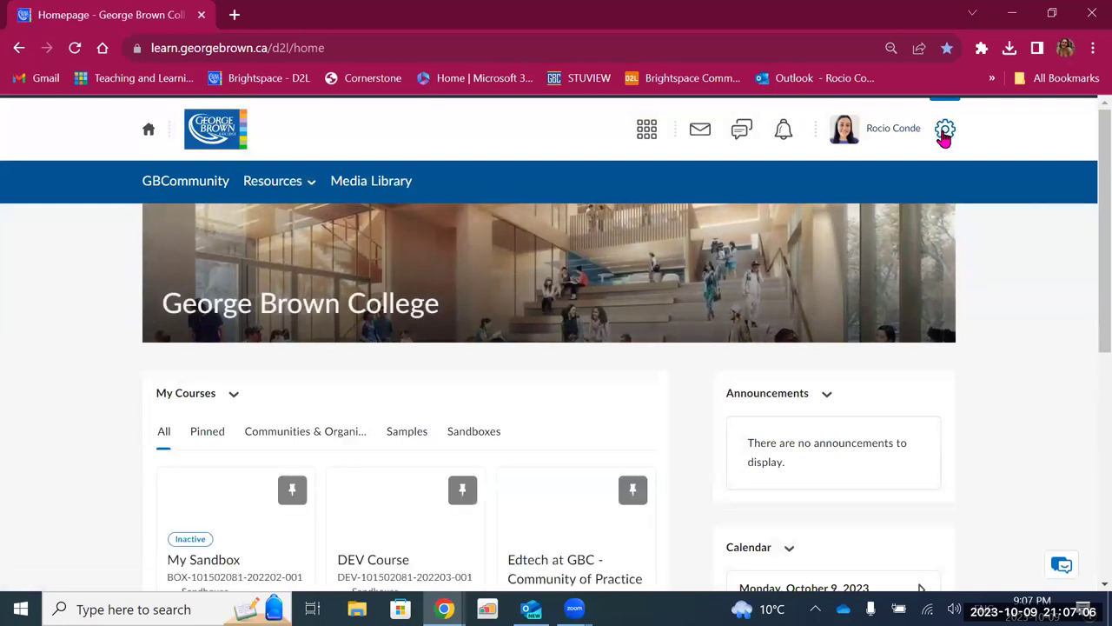
left_click(943, 132)
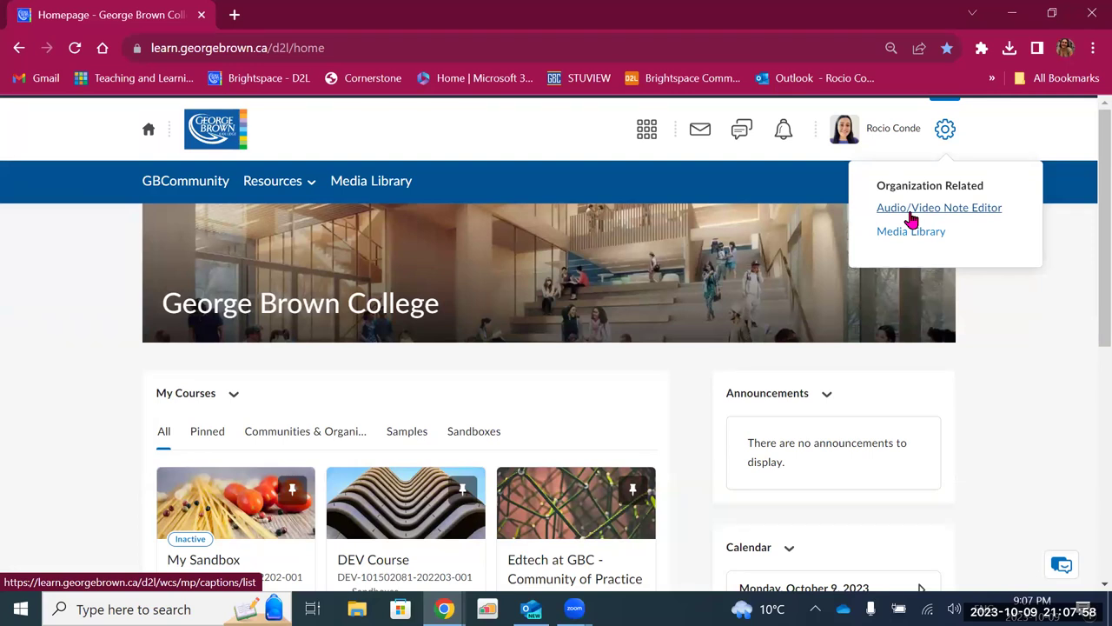
left_click(380, 130)
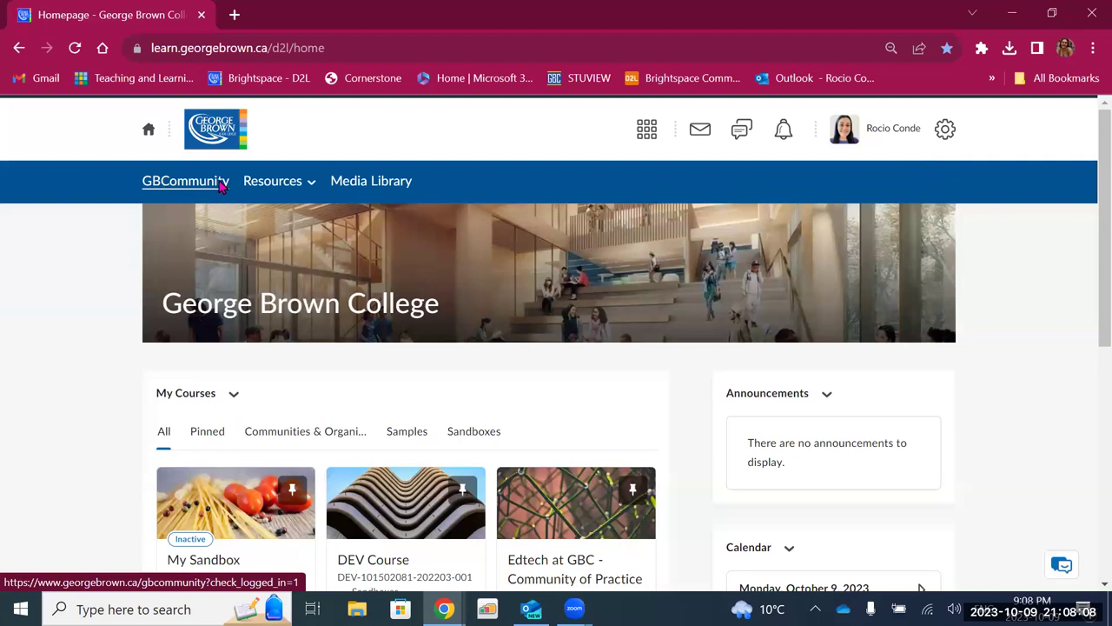
Show the Resources menu with GBC Staff Support Resources, System Check, Online Learning and Online Orientation
left_click(279, 186)
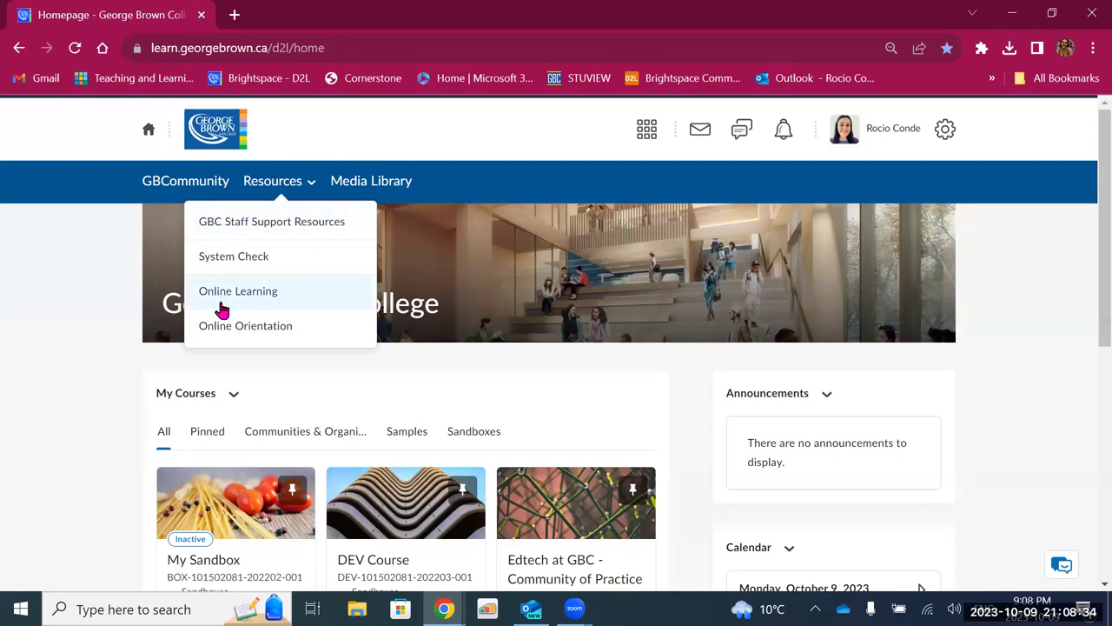
Run System Check, confirm JavaScript, Cookies and Browser all pass, then go home
left_click(231, 259)
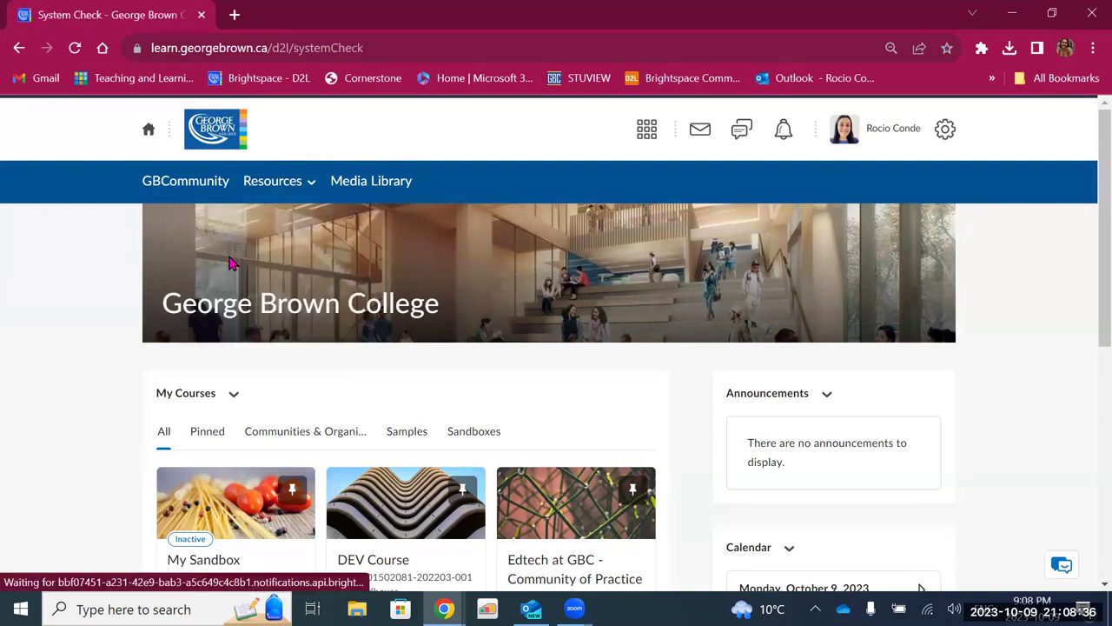
scroll(171, 319, "down", 1)
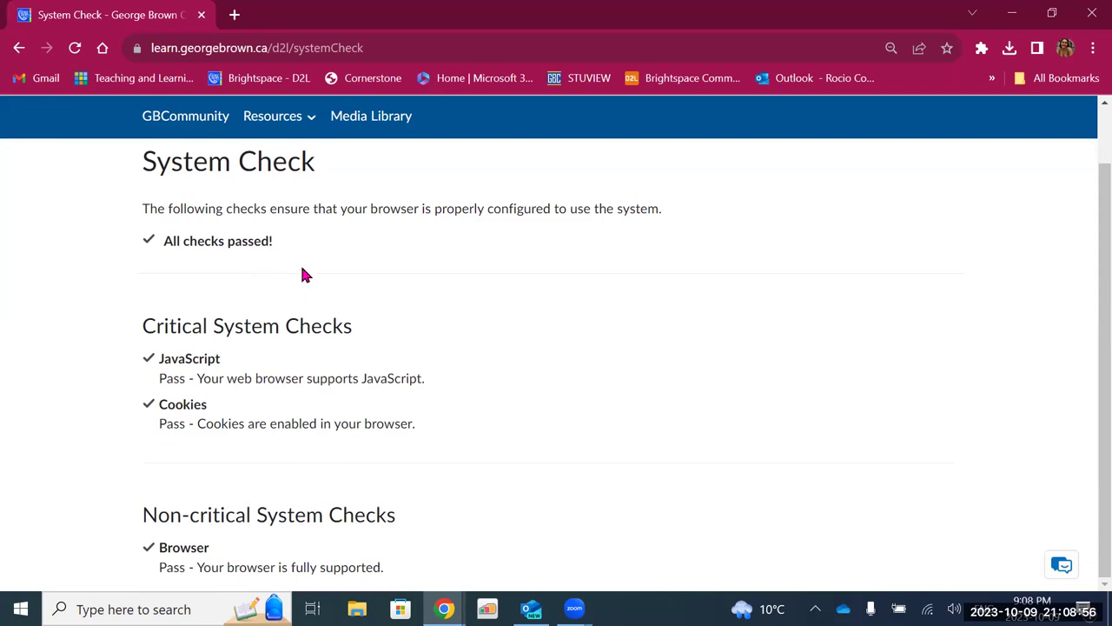
scroll(300, 274, "up", 1)
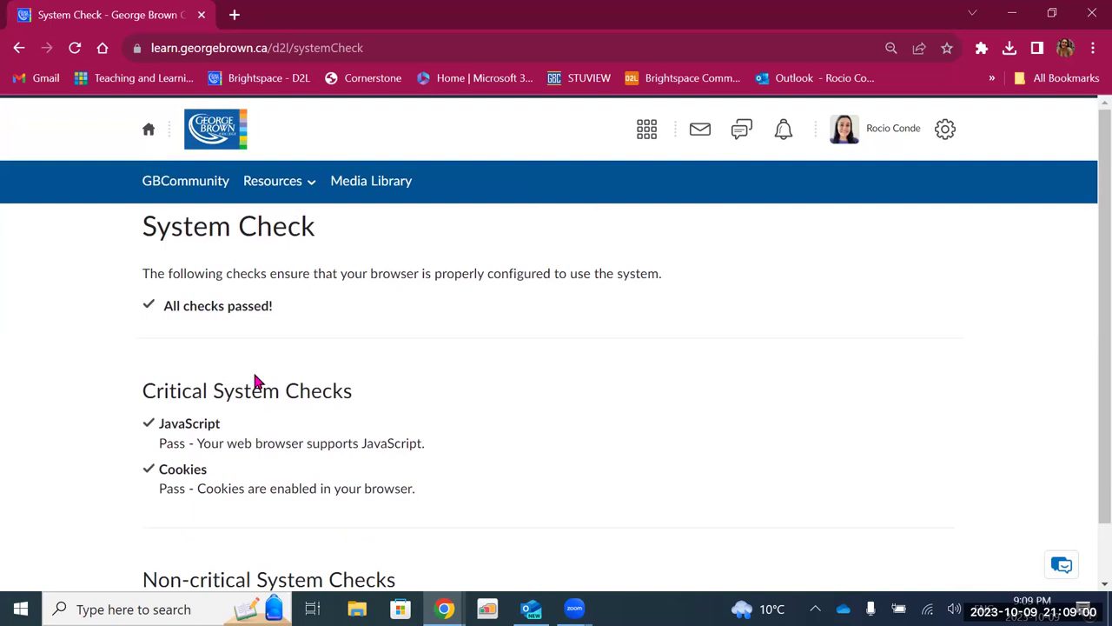
left_click(216, 137)
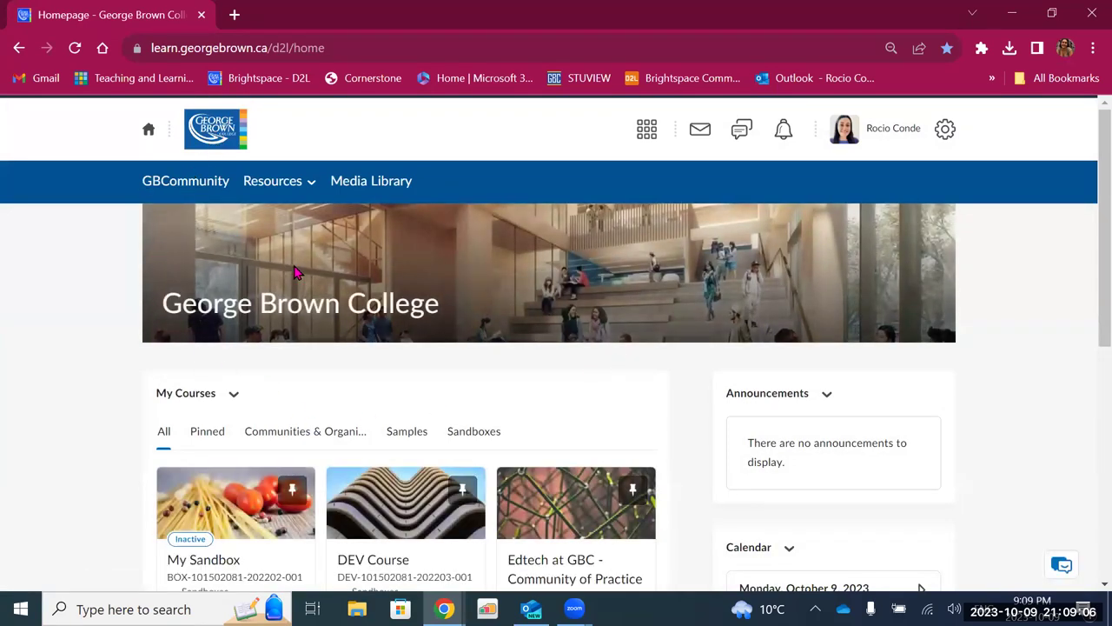
Scroll to My Courses listing My Sandbox, DEV Course, Edtech at GBC and Fall 2023 UDL
scroll(695, 250, "down", 2)
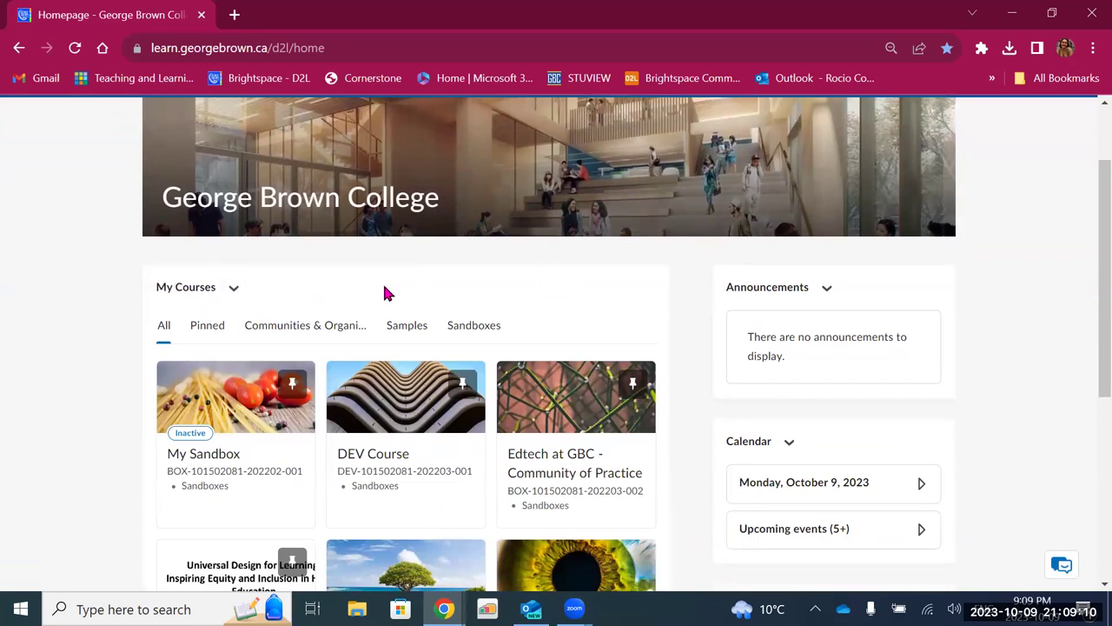
scroll(387, 293, "down", 1)
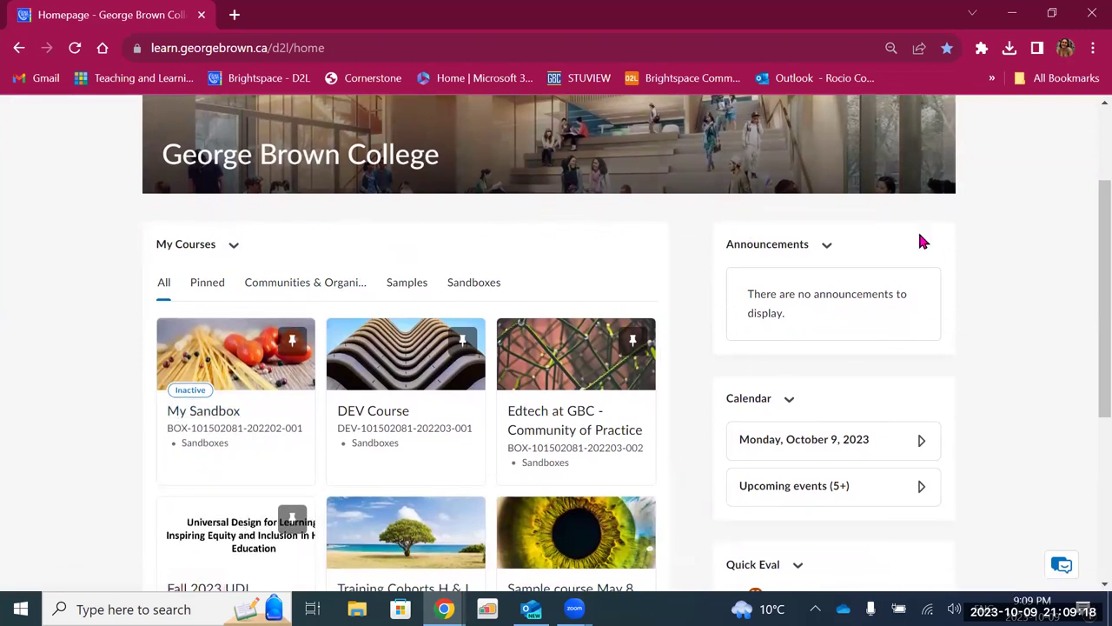
scroll(869, 278, "down", 2)
scroll(901, 426, "down", 3)
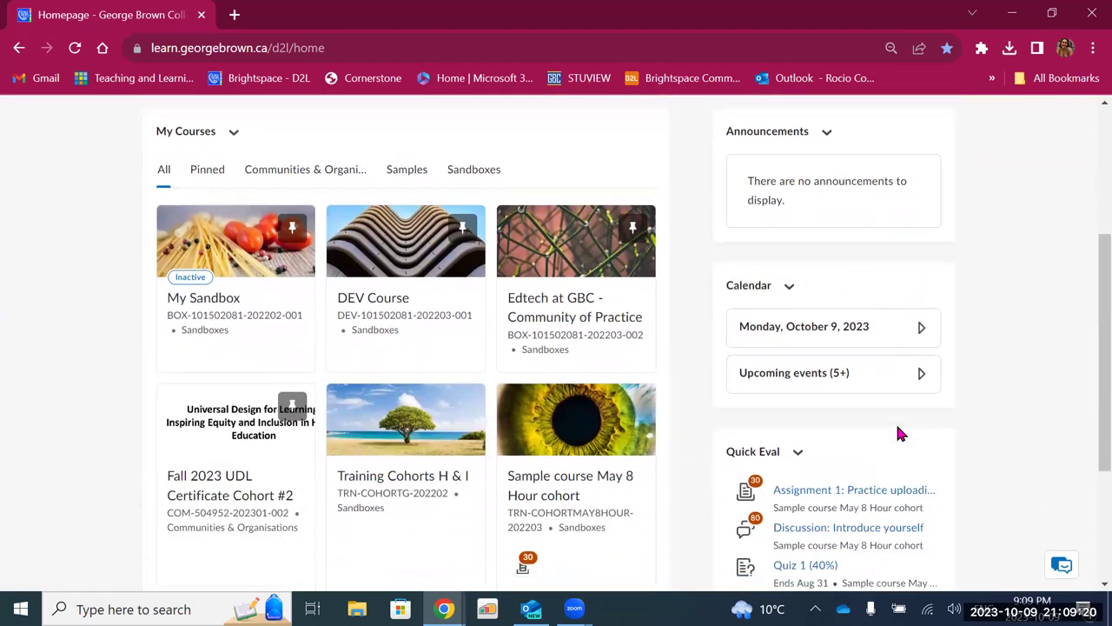
scroll(816, 397, "up", 1)
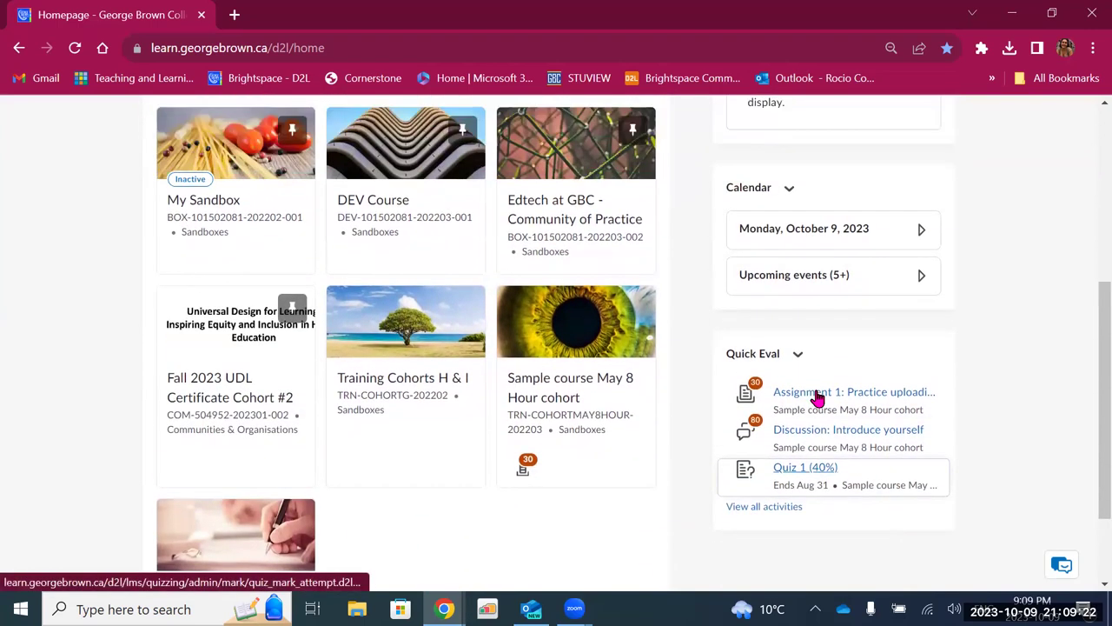
scroll(817, 397, "up", 3)
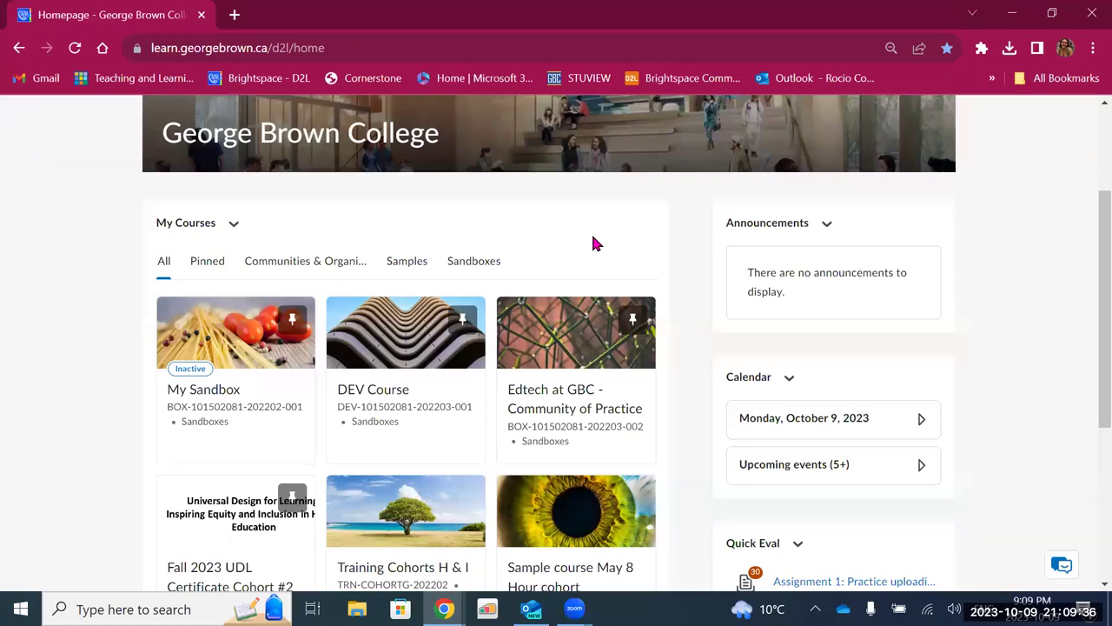
scroll(596, 245, "up", 2)
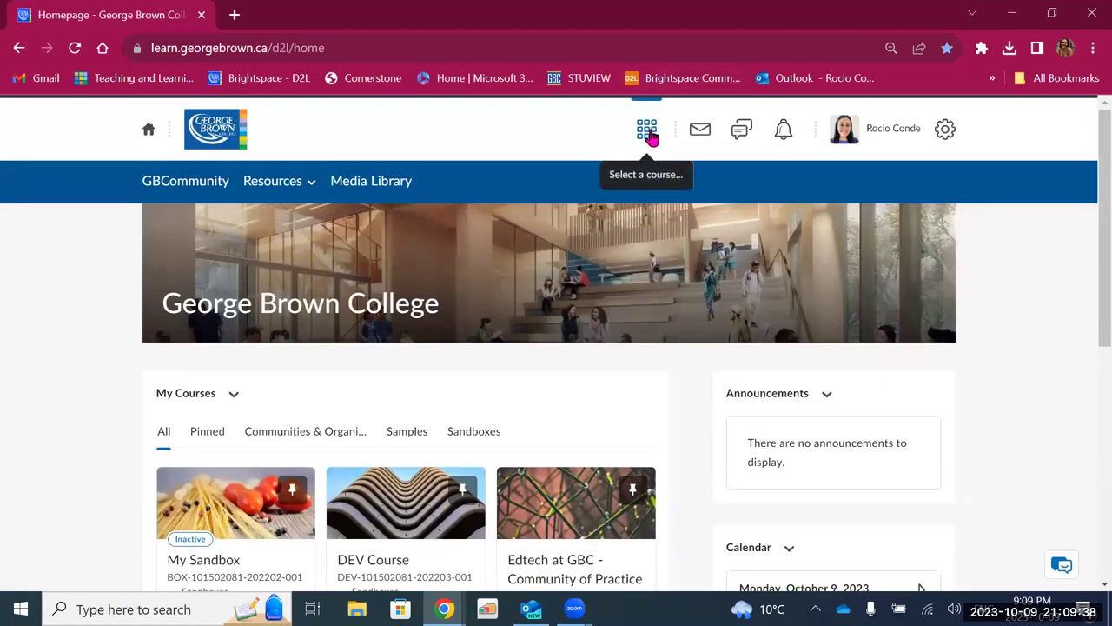
left_click(649, 135)
left_click(540, 115)
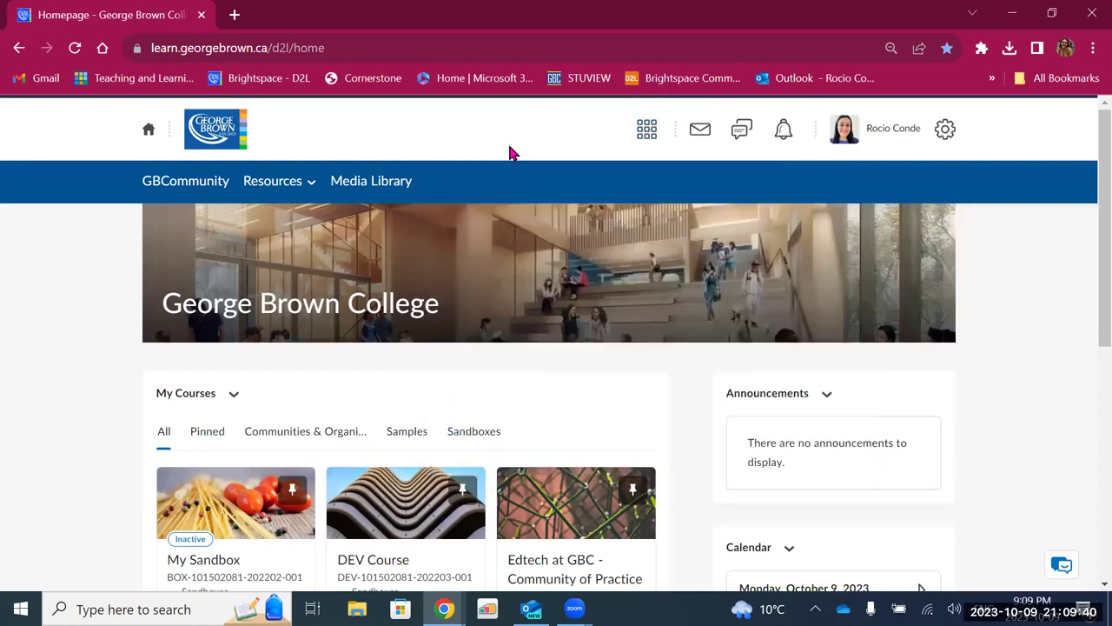
scroll(253, 496, "down", 2)
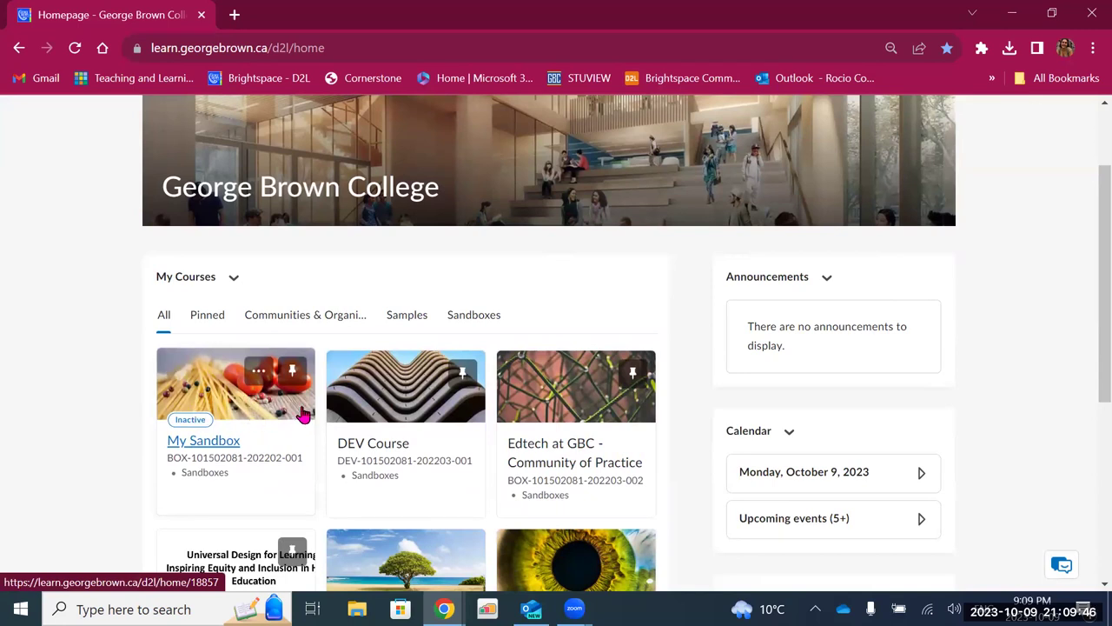
scroll(488, 383, "down", 1)
scroll(489, 383, "down", 1)
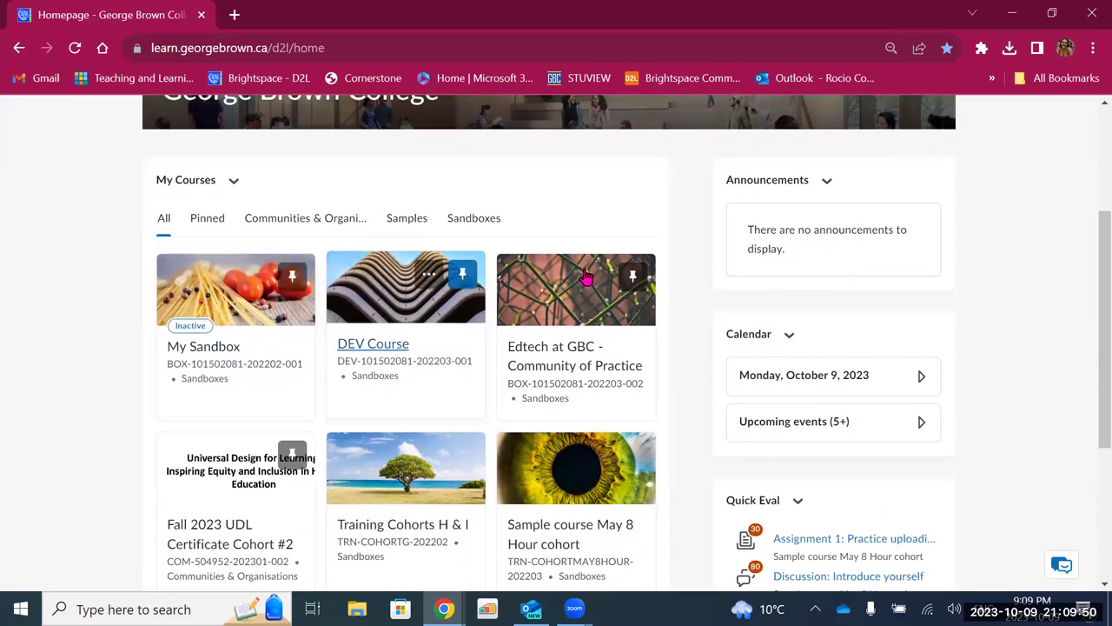
Pin the Fall 2023 UDL card and confirm it under the Pinned tab
left_click(296, 454)
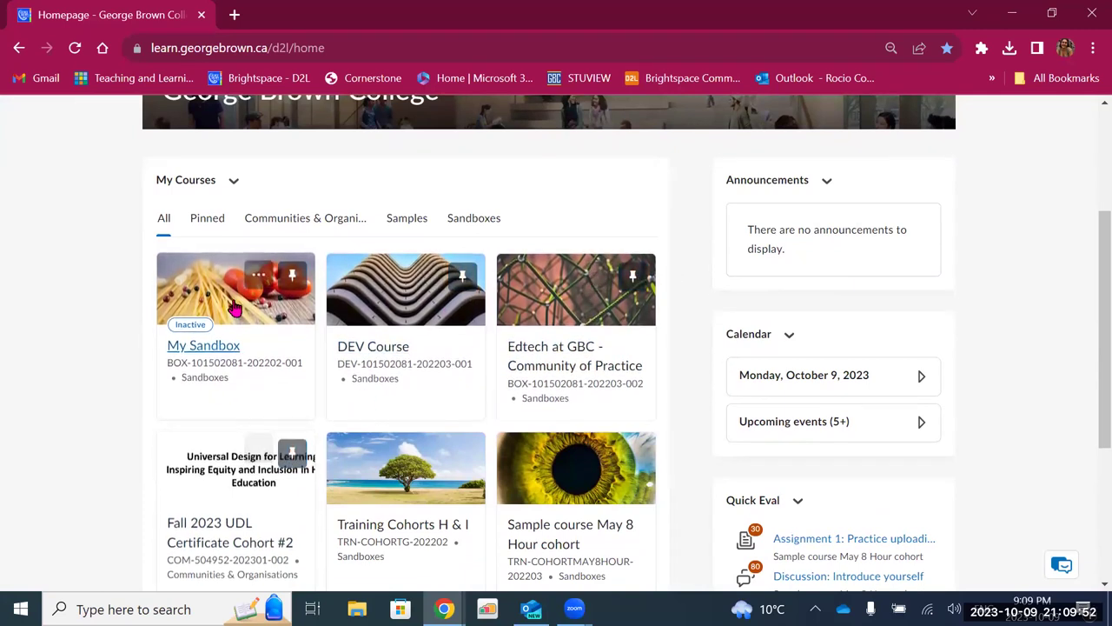
left_click(162, 230)
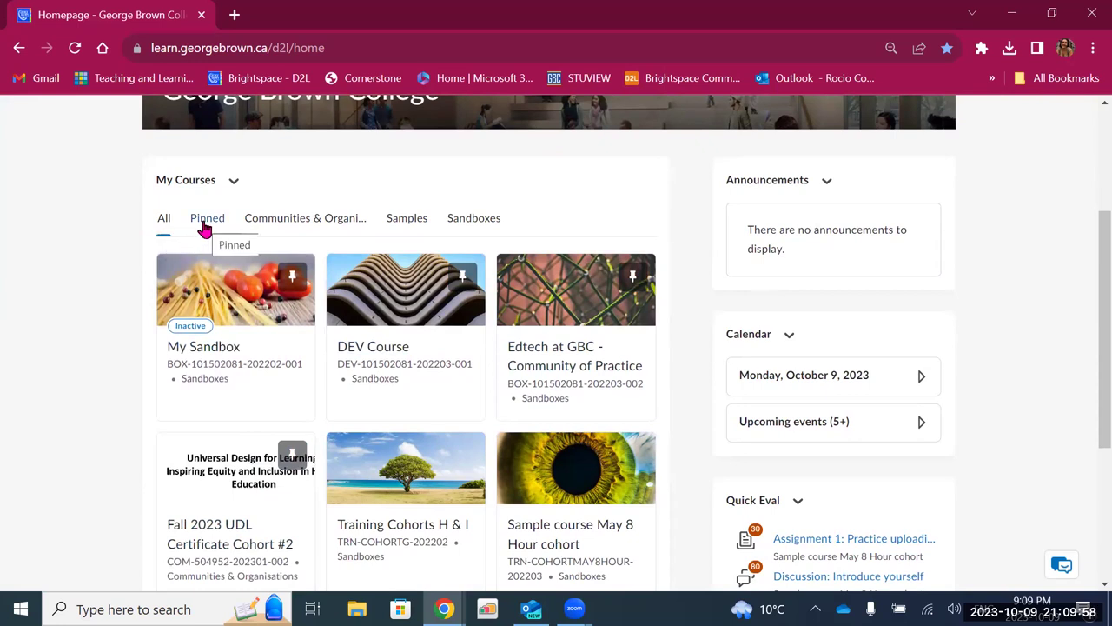
left_click(205, 229)
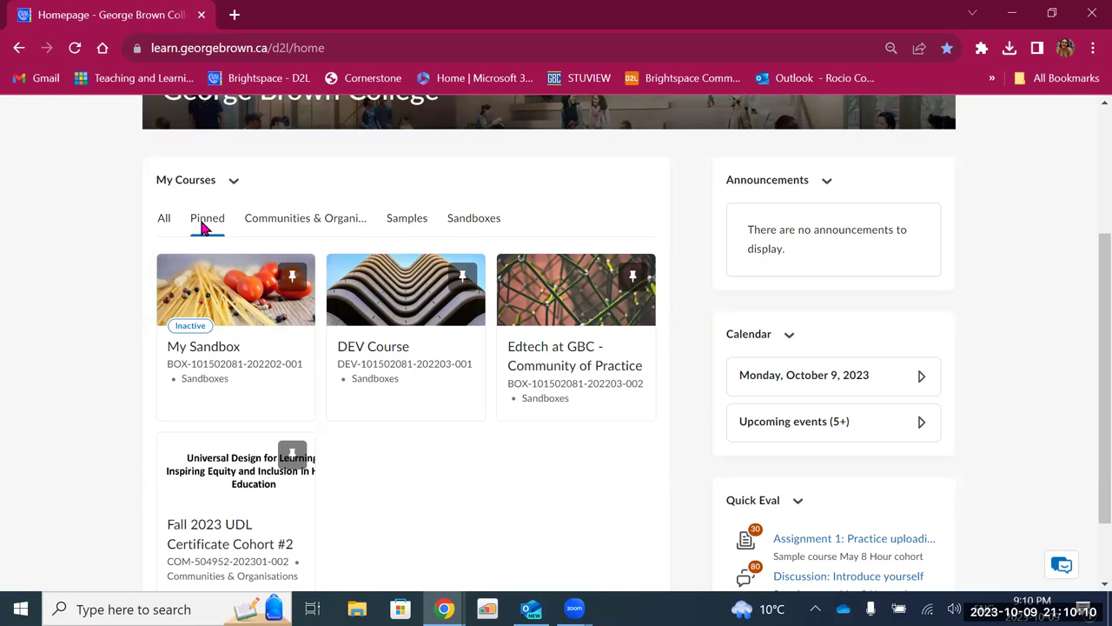
Browse the Communities & Organisations, Samples and Sandboxes tabs, ending on All
mouse_move(258, 446)
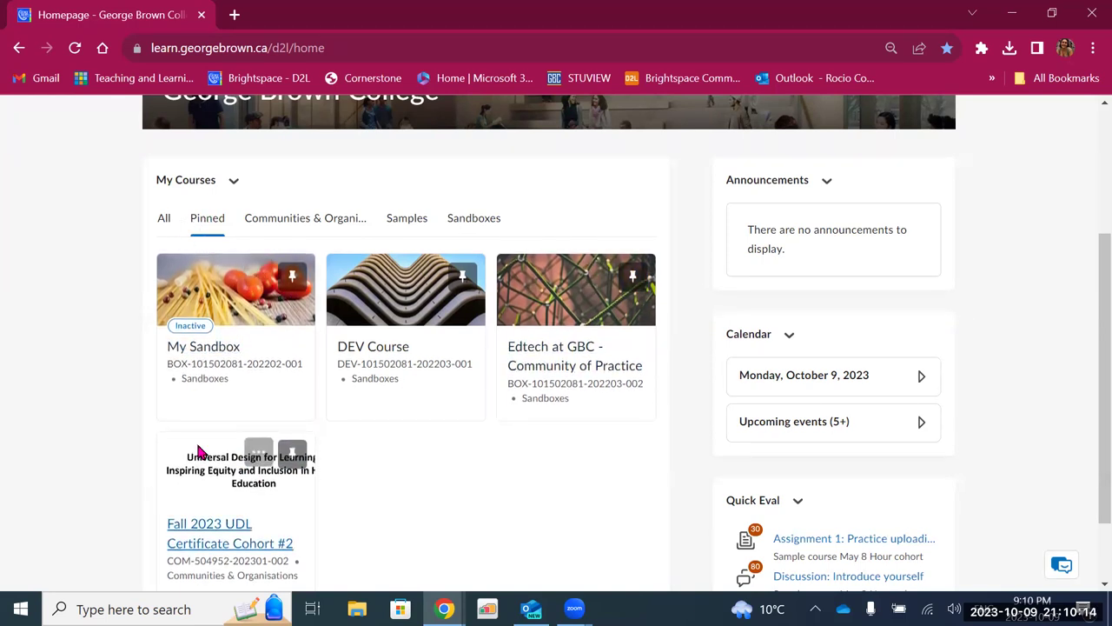
left_click(162, 220)
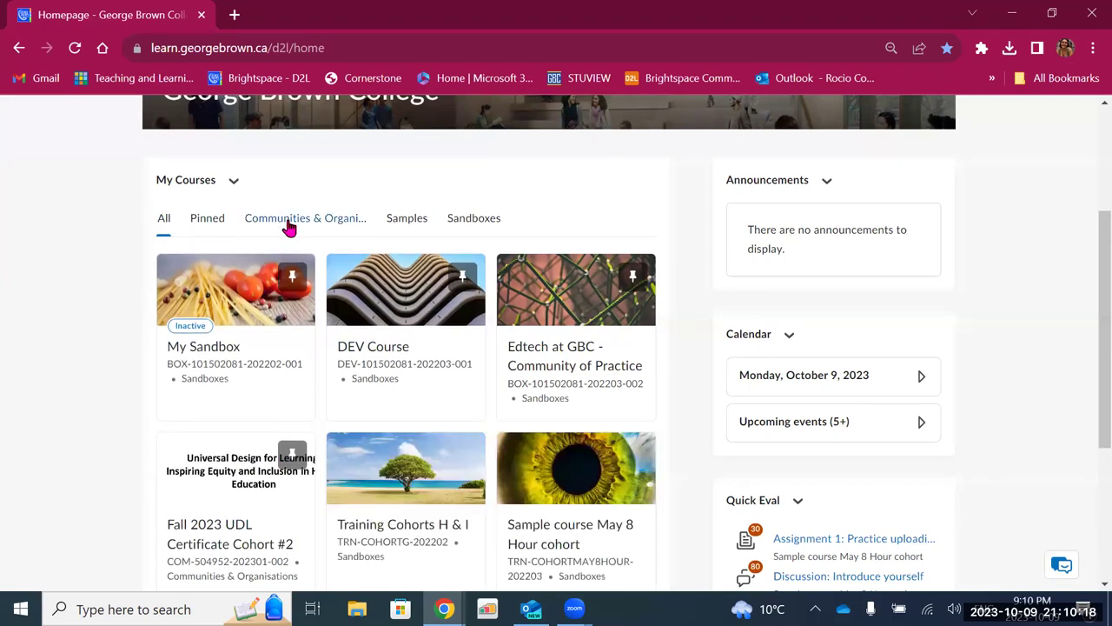
left_click(289, 226)
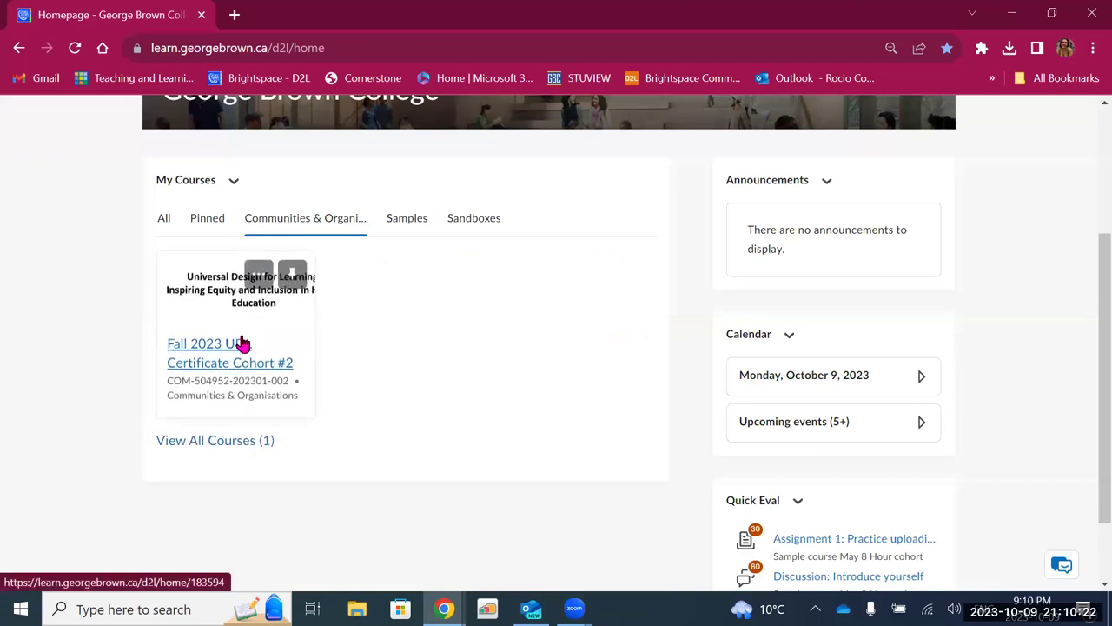
left_click(416, 224)
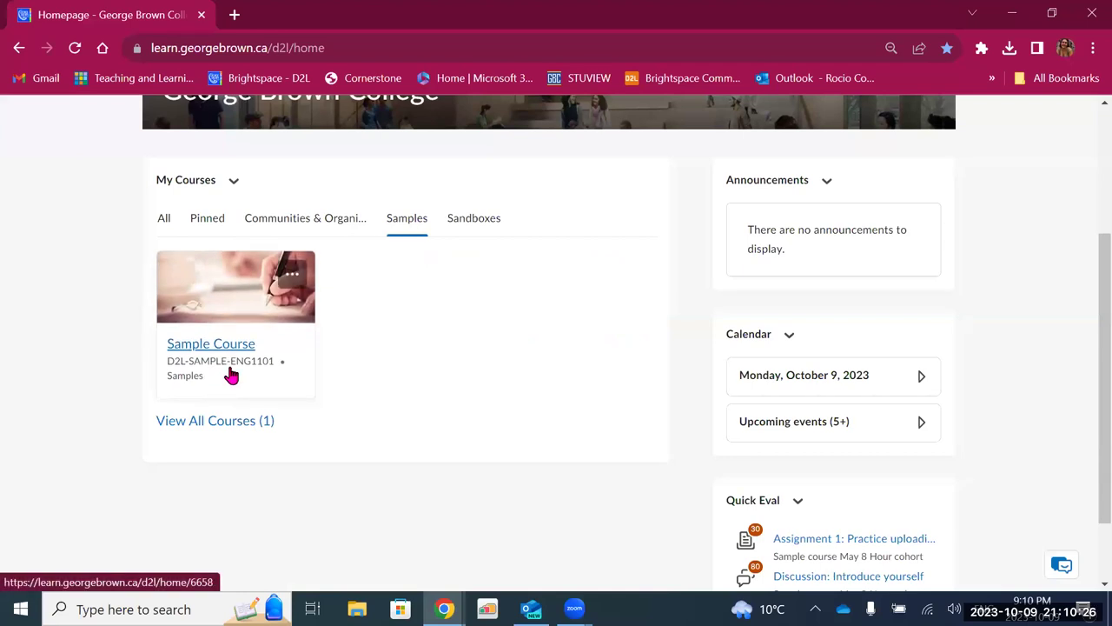
left_click(483, 228)
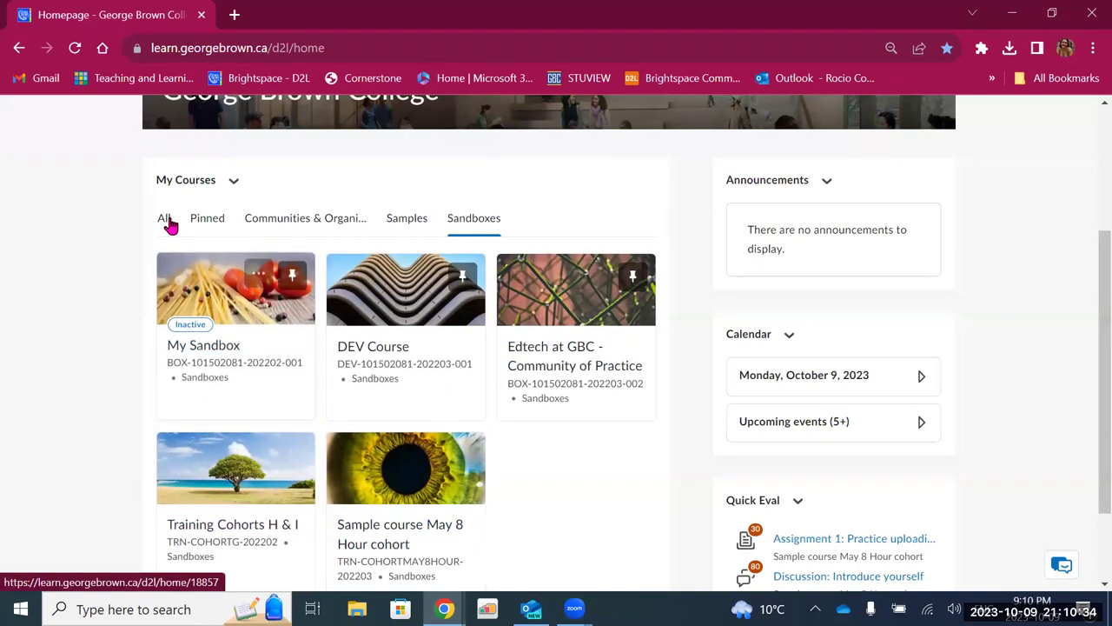
left_click(165, 221)
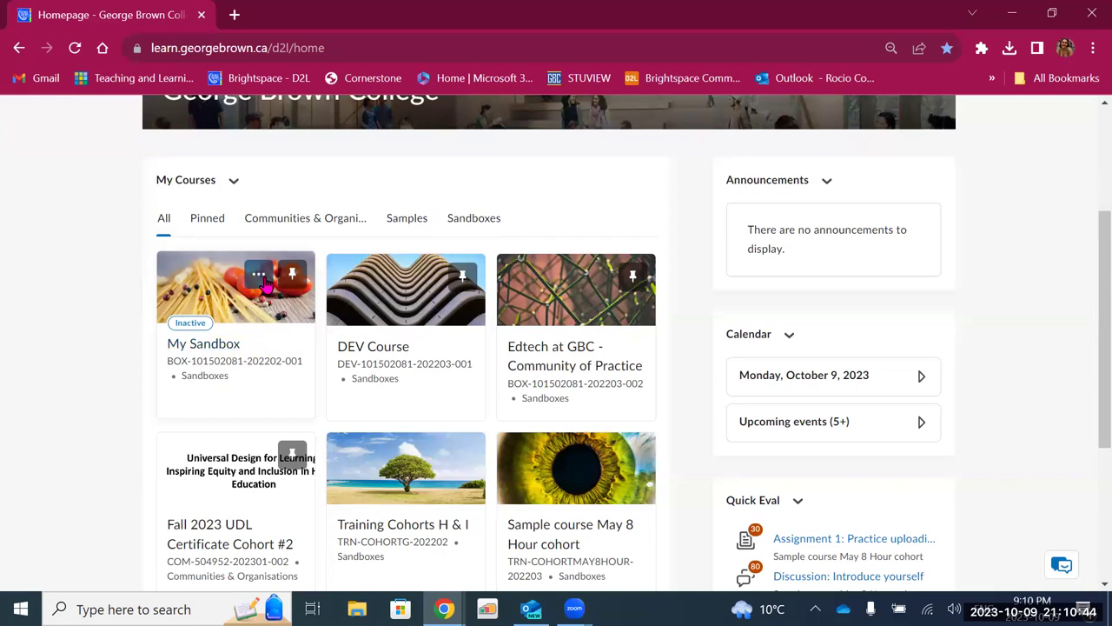
Visit the My Sandbox course homepage, then return to the George Brown College homepage
left_click(258, 276)
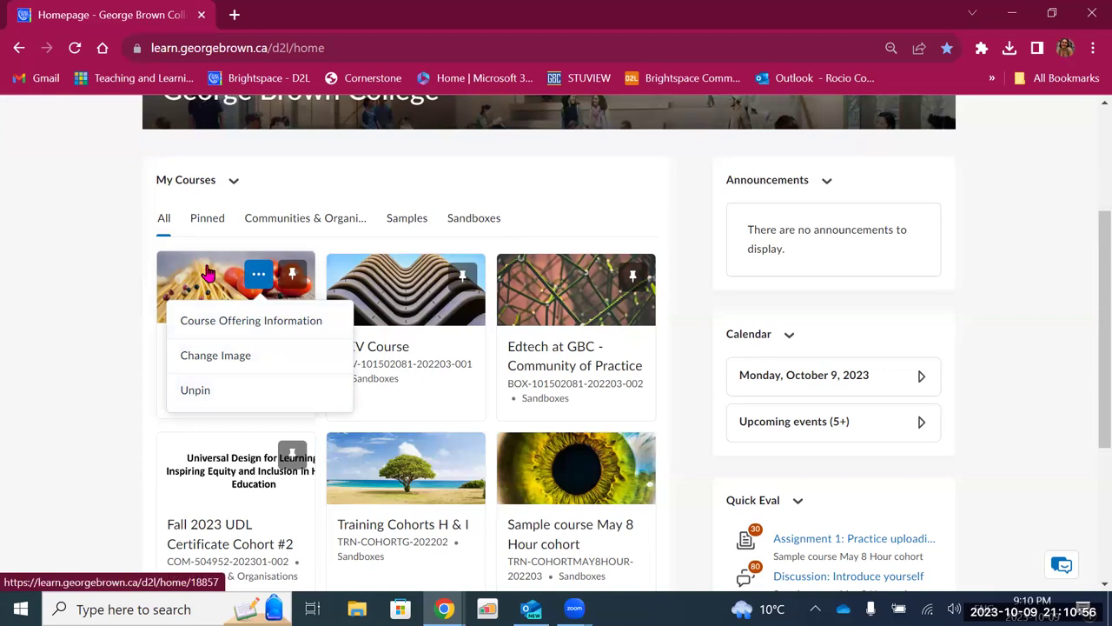
left_click(209, 274)
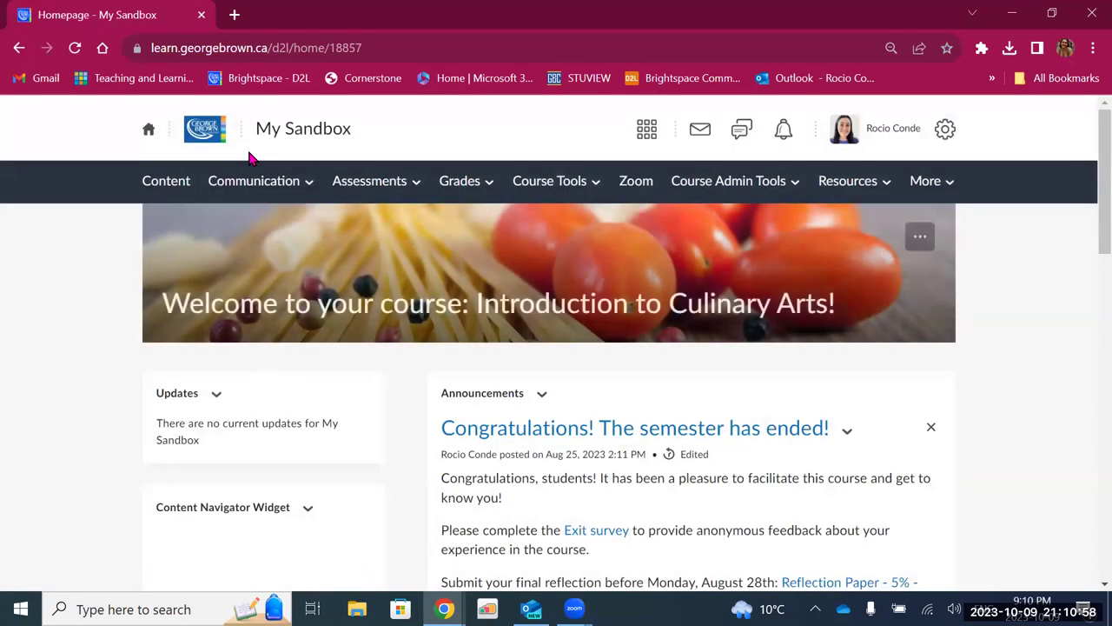
left_click(210, 133)
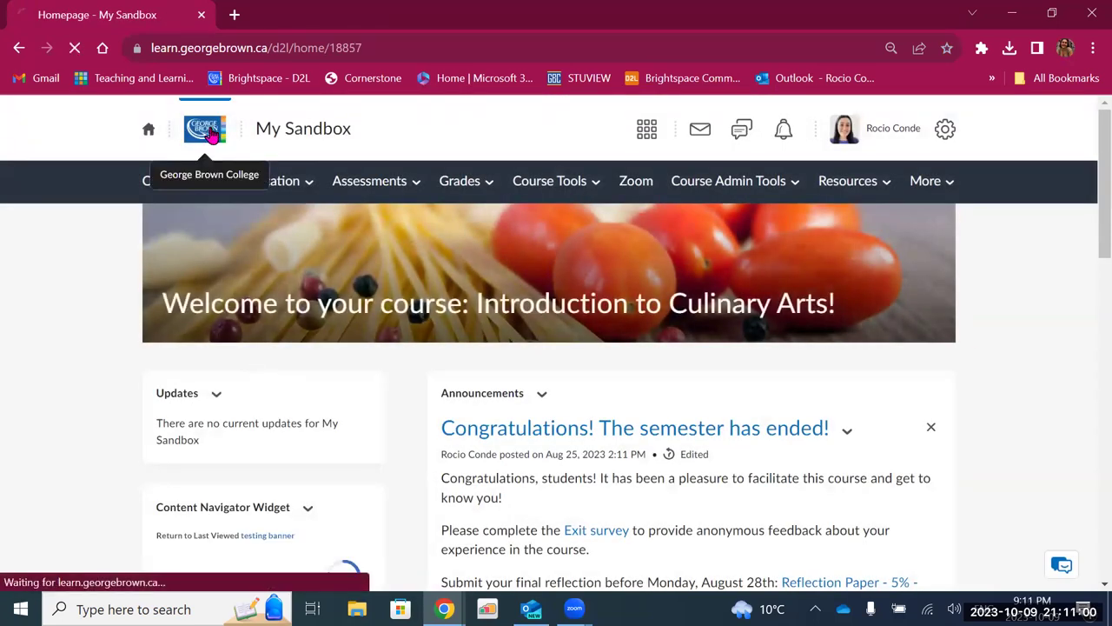
Review My Sandbox's Course Offering Information form and cancel without saving
scroll(260, 426, "down", 2)
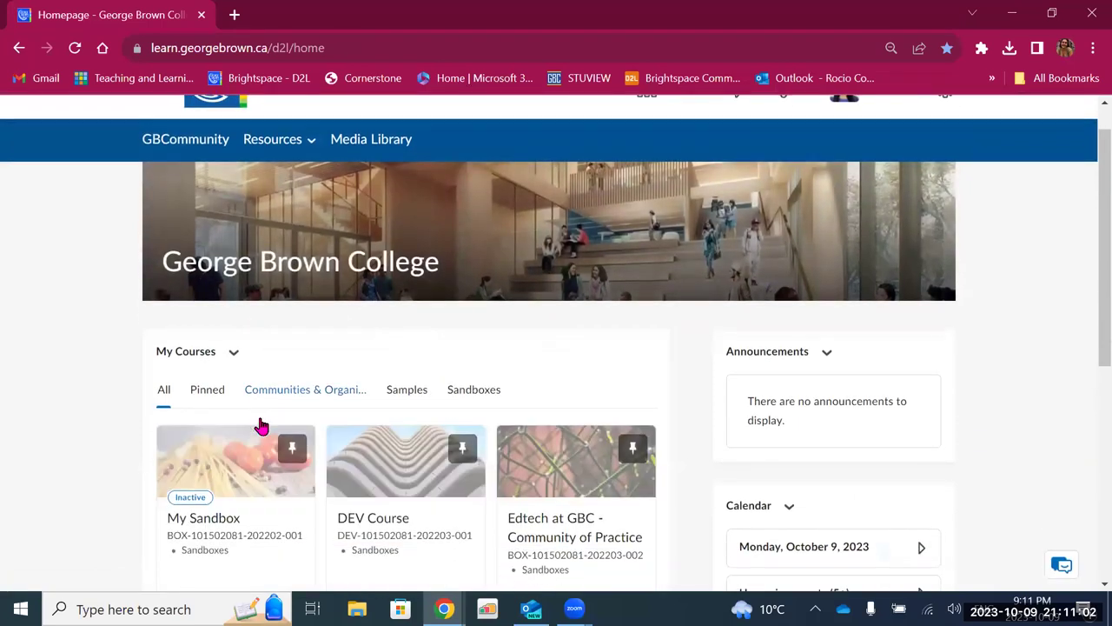
scroll(260, 426, "down", 1)
left_click(258, 403)
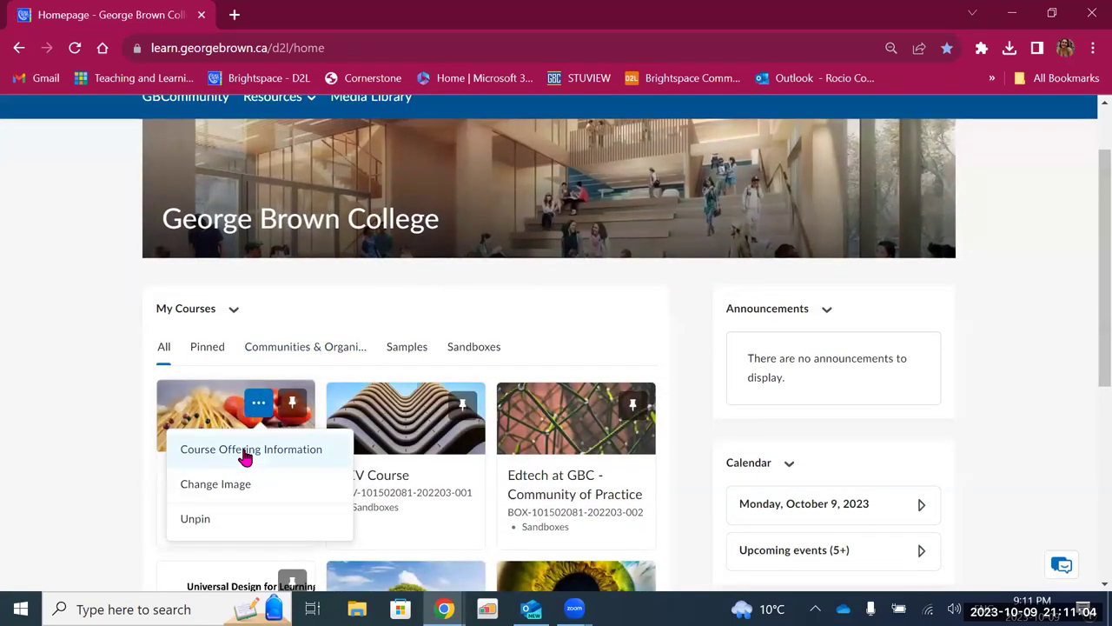
left_click(246, 458)
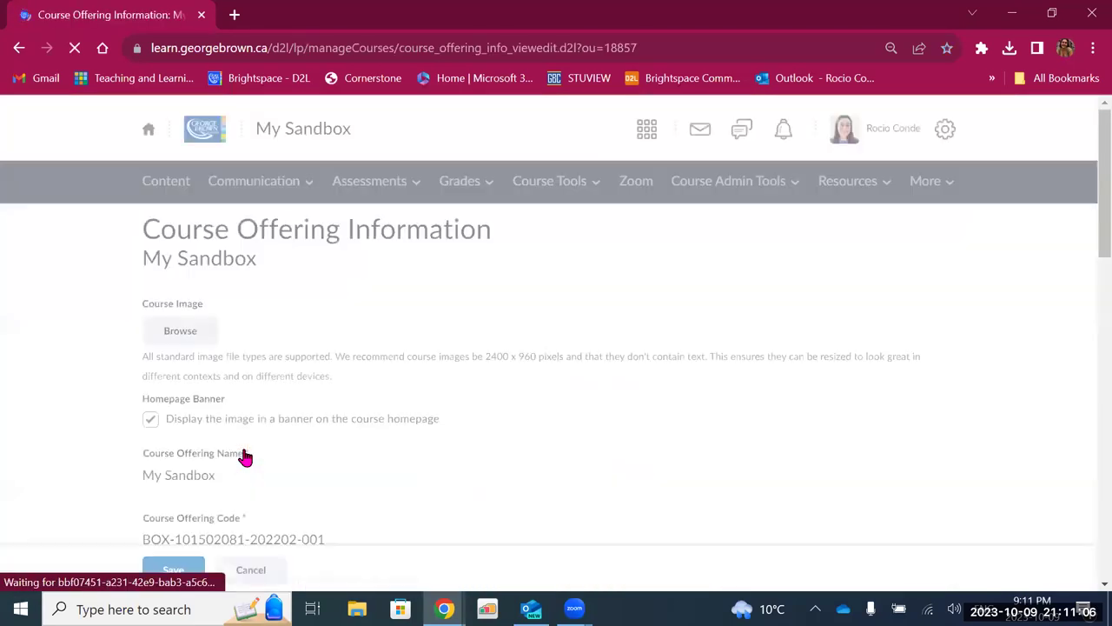
scroll(245, 458, "down", 2)
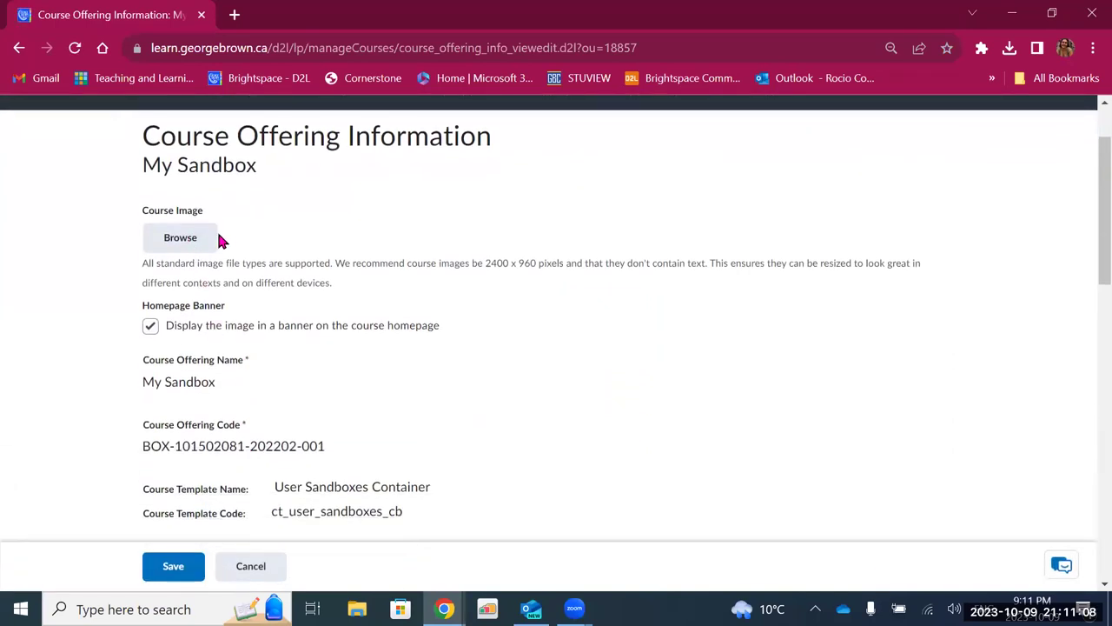
scroll(206, 242, "down", 1)
scroll(207, 241, "down", 1)
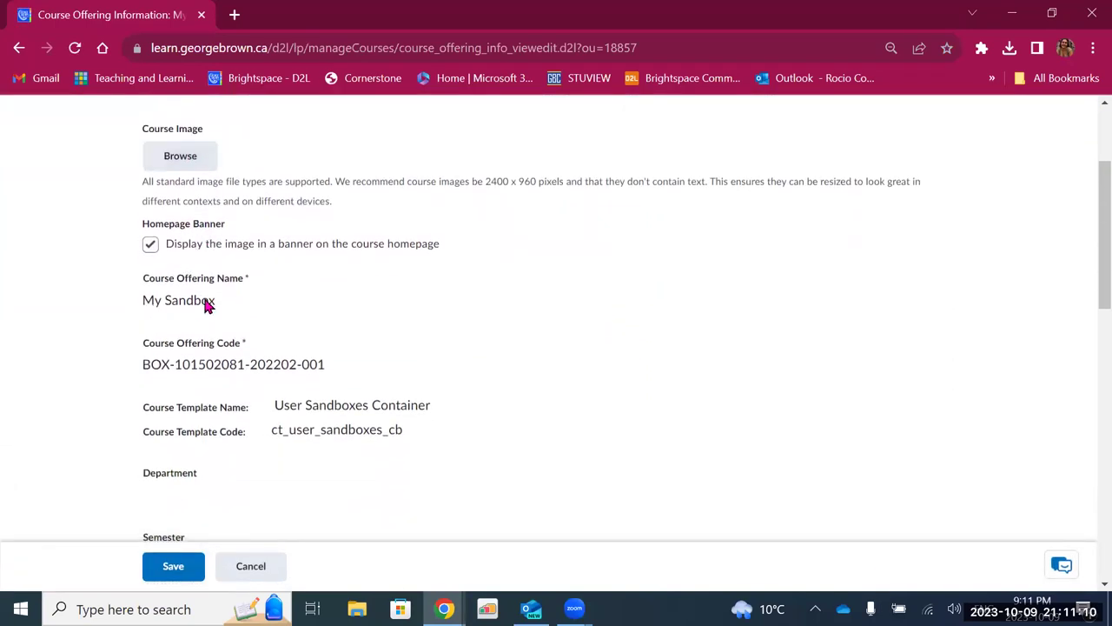
scroll(193, 355, "down", 1)
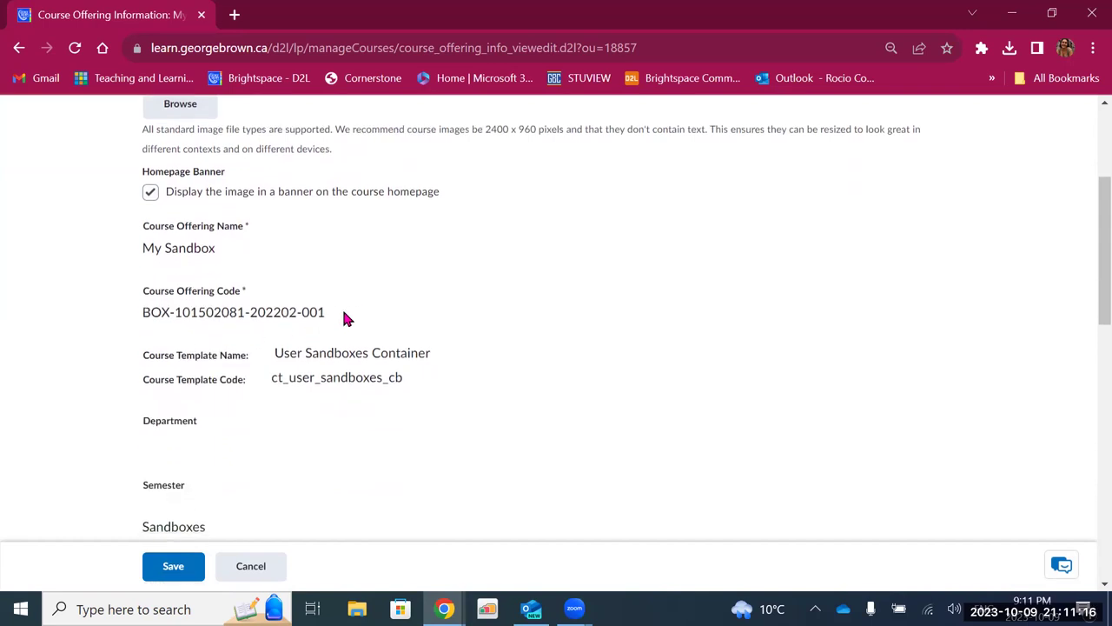
left_click(246, 568)
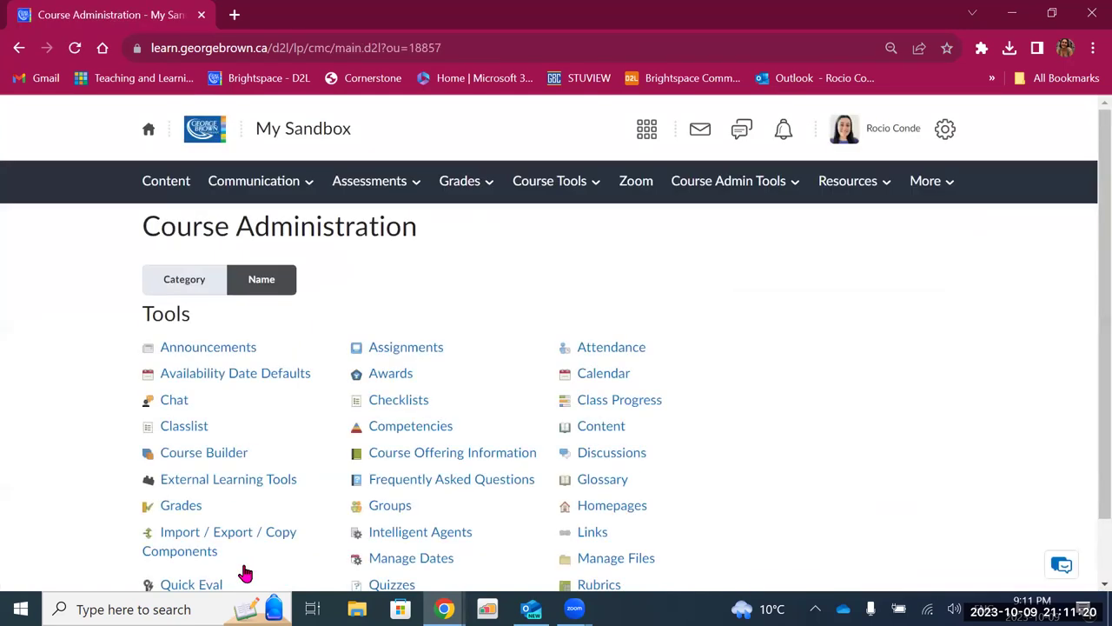
Return to My Home and browse the course cards down to Sample Course and View All Courses (7)
left_click(148, 135)
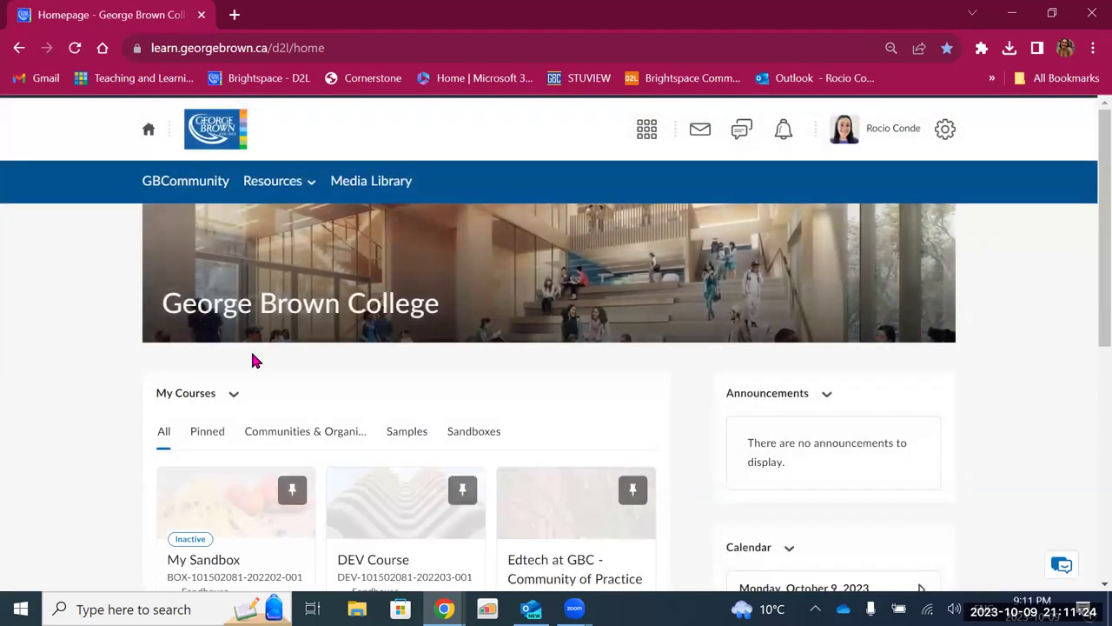
scroll(251, 348, "down", 2)
scroll(252, 359, "down", 3)
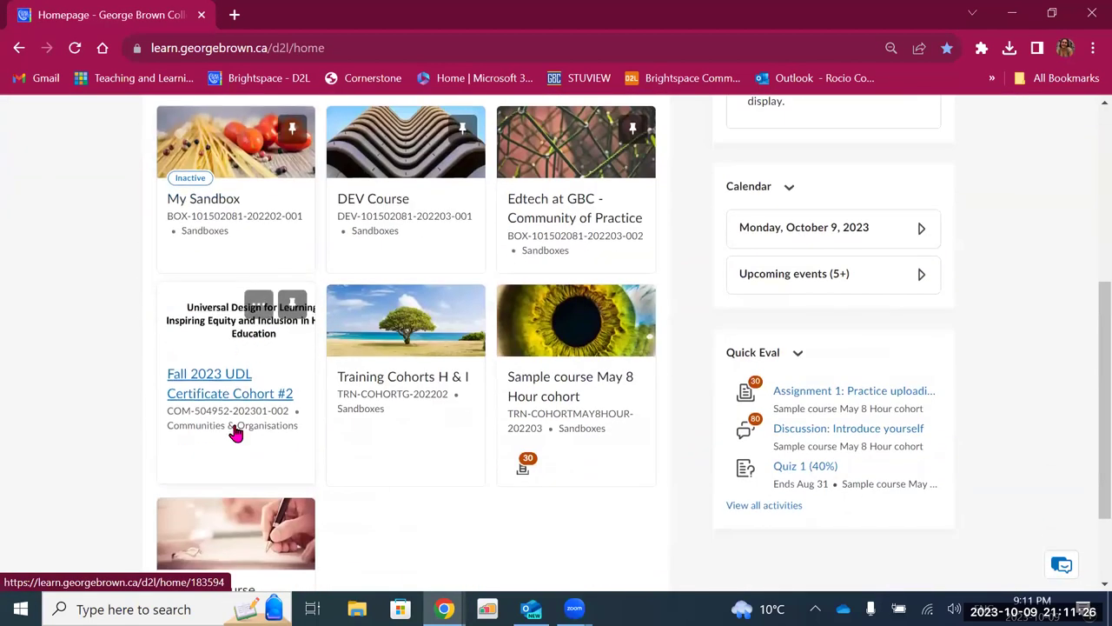
scroll(235, 432, "down", 1)
scroll(235, 431, "up", 2)
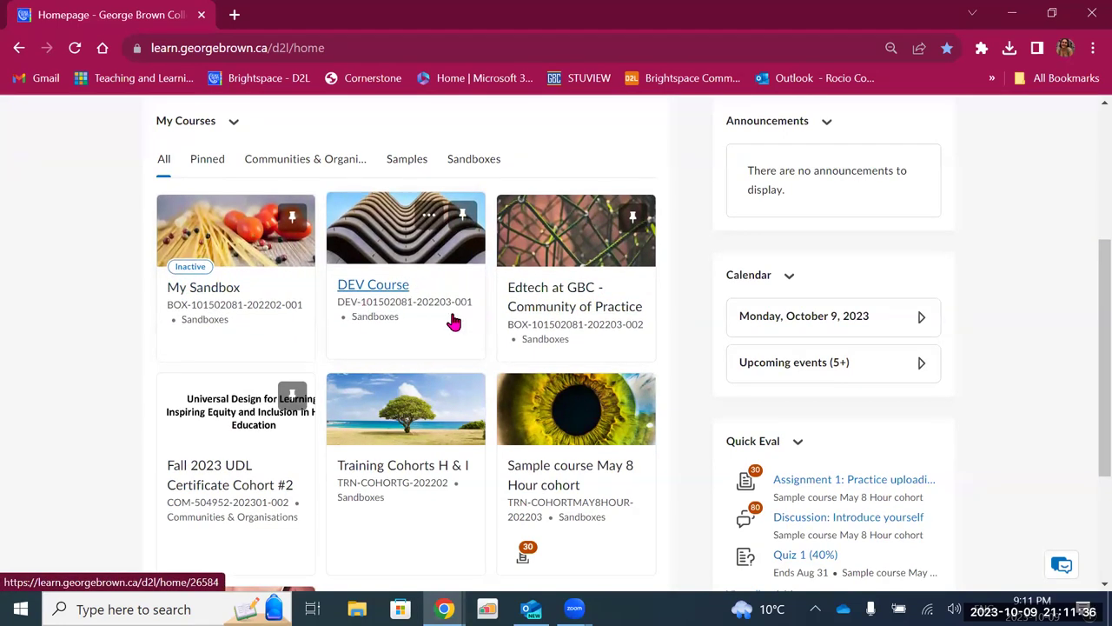
scroll(451, 318, "down", 1)
scroll(391, 276, "up", 1)
scroll(391, 276, "down", 3)
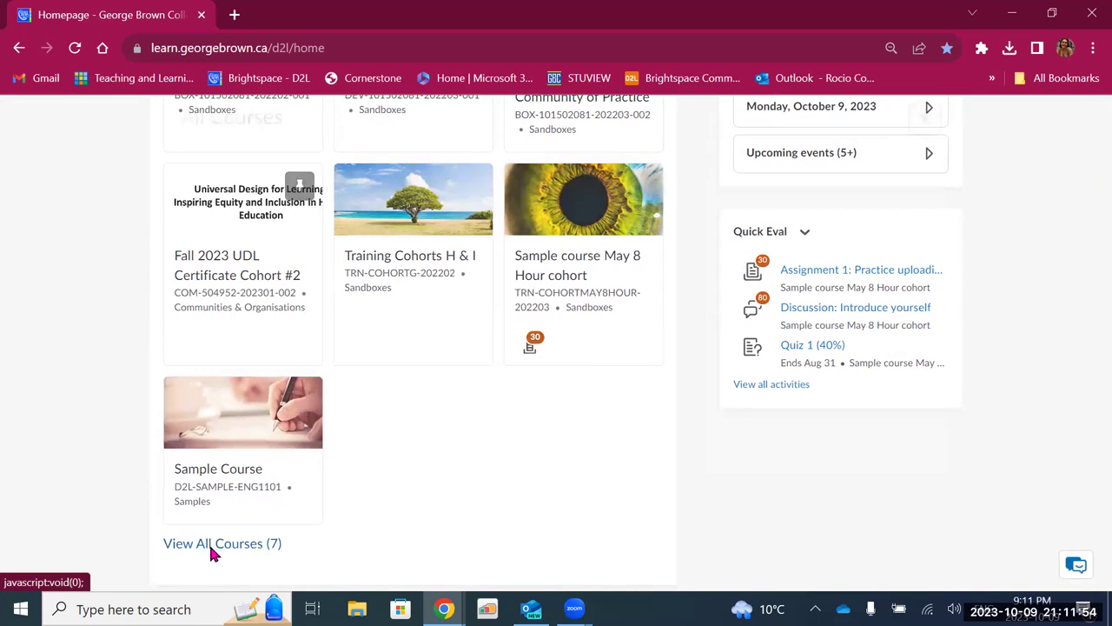
Open the All Courses list, search it for Edtech, then clear the search
left_click(211, 547)
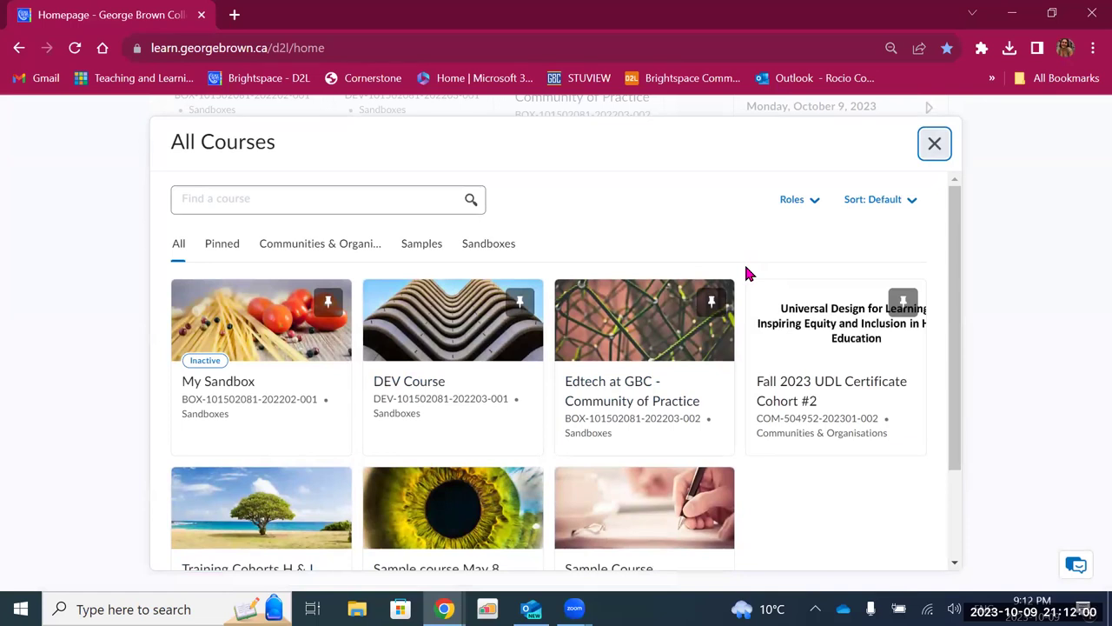
left_click(326, 198)
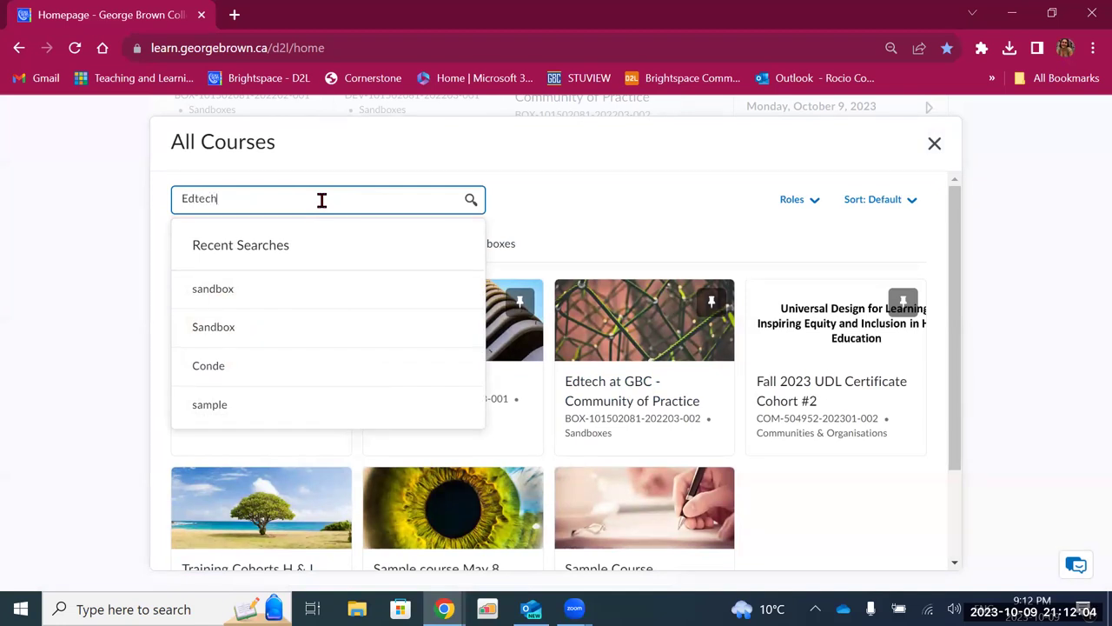
left_click(469, 201)
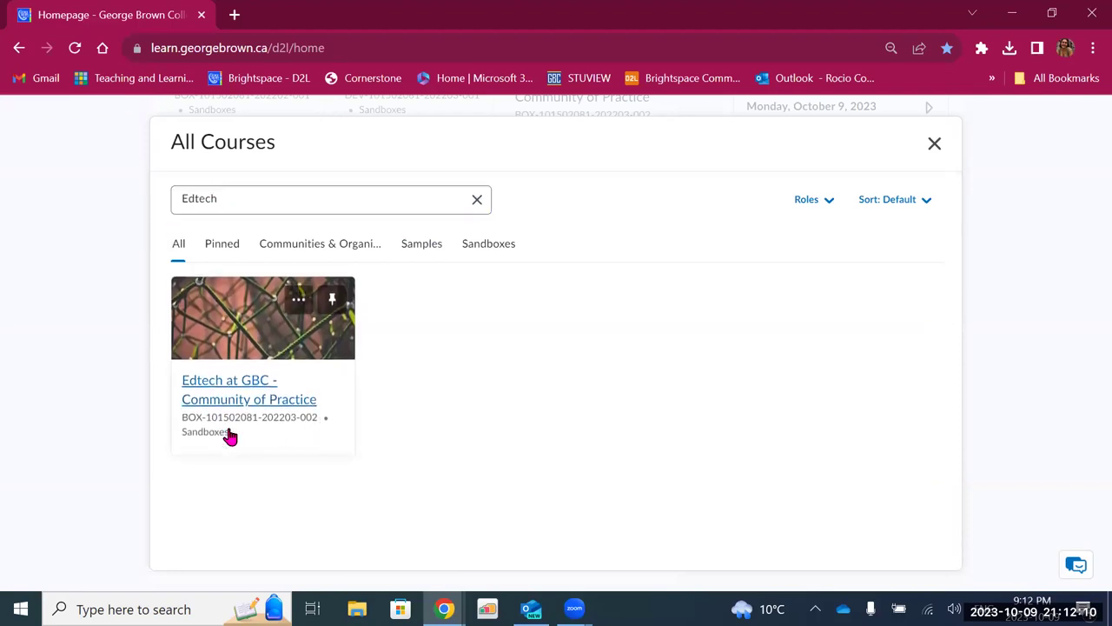
left_click(478, 200)
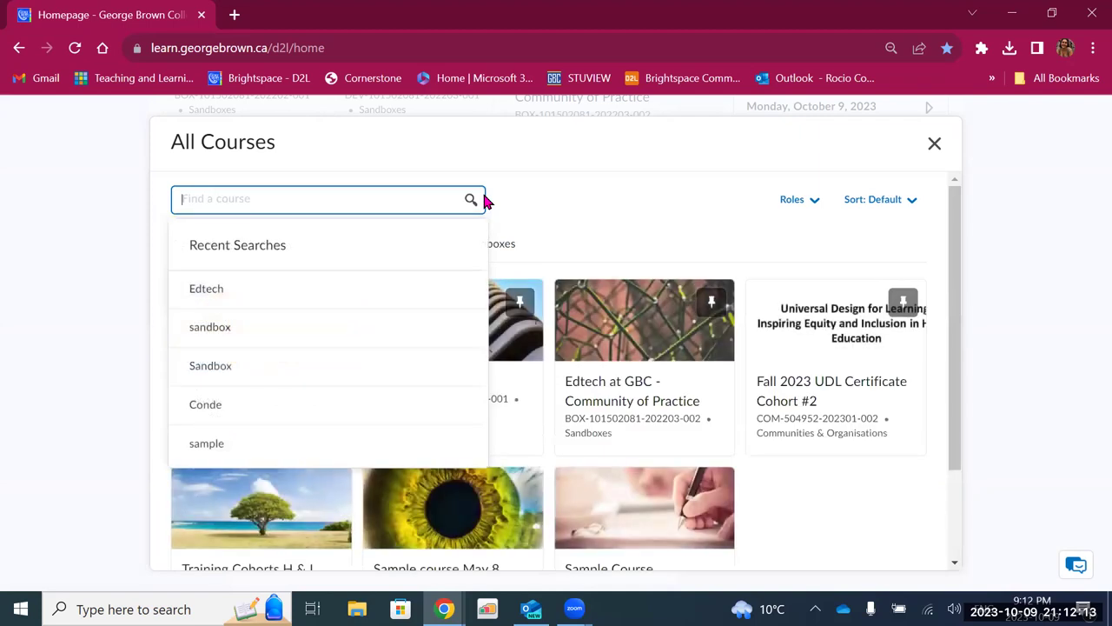
left_click(582, 209)
Clear the Learner role filter, sort by Last Accessed, and close the All Courses list
left_click(786, 202)
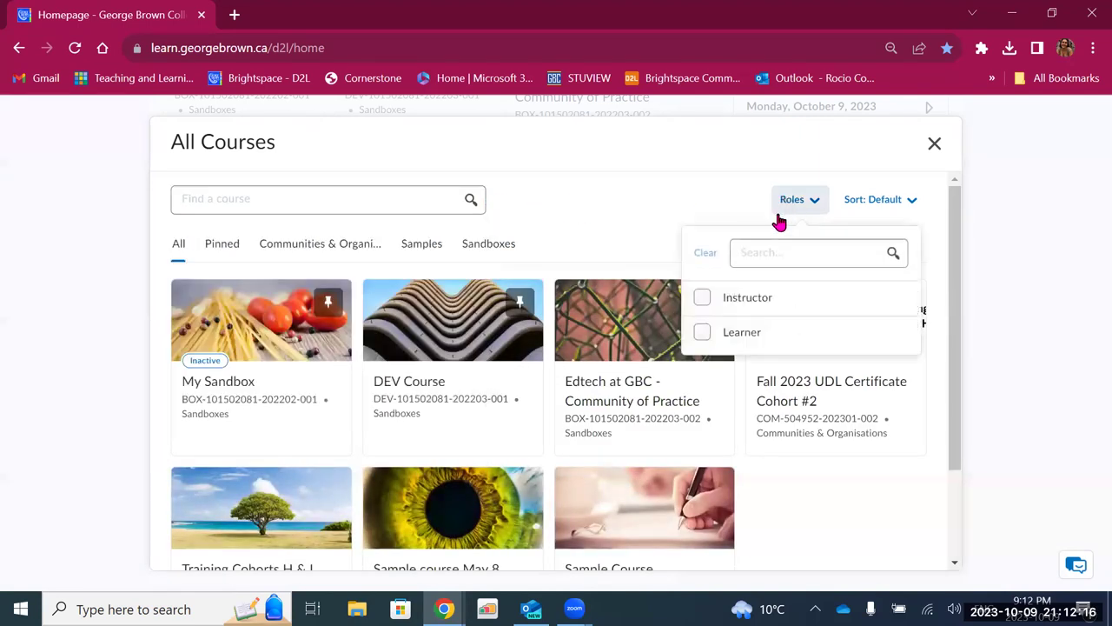
left_click(702, 334)
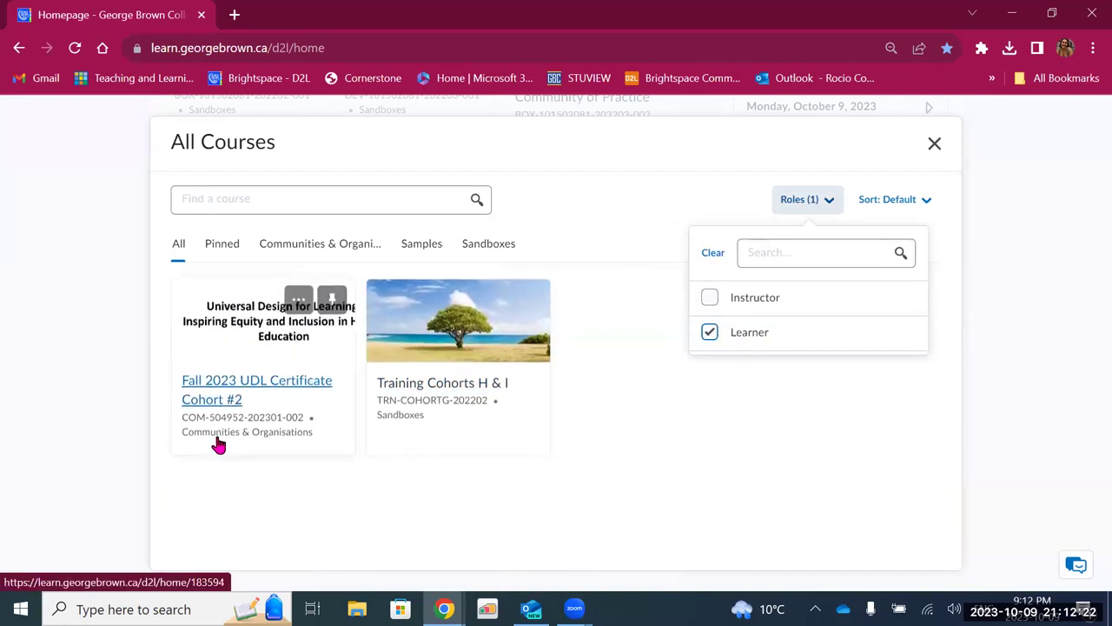
left_click(710, 332)
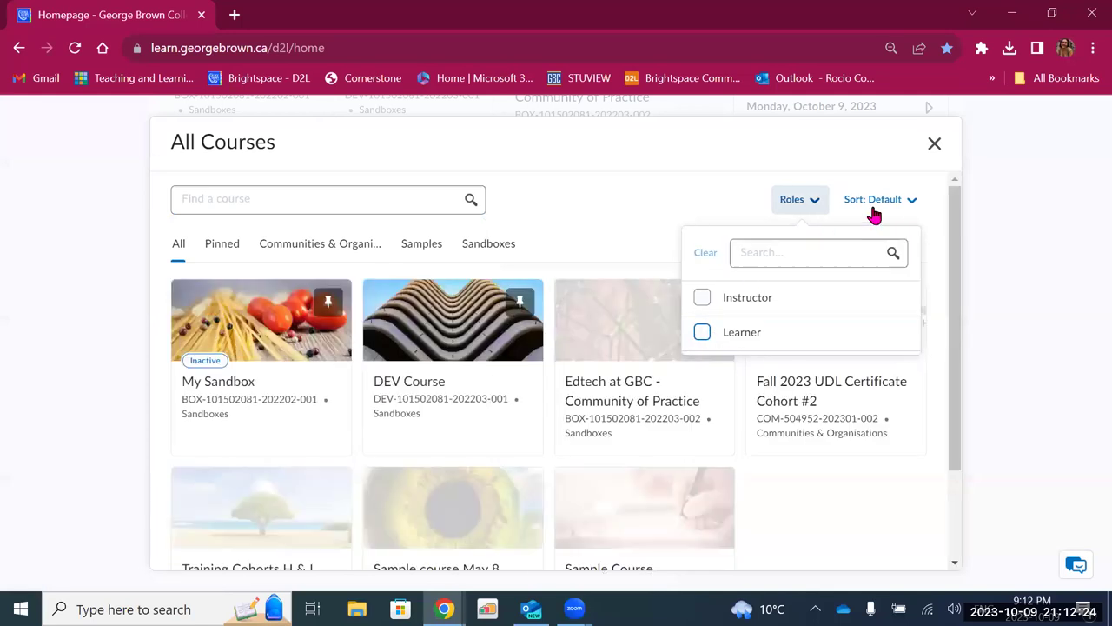
left_click(874, 201)
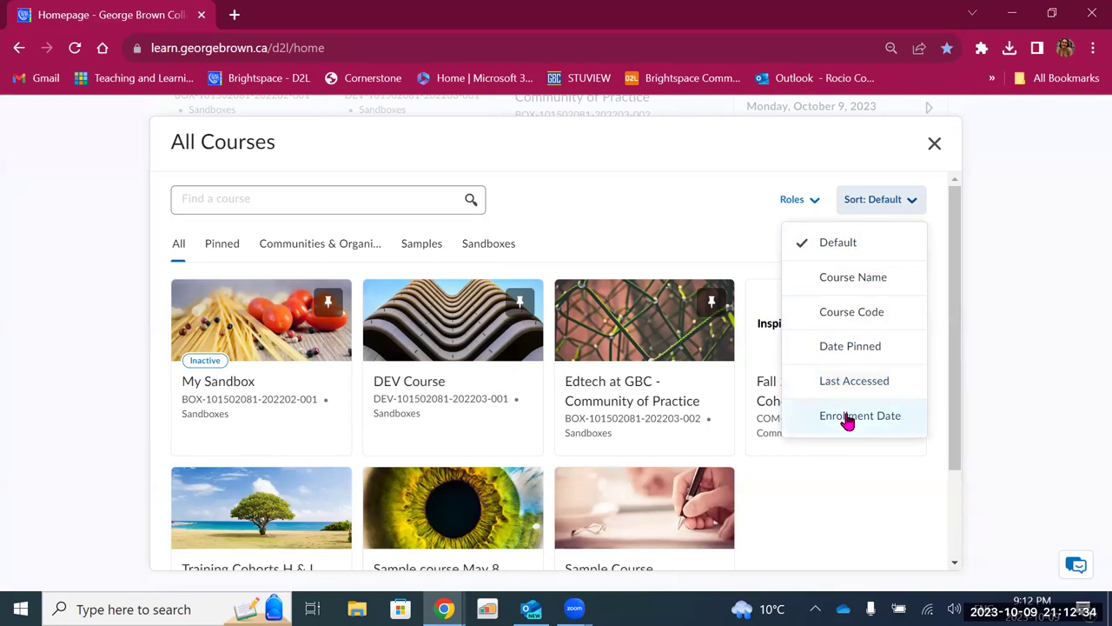
left_click(847, 385)
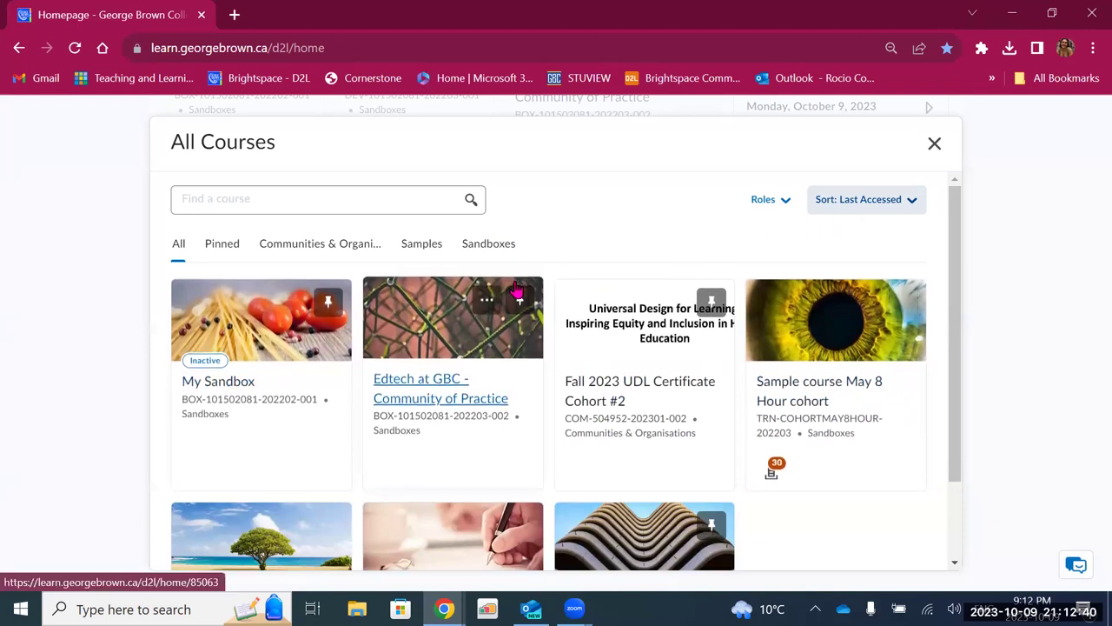
left_click(933, 144)
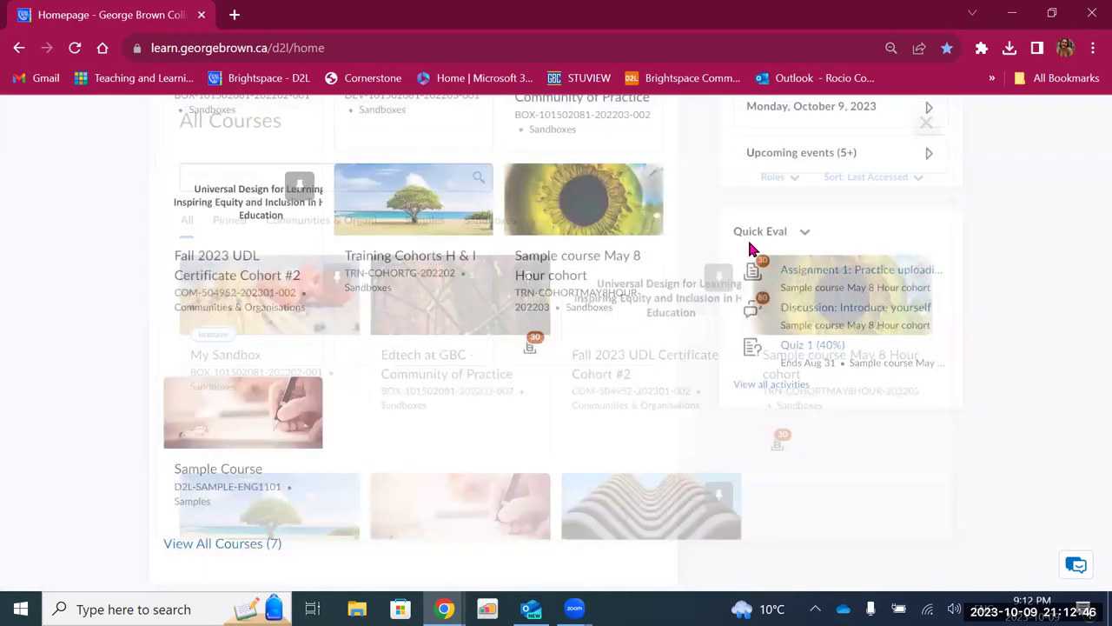
Expand the homepage calendar to October 2023 and view the October 3 events
scroll(750, 250, "up", 2)
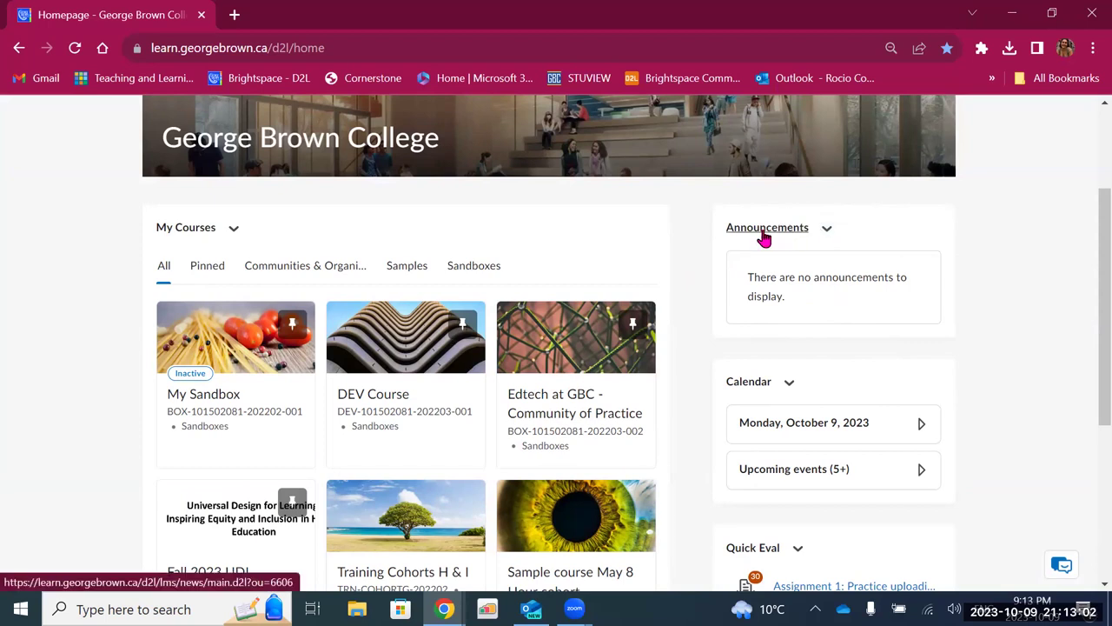
scroll(779, 348, "down", 1)
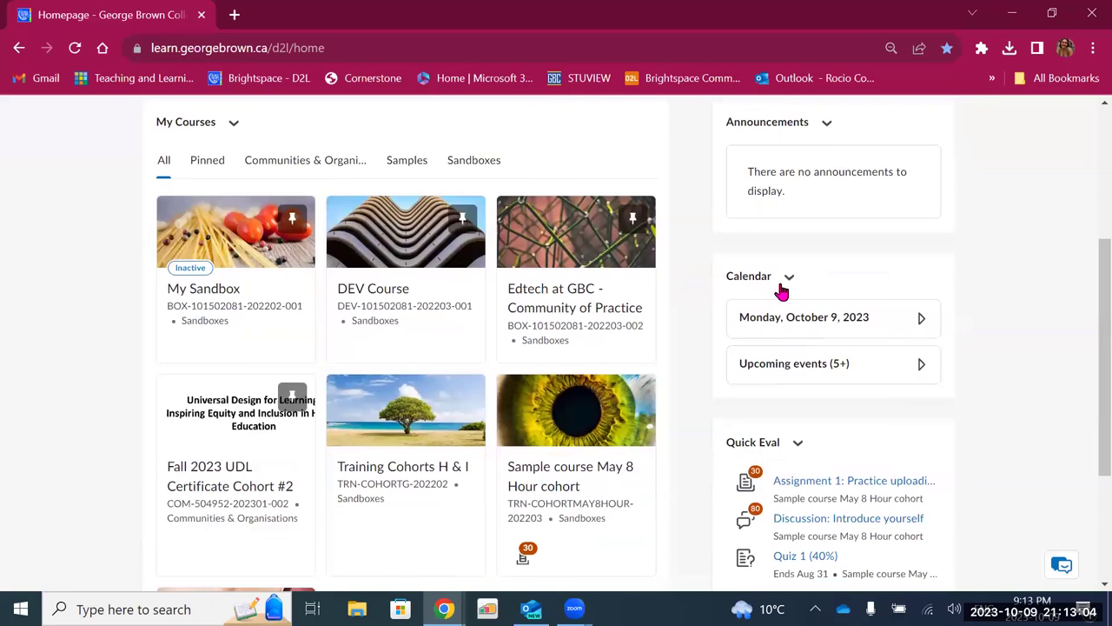
left_click(922, 322)
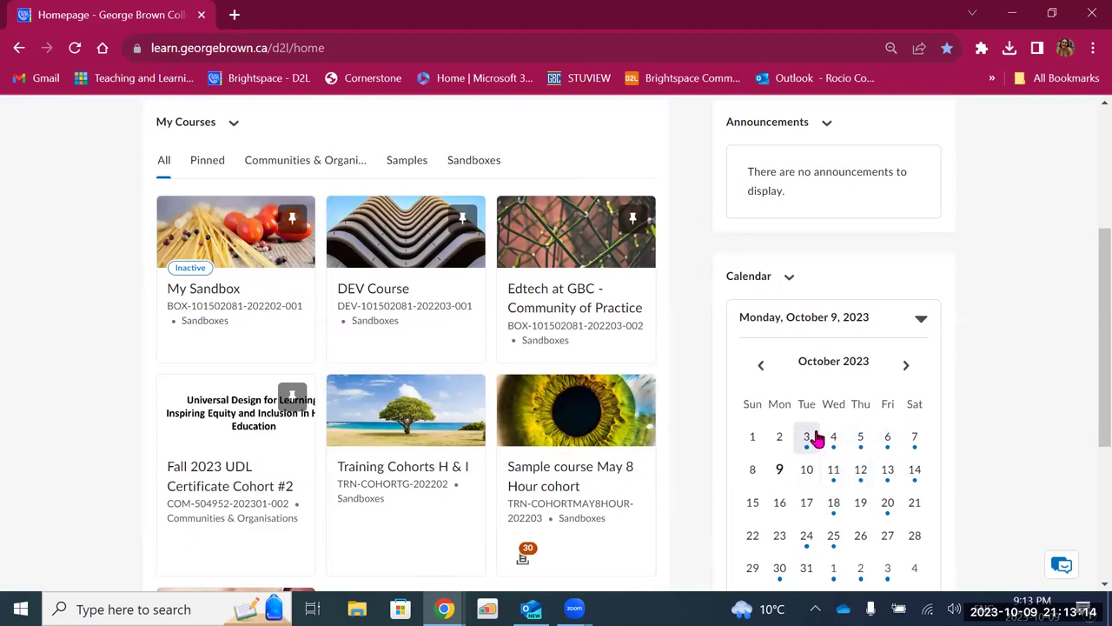
scroll(806, 442, "down", 2)
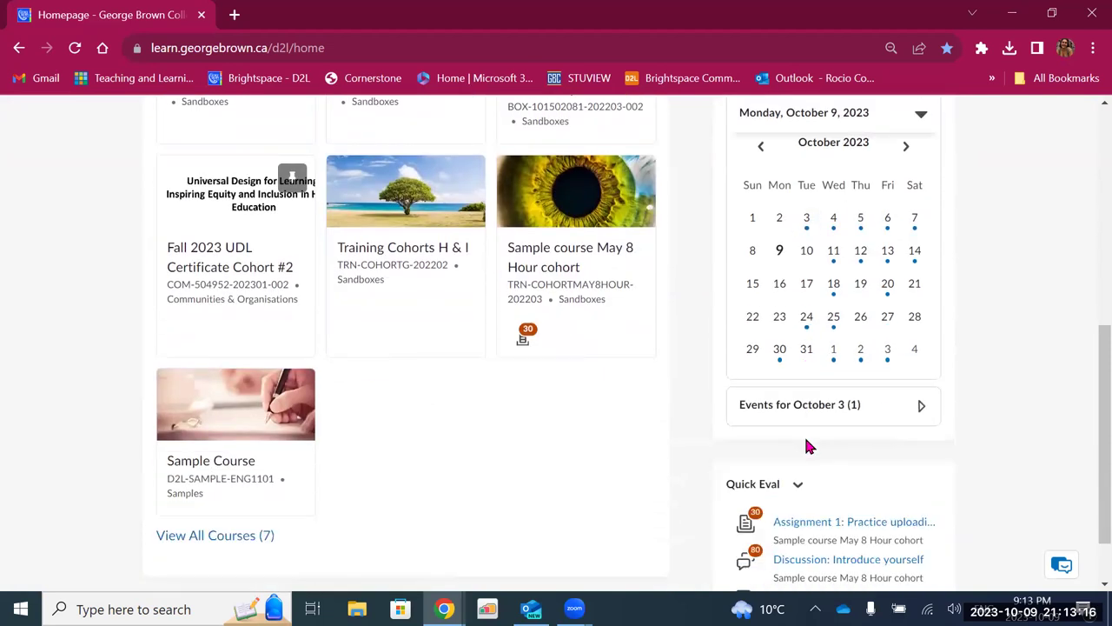
left_click(814, 403)
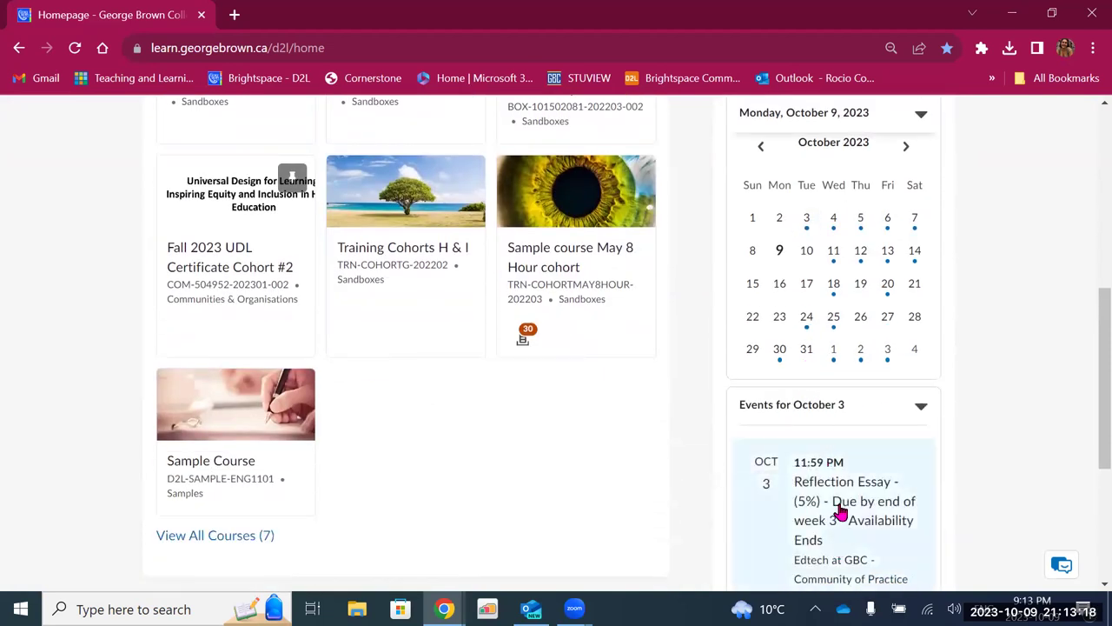
Show the October 13 events, then collapse the month grid and events list
scroll(839, 509, "up", 1)
scroll(839, 509, "down", 2)
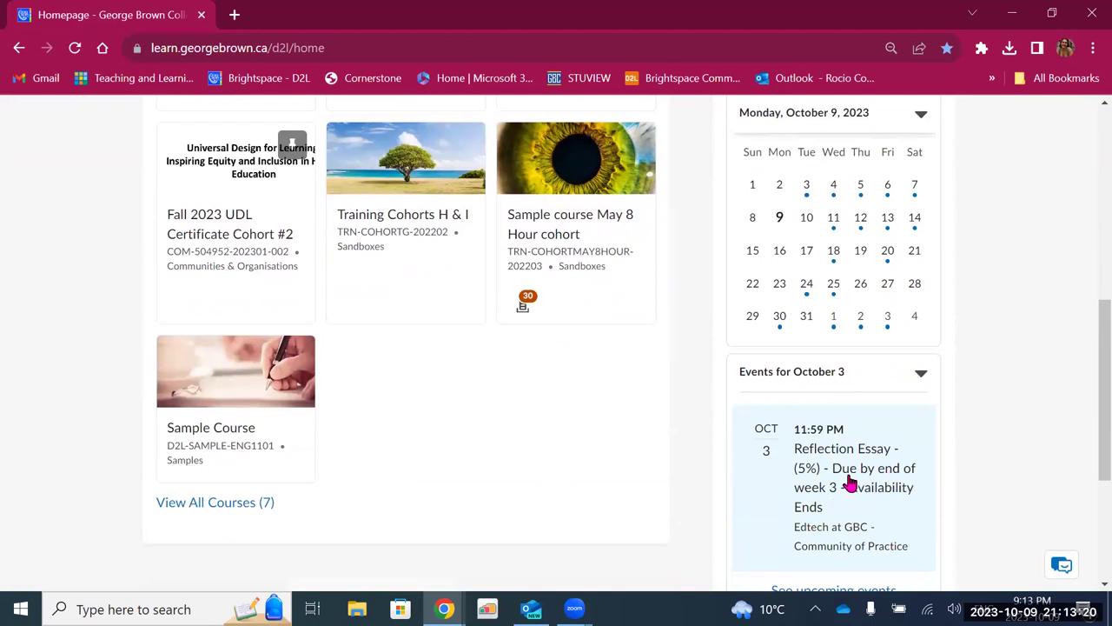
left_click(887, 228)
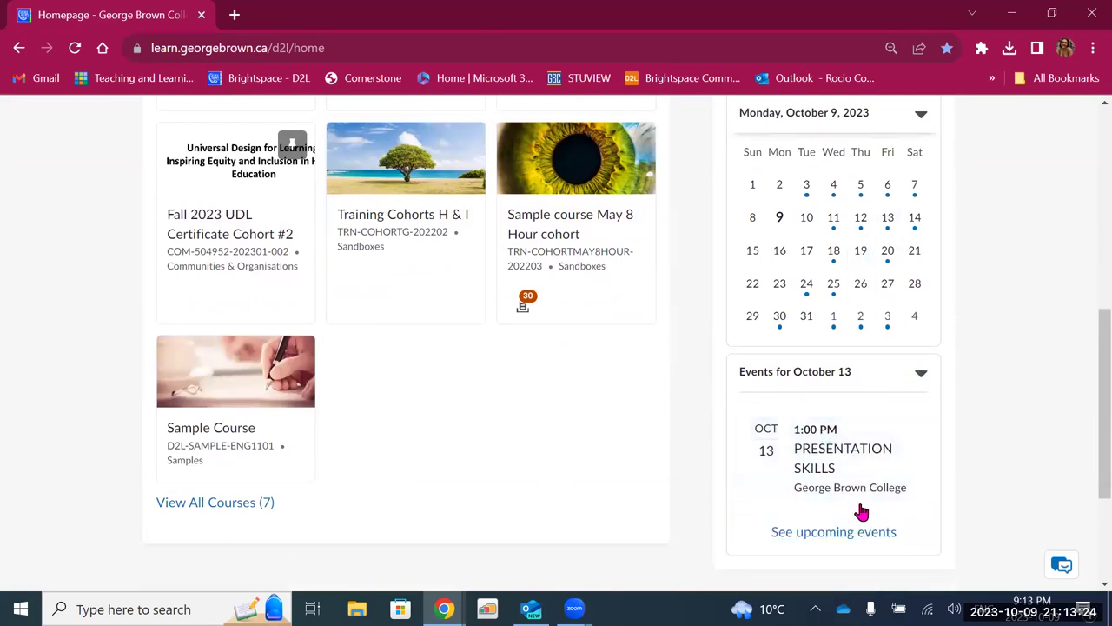
scroll(908, 313, "up", 1)
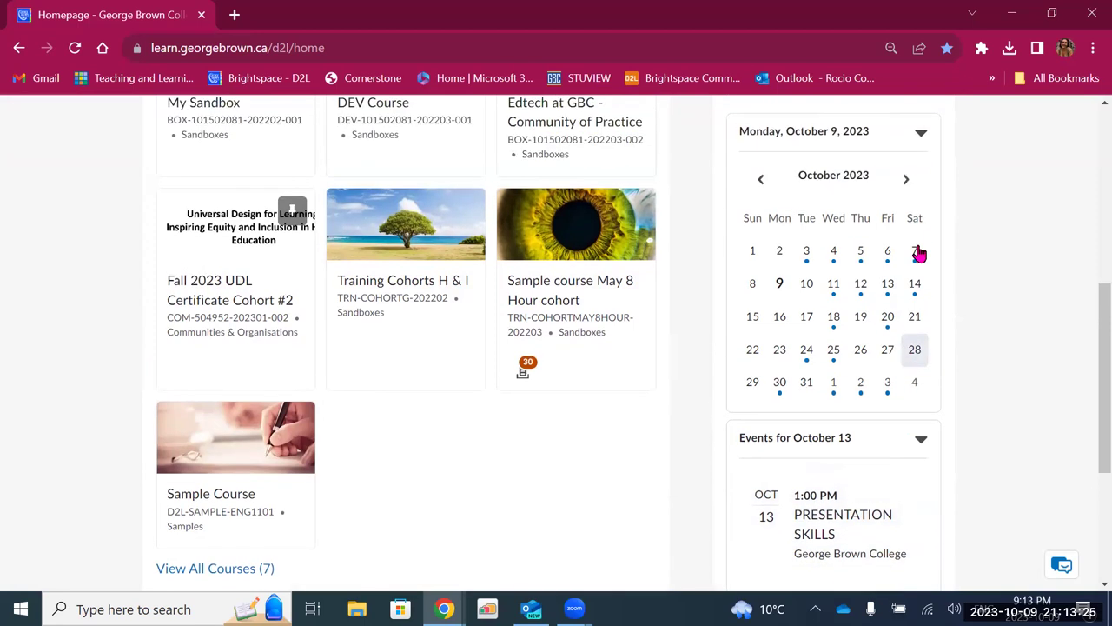
left_click(920, 137)
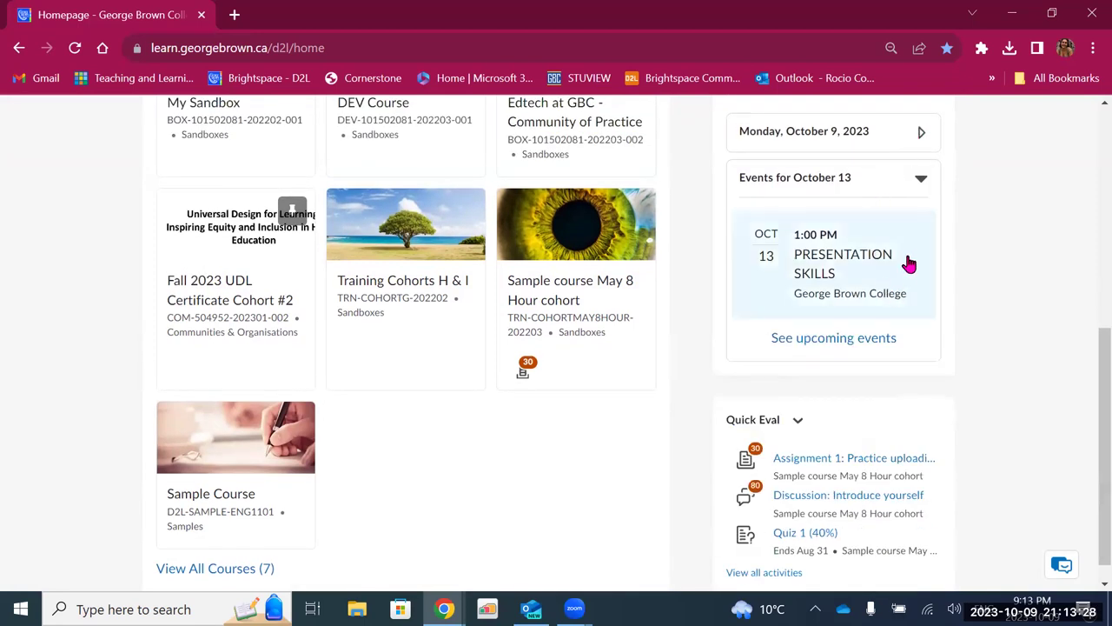
left_click(919, 183)
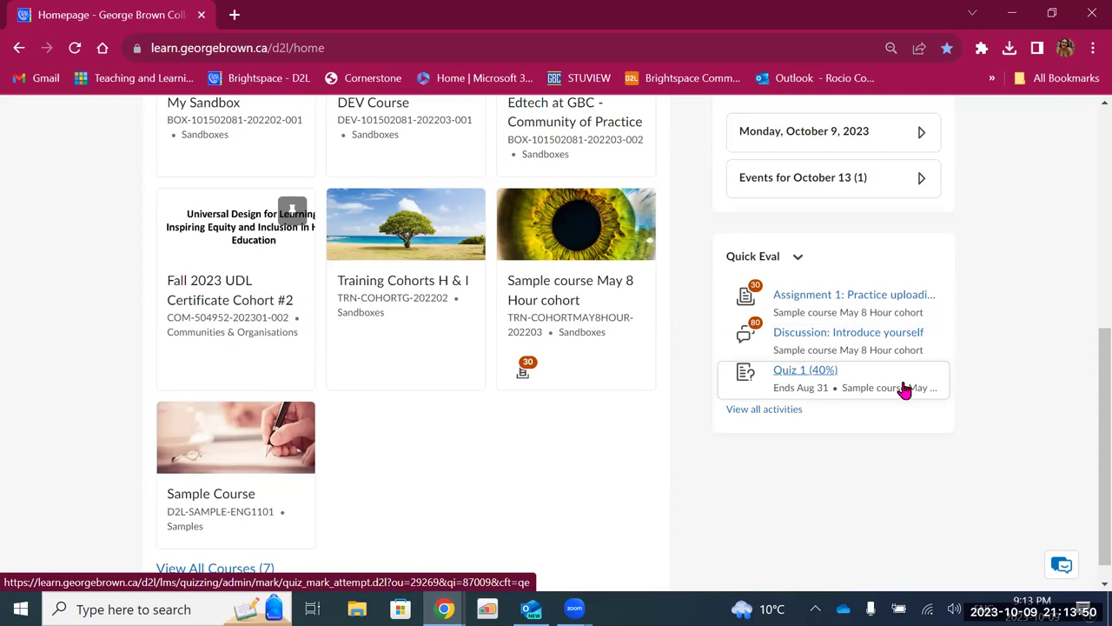
left_click(769, 411)
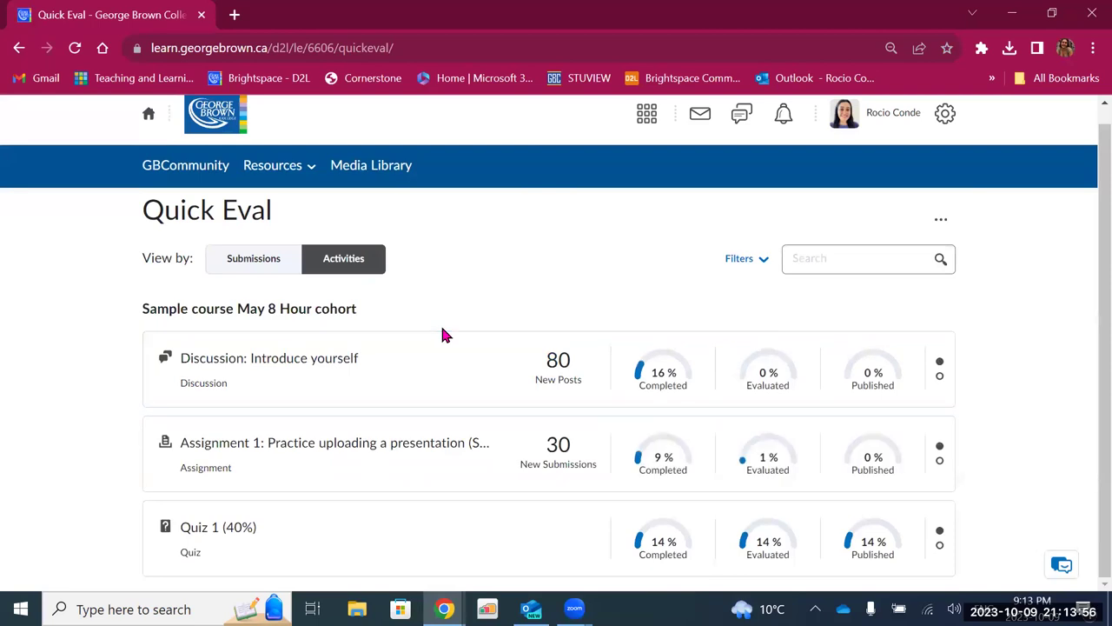
mouse_move(387, 530)
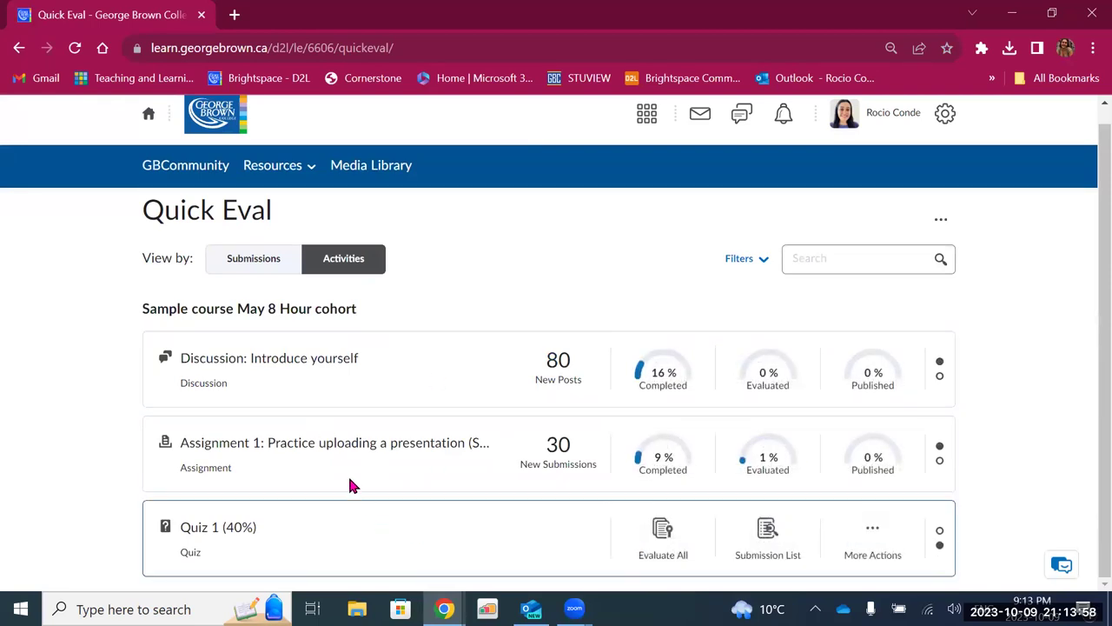
left_click(251, 261)
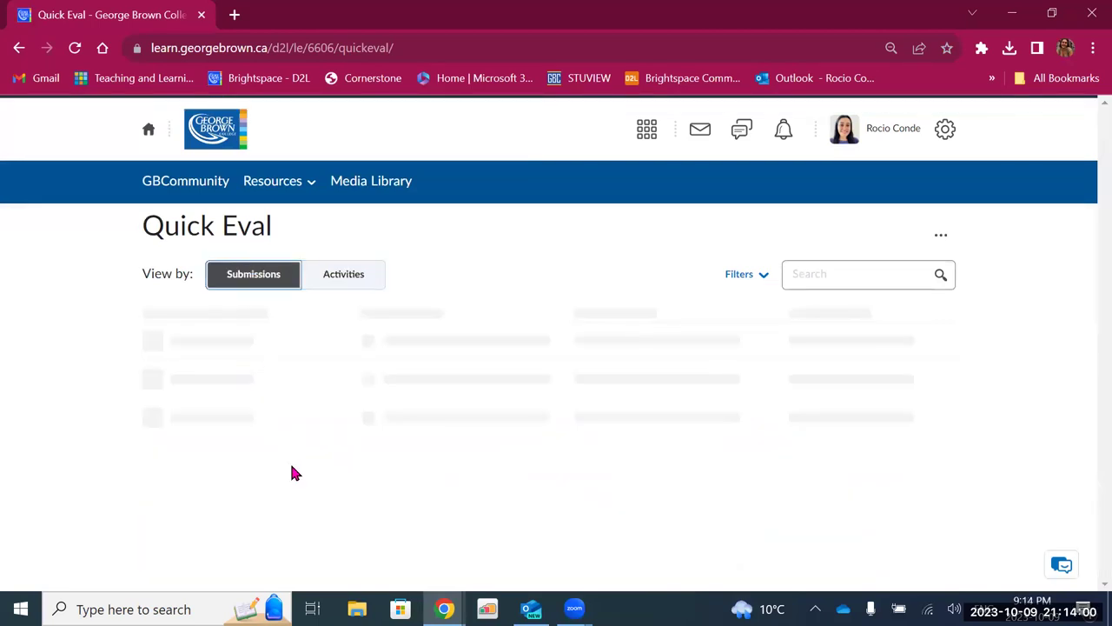
left_click(310, 280)
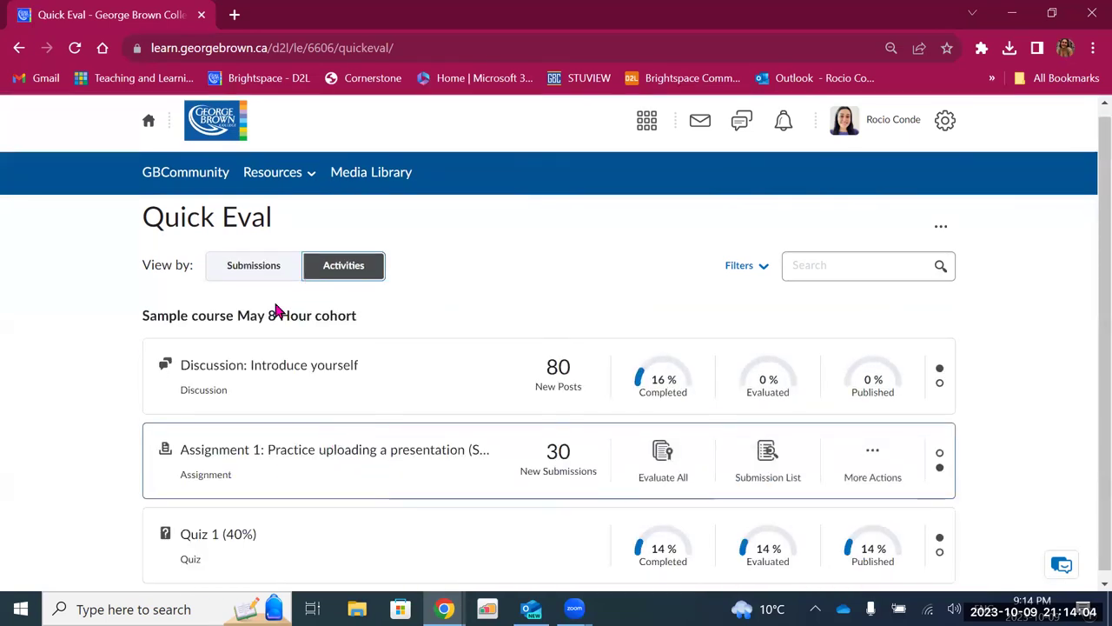
left_click(148, 125)
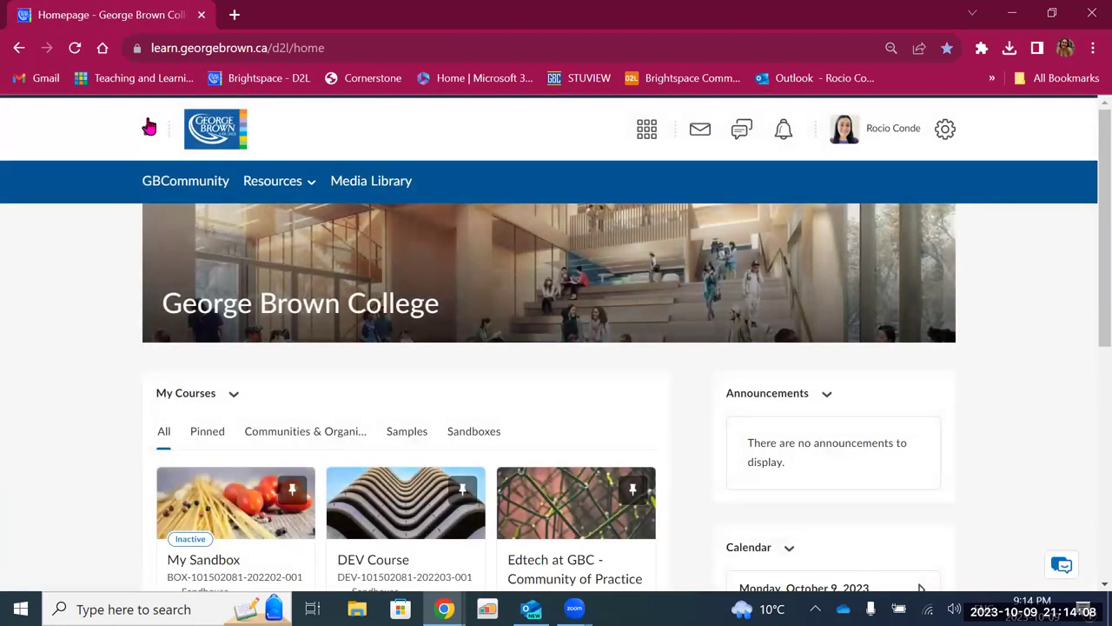
Collapse the Quick Eval widget from its chevron options menu
scroll(516, 390, "down", 3)
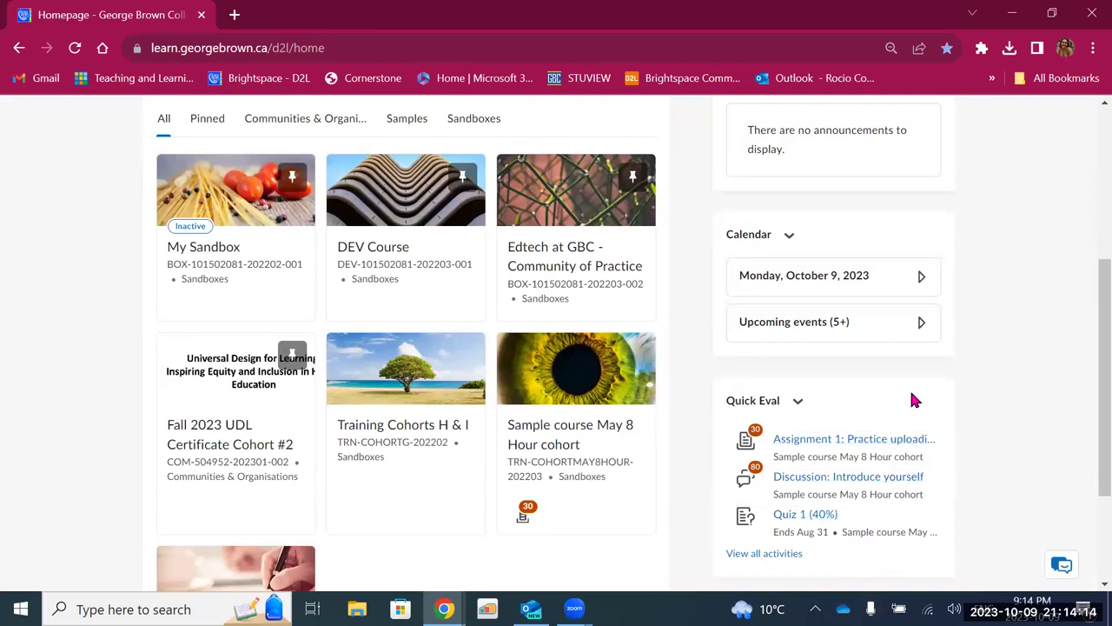
left_click(799, 405)
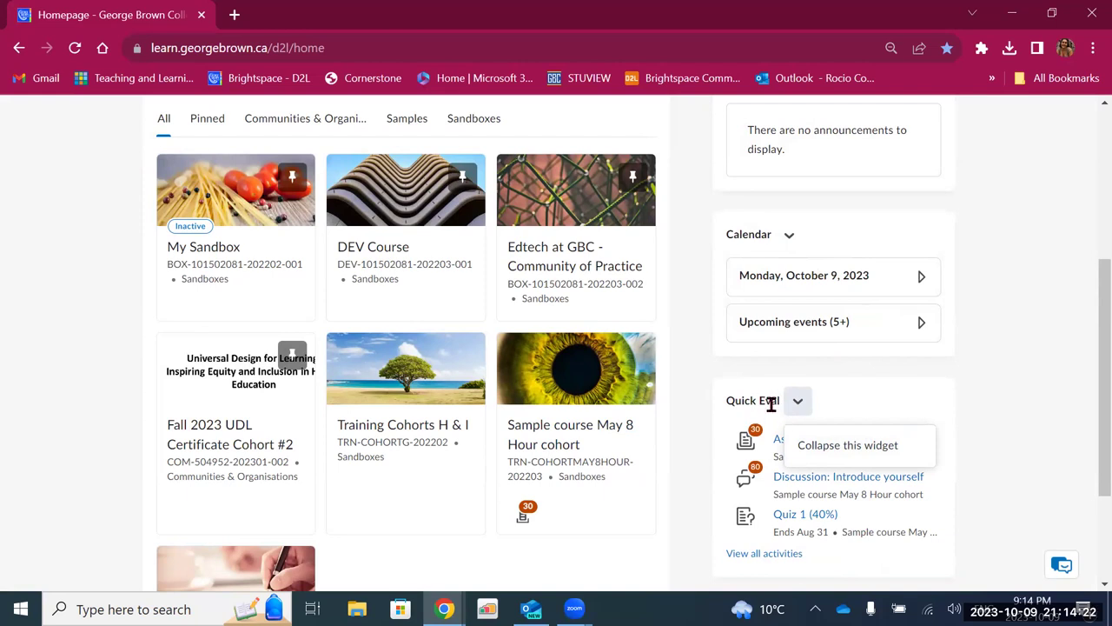
left_click(815, 448)
left_click(789, 235)
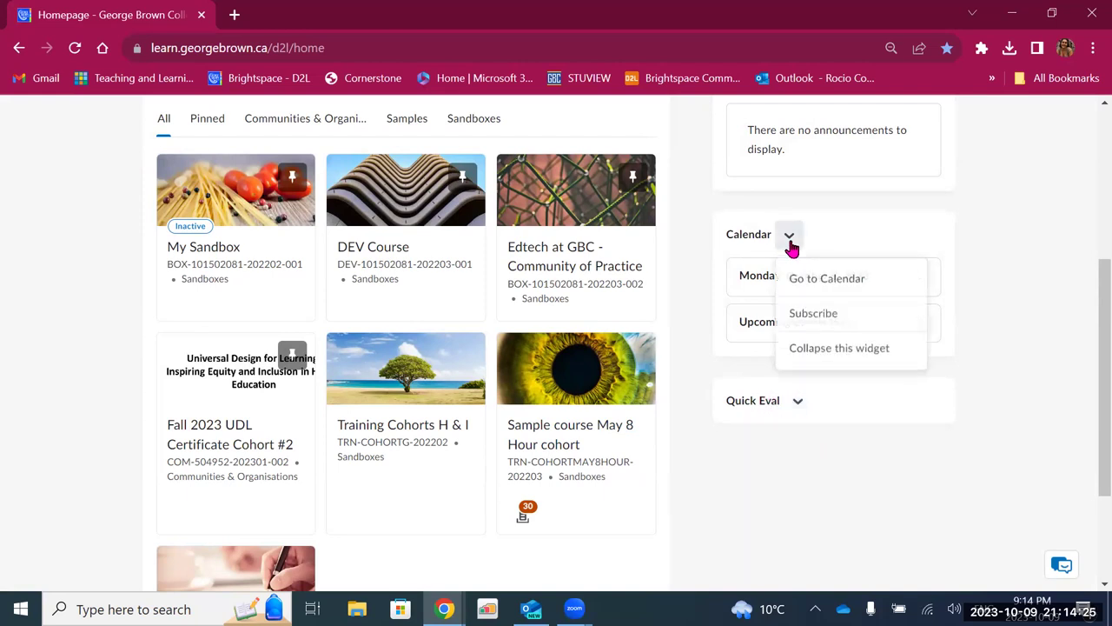
Open the full calendar and look at the Friday, October 13 schedule entry
left_click(824, 286)
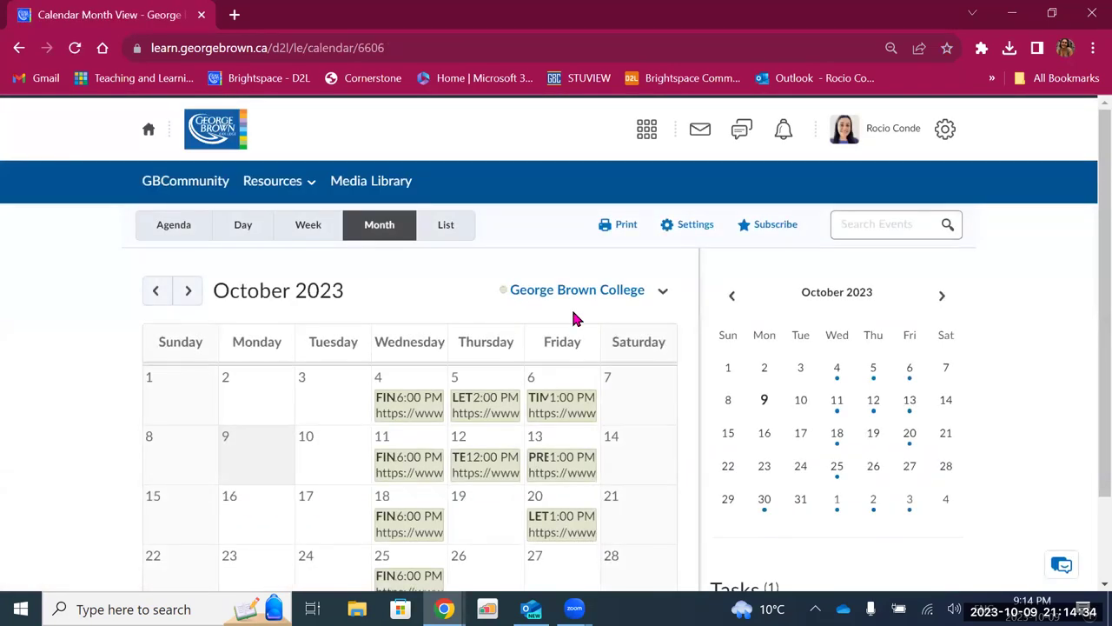
scroll(573, 315, "down", 1)
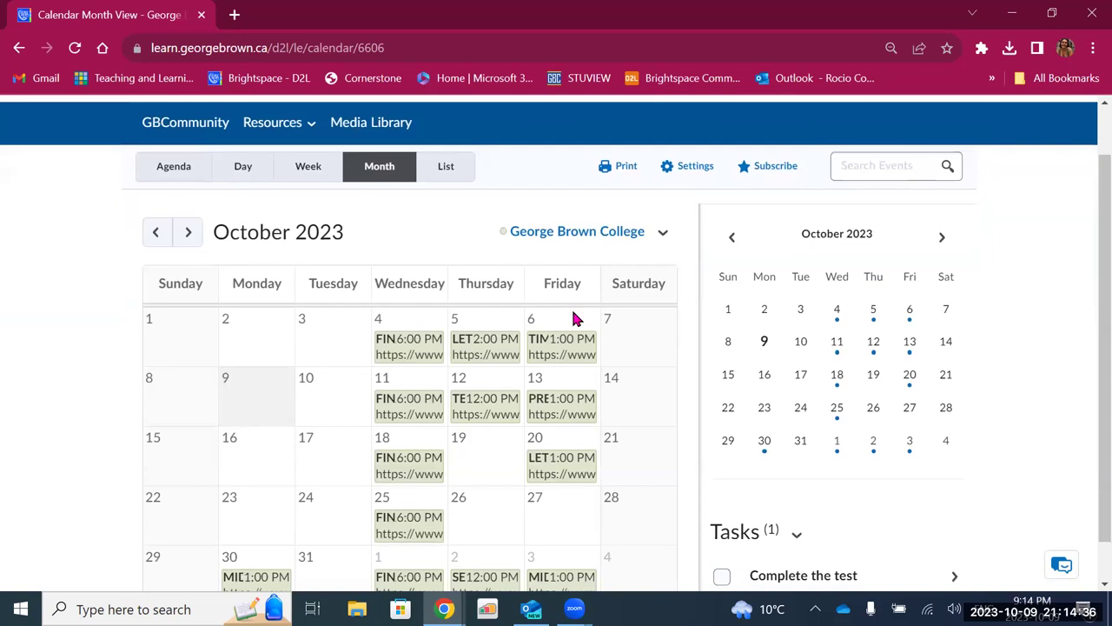
left_click(627, 242)
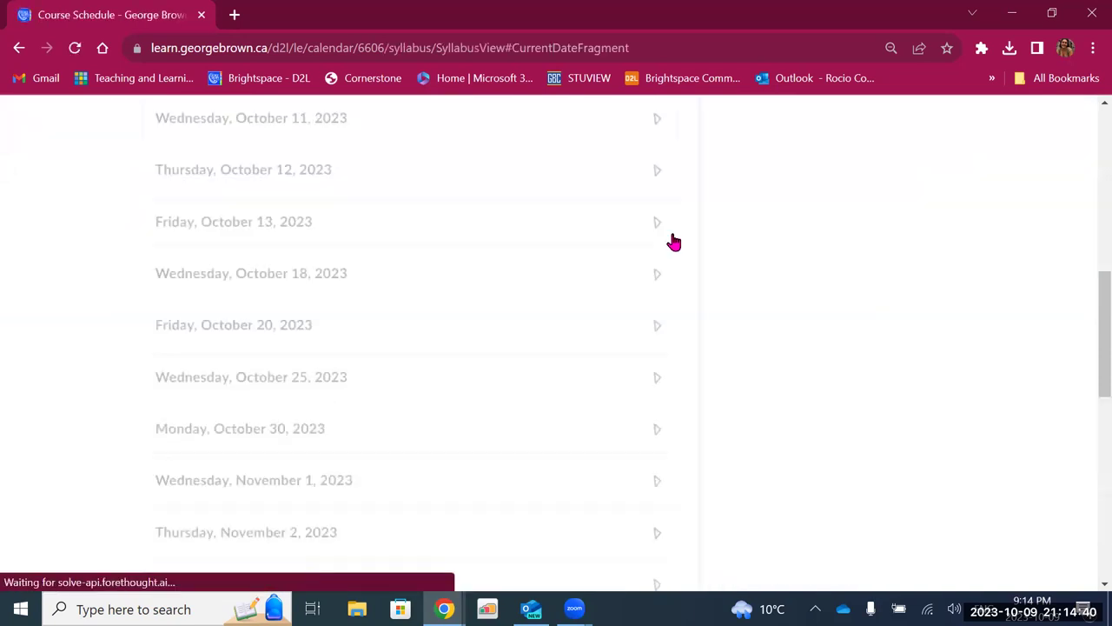
left_click(666, 238)
left_click(662, 225)
scroll(663, 221, "up", 6)
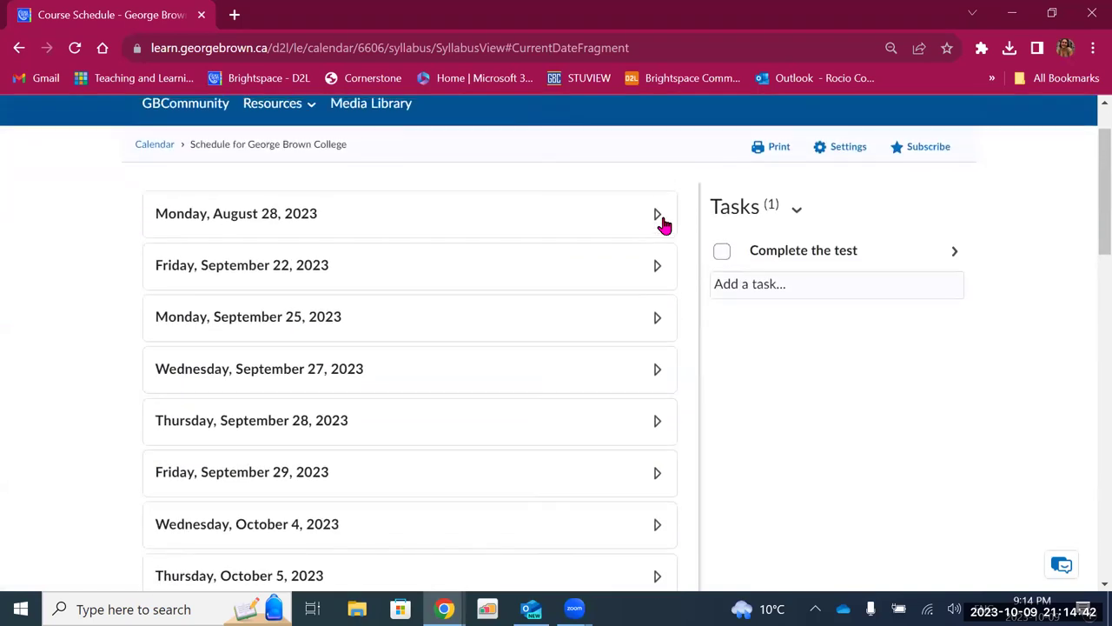
left_click(146, 228)
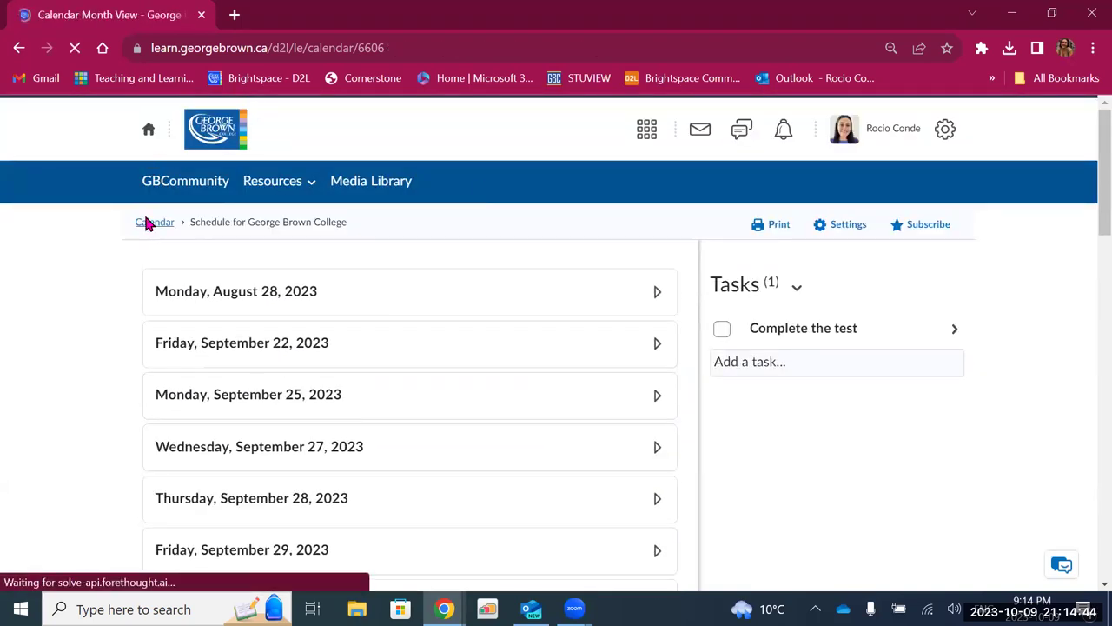
Show events from all calendars, then filter to Fall 2023 UDL Certificate Cohort #2
left_click(659, 295)
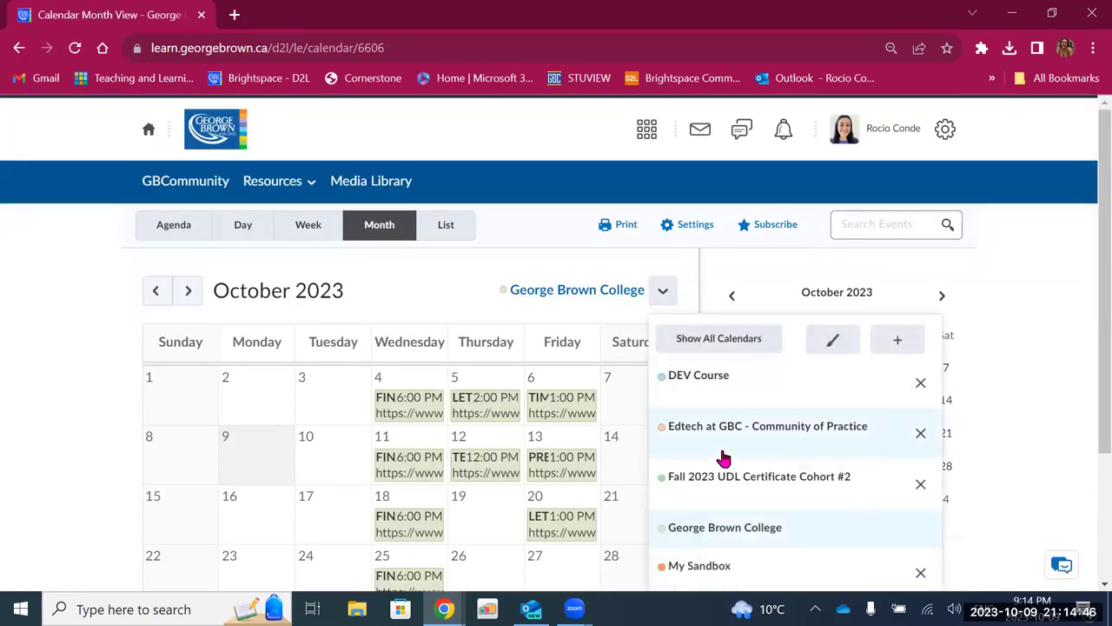
scroll(724, 460, "down", 2)
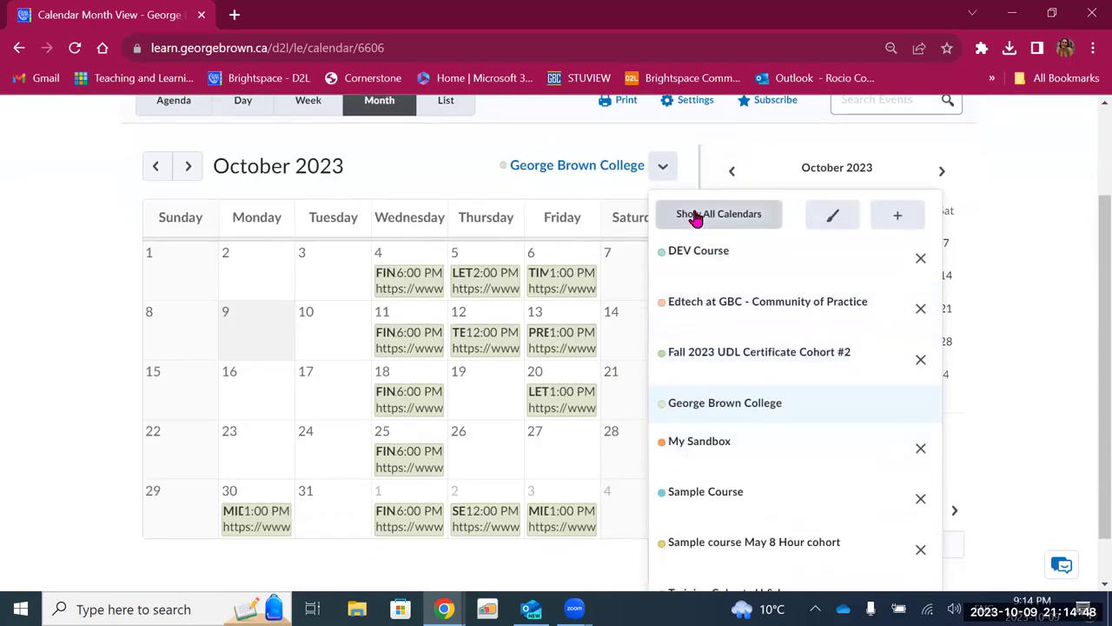
left_click(696, 219)
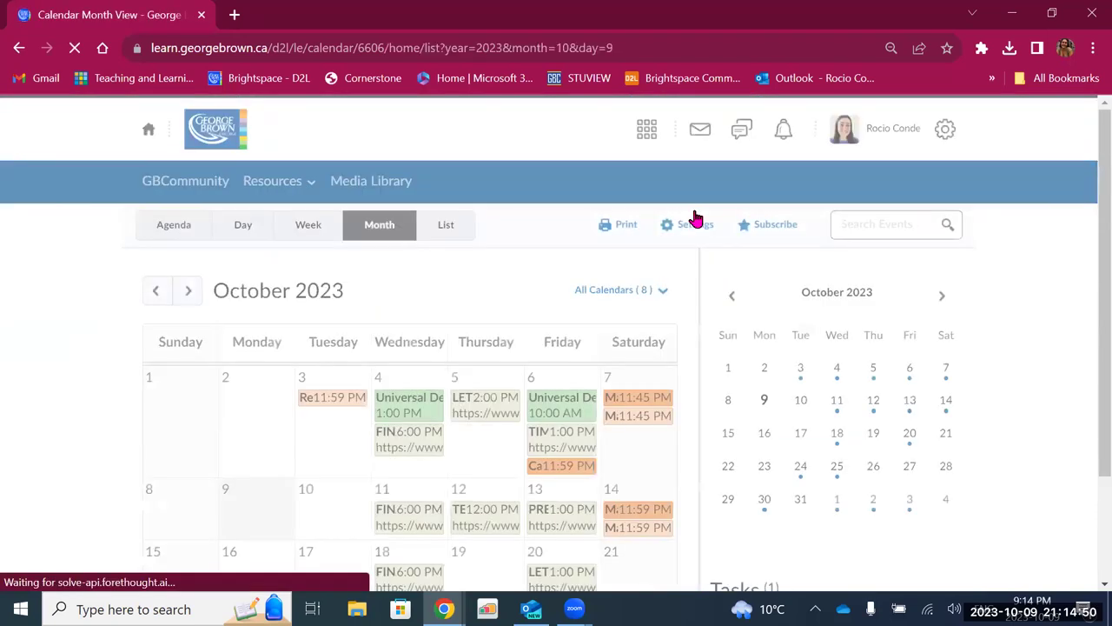
scroll(487, 348, "down", 2)
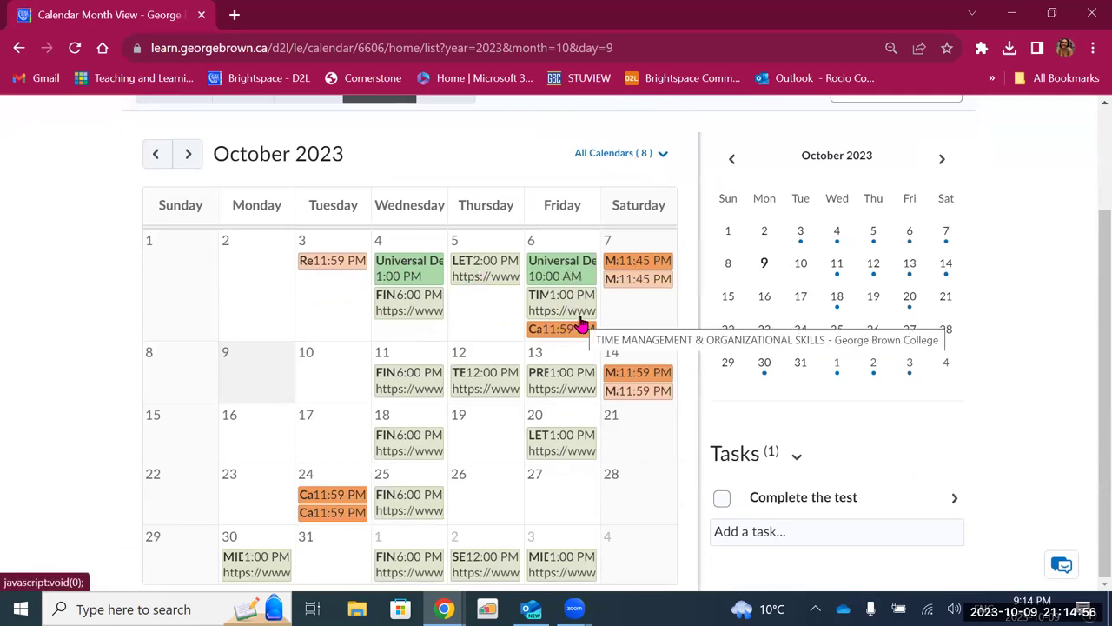
scroll(580, 323, "up", 3)
left_click(658, 284)
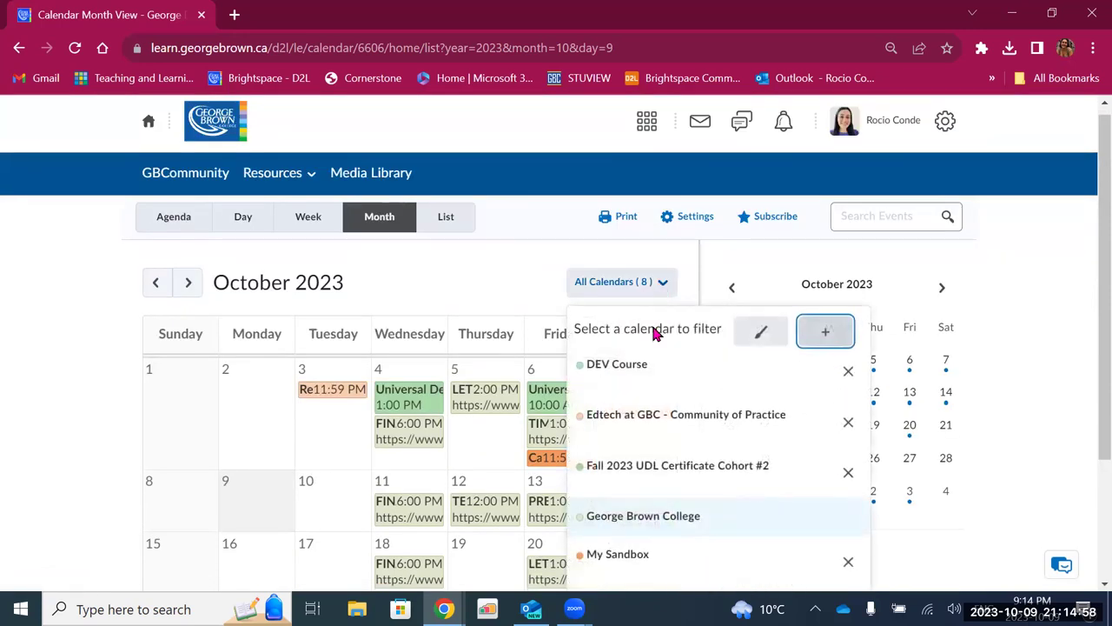
scroll(637, 418, "down", 2)
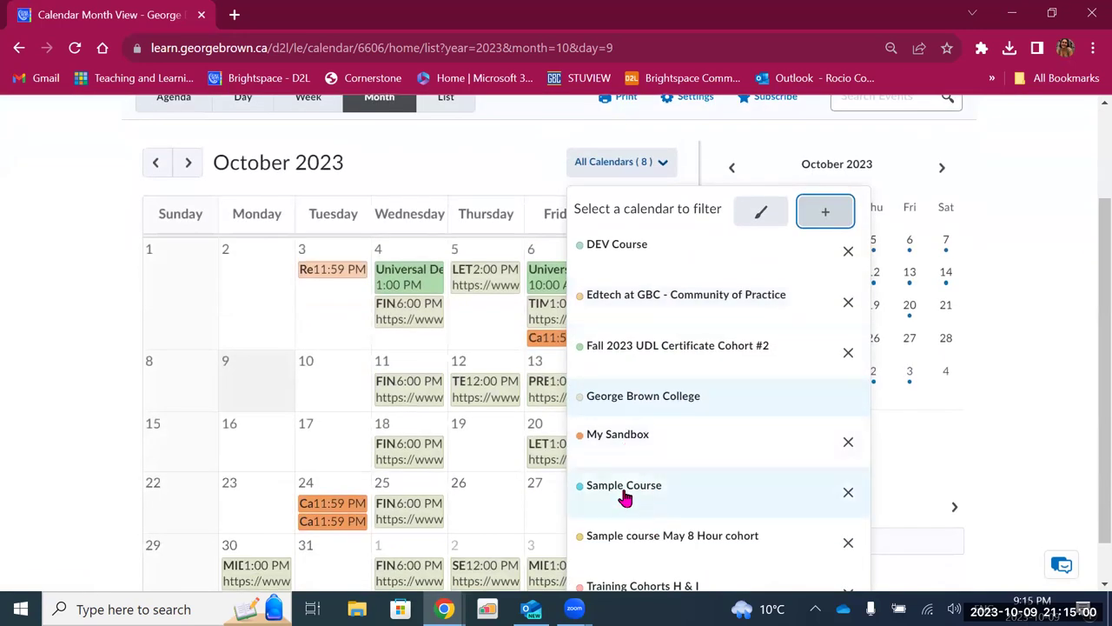
left_click(658, 355)
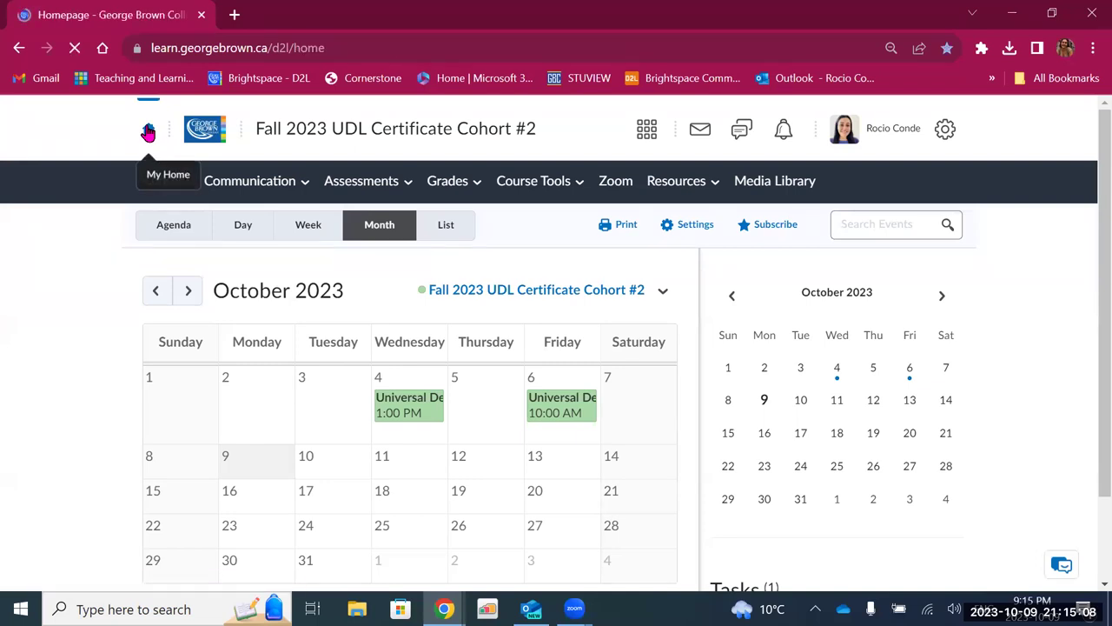
Collapse the Calendar widget, then expand it again
scroll(596, 296, "down", 2)
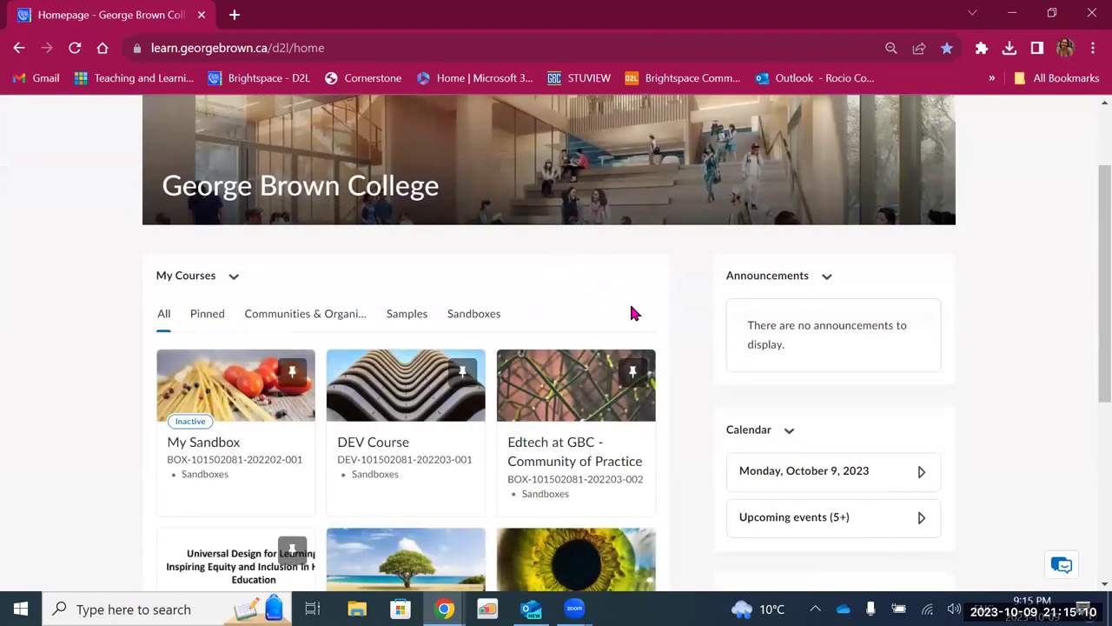
left_click(789, 429)
left_click(827, 543)
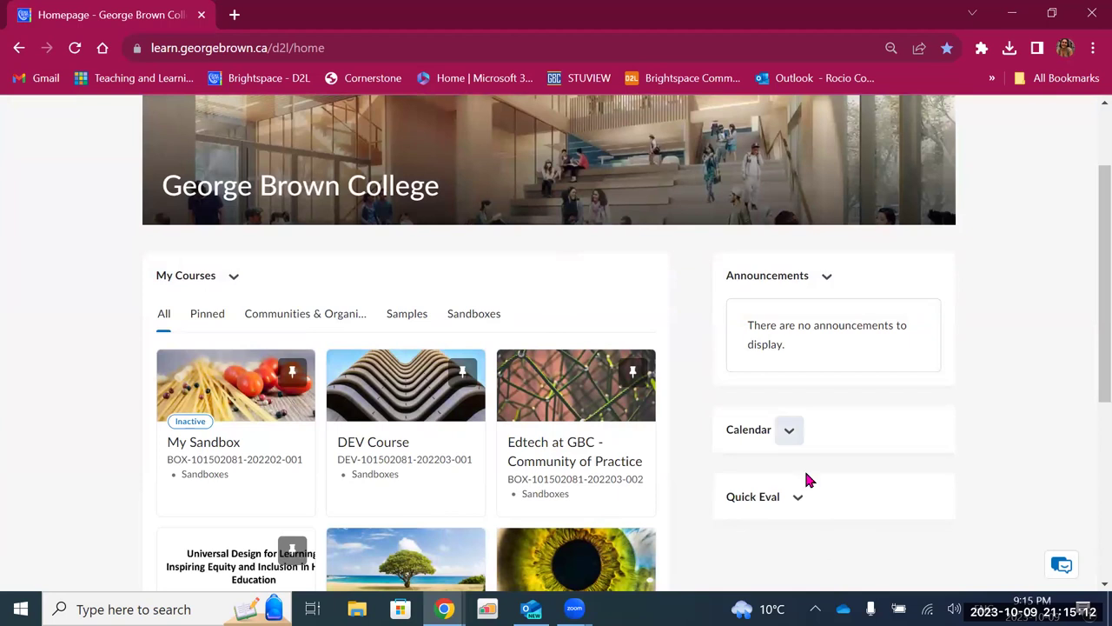
scroll(800, 447, "down", 2)
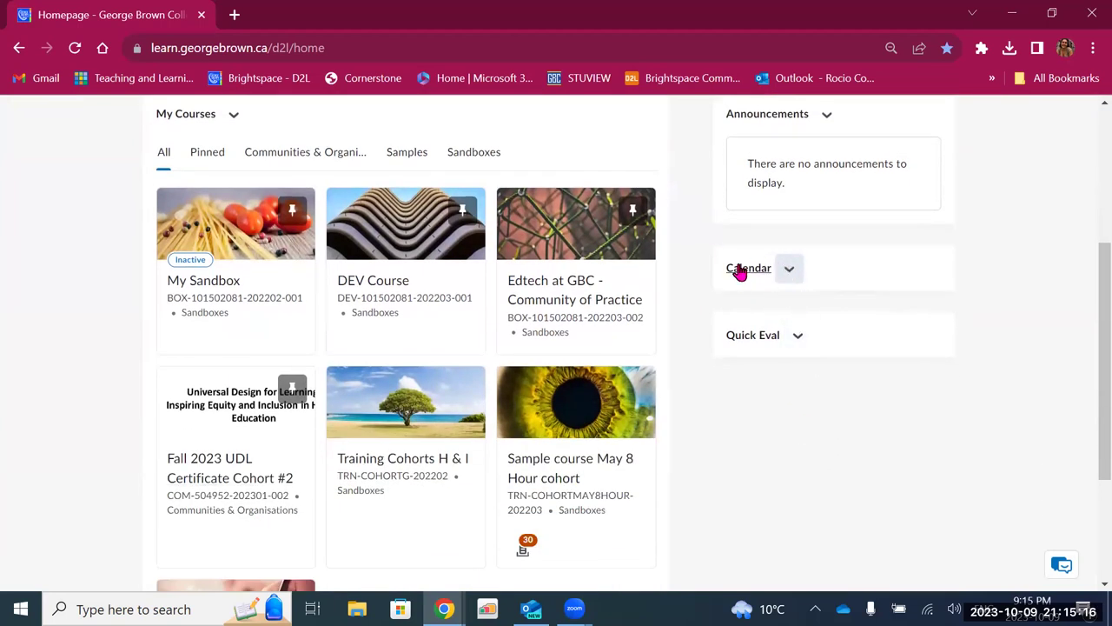
left_click(788, 273)
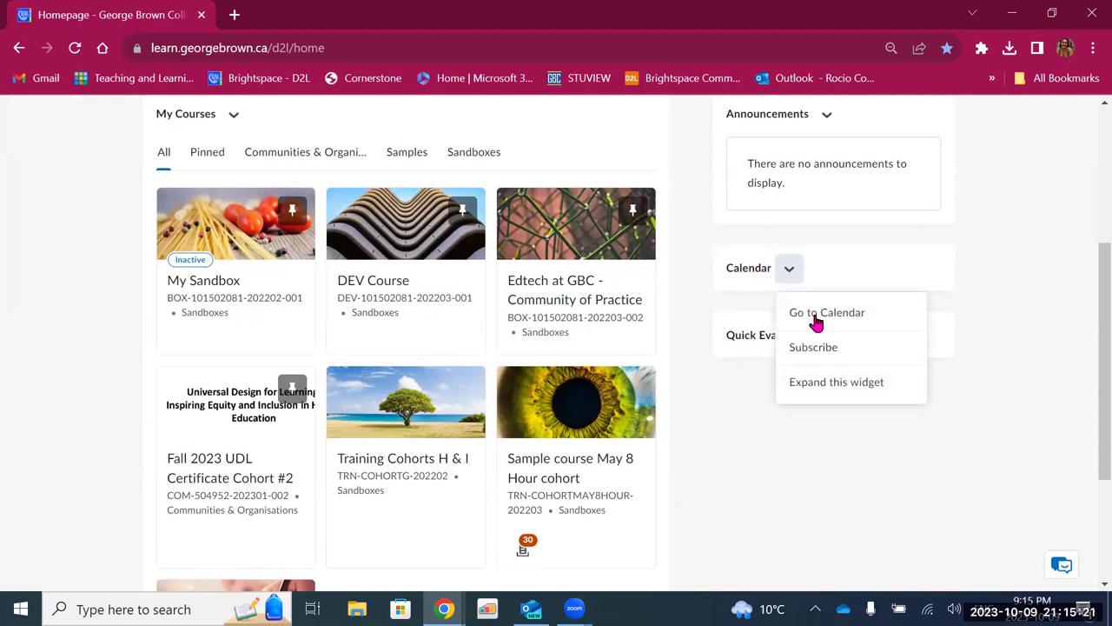
left_click(832, 382)
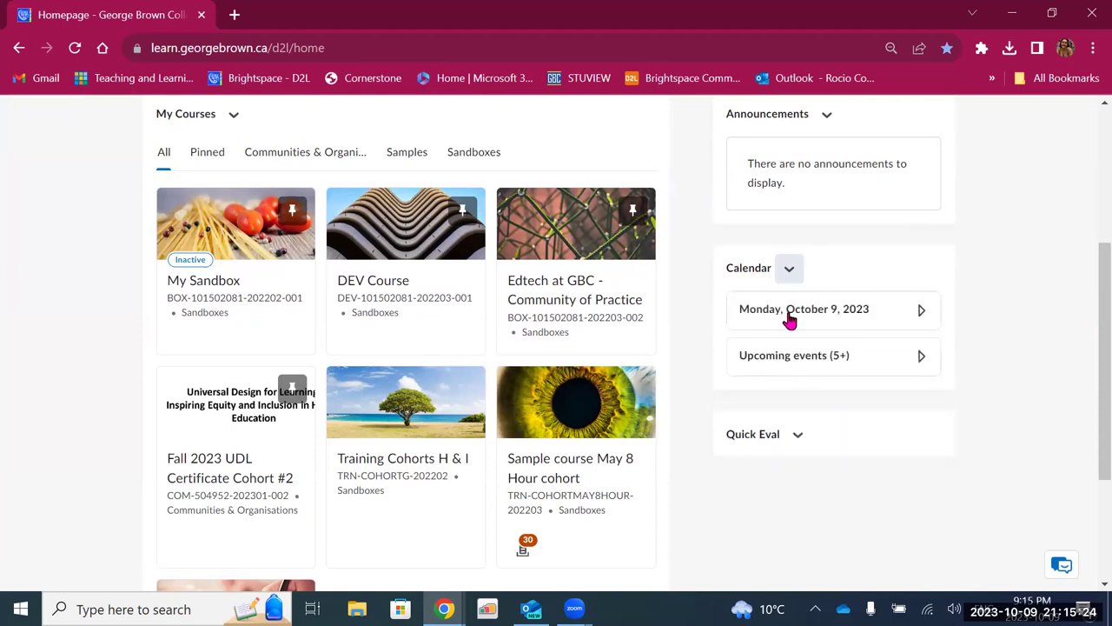
Collapse the Announcements widget, and collapse then re-expand the My Courses widget
scroll(788, 318, "up", 3)
left_click(818, 257)
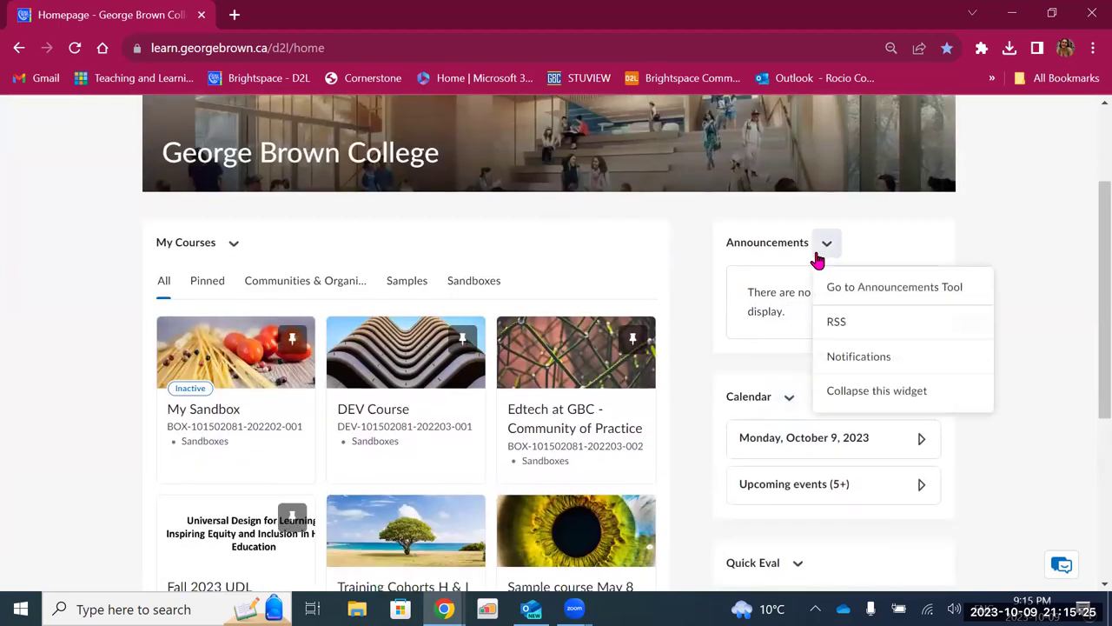
left_click(856, 392)
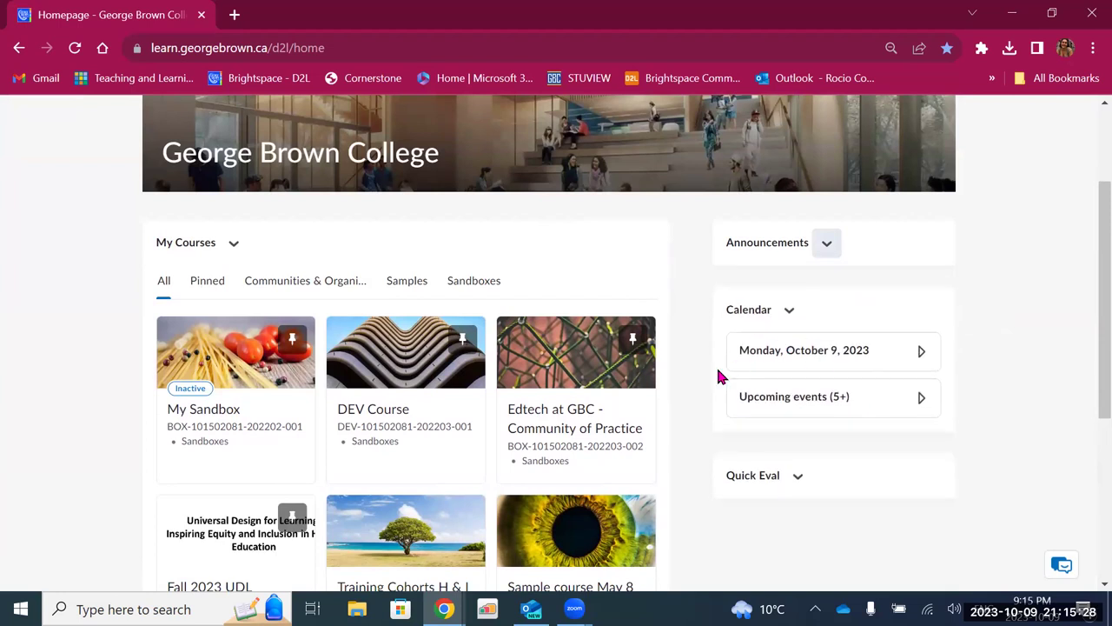
left_click(234, 244)
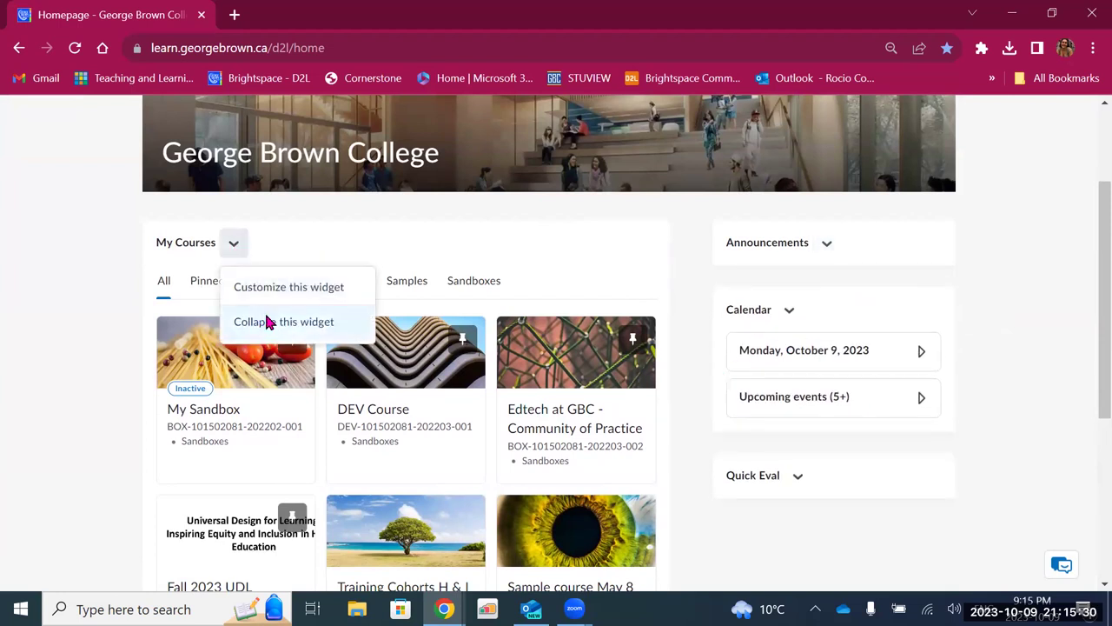
left_click(268, 321)
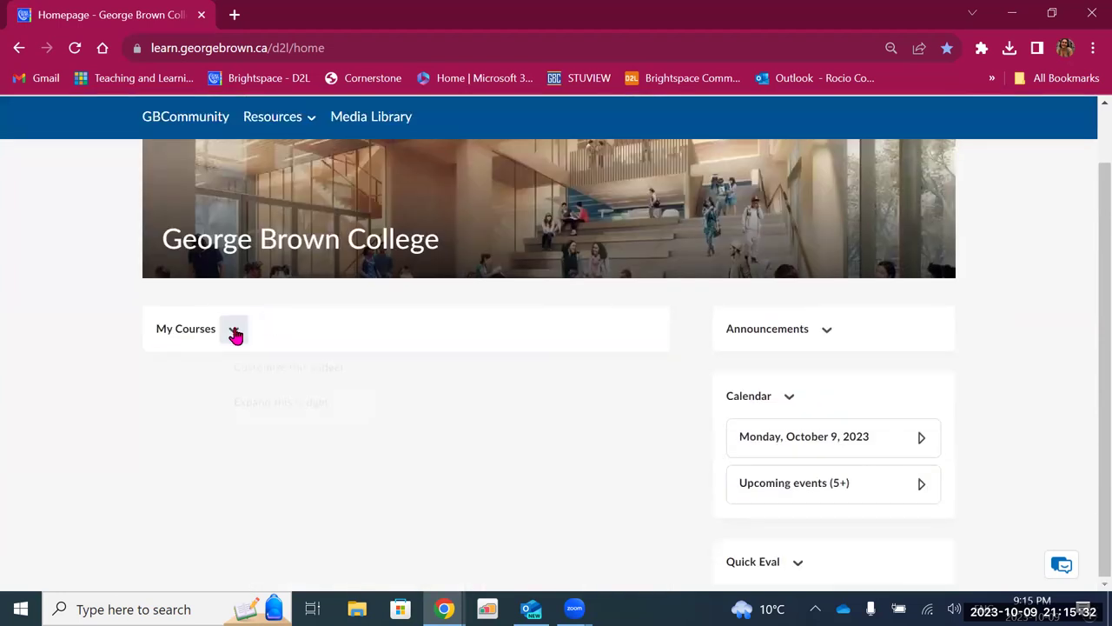
left_click(281, 408)
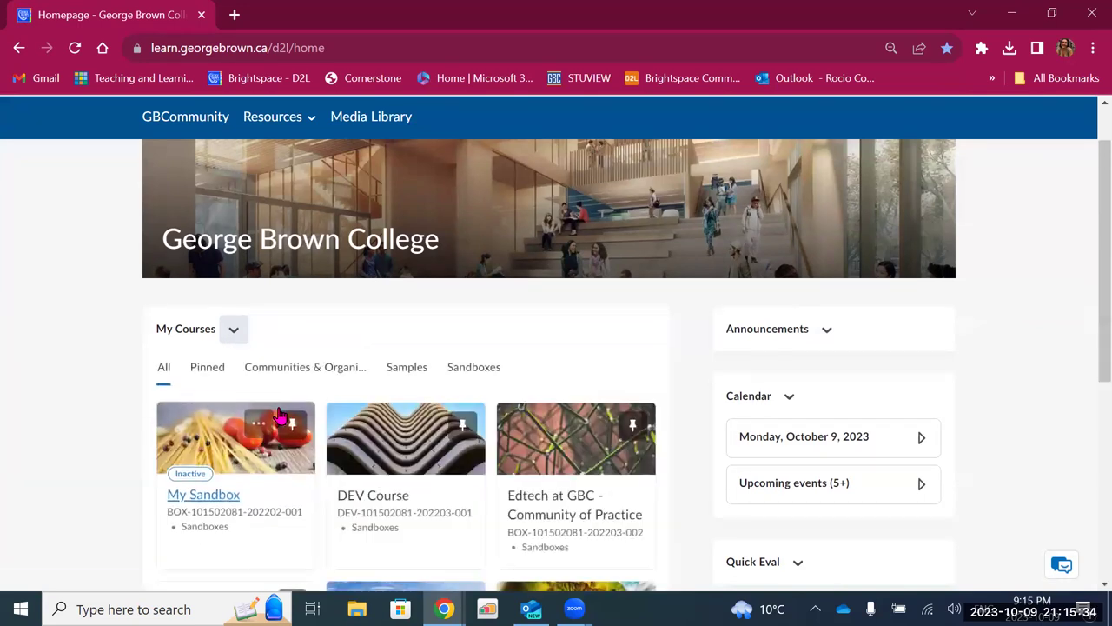
Open the Edtech at GBC - Community of Practice course homepage from My Courses
scroll(321, 435, "down", 3)
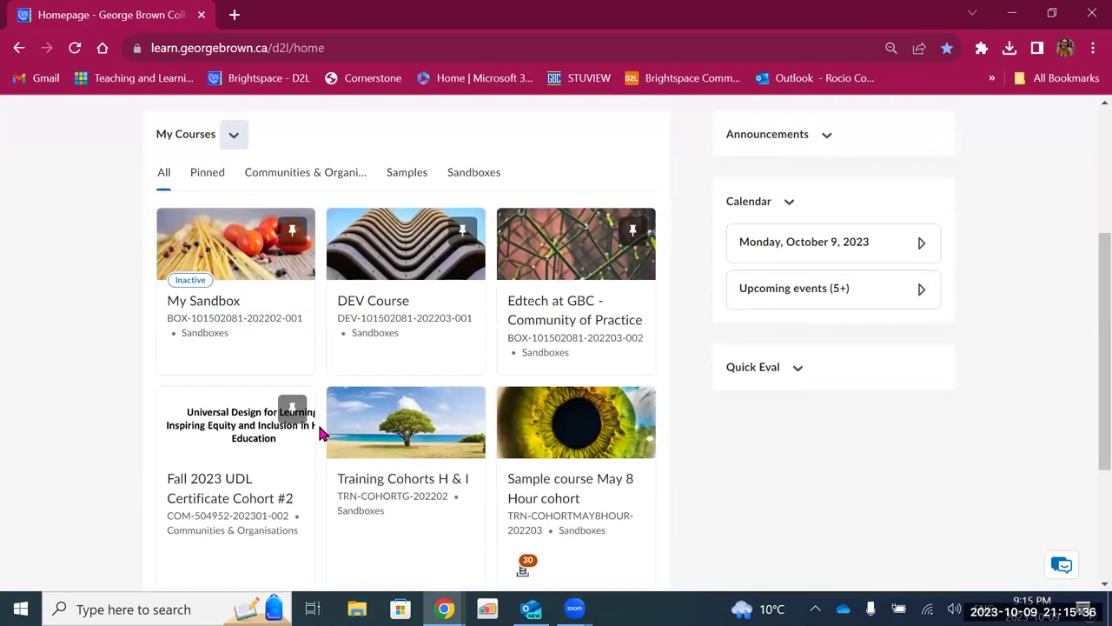
scroll(321, 429, "up", 3)
scroll(345, 401, "up", 1)
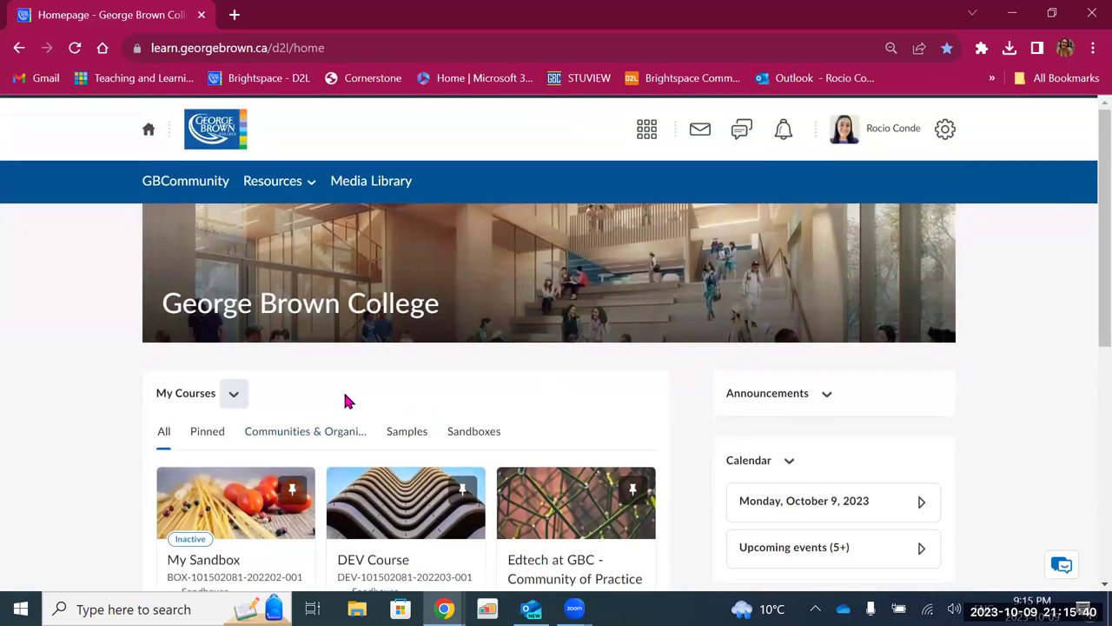
scroll(346, 400, "down", 1)
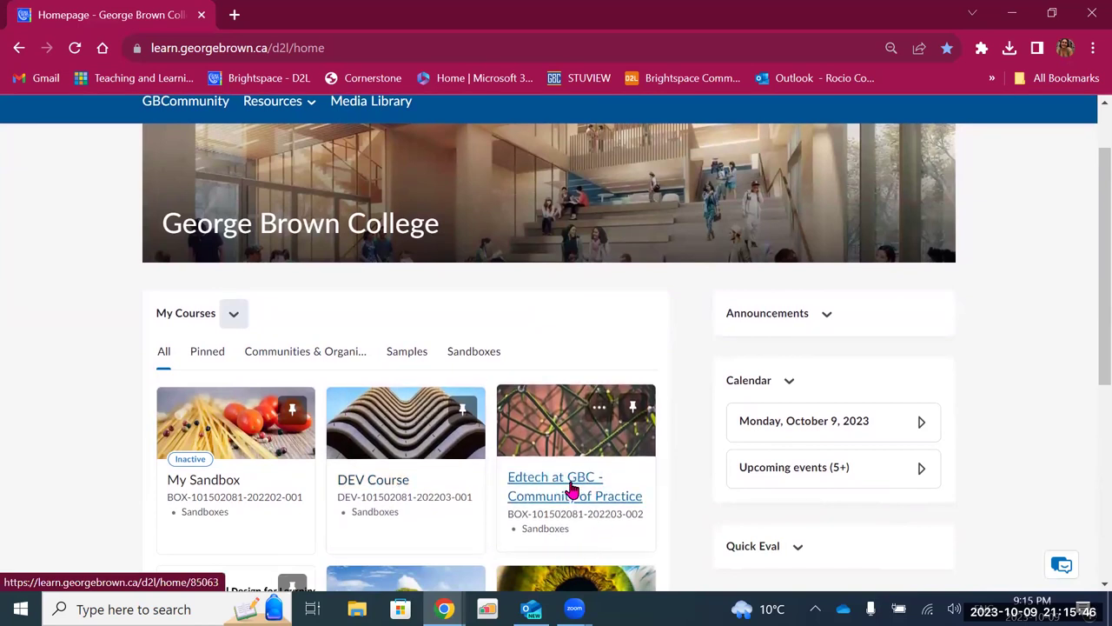
left_click(573, 491)
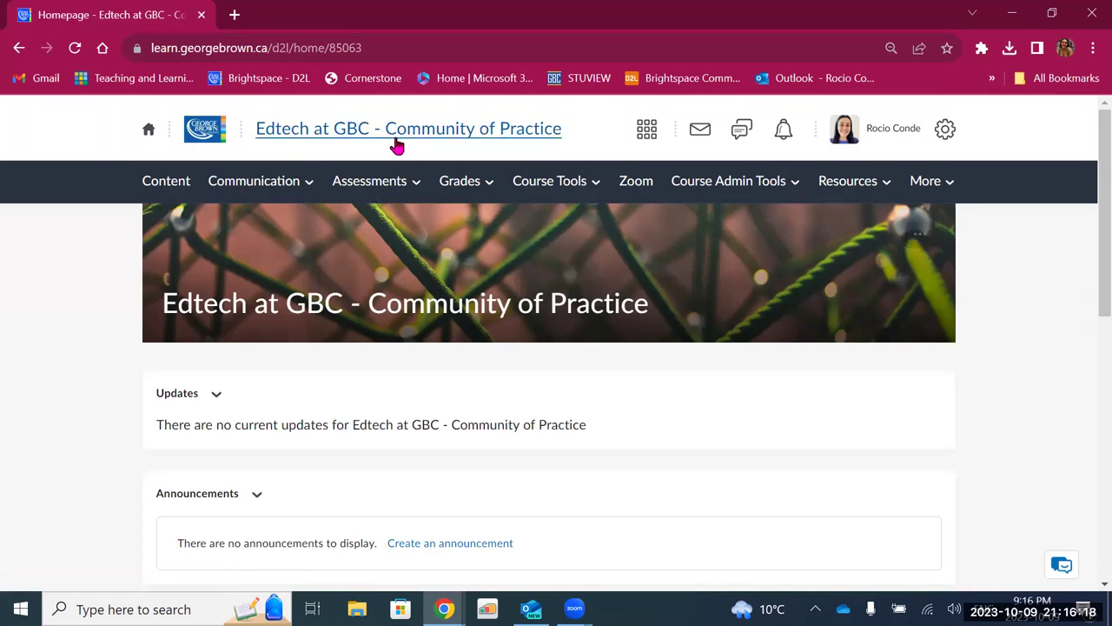
Look over the Edtech at GBC course homepage, then open the waffle course selector
scroll(465, 253, "down", 8)
scroll(467, 253, "up", 2)
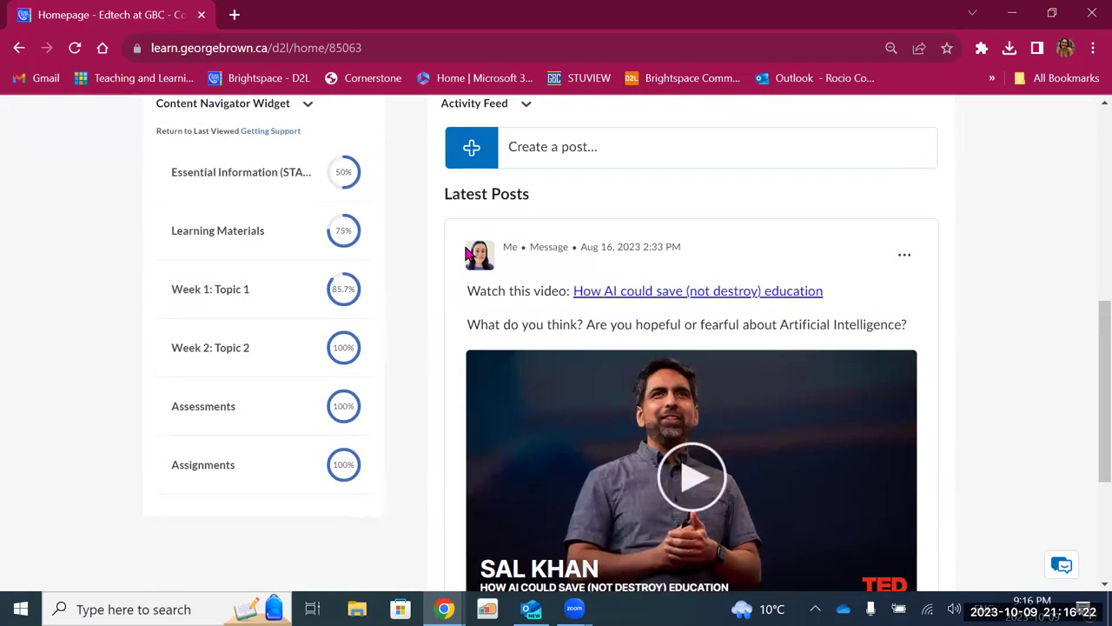
scroll(466, 253, "up", 6)
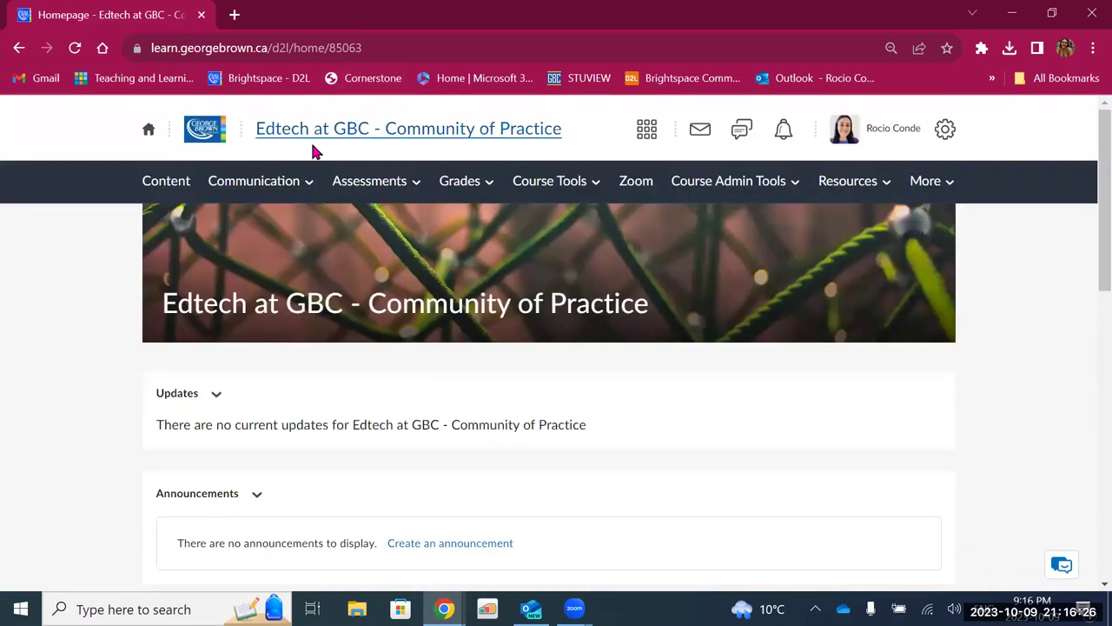
left_click(648, 134)
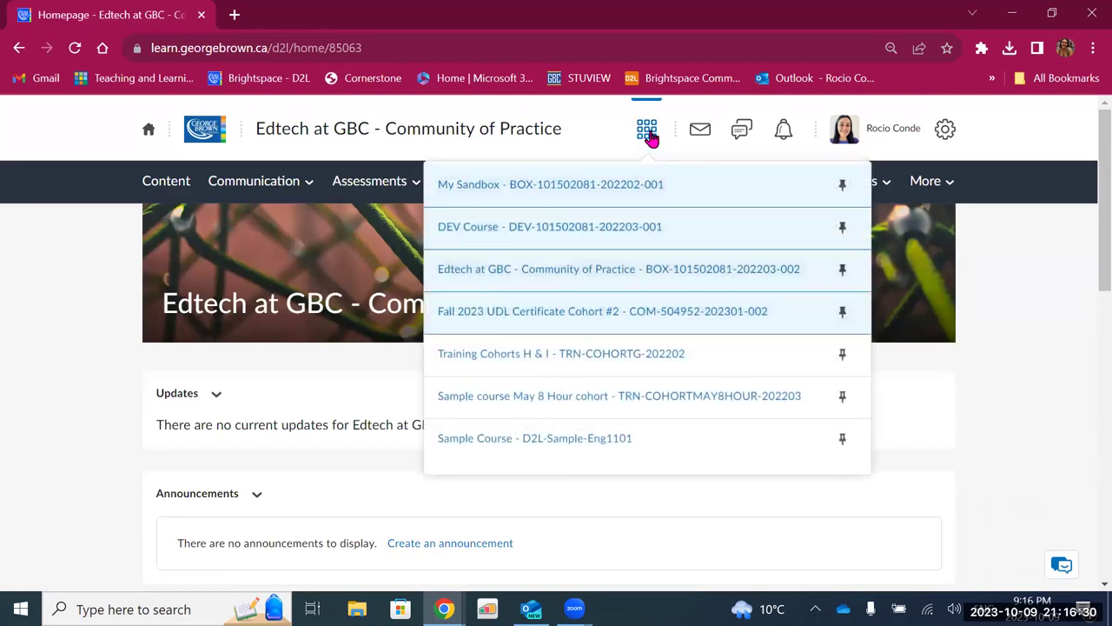
Switch to My Sandbox, view its Content, return to its homepage, and open the profile menu
left_click(566, 186)
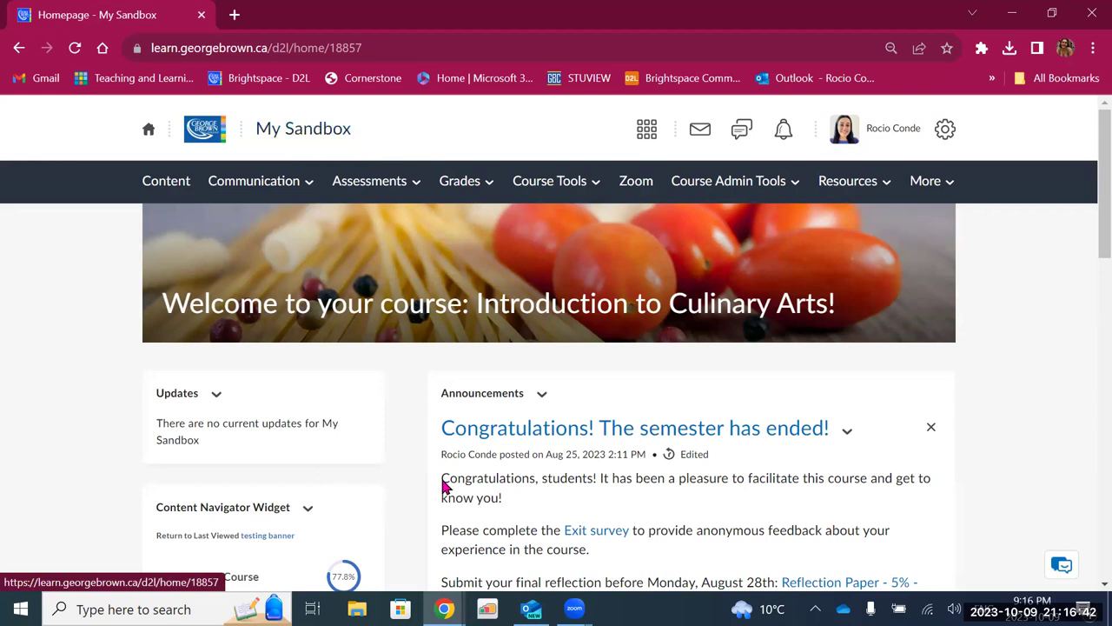
left_click(165, 184)
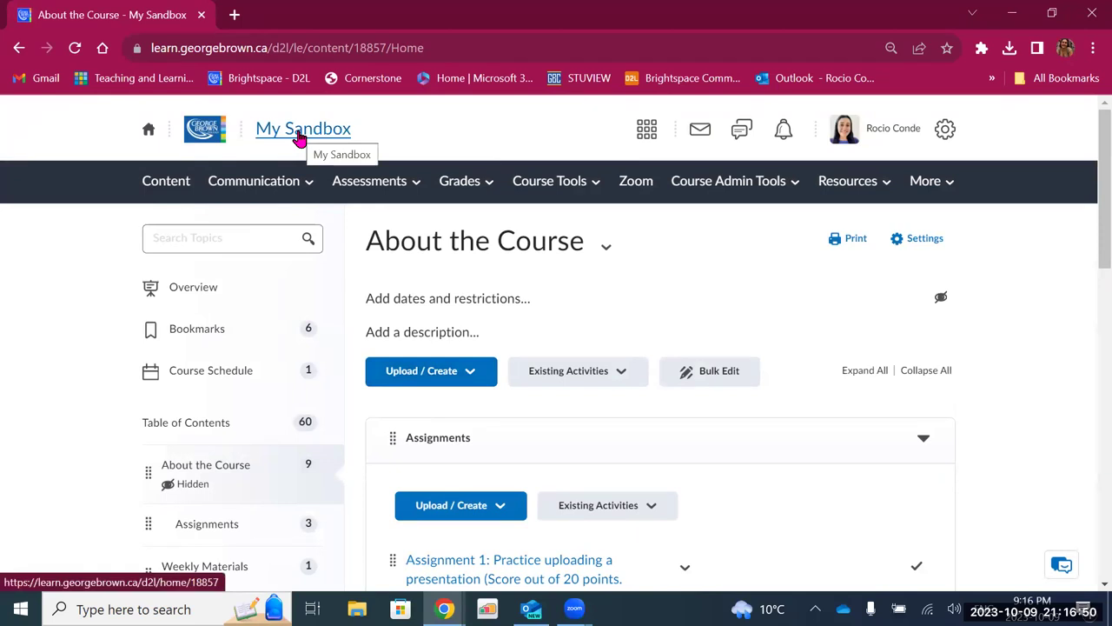
left_click(309, 133)
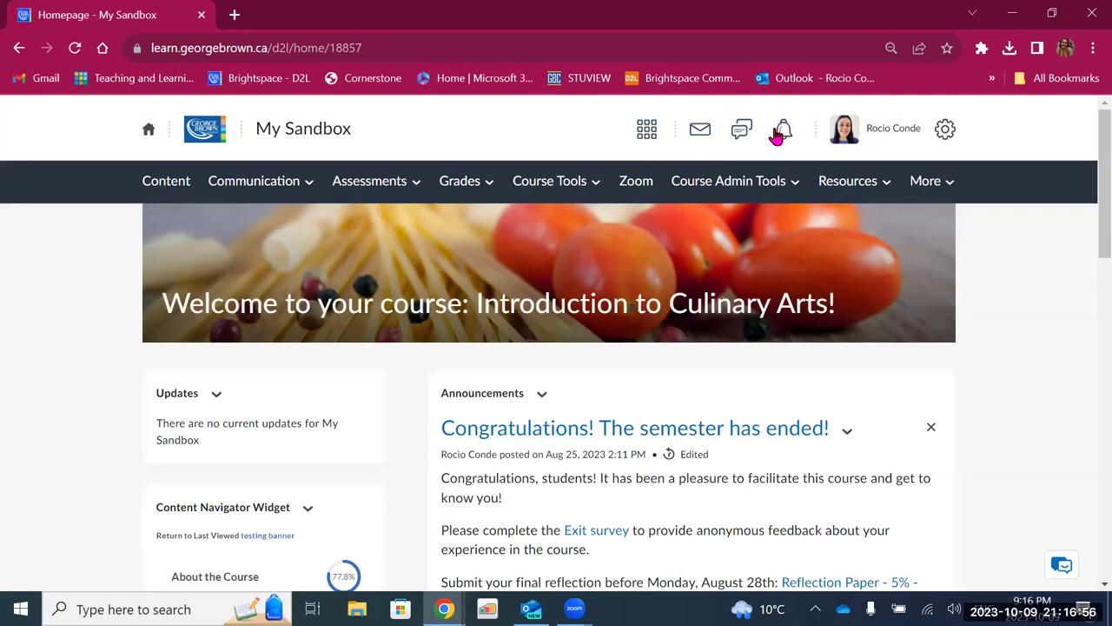
left_click(895, 135)
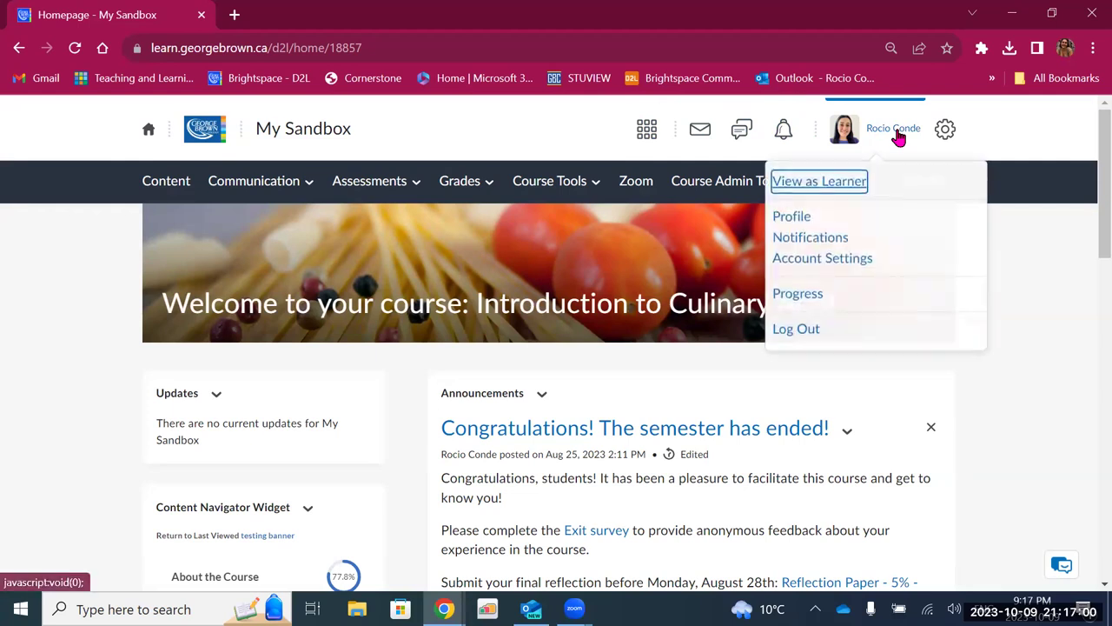
View My Sandbox as Learner, then stop the Learner view to return to instructor view
left_click(812, 184)
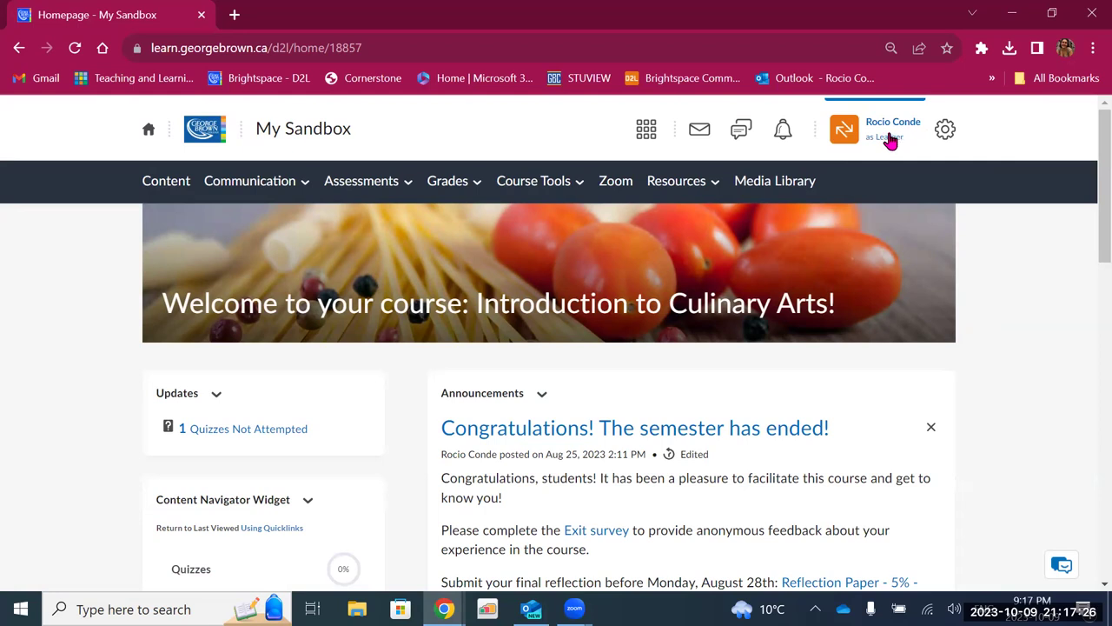
left_click(883, 132)
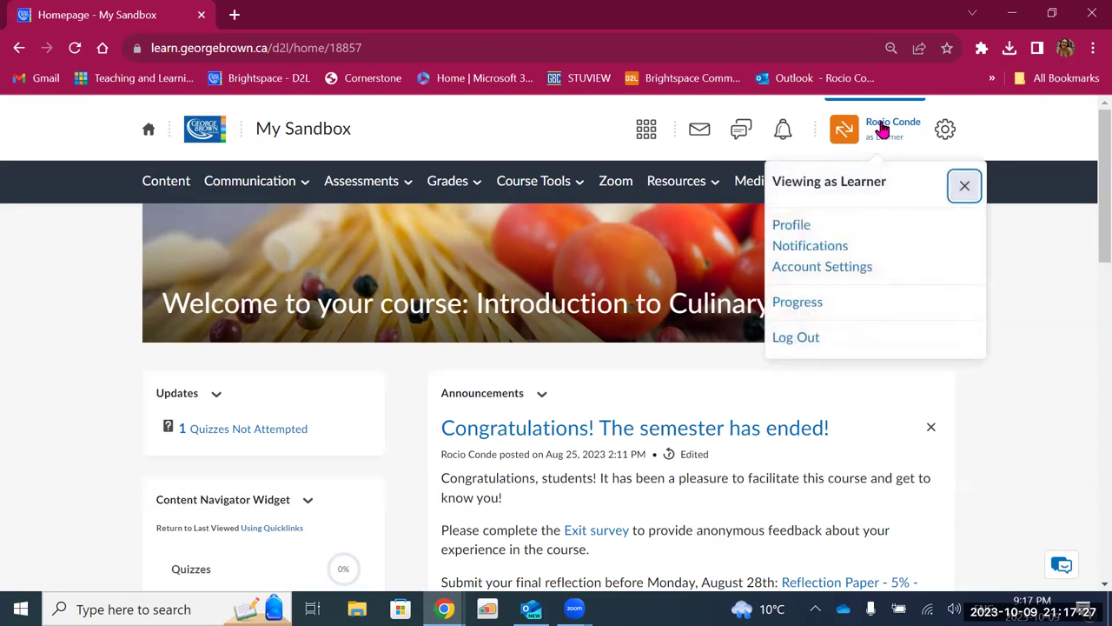
left_click(965, 189)
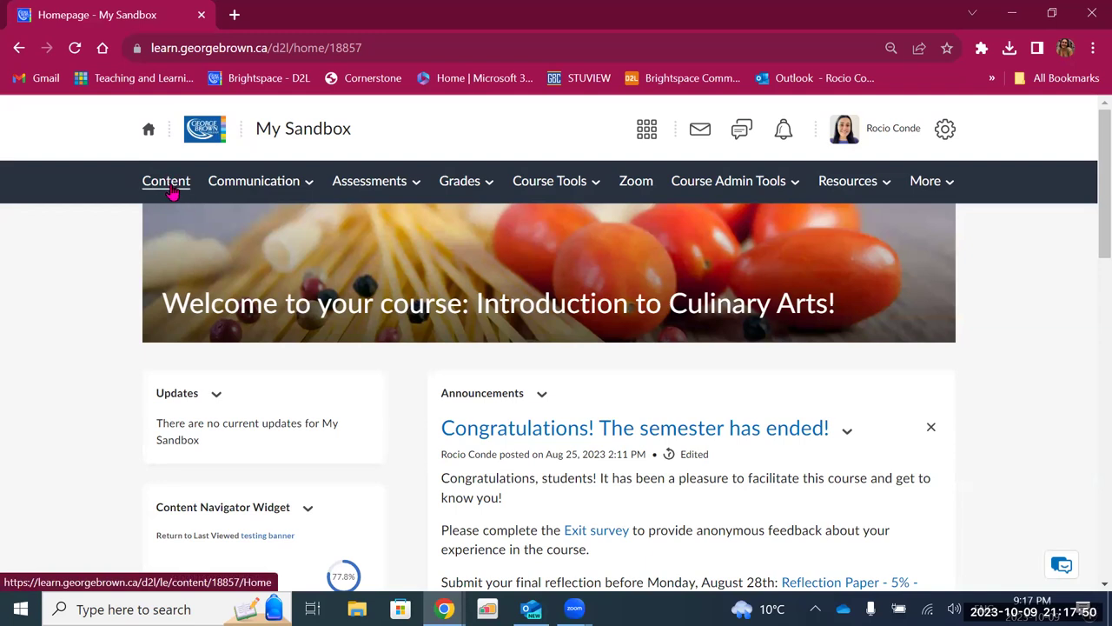
Open the course Content area and preview the Communication tools dropdown
left_click(172, 193)
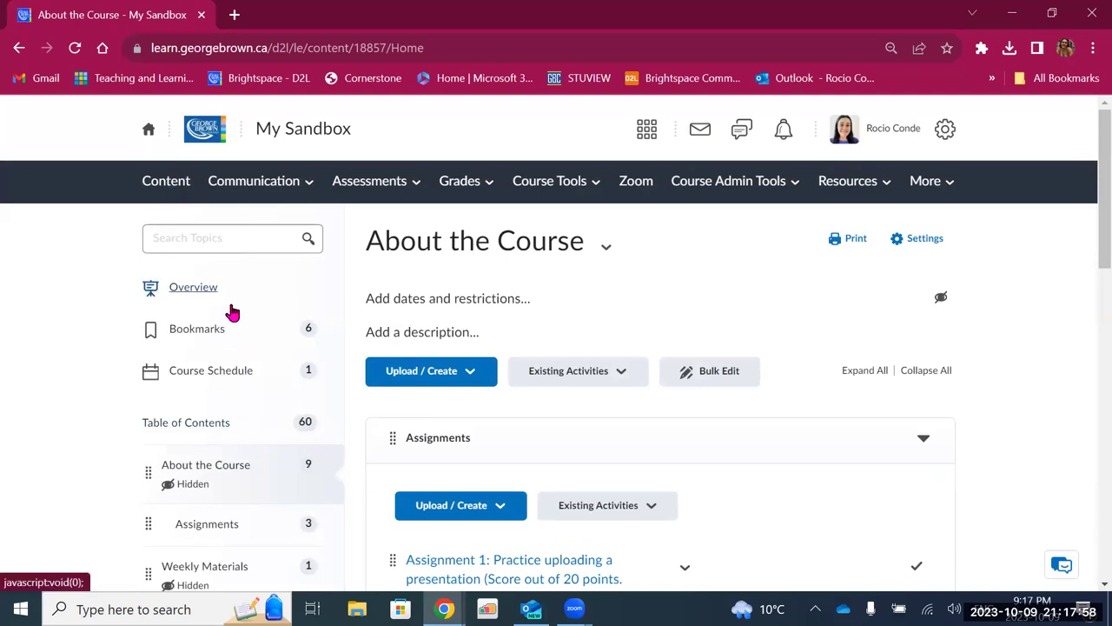
left_click(281, 192)
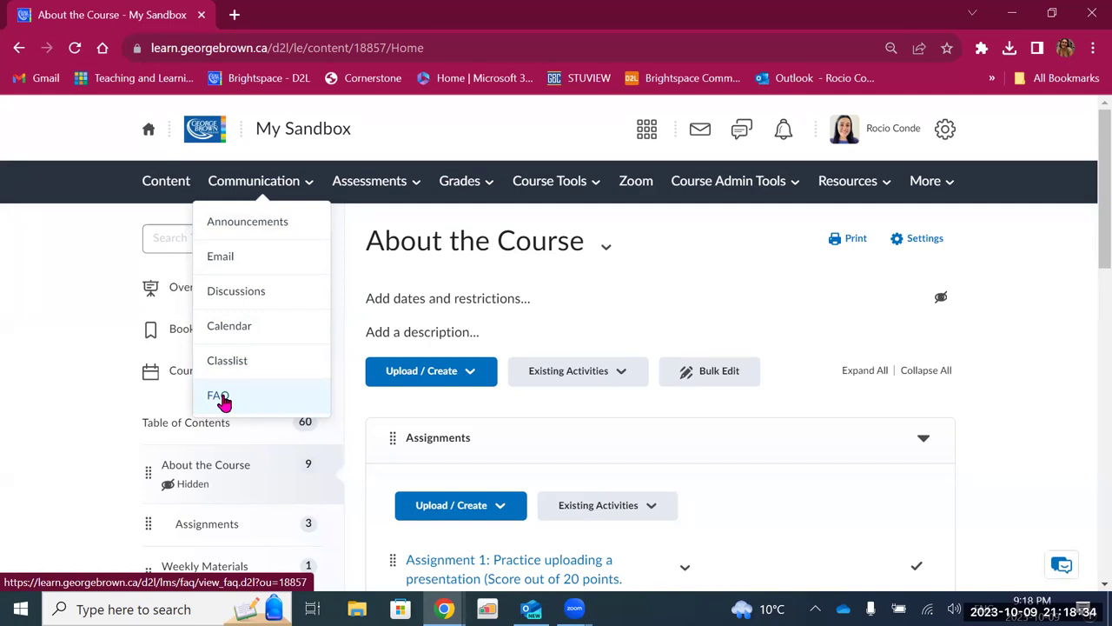
left_click(306, 186)
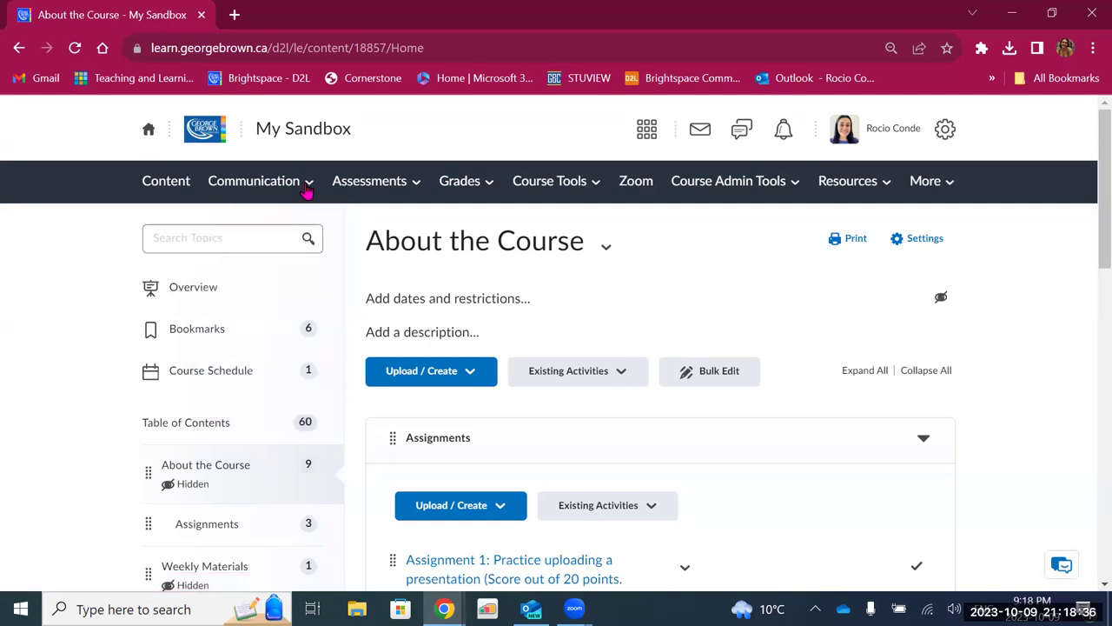
left_click(392, 189)
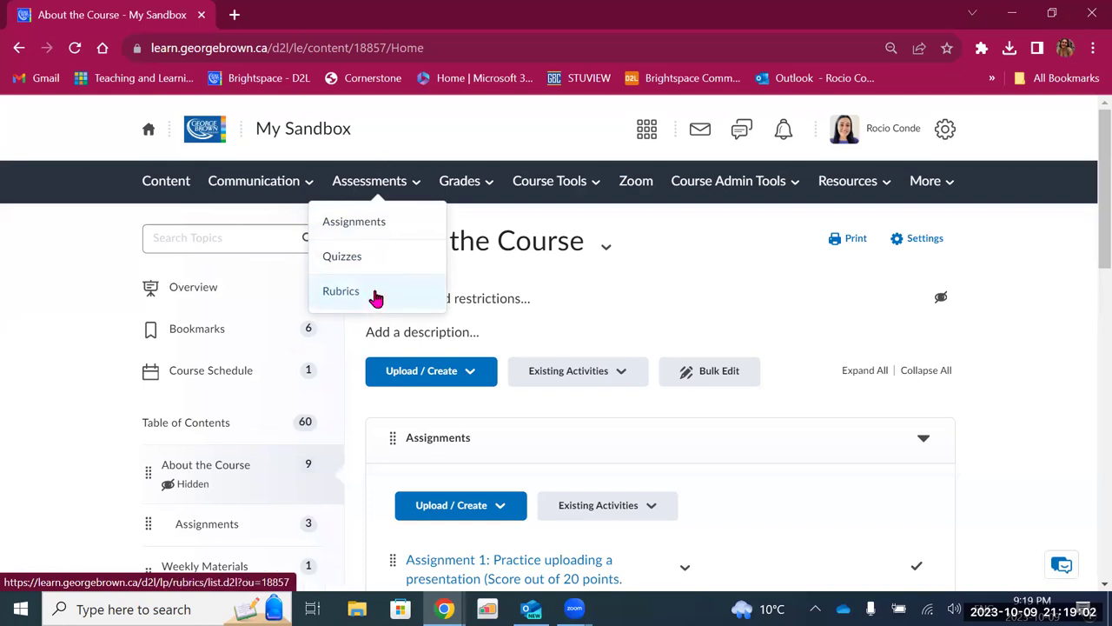
left_click(467, 187)
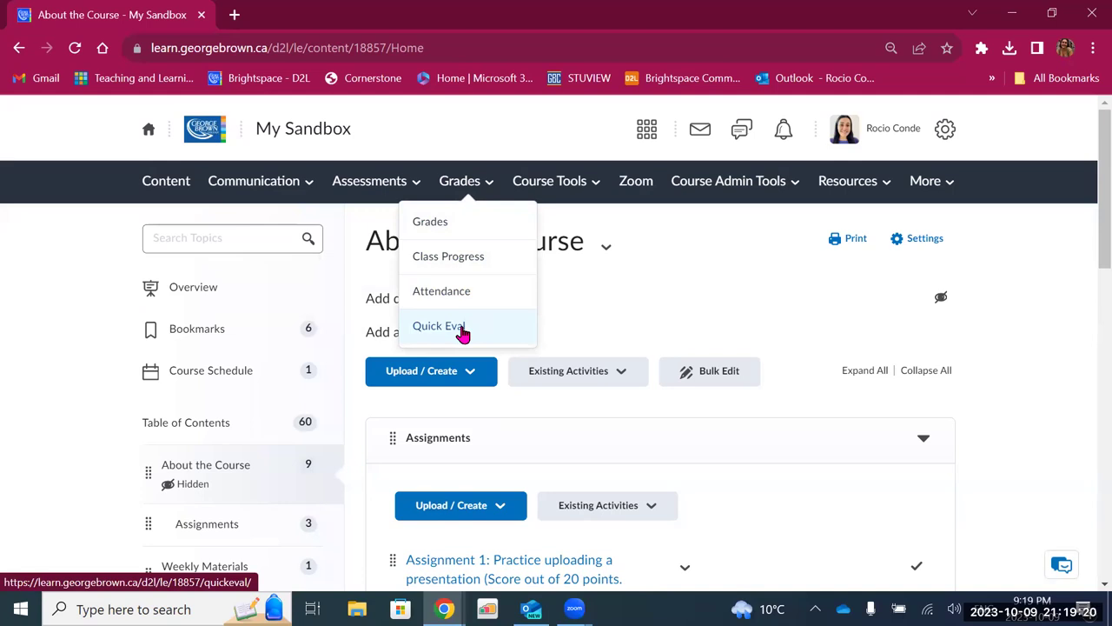
left_click(566, 193)
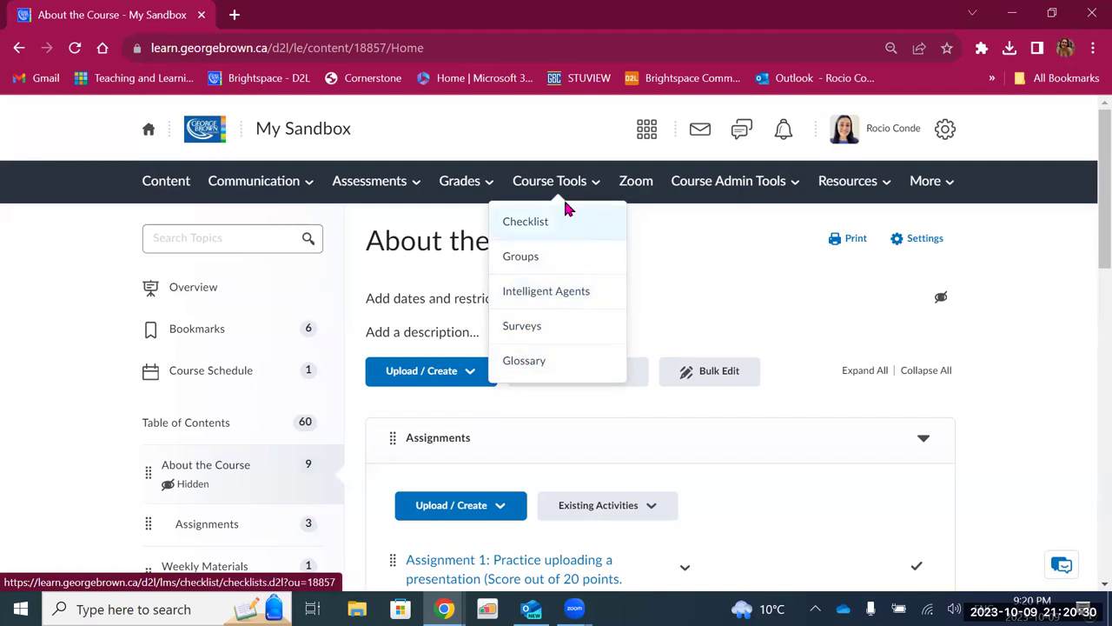
left_click(561, 185)
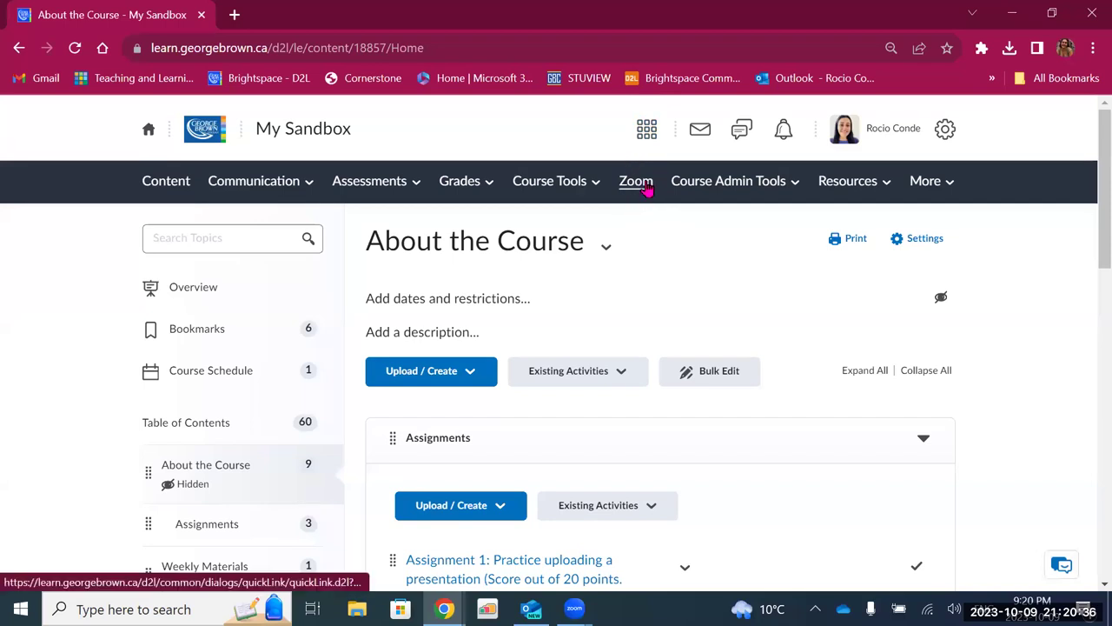
Visit Course Admin, then open the Import/Export/Copy Components page via Course Admin Tools
left_click(733, 184)
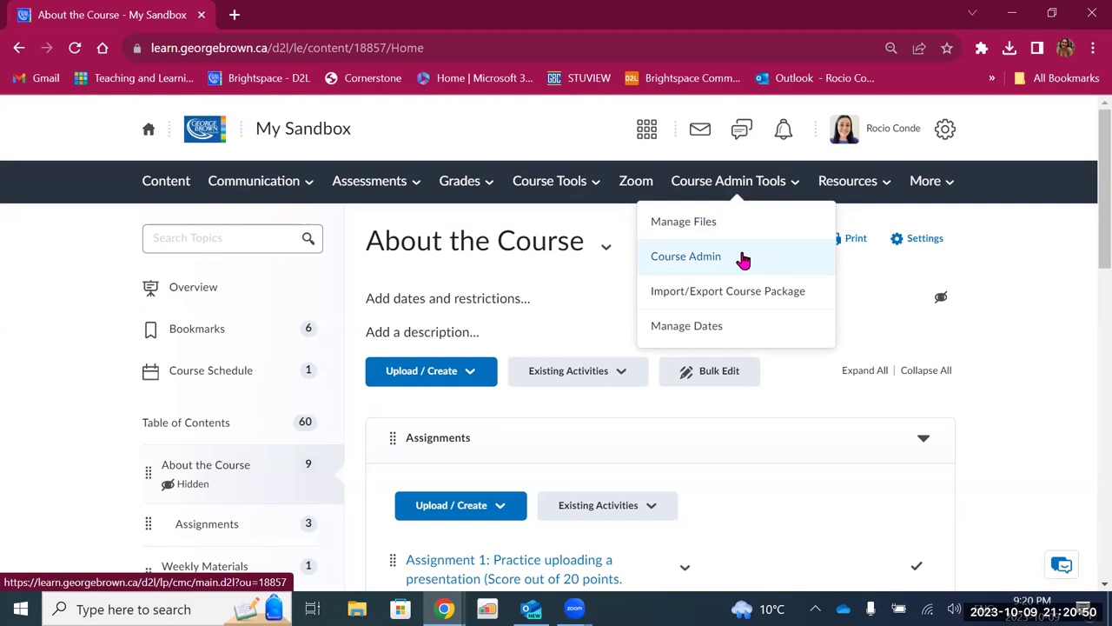
left_click(678, 259)
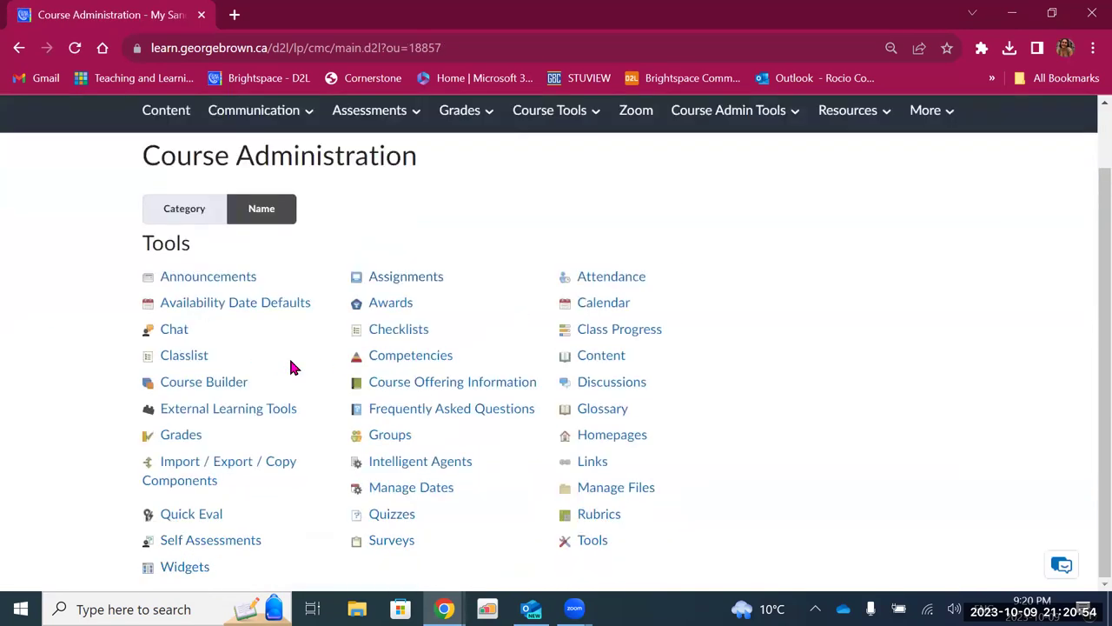
left_click(735, 192)
left_click(677, 287)
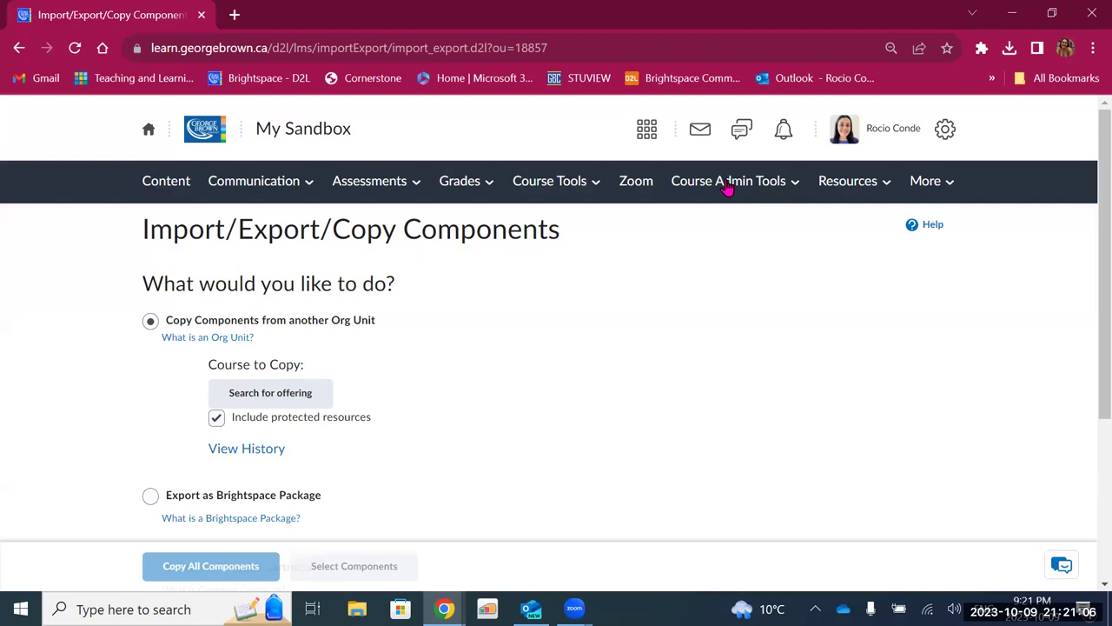
Preview the Course Admin Tools, Resources and More menus, then return to the My Sandbox homepage
left_click(726, 189)
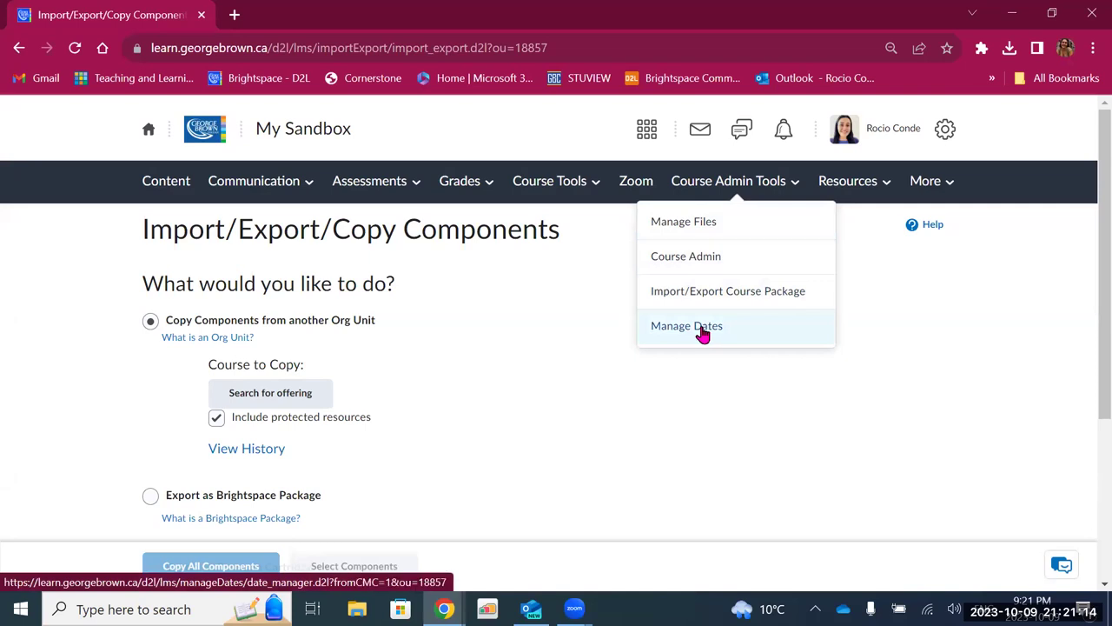
left_click(847, 180)
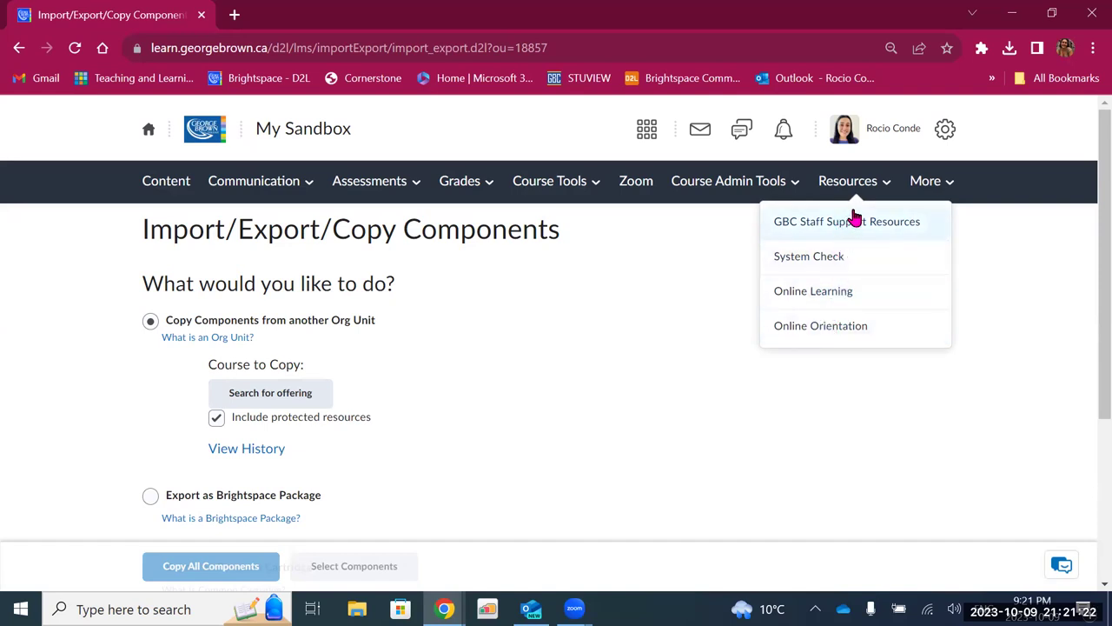
left_click(928, 182)
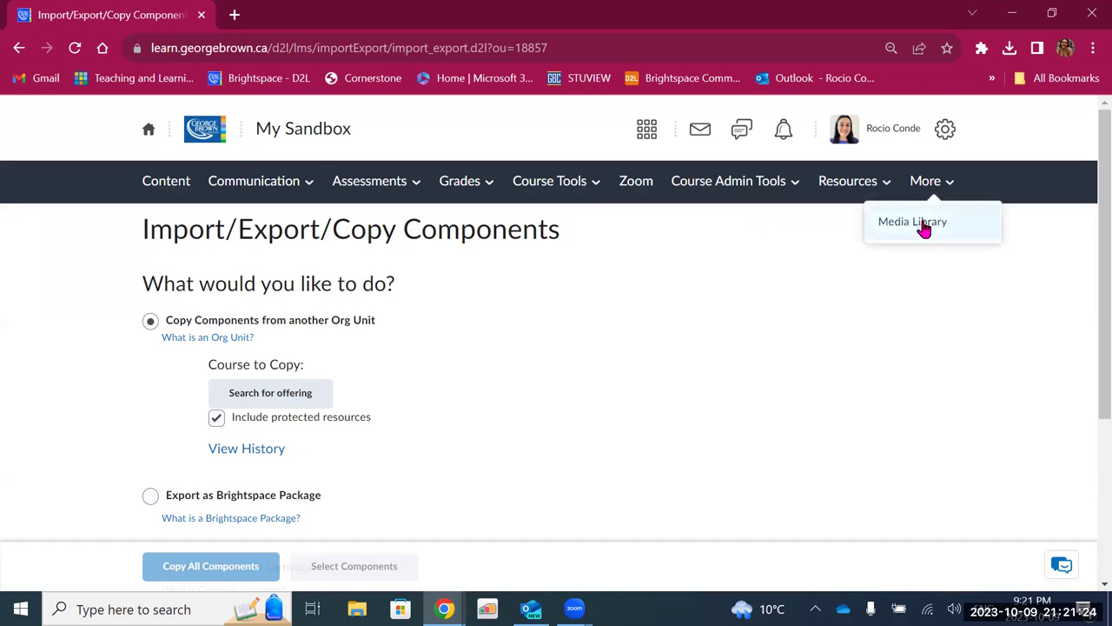
left_click(298, 135)
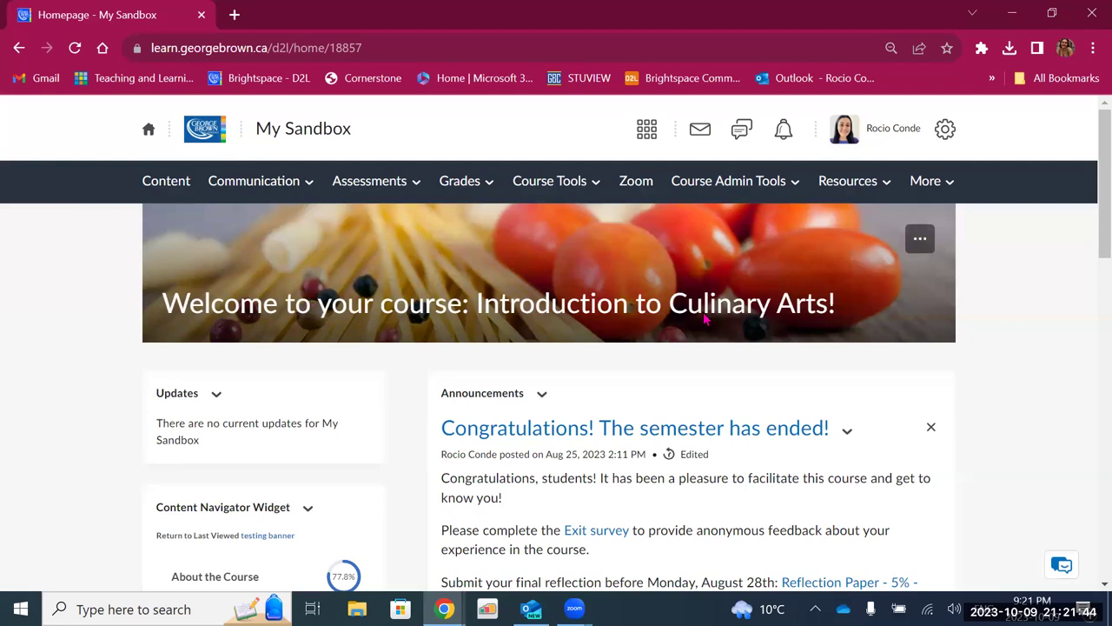
Reopen My Sandbox from the George Brown homepage and show the welcome banner's options
left_click(200, 132)
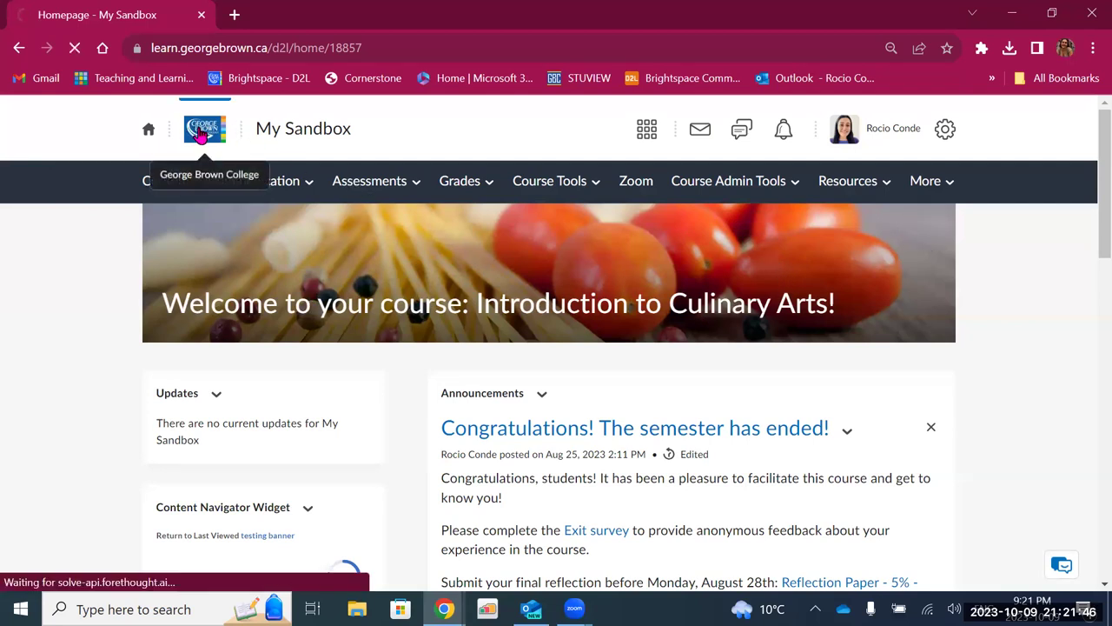
scroll(315, 347, "down", 1)
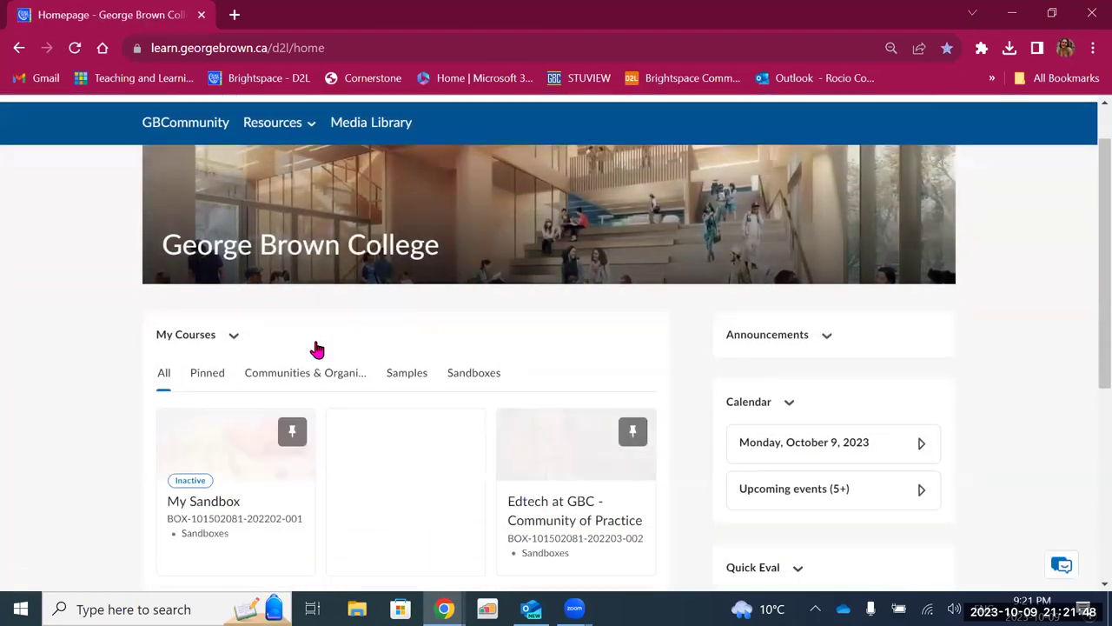
scroll(317, 349, "down", 1)
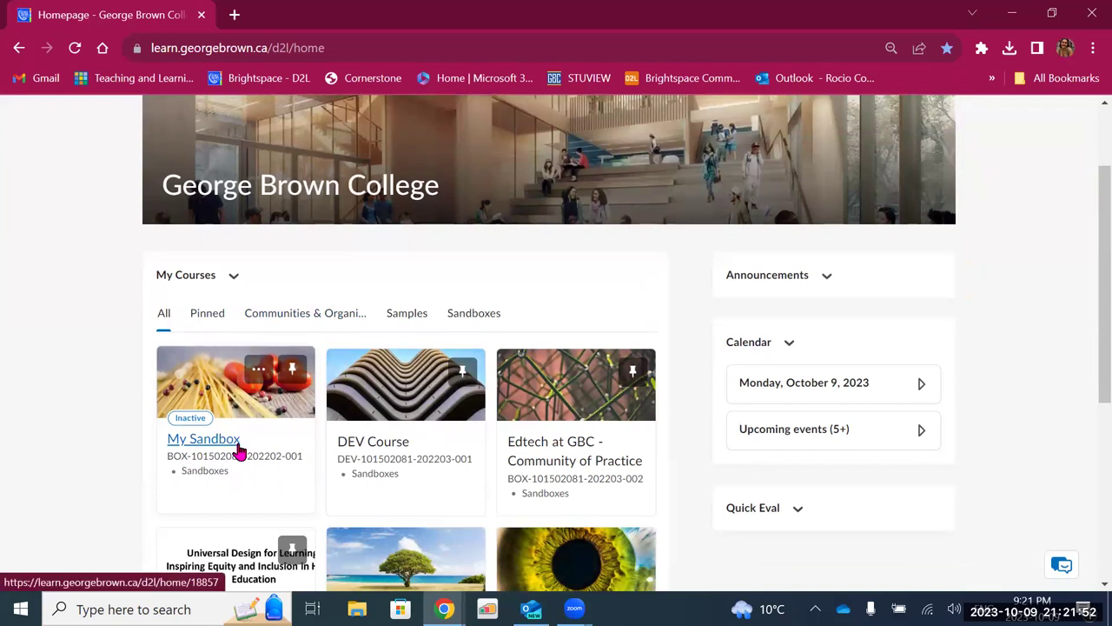
left_click(209, 445)
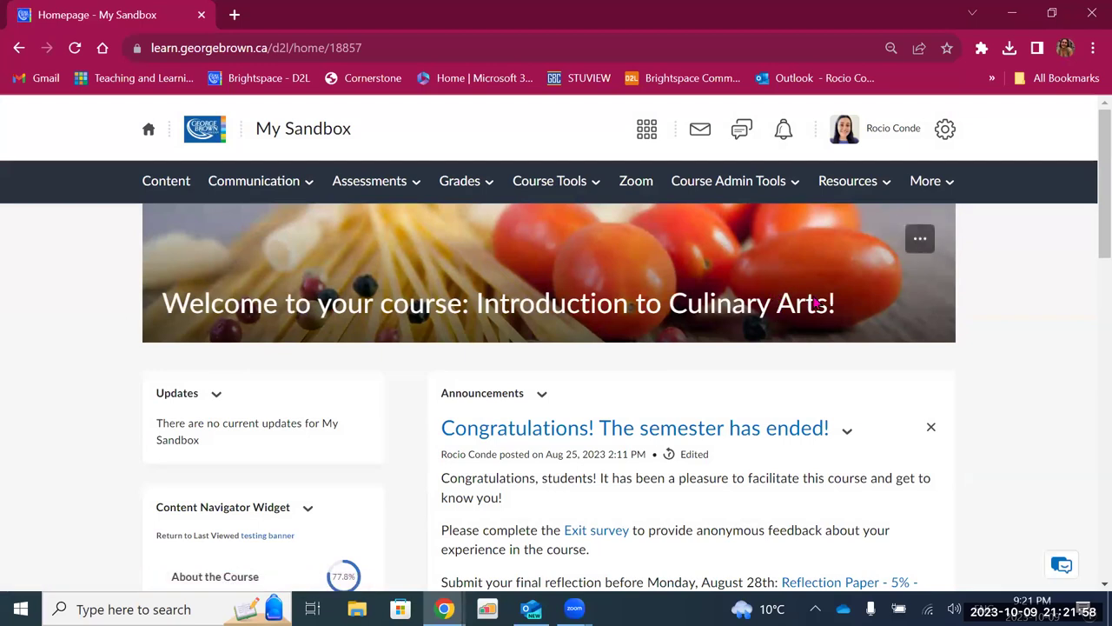
left_click(920, 240)
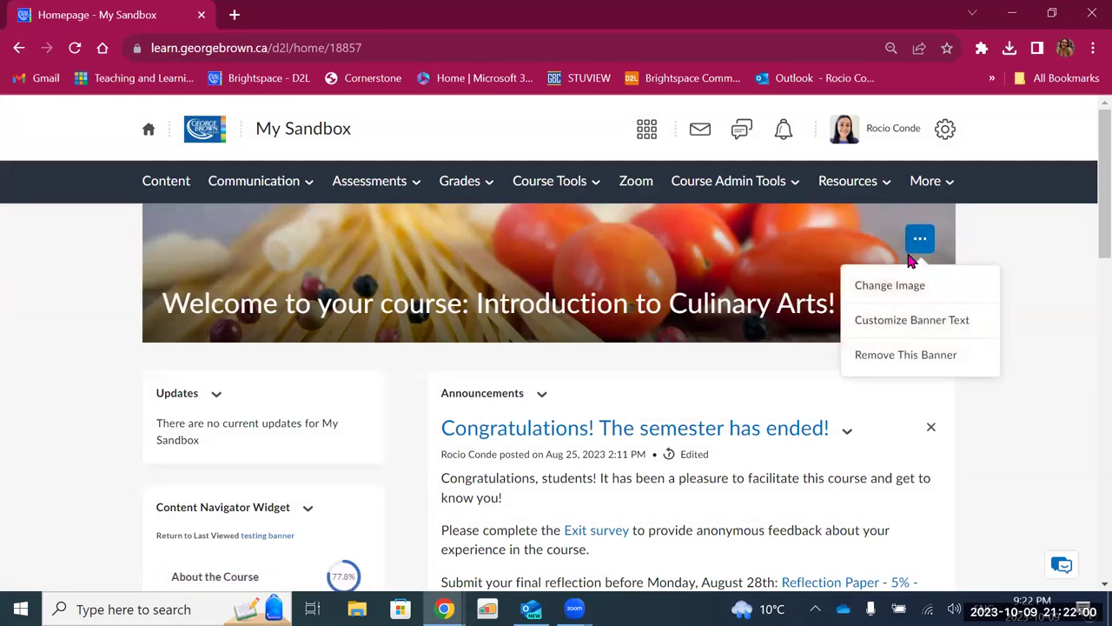
Open the Change Image gallery for the banner and browse the available images
left_click(894, 287)
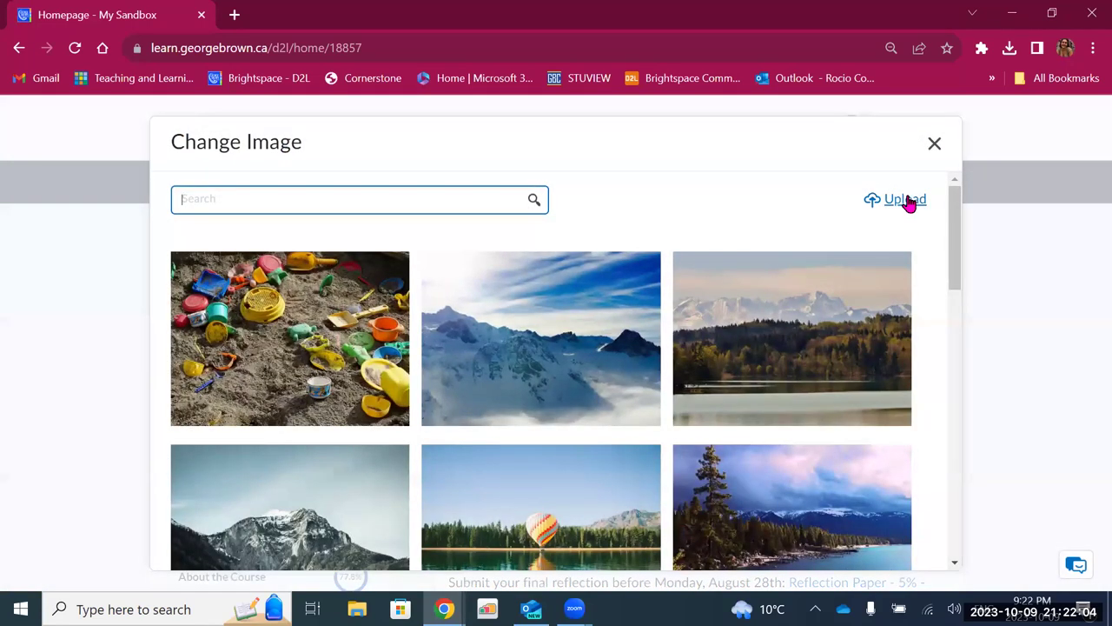
scroll(460, 398, "down", 2)
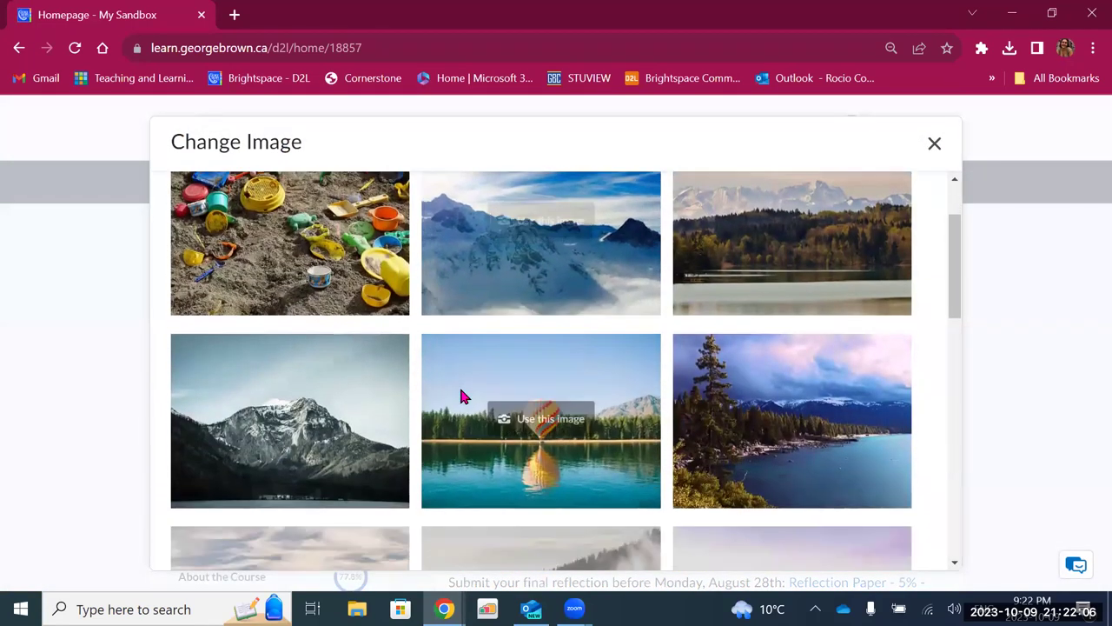
scroll(461, 396, "down", 4)
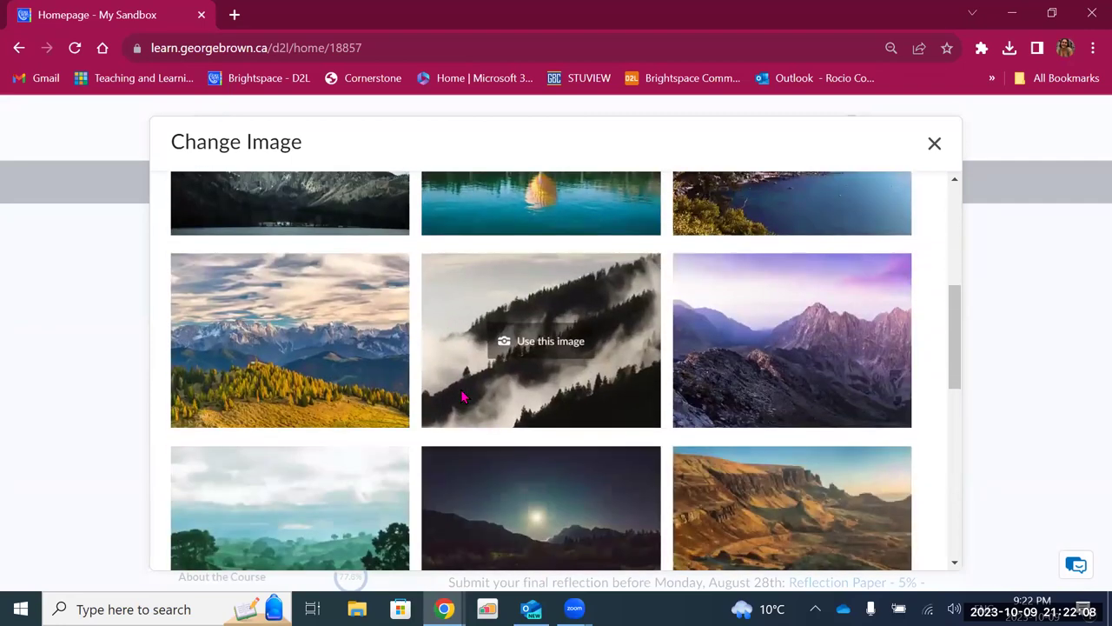
scroll(461, 396, "up", 4)
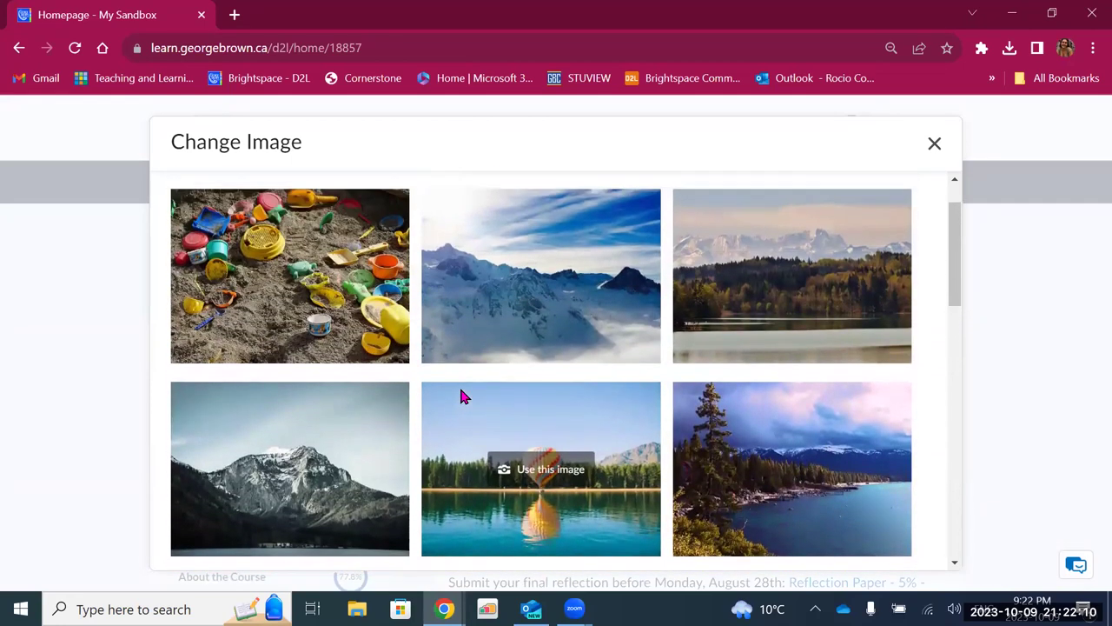
scroll(462, 396, "up", 1)
Search the gallery for "nature" and use the sunflower-and-bee photo as the banner
left_click(326, 202)
type("nature")
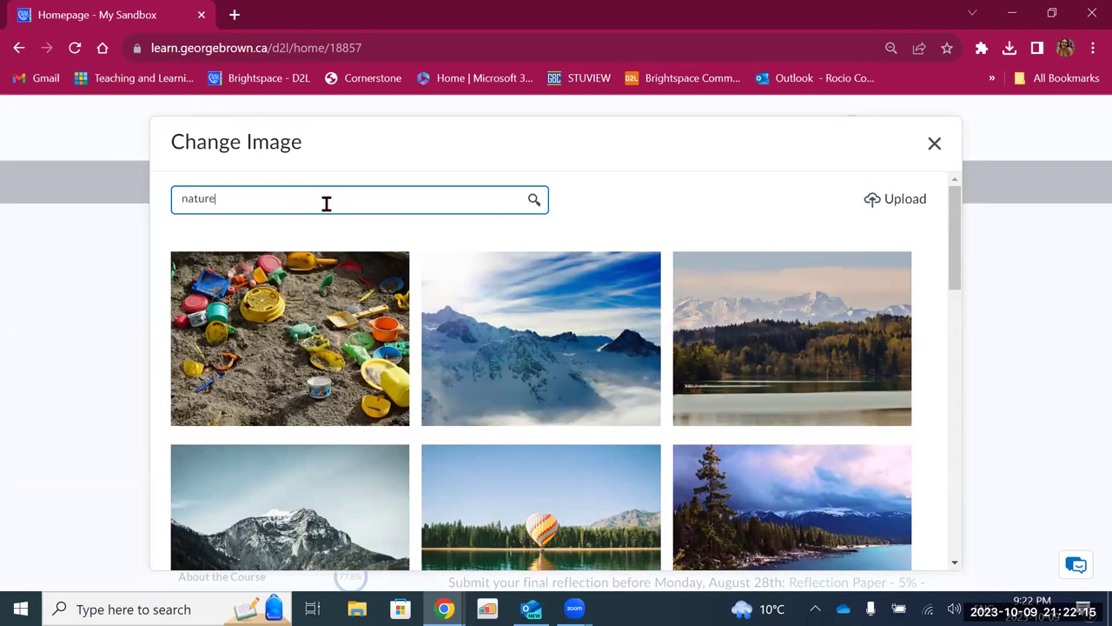
key("Return")
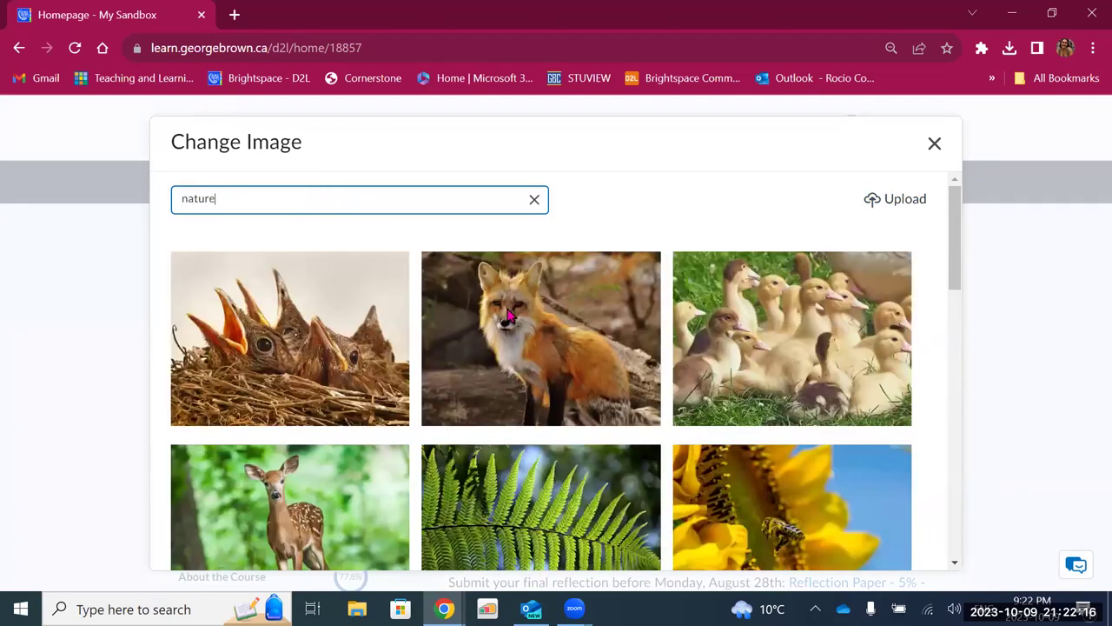
scroll(520, 328, "down", 2)
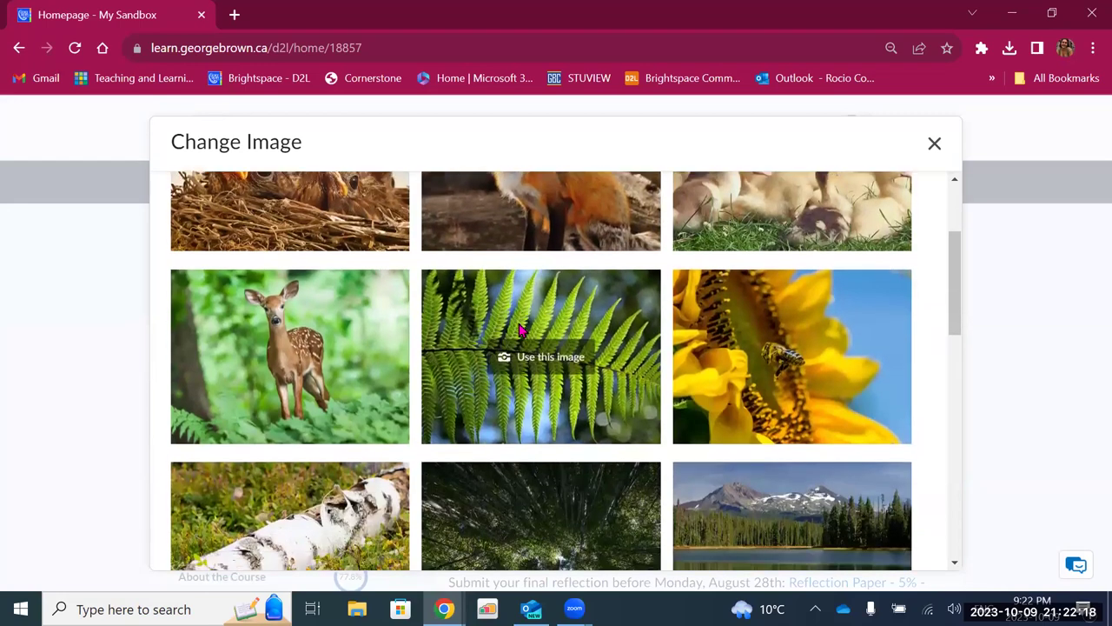
scroll(520, 328, "down", 1)
mouse_move(814, 304)
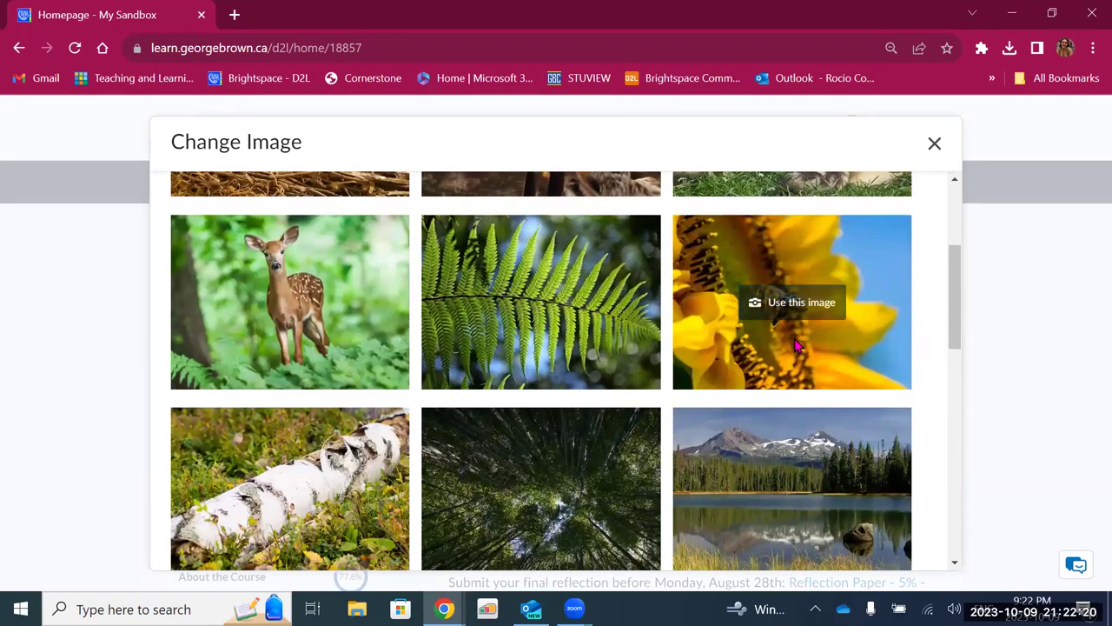
left_click(791, 303)
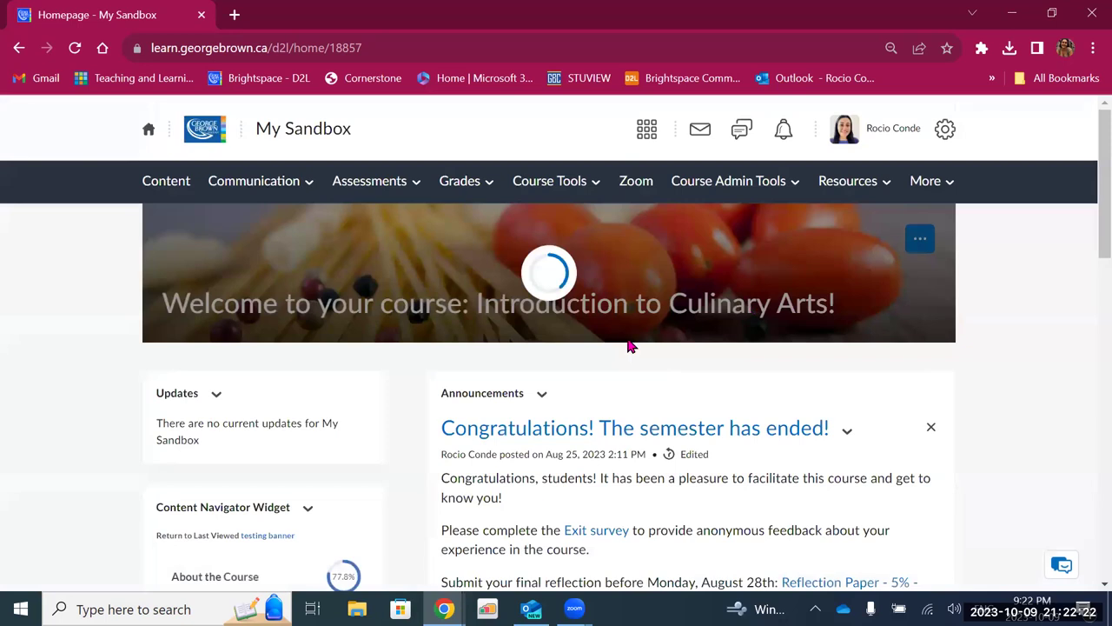
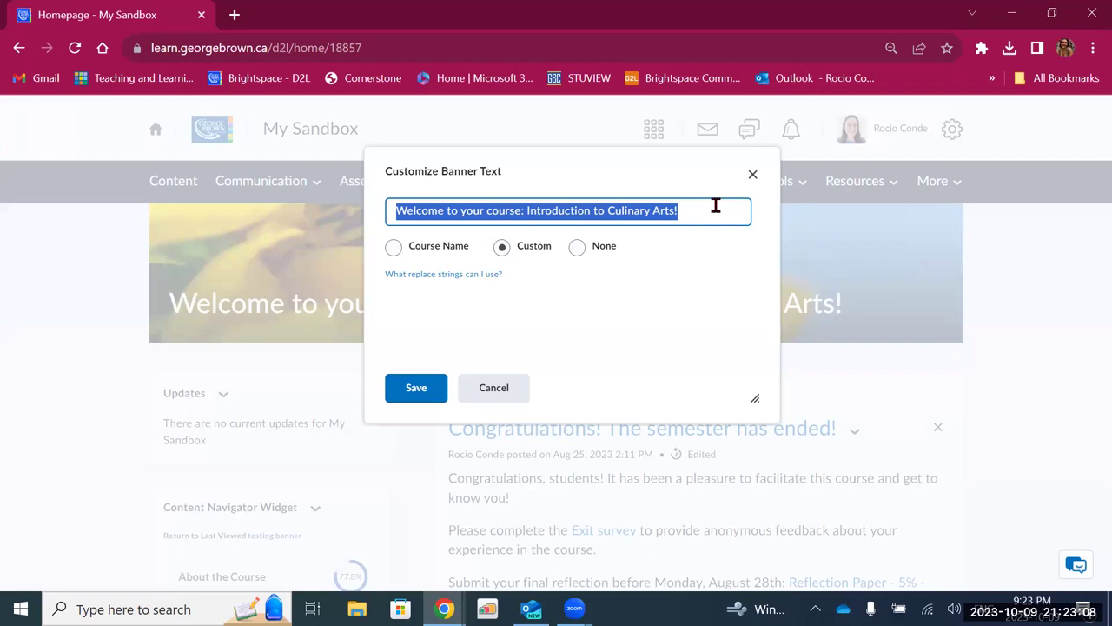
Replace the Culinary Arts welcome with 'Hello, {FirstName} {LastName}!' and save the banner
key("BackSpace")
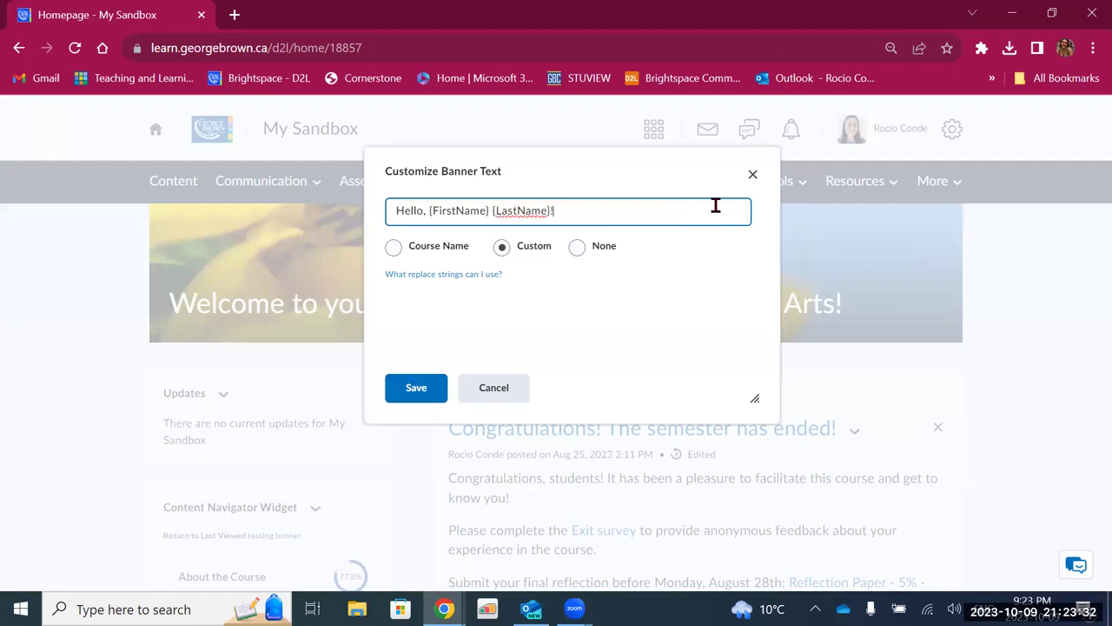
left_click(416, 393)
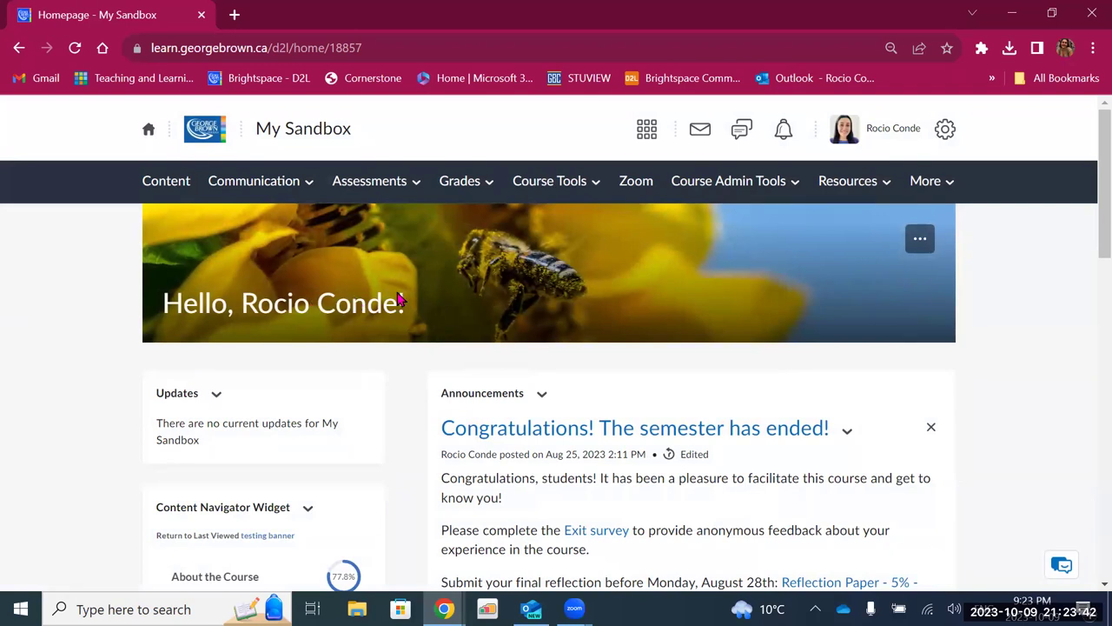
left_click(914, 243)
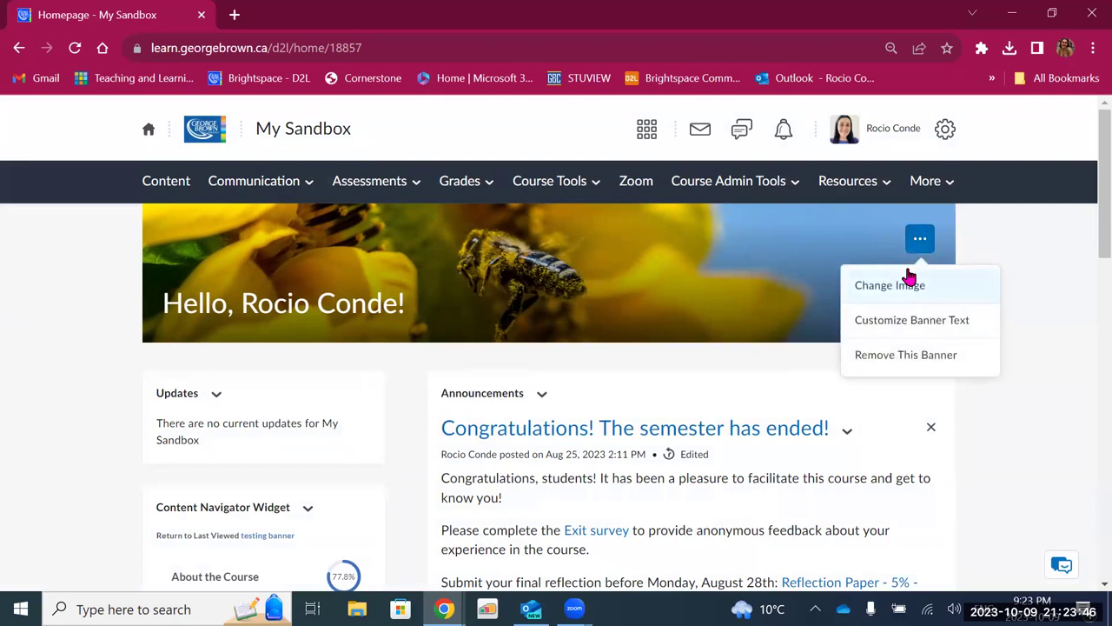
Change the banner to 'Welcome to our course: Honeybees, {FirstName} {LastName}!' and save it
left_click(881, 320)
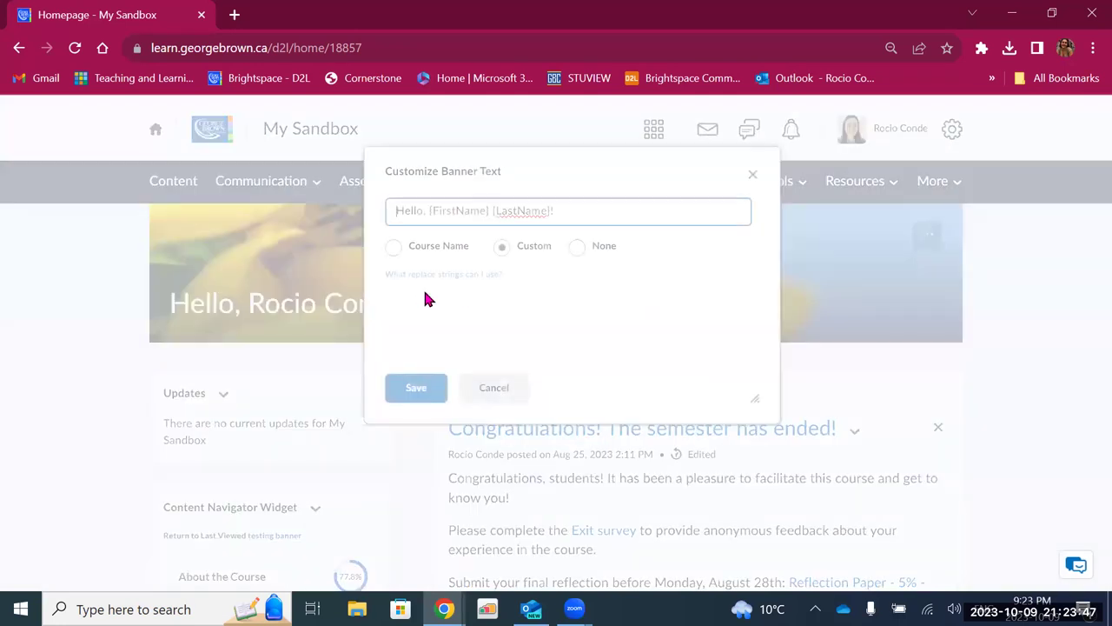
double_click(421, 211)
type("Welcome to ")
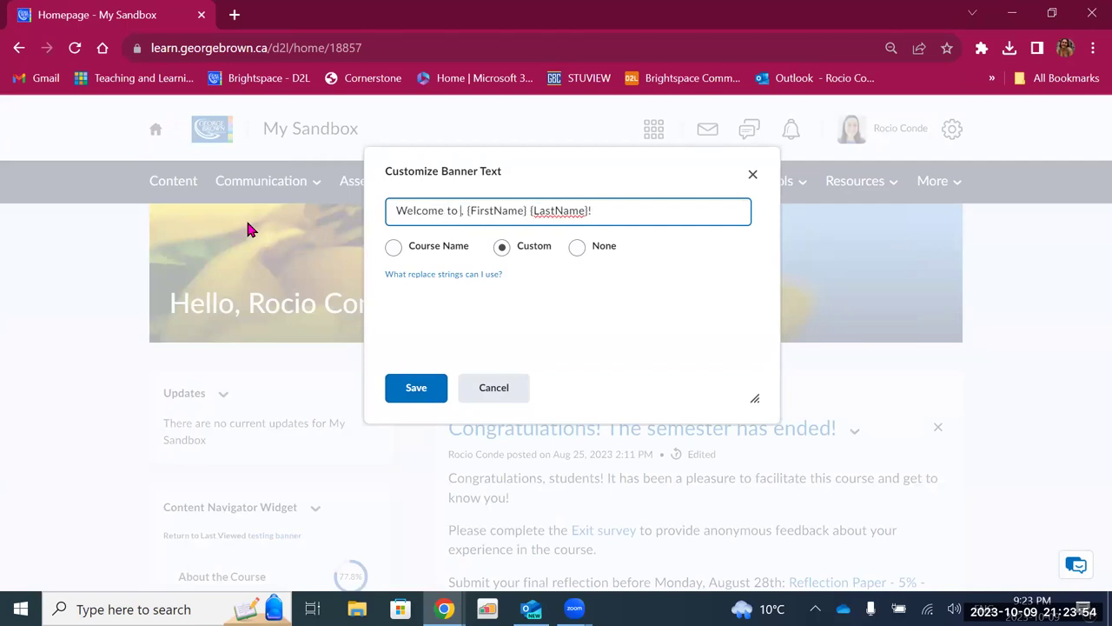
type("our course:")
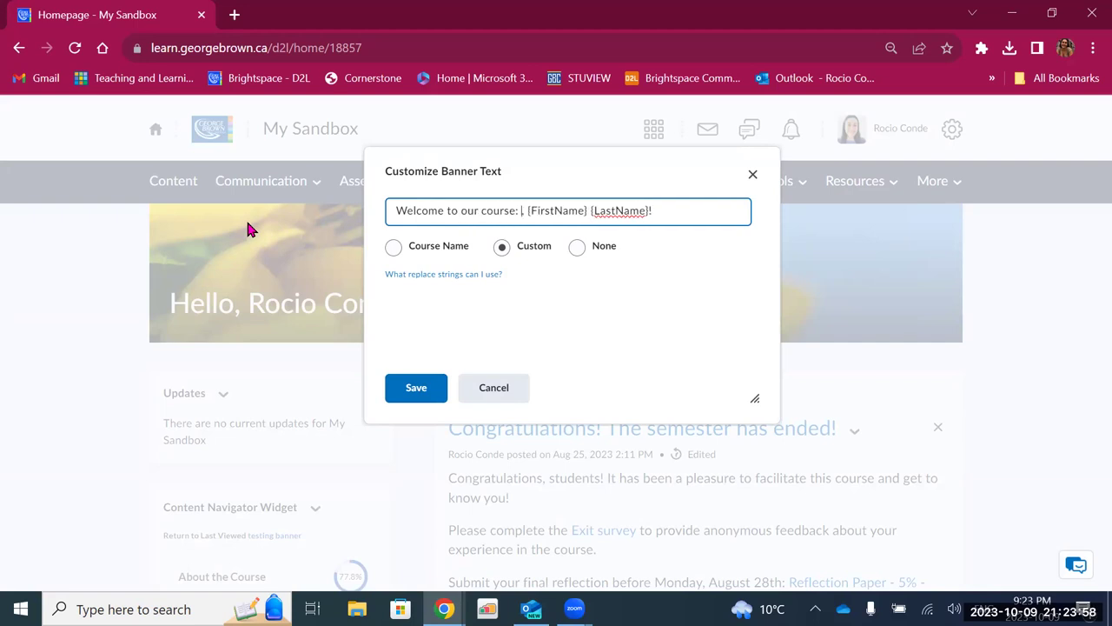
type(" Honeybees")
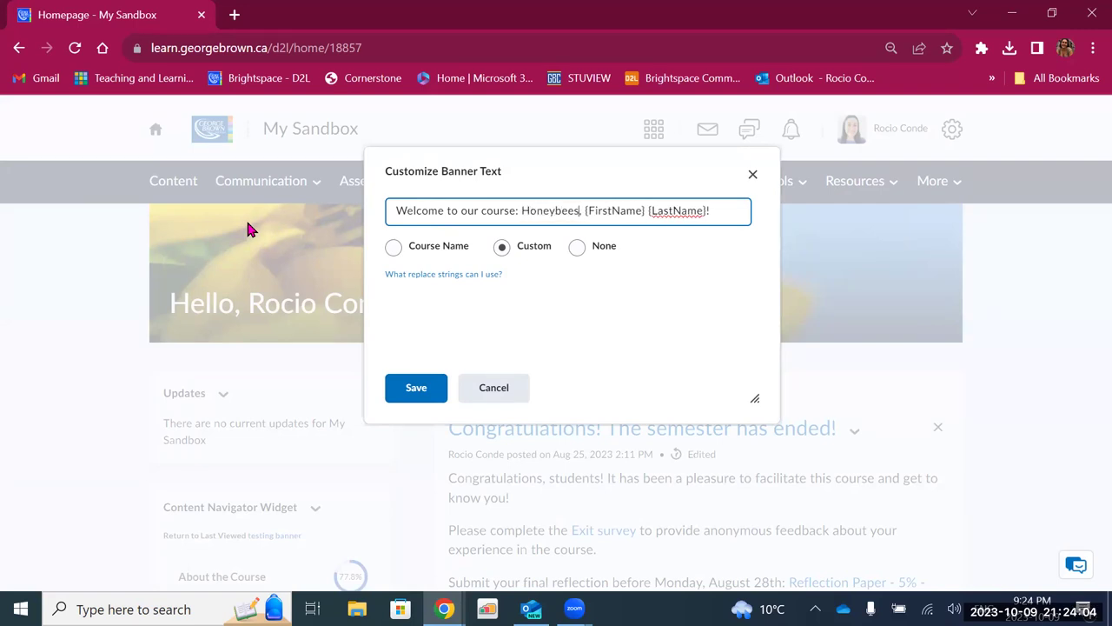
left_click(426, 388)
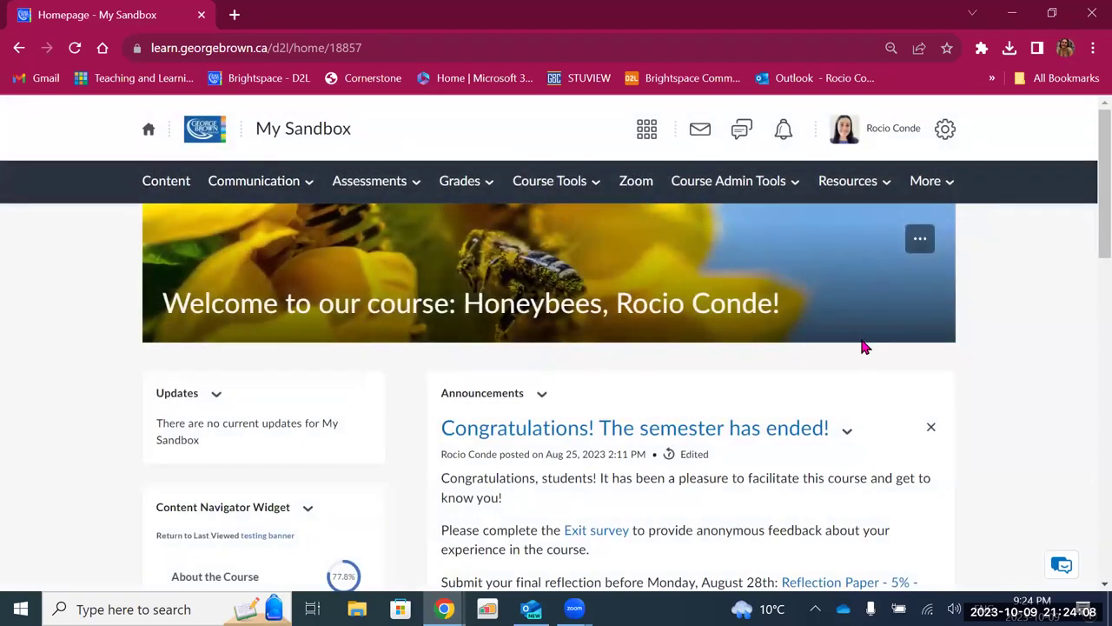
Open the banner's options menu and close it without changing anything
scroll(691, 308, "down", 1)
scroll(692, 308, "down", 1)
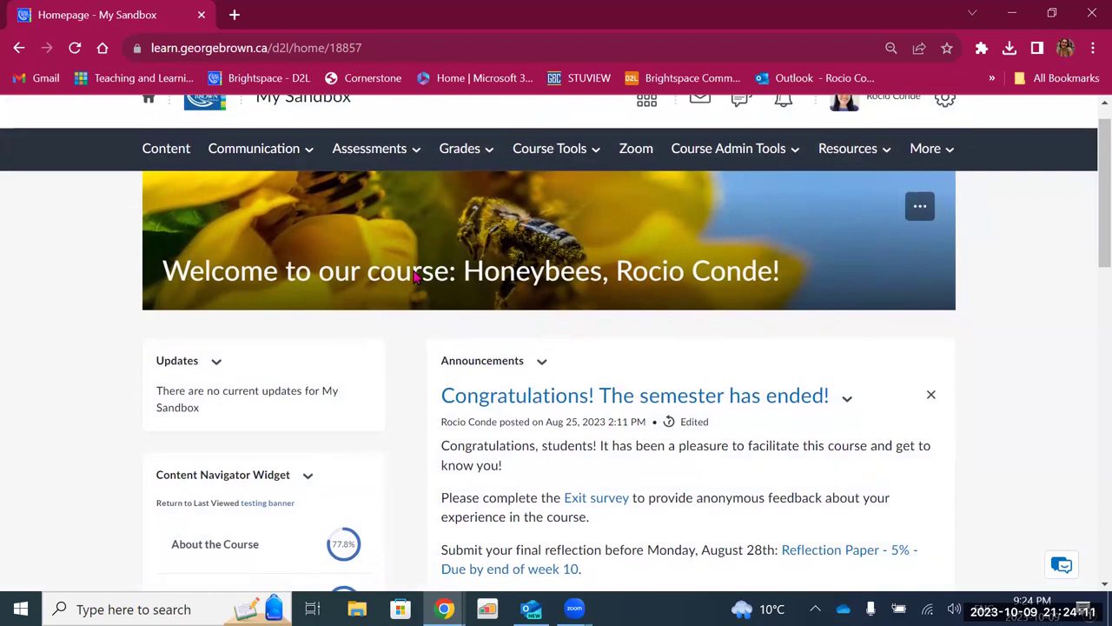
left_click(920, 210)
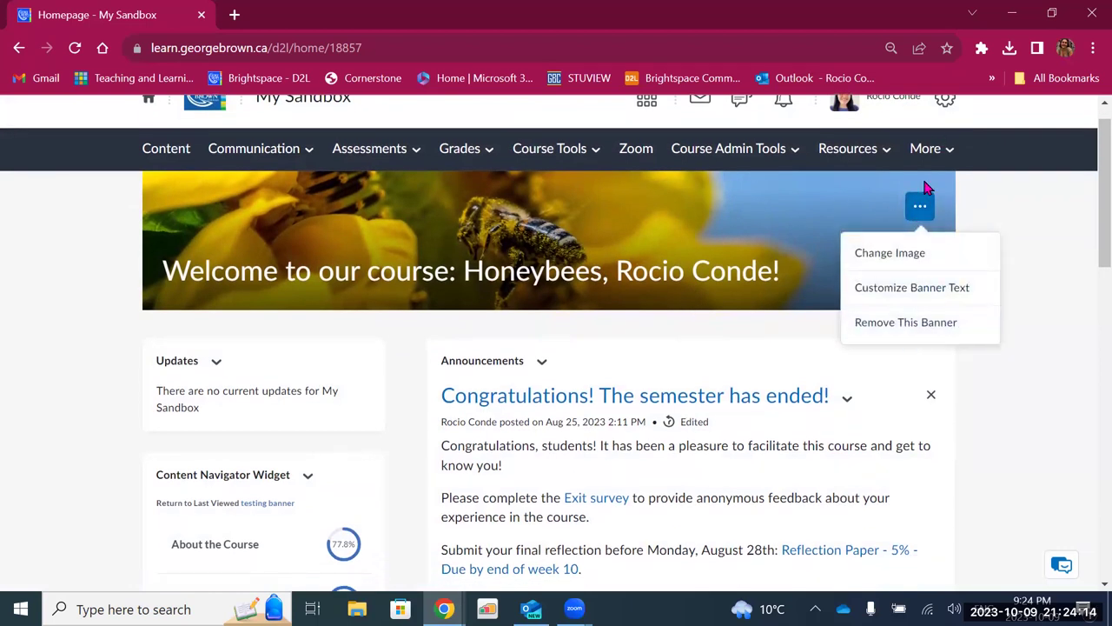
left_click(920, 207)
scroll(319, 326, "down", 1)
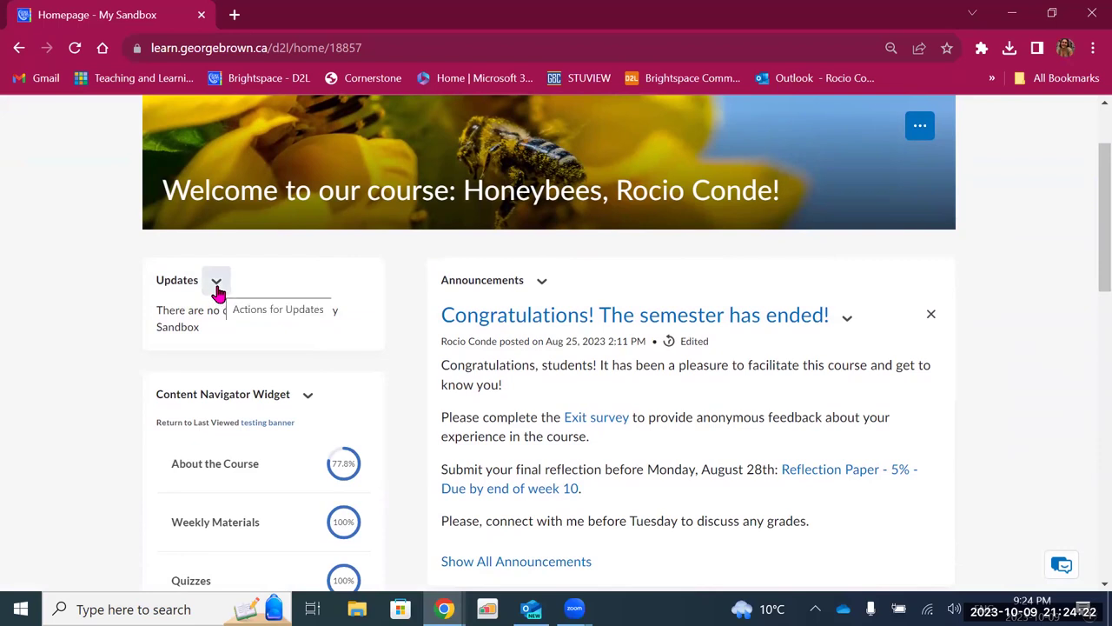
scroll(217, 293, "down", 2)
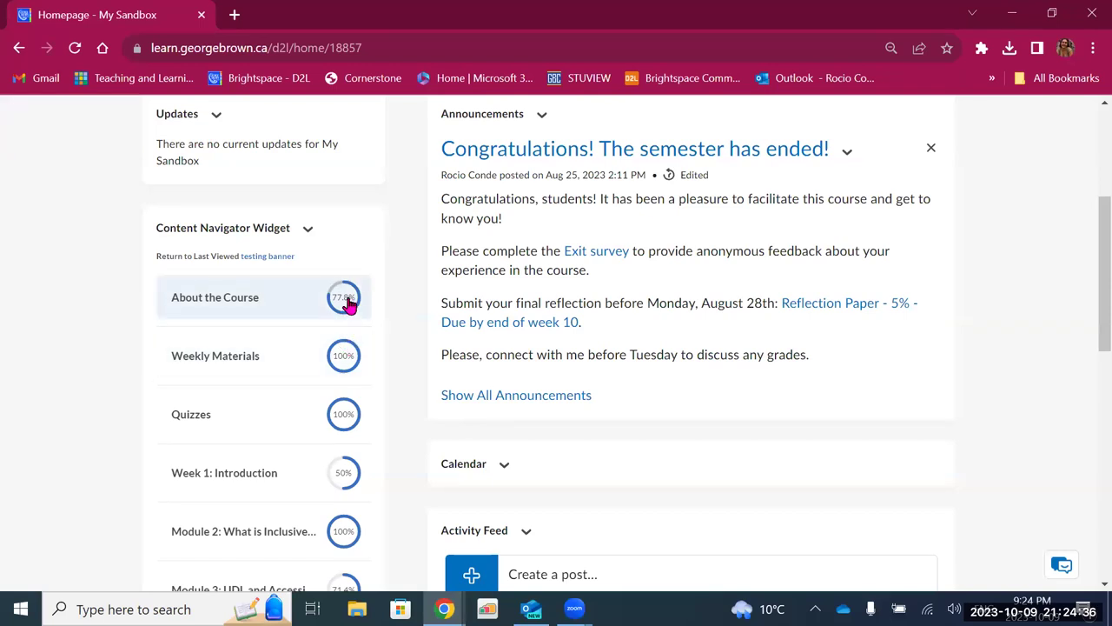
Open the About the Course module, then the Assignments folder, in the Content Navigator
left_click(251, 296)
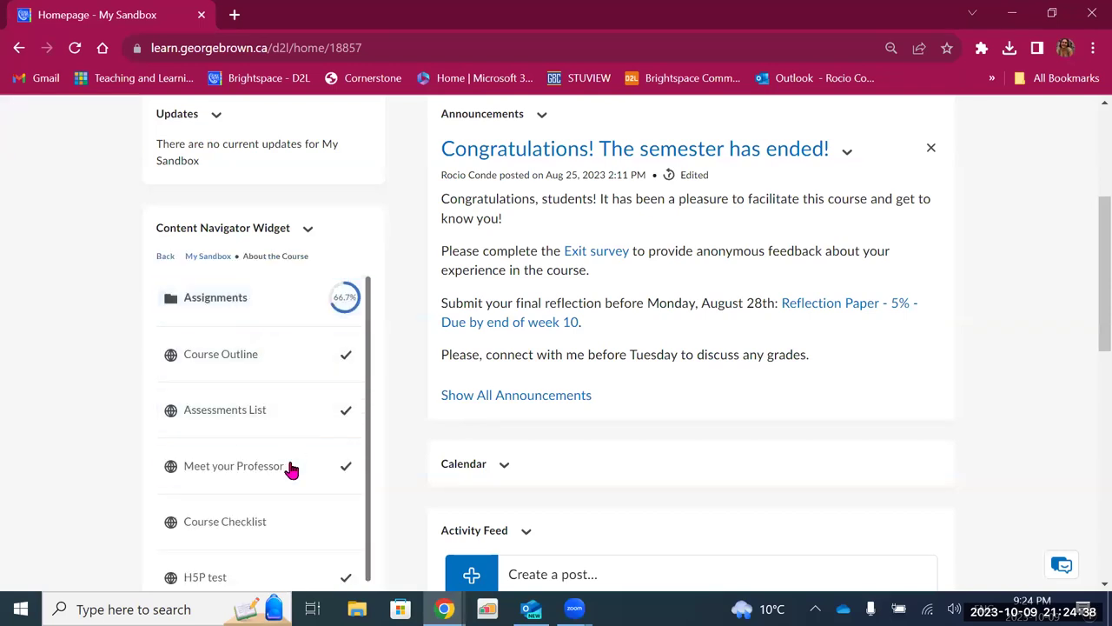
scroll(291, 470, "down", 1)
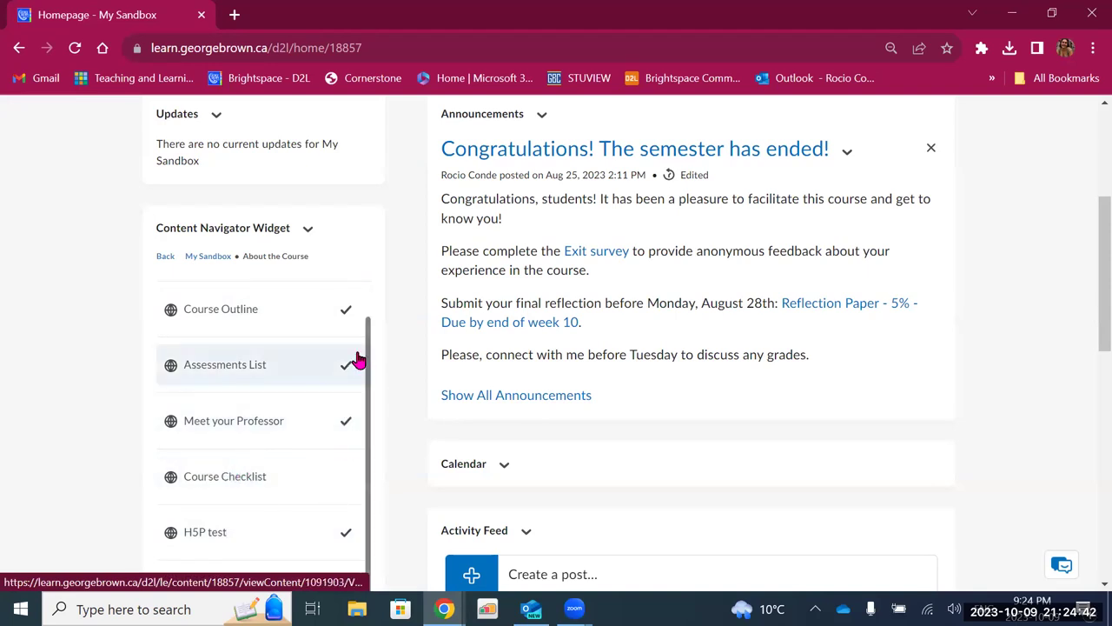
scroll(348, 349, "up", 1)
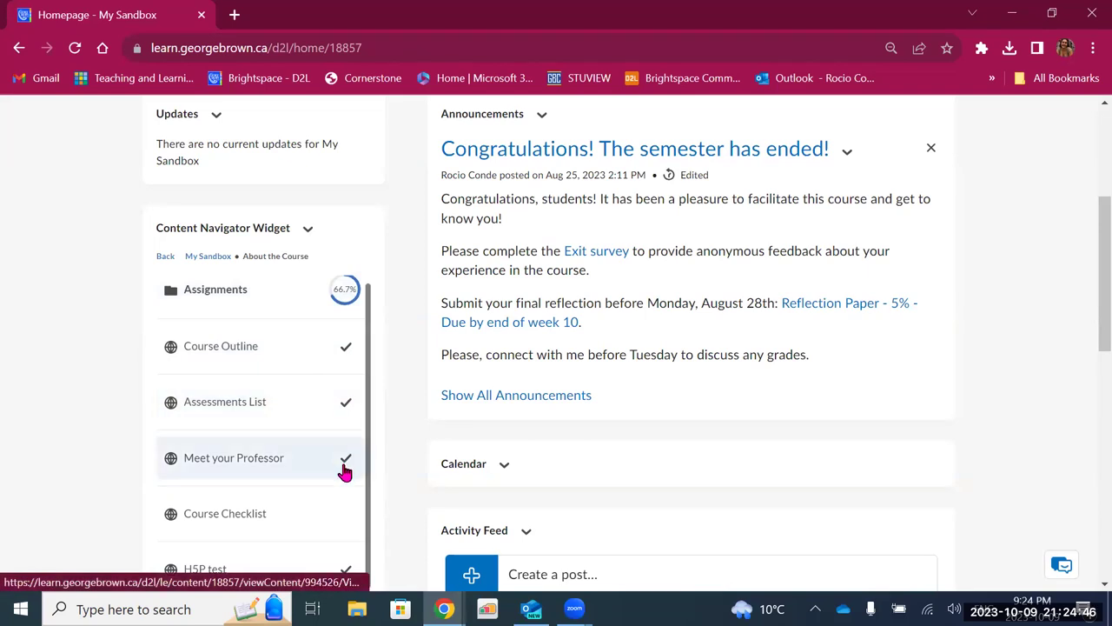
scroll(293, 527, "down", 1)
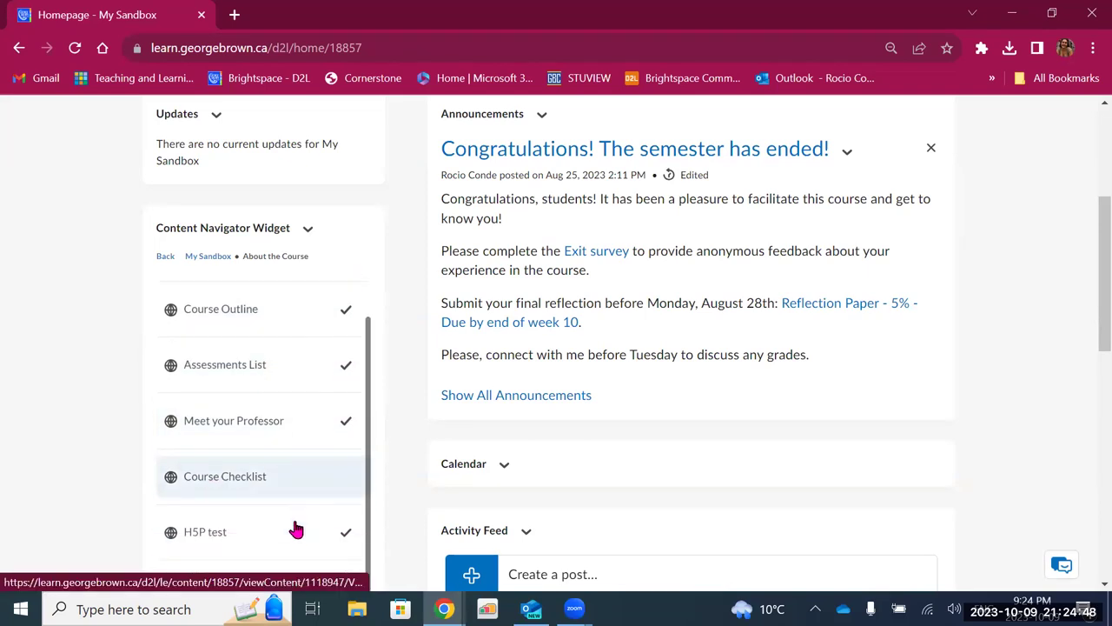
scroll(295, 435, "up", 1)
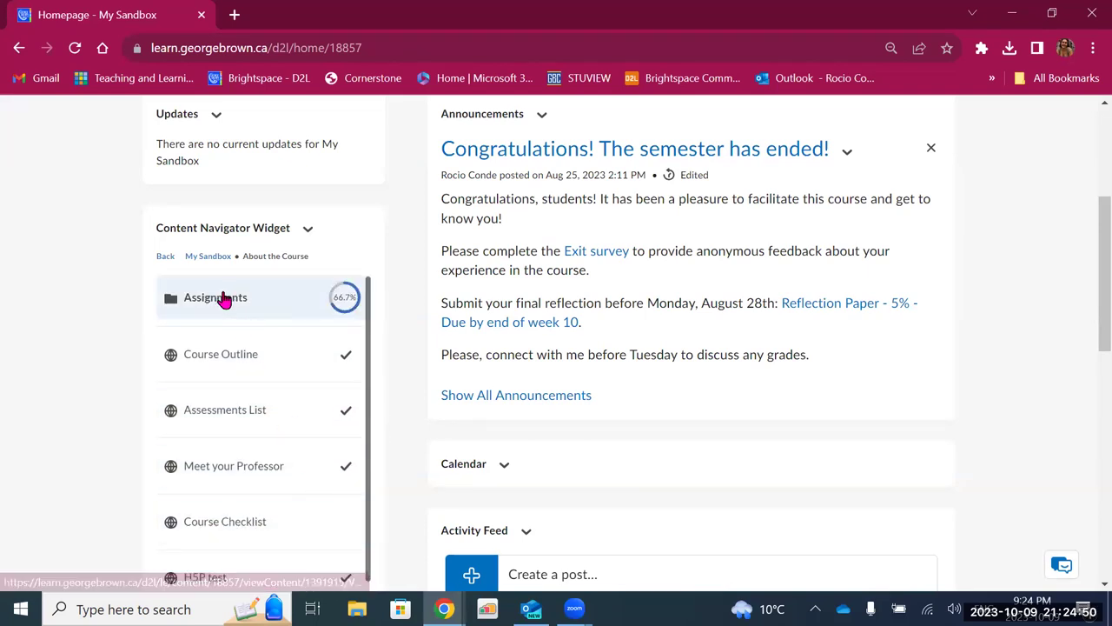
left_click(223, 298)
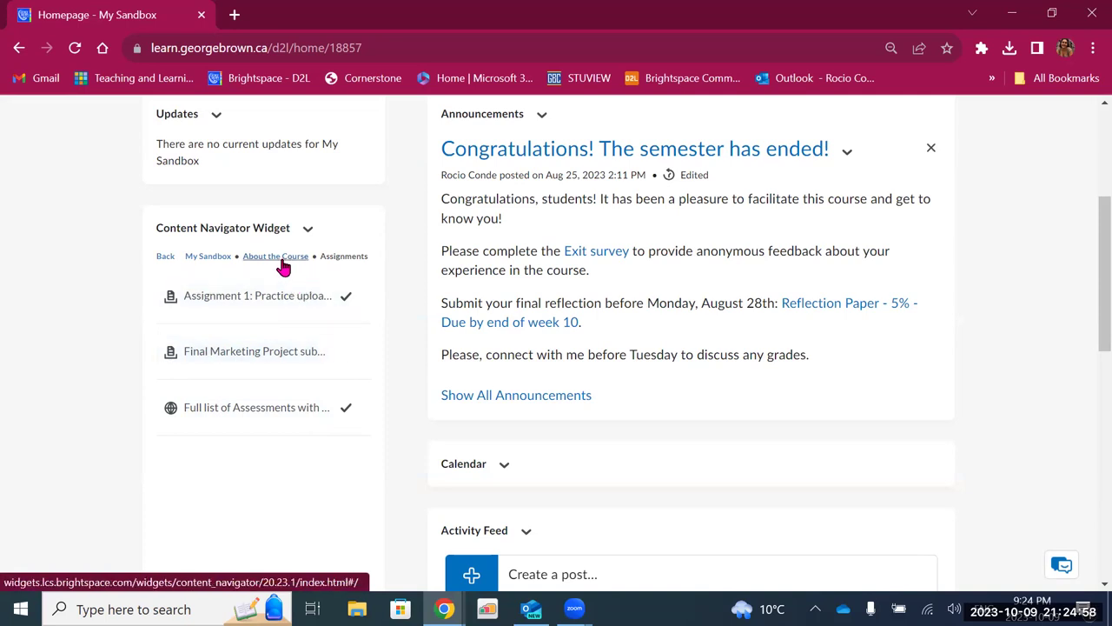
Return the navigator to the My Sandbox module list and reopen About the Course
left_click(206, 260)
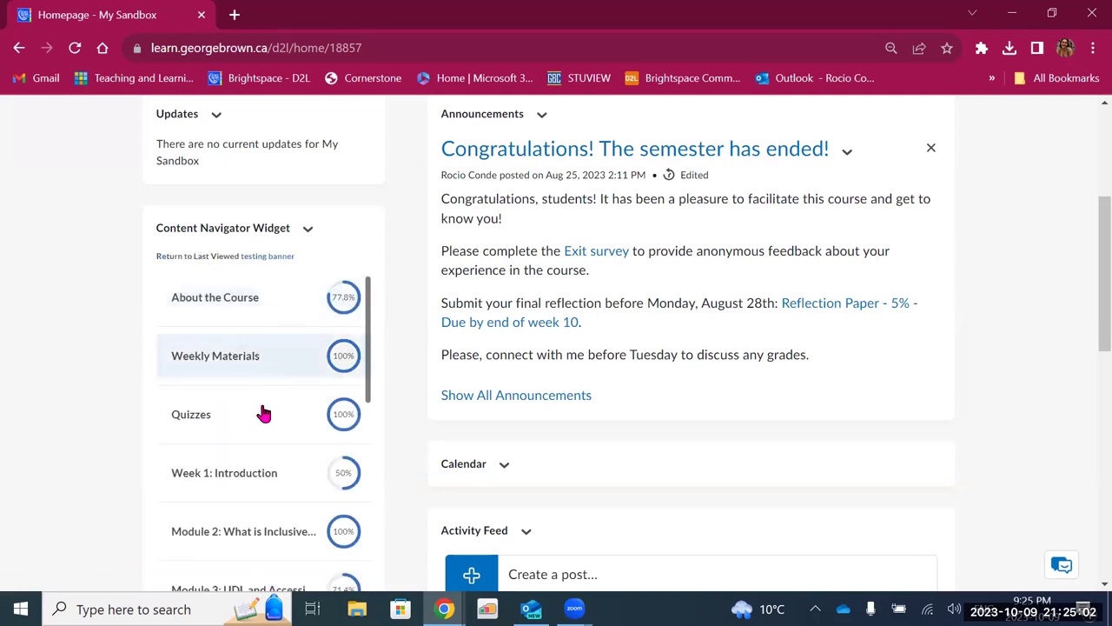
scroll(256, 426, "down", 3)
scroll(259, 428, "down", 1)
scroll(259, 429, "up", 2)
scroll(259, 429, "down", 4)
scroll(259, 428, "down", 8)
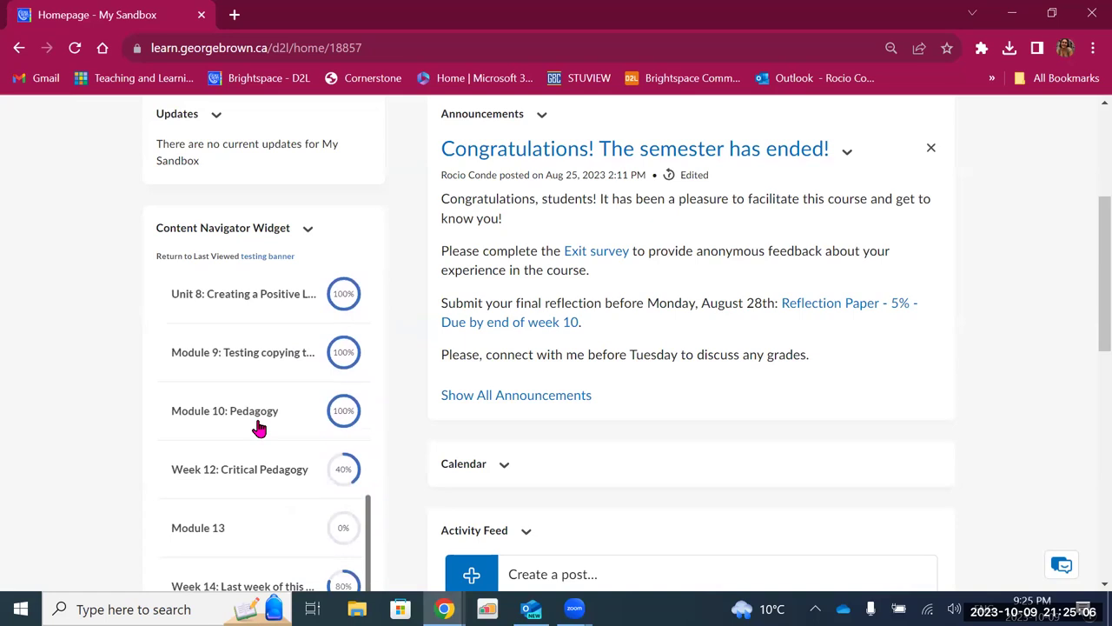
scroll(259, 428, "up", 8)
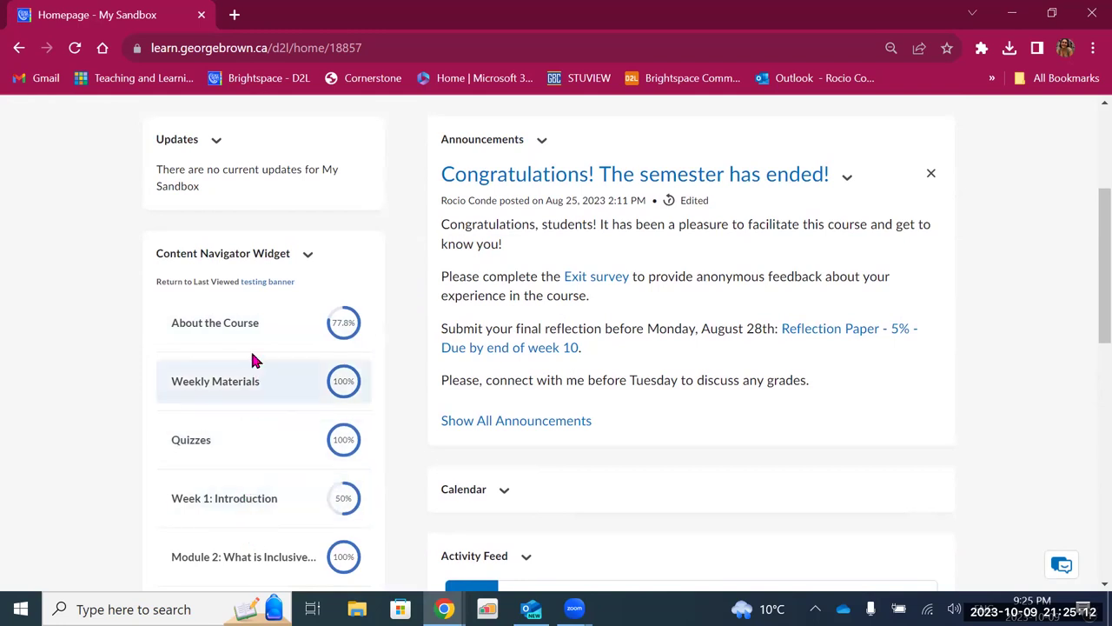
left_click(245, 331)
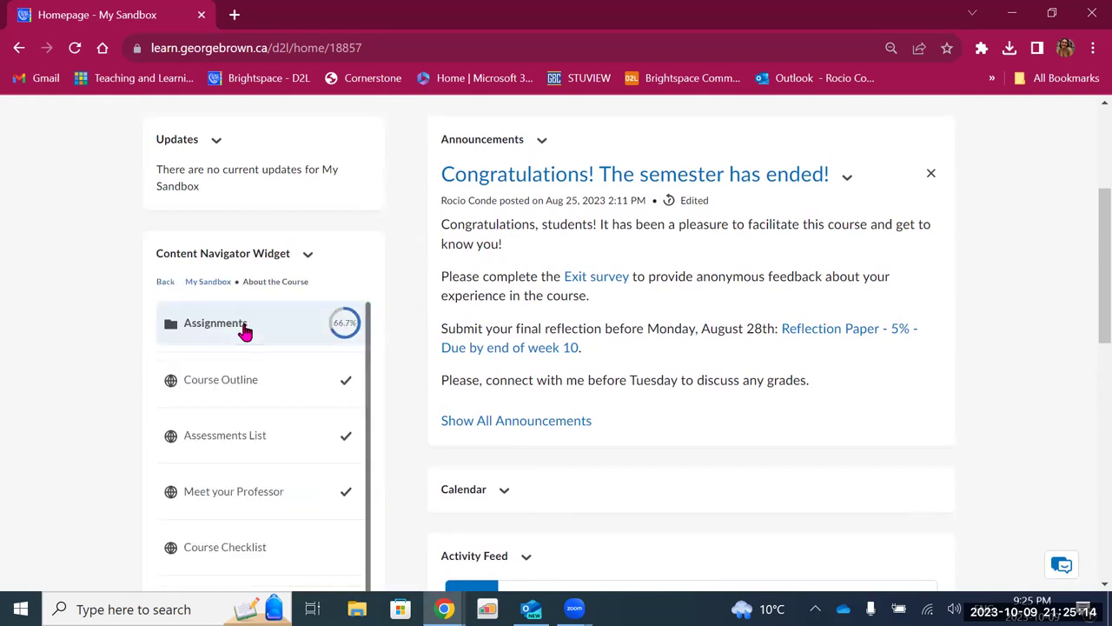
left_click(223, 384)
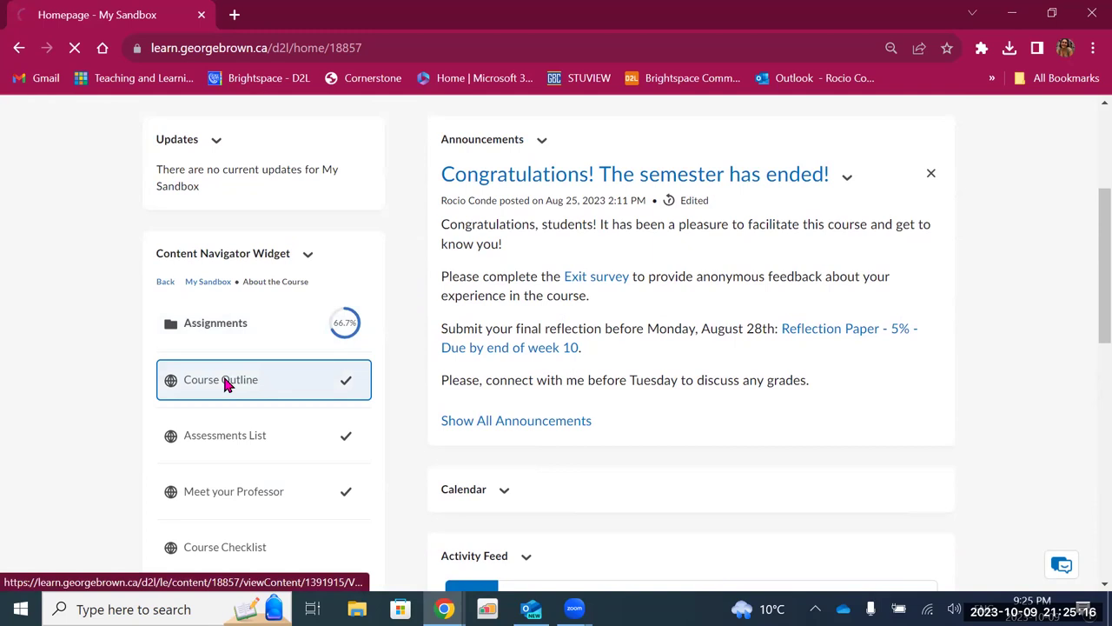
scroll(414, 423, "down", 2)
scroll(414, 424, "up", 2)
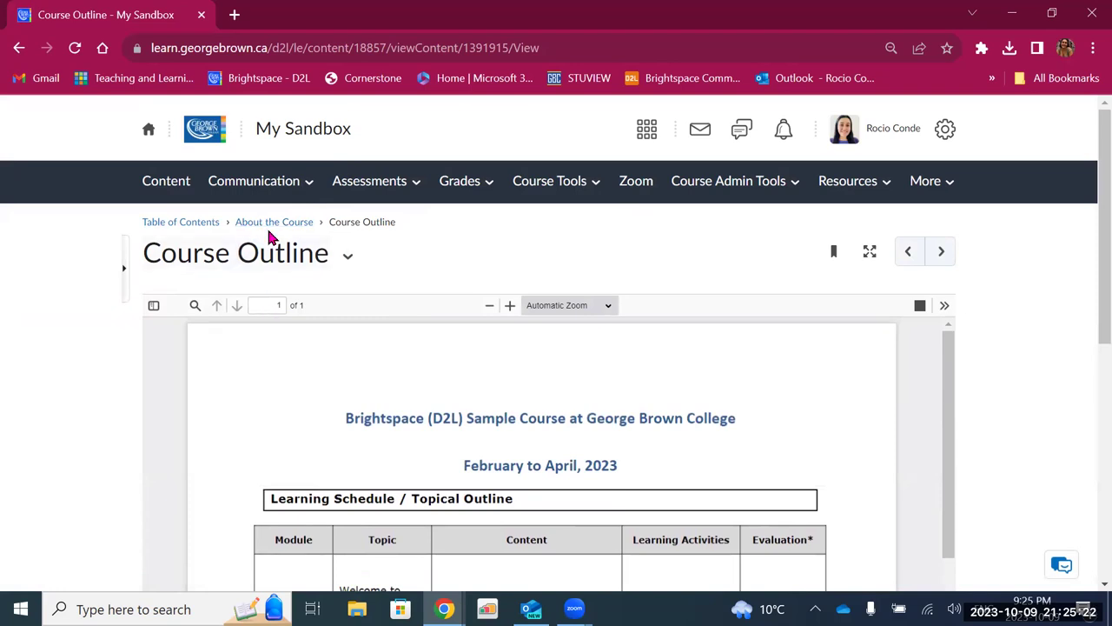
left_click(198, 224)
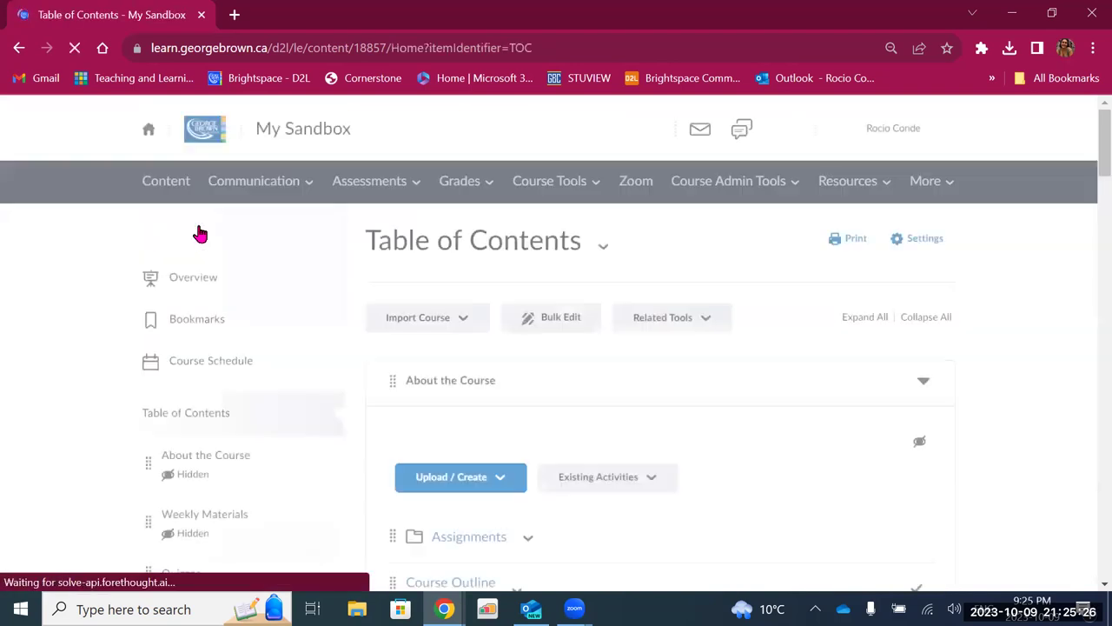
scroll(220, 467, "down", 2)
scroll(220, 467, "down", 3)
scroll(218, 465, "up", 4)
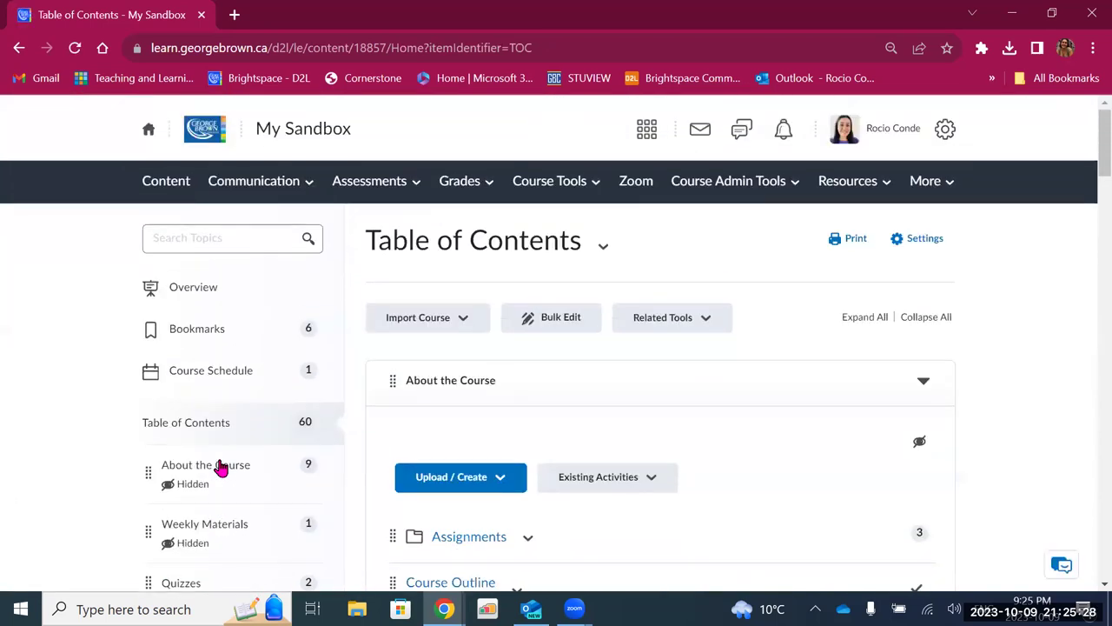
left_click(313, 126)
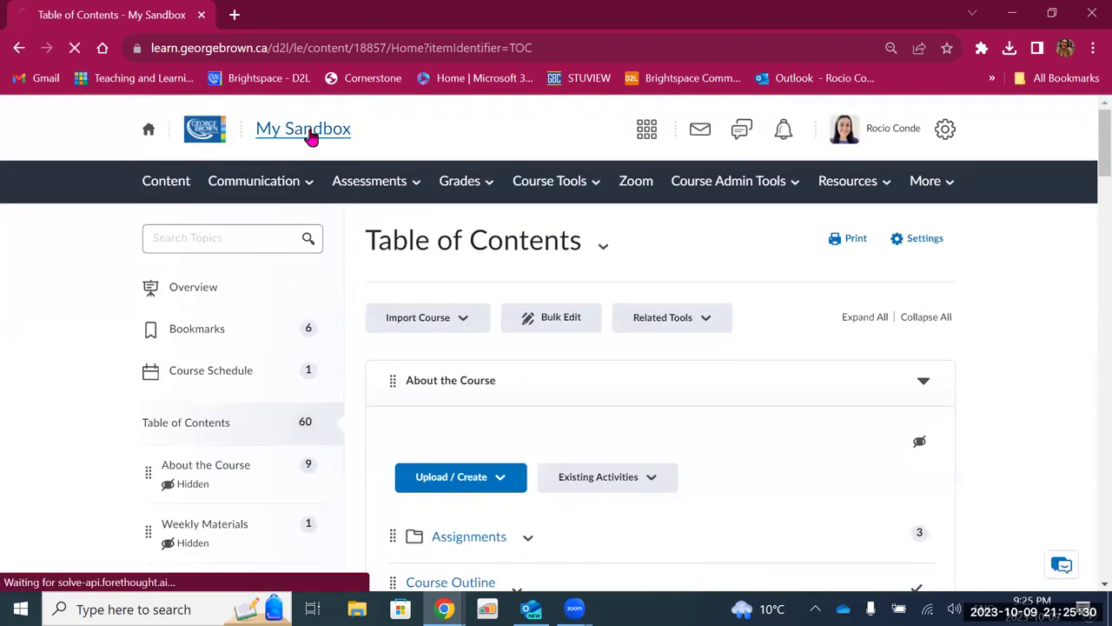
scroll(308, 333, "down", 5)
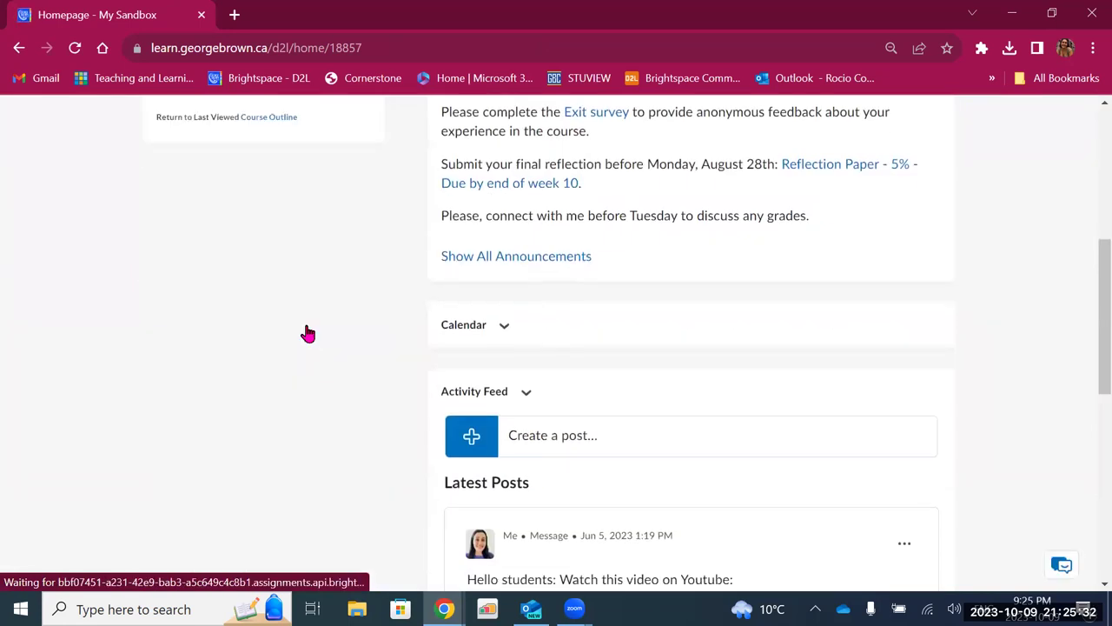
scroll(255, 365, "up", 2)
scroll(258, 331, "up", 1)
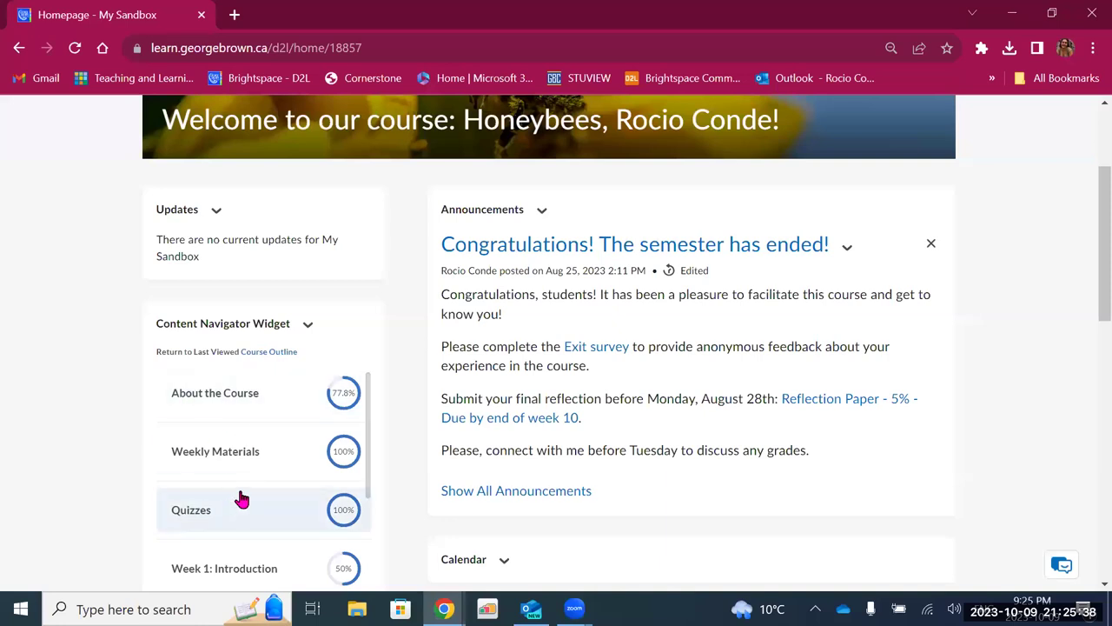
scroll(239, 499, "up", 2)
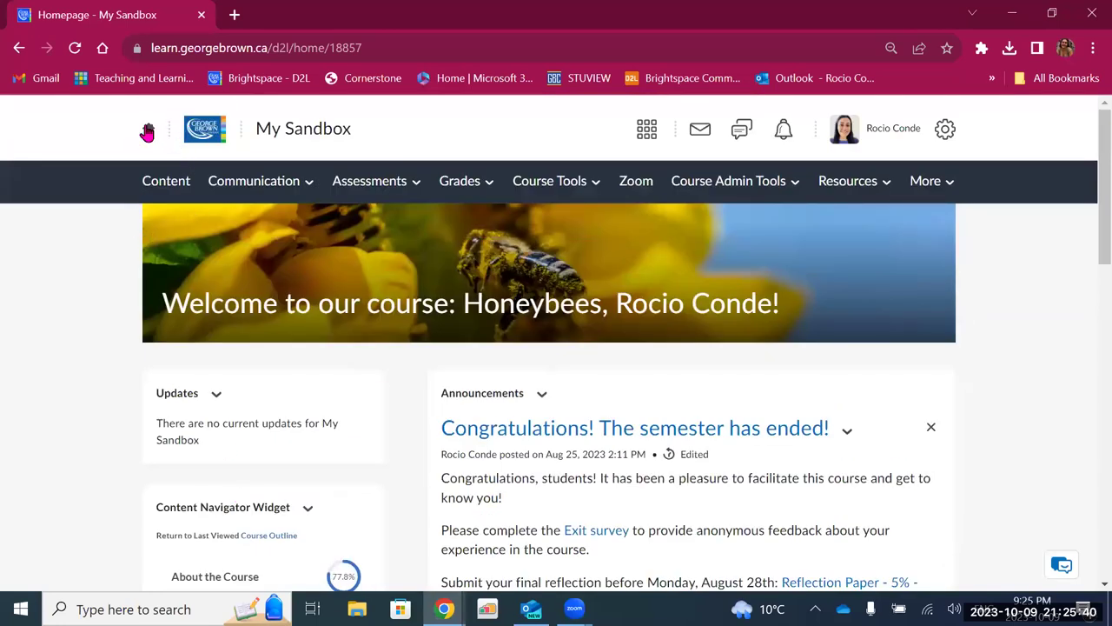
scroll(205, 224, "down", 5)
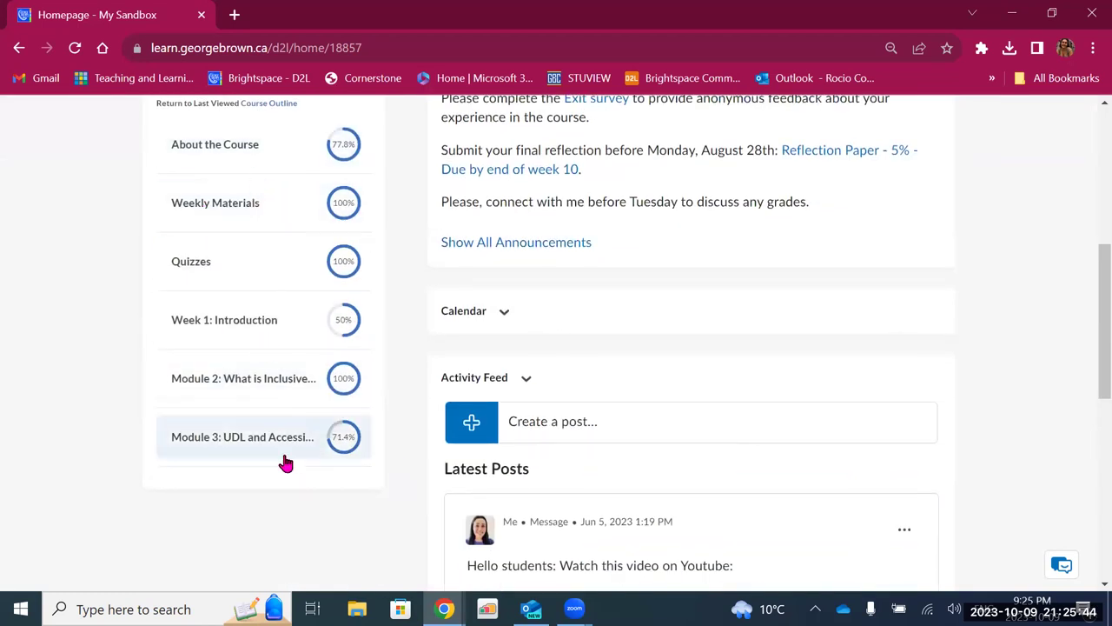
left_click(257, 323)
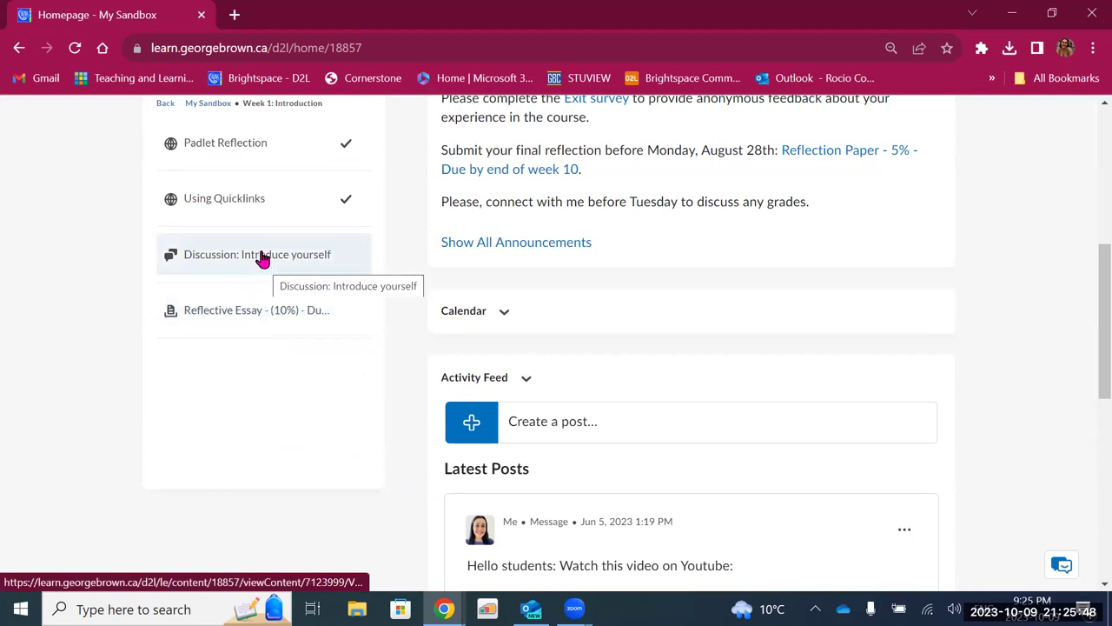
scroll(265, 255, "up", 4)
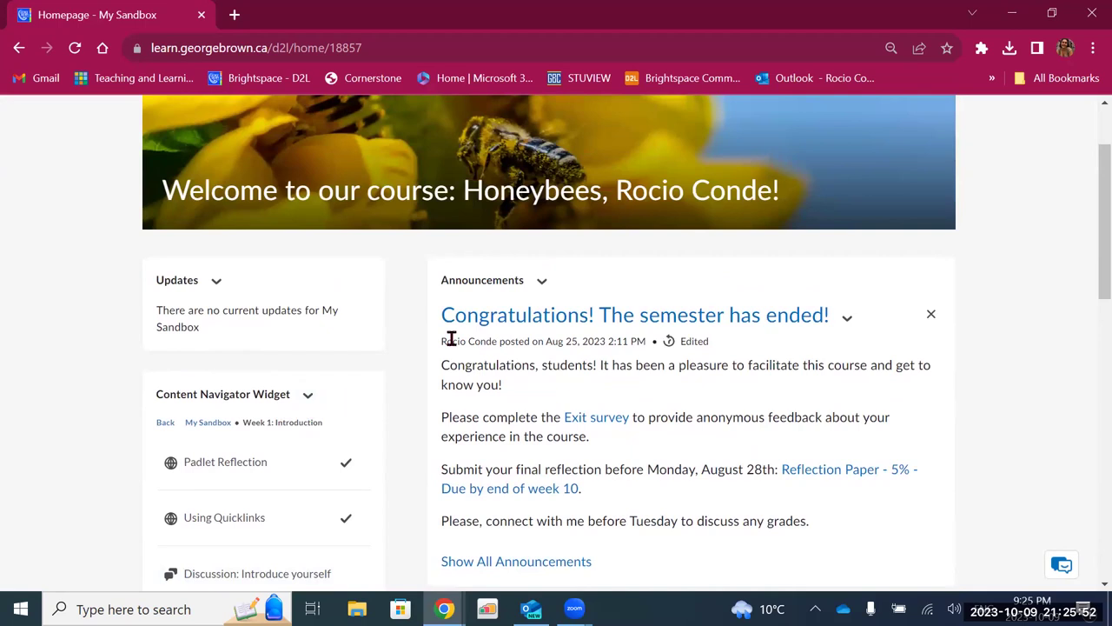
scroll(491, 340, "down", 1)
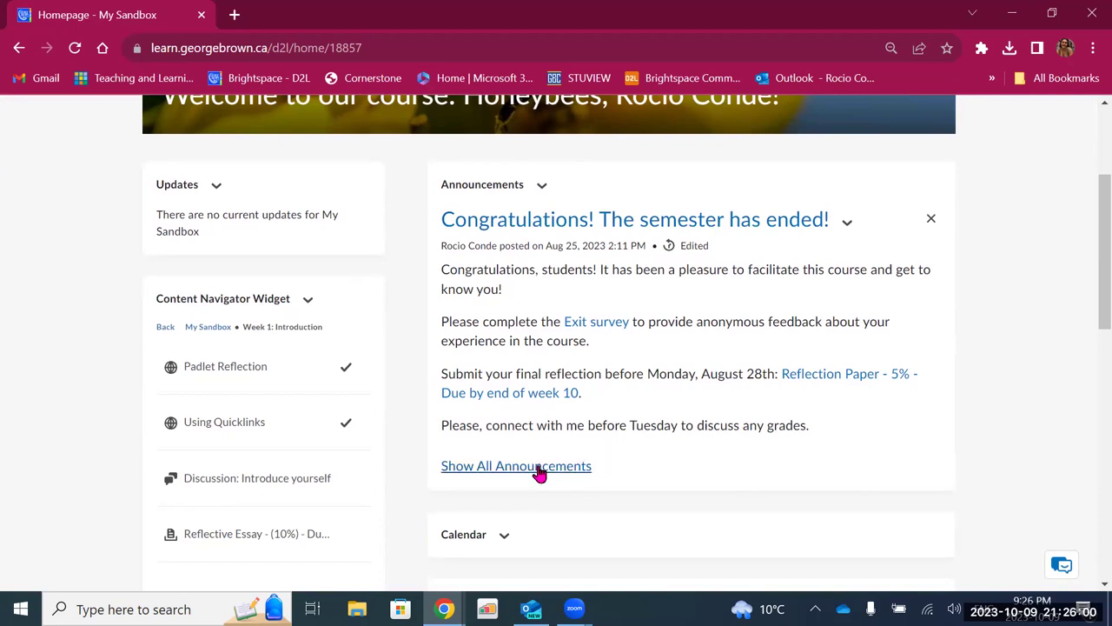
left_click(511, 474)
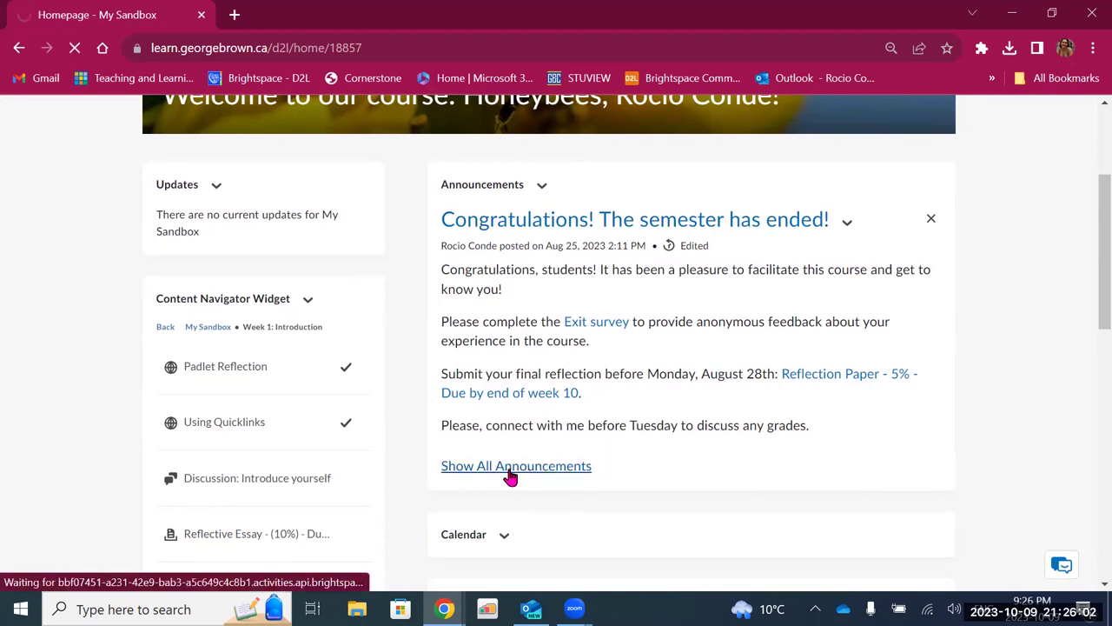
scroll(385, 504, "down", 2)
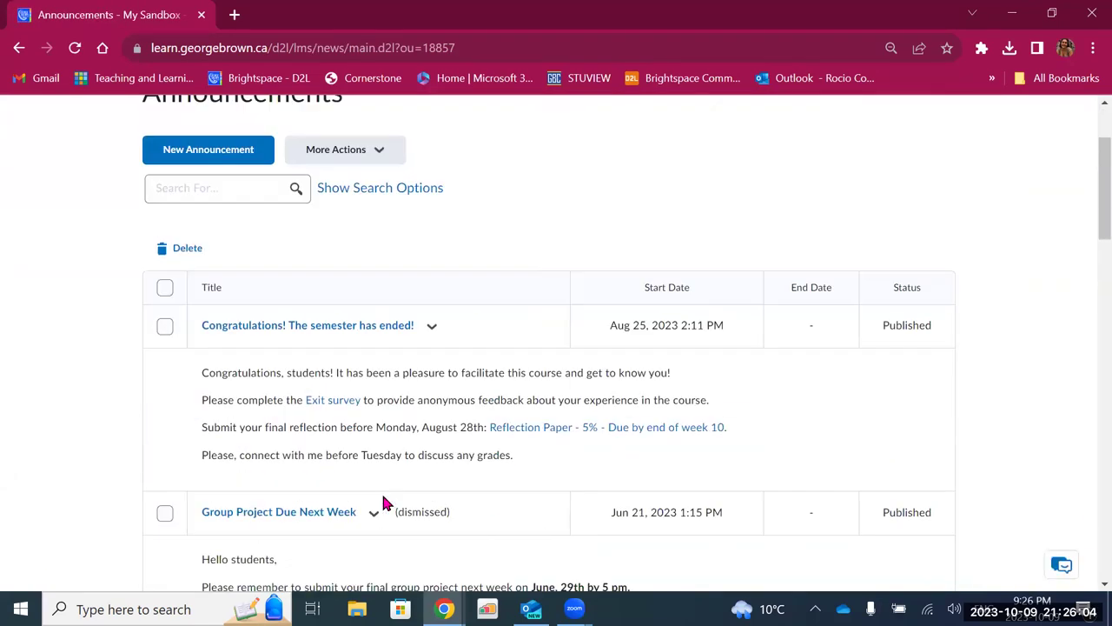
scroll(383, 503, "down", 4)
scroll(382, 494, "up", 5)
scroll(383, 494, "down", 1)
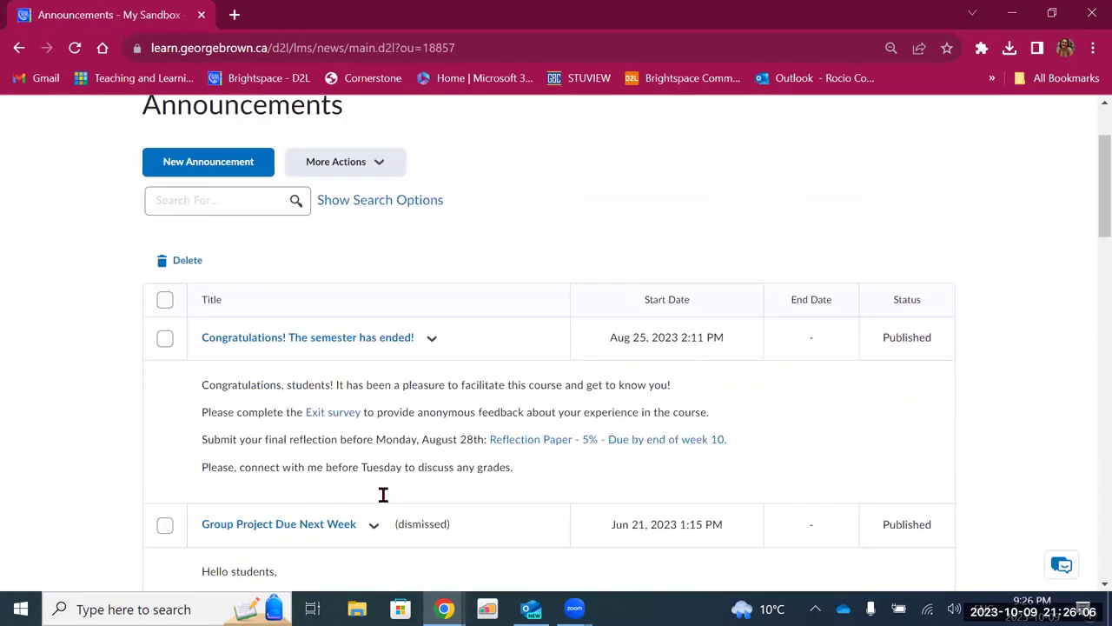
scroll(384, 494, "down", 5)
scroll(385, 501, "up", 2)
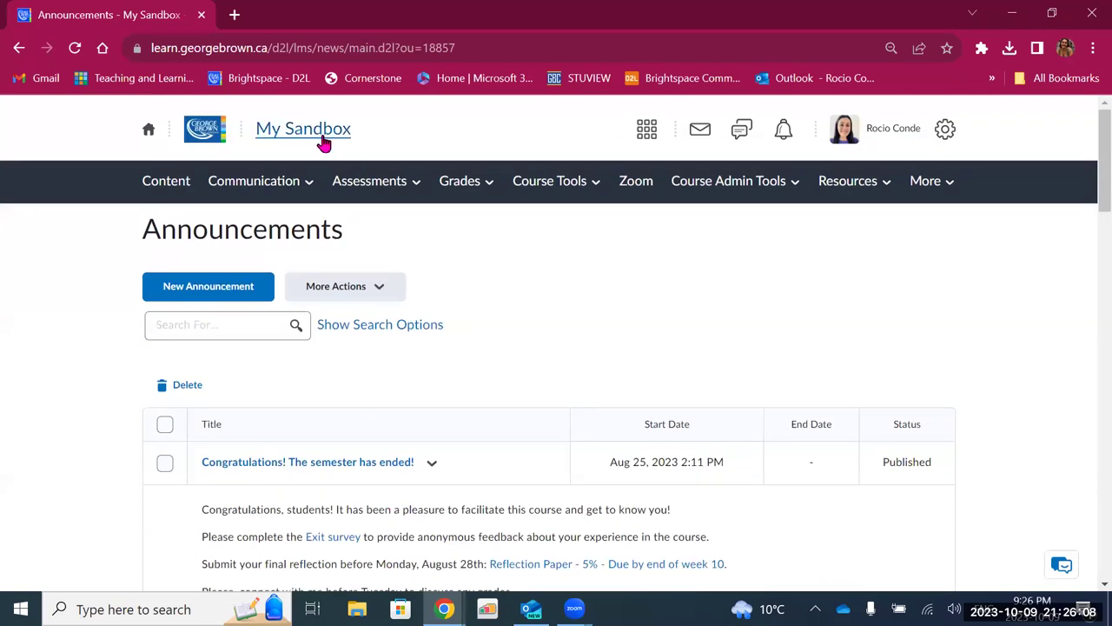
left_click(322, 141)
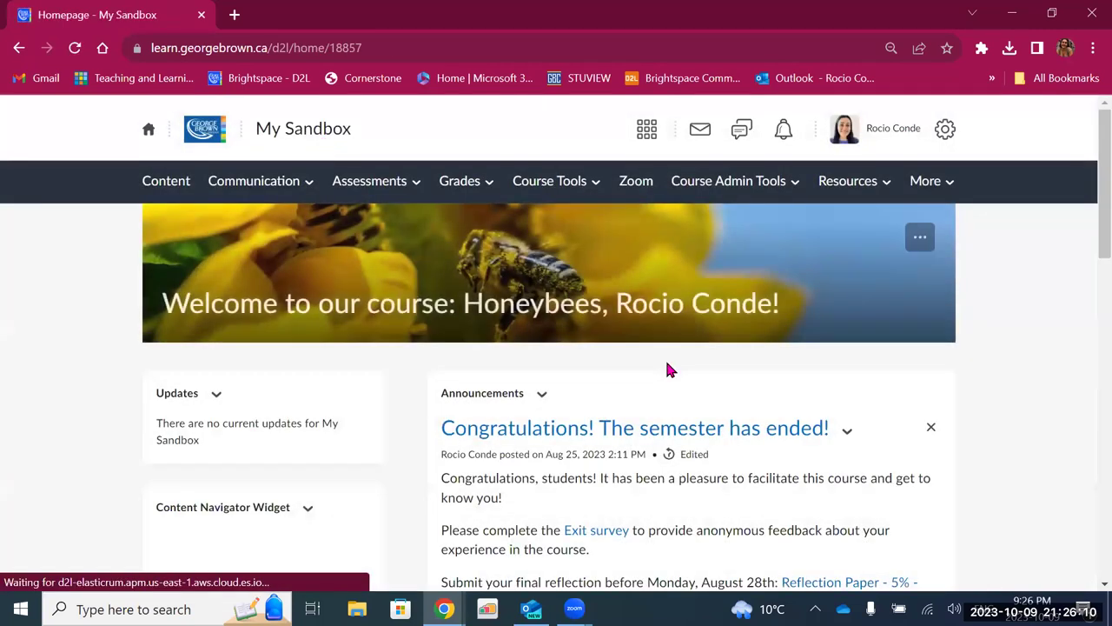
scroll(665, 361, "down", 2)
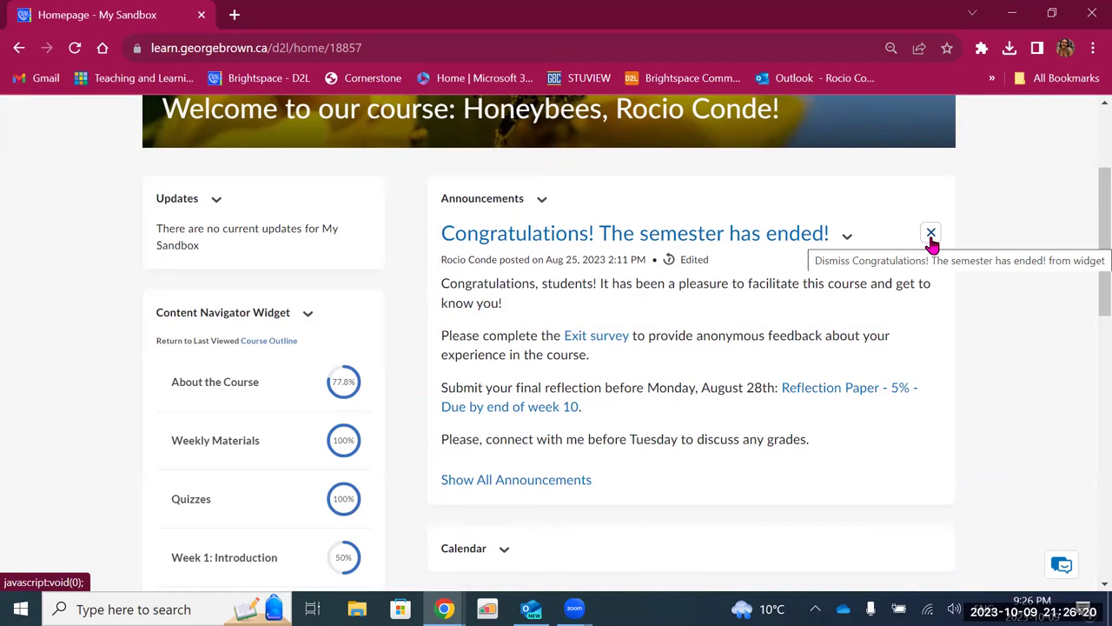
Dismiss the semester-ended announcement, then collapse and re-expand the Announcements widget
left_click(930, 235)
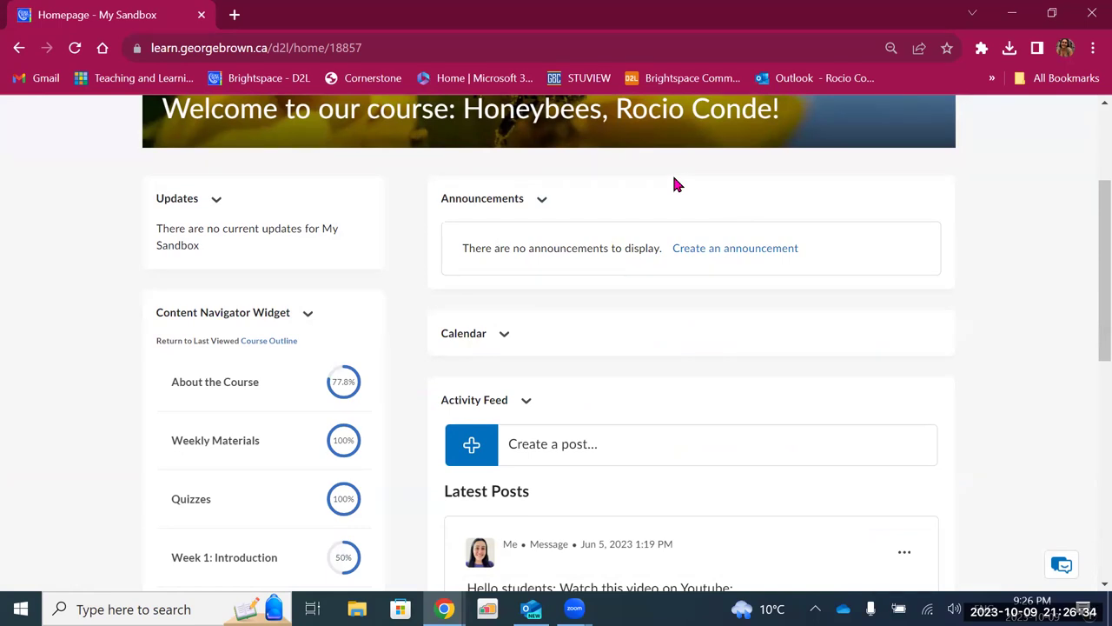
left_click(541, 202)
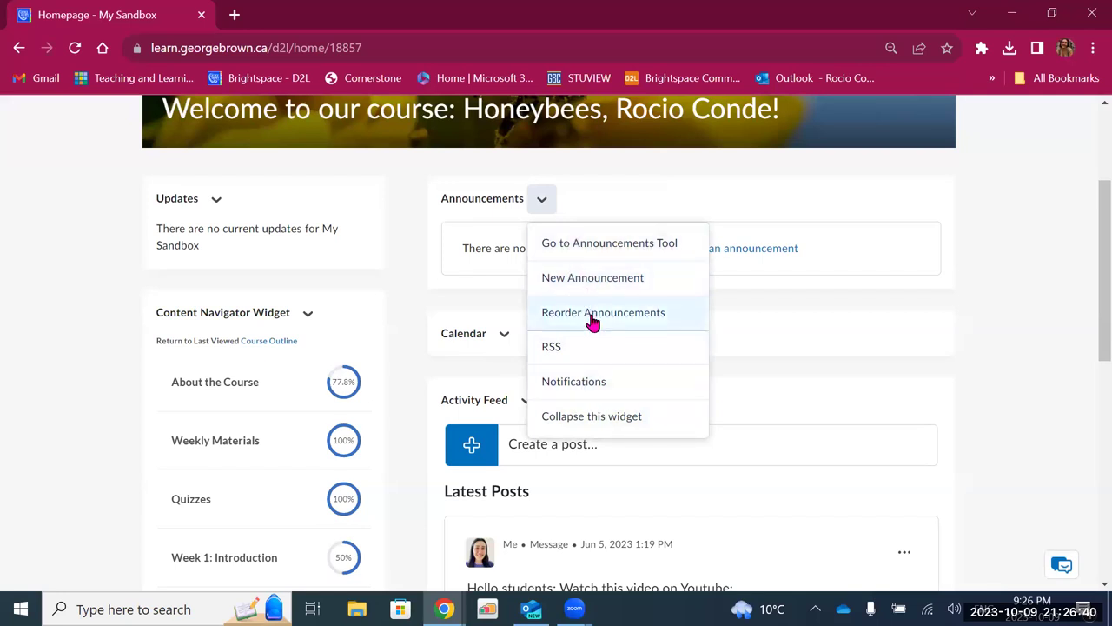
left_click(580, 417)
left_click(532, 211)
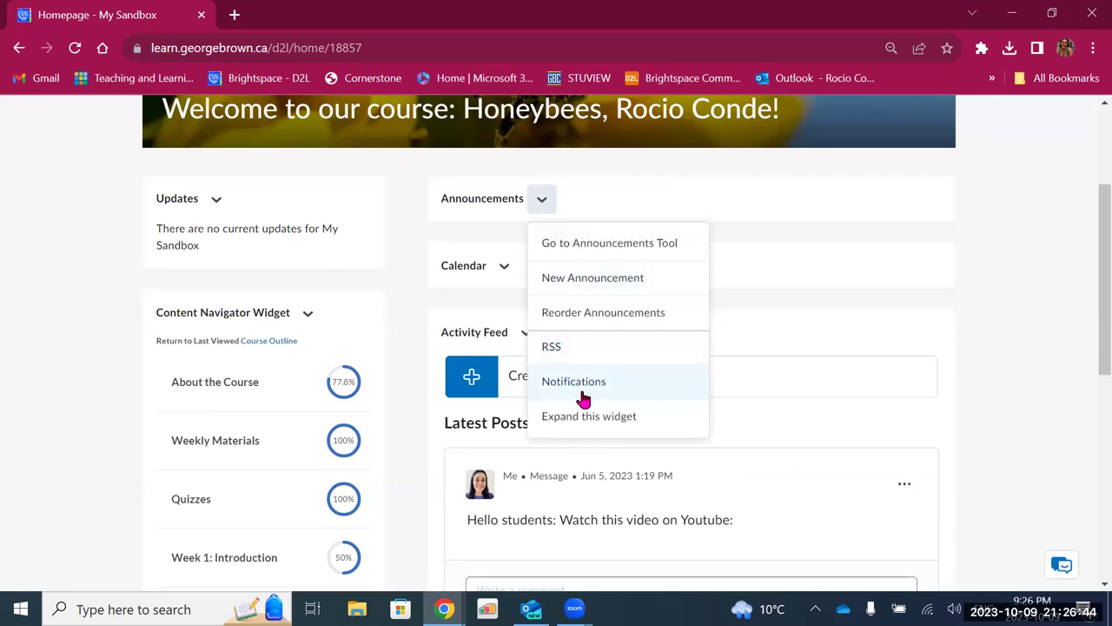
left_click(584, 415)
Expand the Calendar widget and preview its October 2023 month view and three upcoming events
scroll(626, 246, "down", 2)
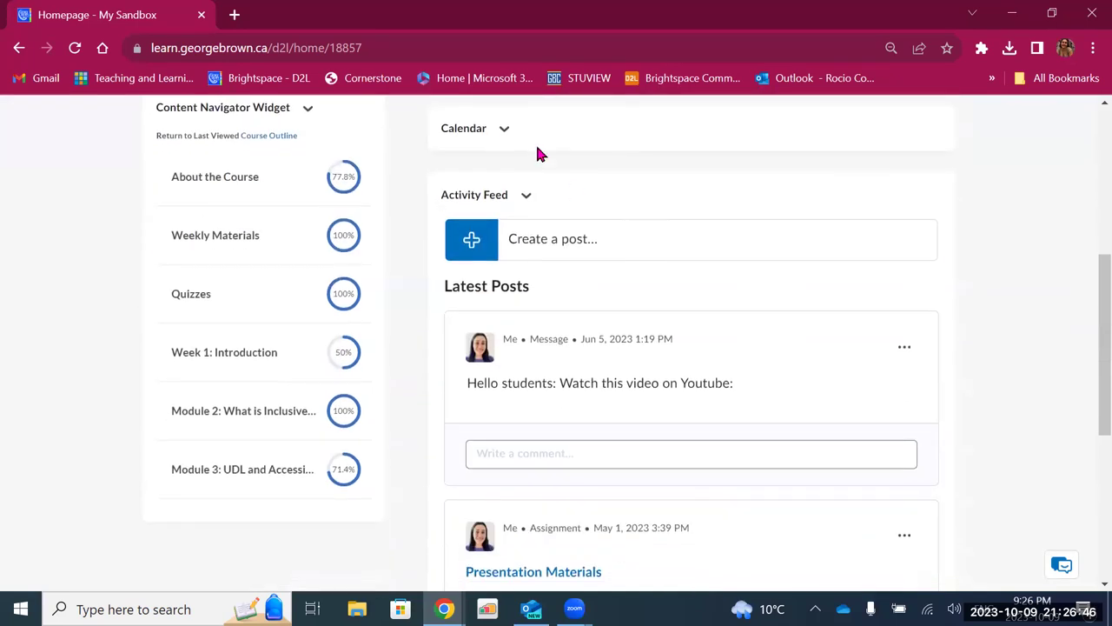
left_click(540, 246)
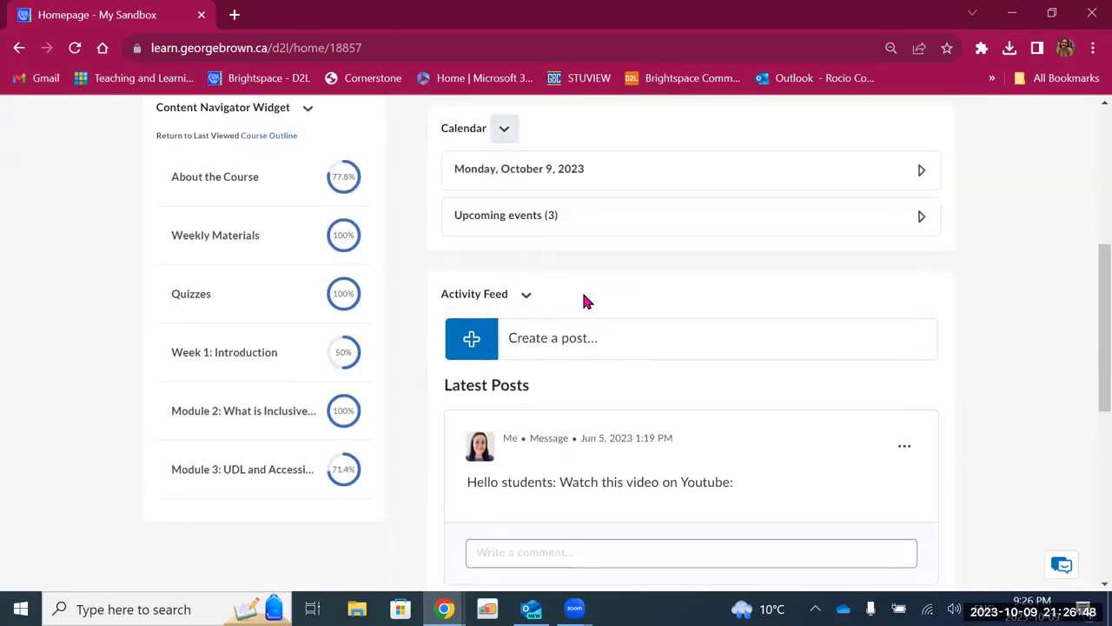
scroll(582, 217, "up", 1)
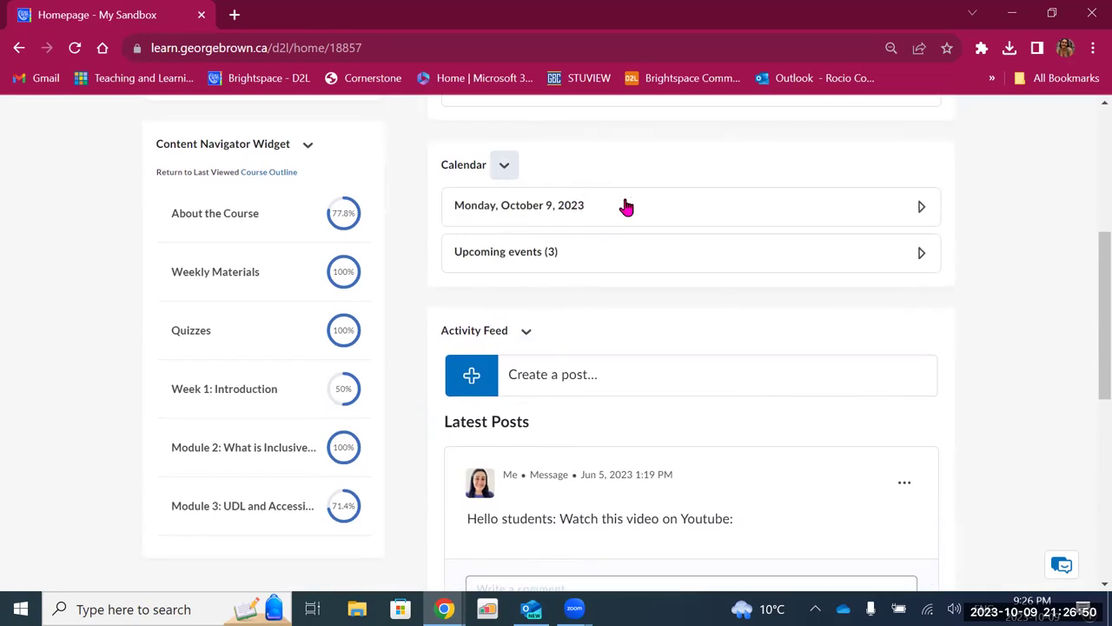
left_click(556, 213)
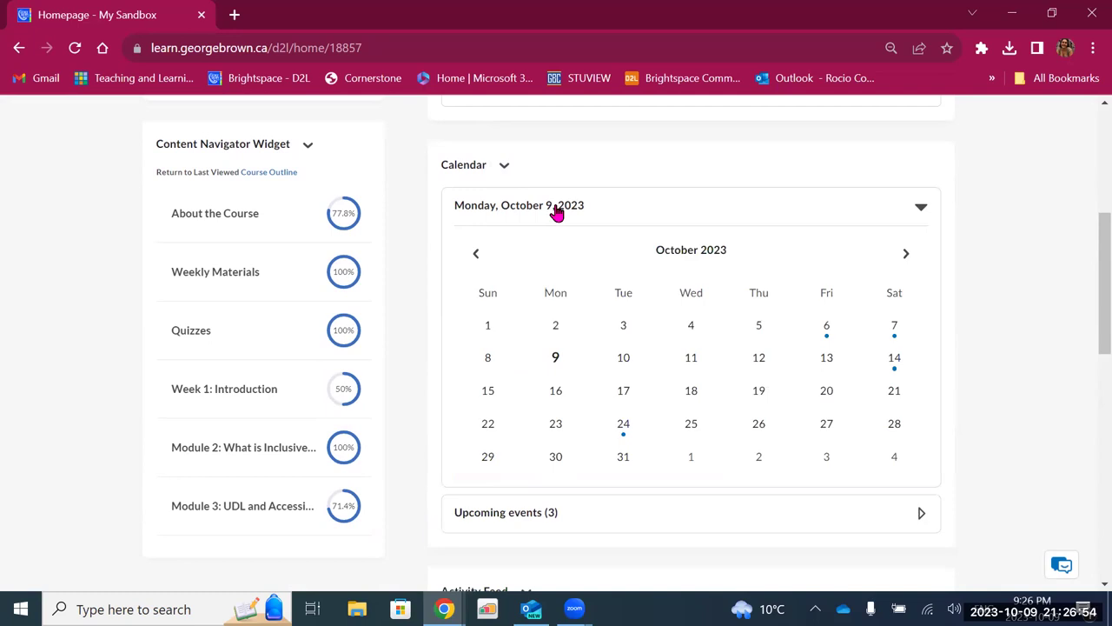
left_click(556, 214)
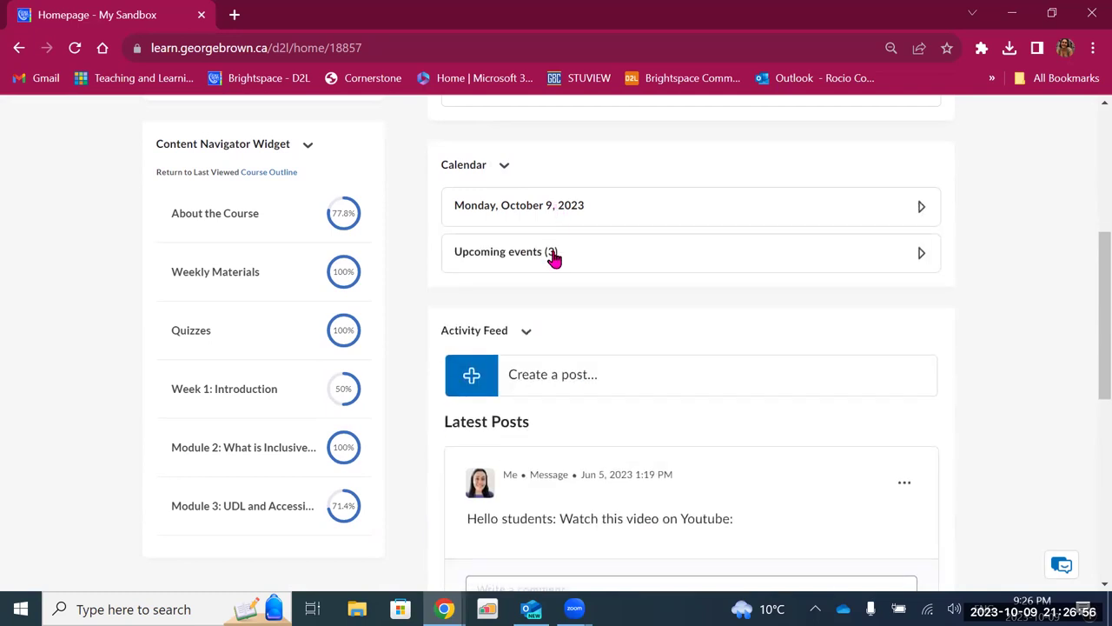
left_click(554, 254)
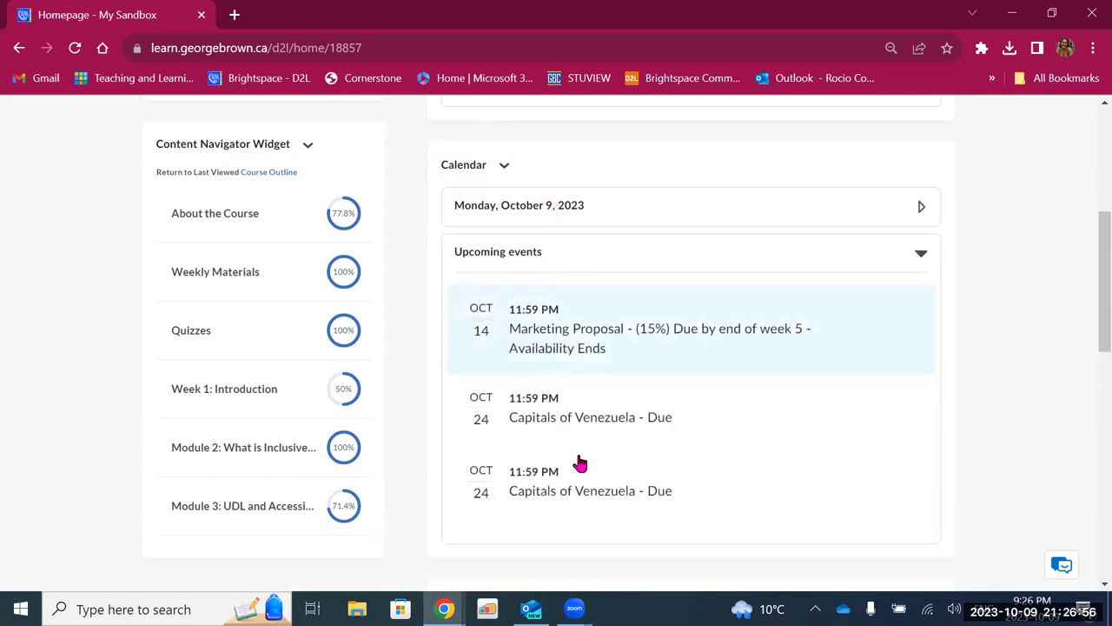
left_click(551, 254)
scroll(521, 395, "down", 3)
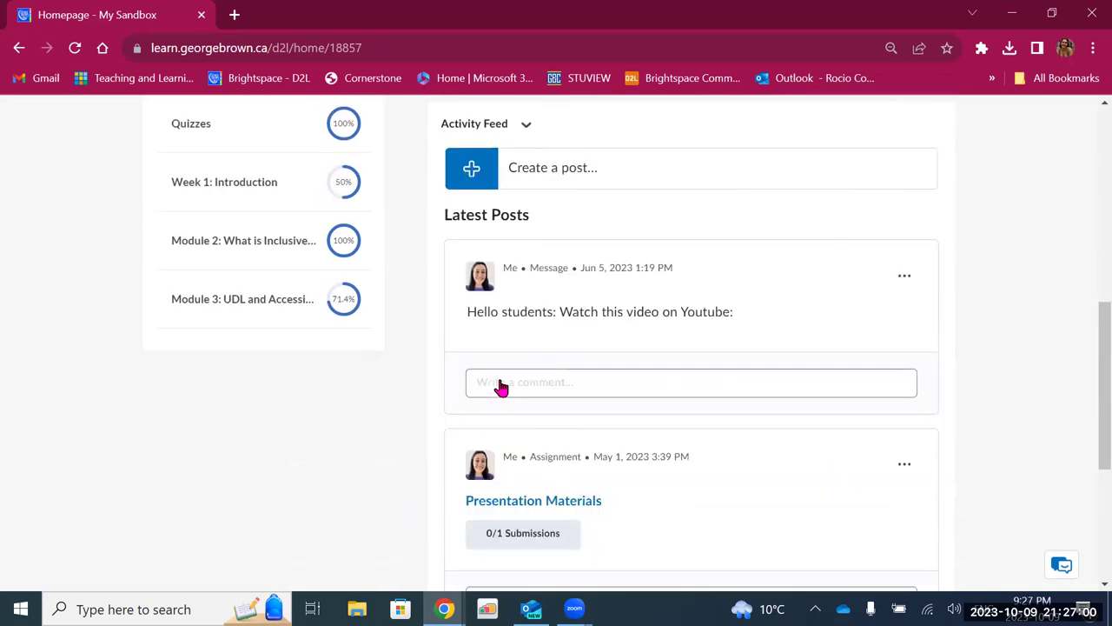
scroll(496, 382, "up", 1)
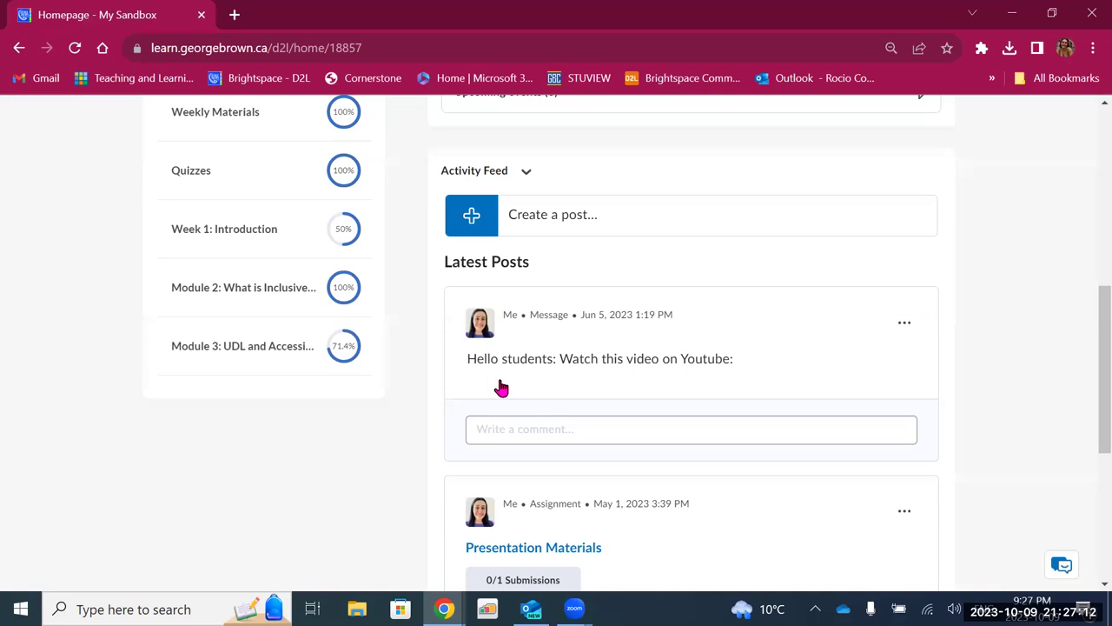
left_click(548, 228)
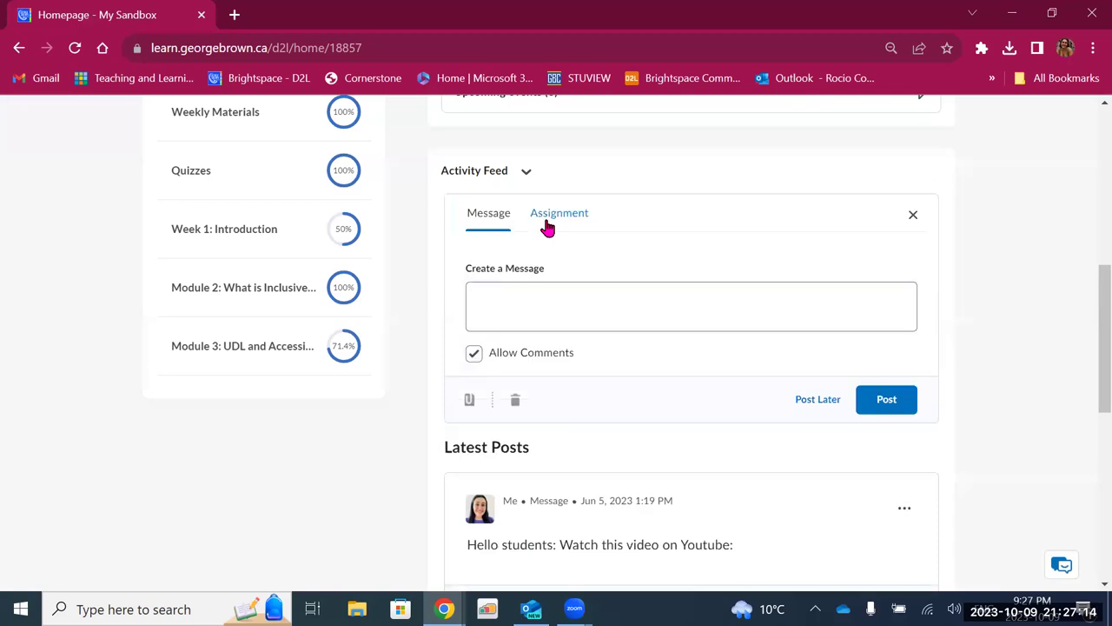
left_click(496, 295)
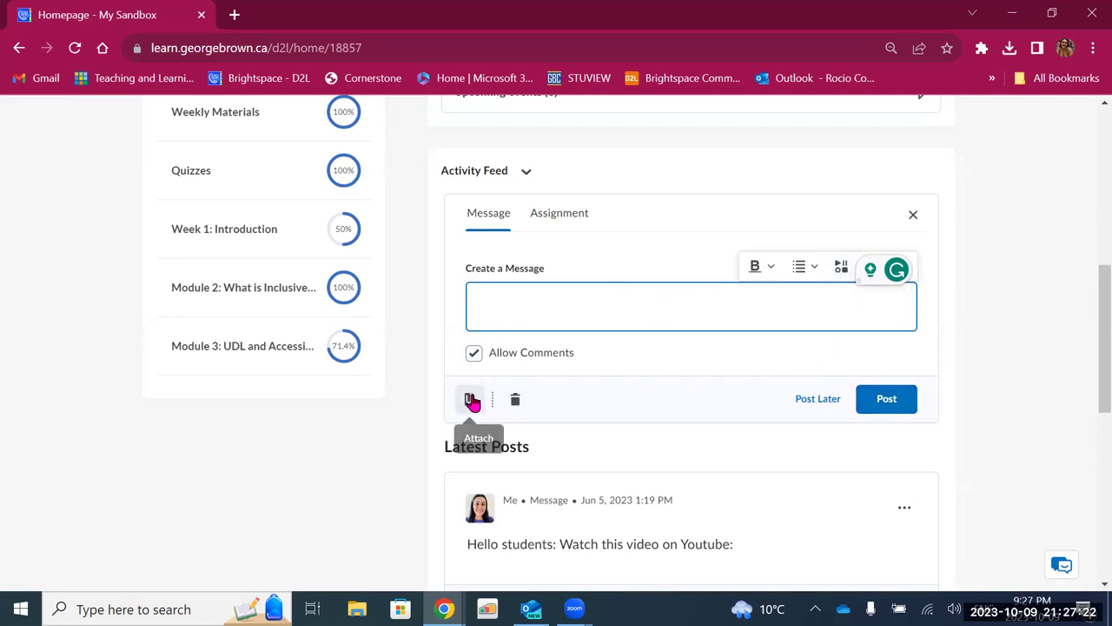
left_click(917, 215)
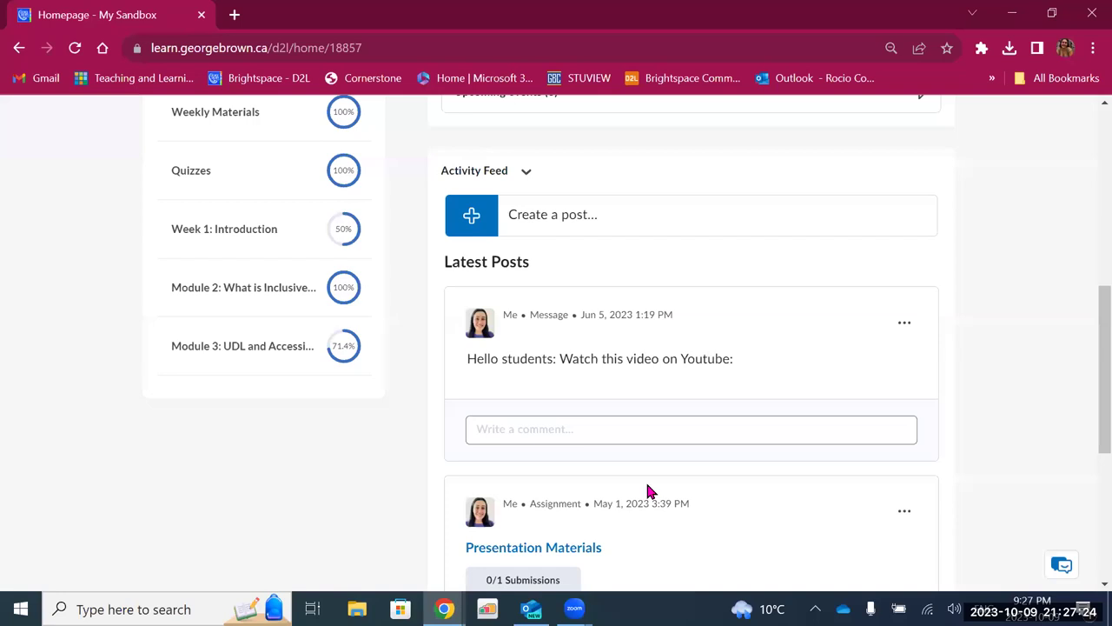
scroll(650, 489, "down", 3)
scroll(556, 248, "up", 3)
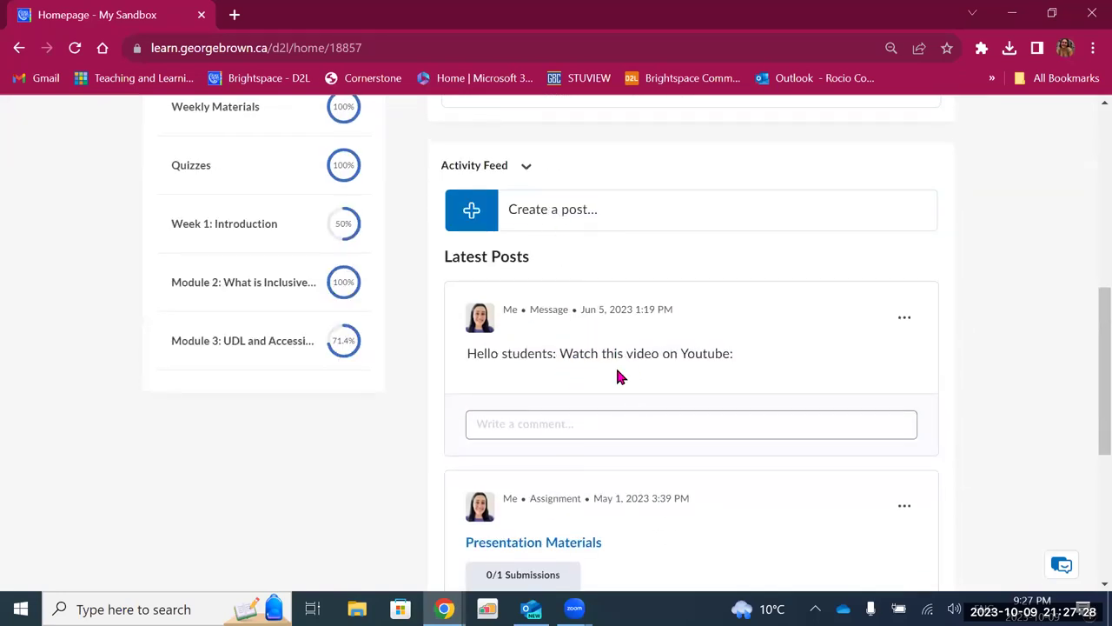
scroll(554, 347, "down", 1)
left_click(556, 379)
scroll(601, 373, "down", 4)
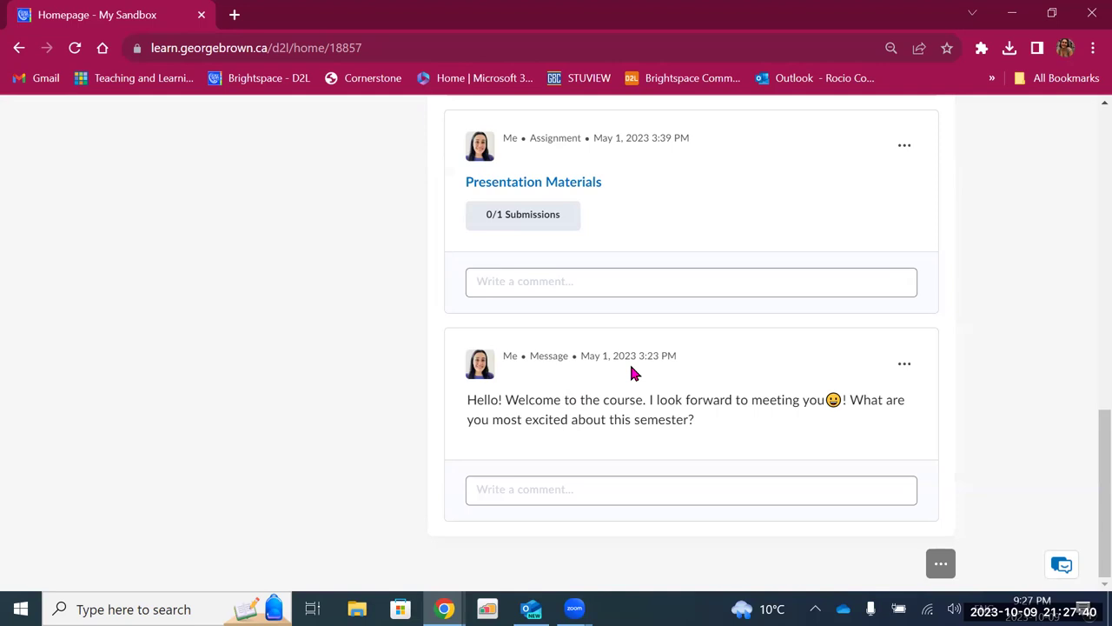
scroll(631, 369, "up", 7)
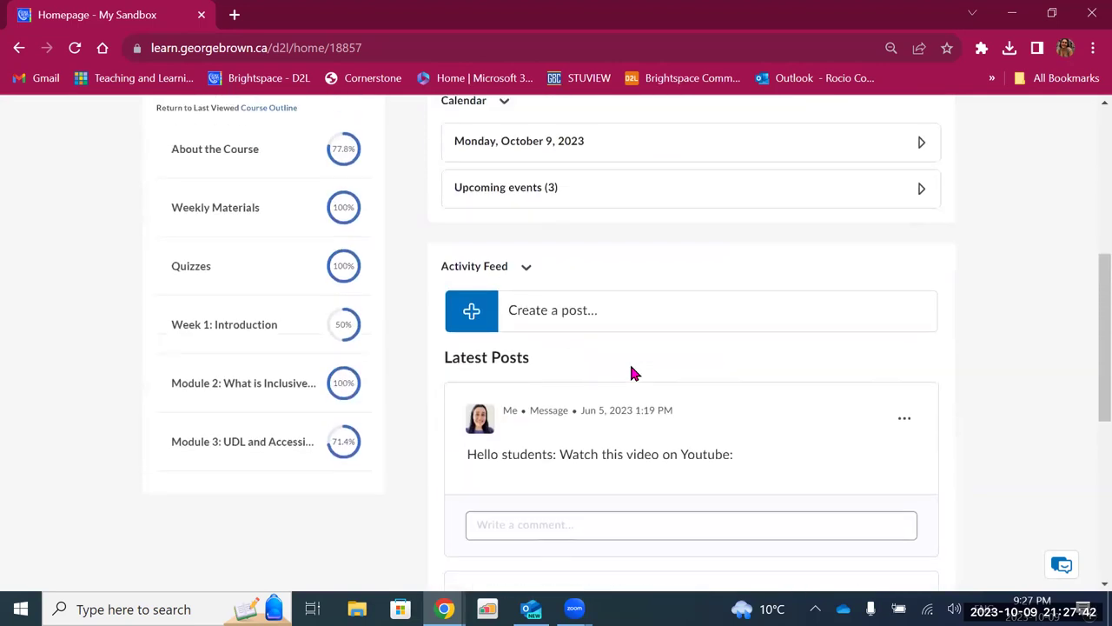
scroll(632, 372, "down", 1)
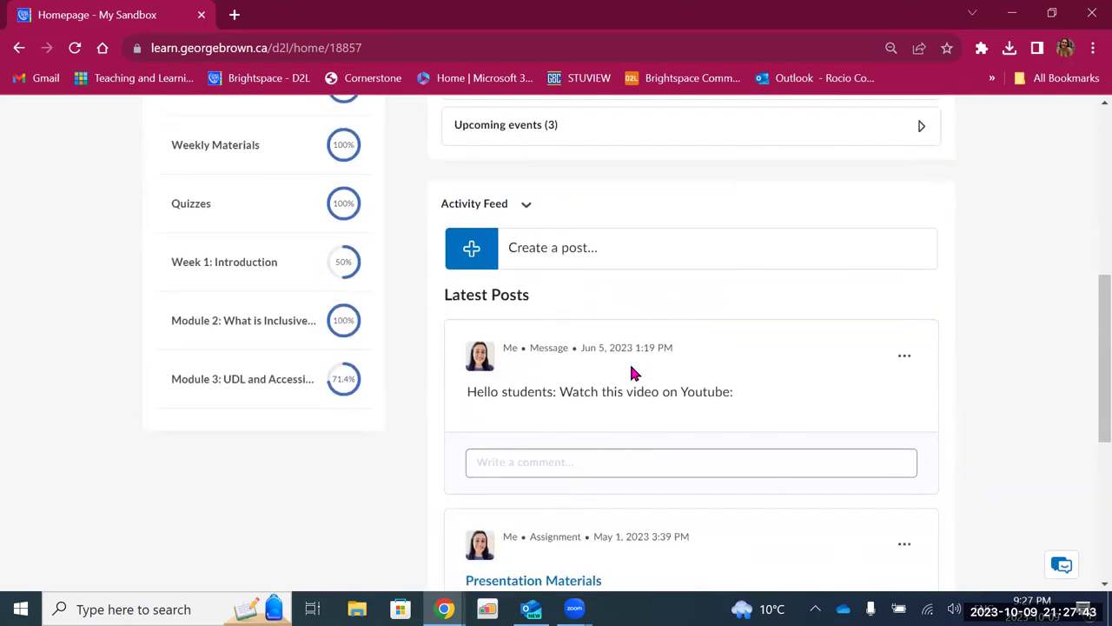
Click into the comment box on the first Activity Feed post and browse the feed
left_click(549, 453)
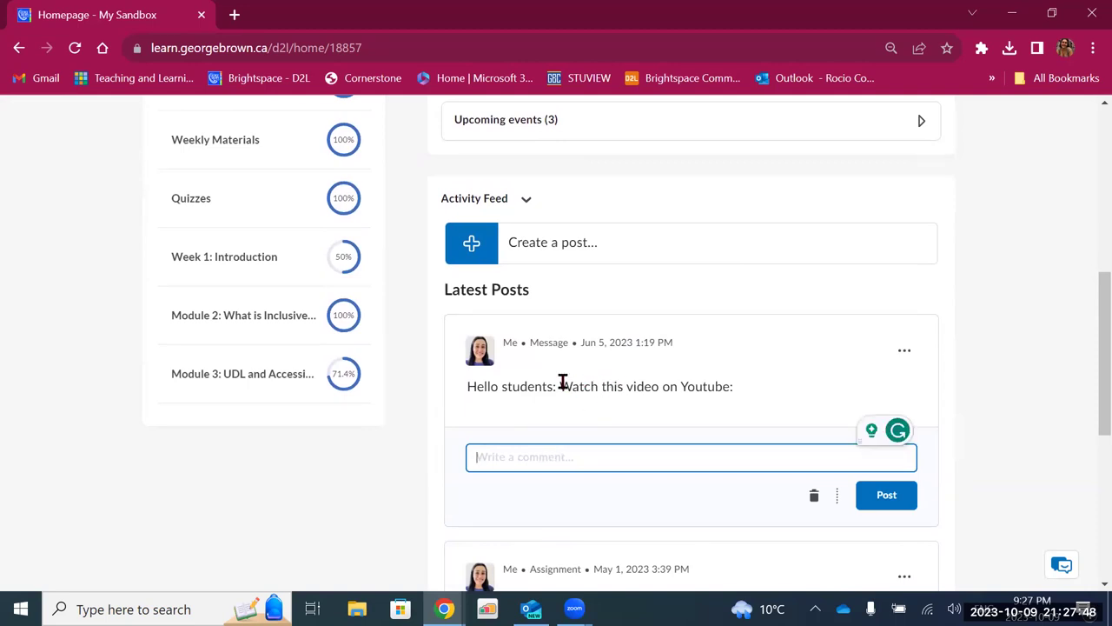
scroll(562, 380, "down", 3)
scroll(562, 380, "down", 1)
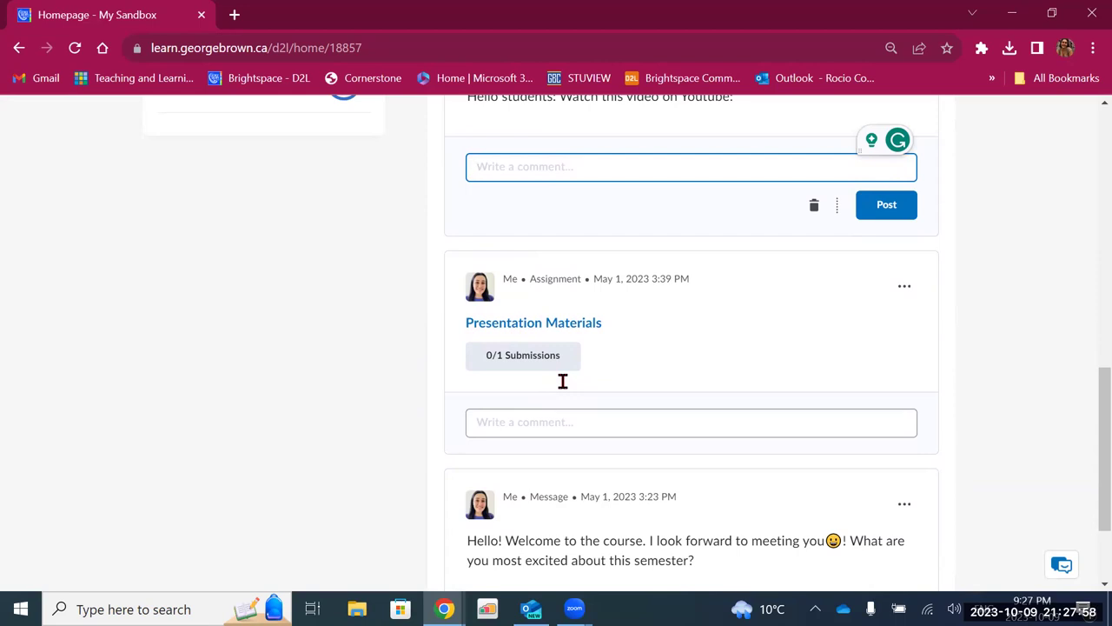
scroll(650, 179, "up", 4)
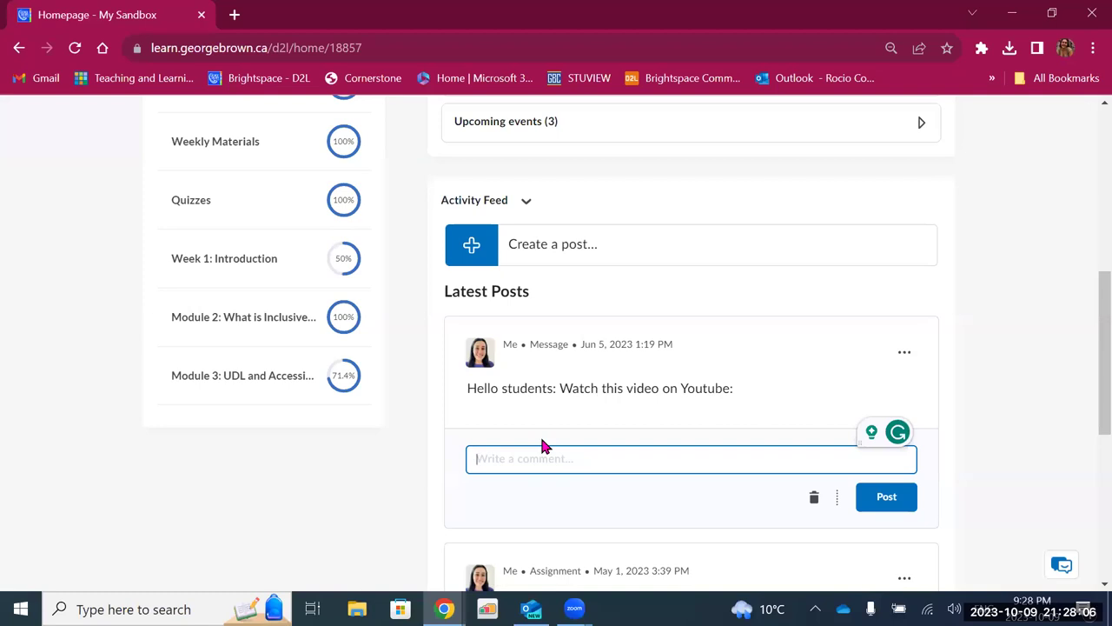
scroll(541, 444, "up", 3)
scroll(541, 444, "down", 4)
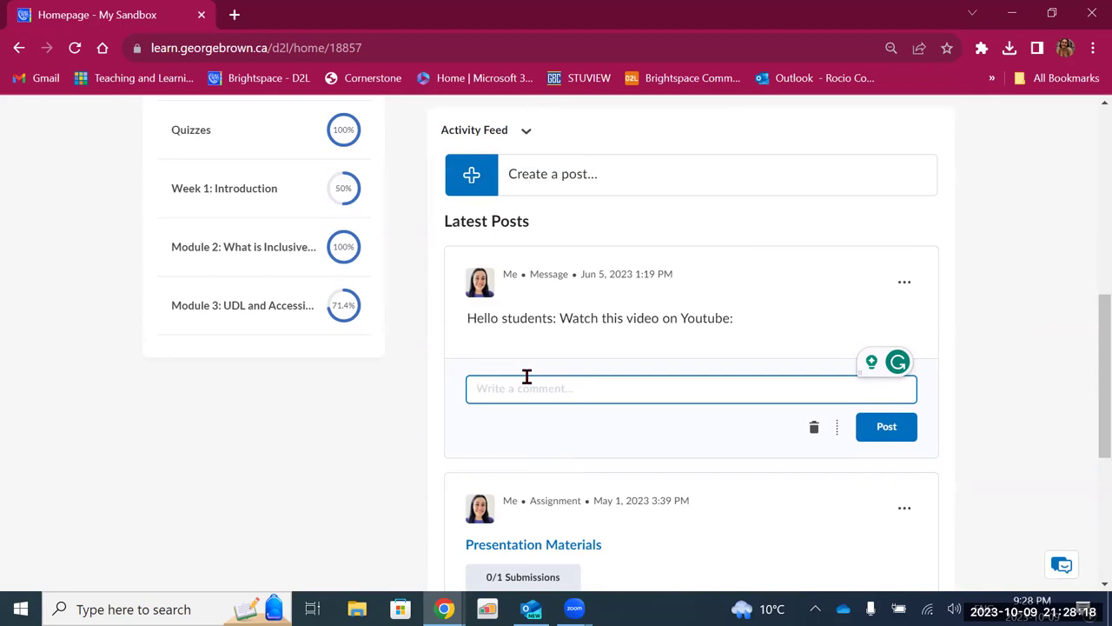
scroll(527, 375, "down", 1)
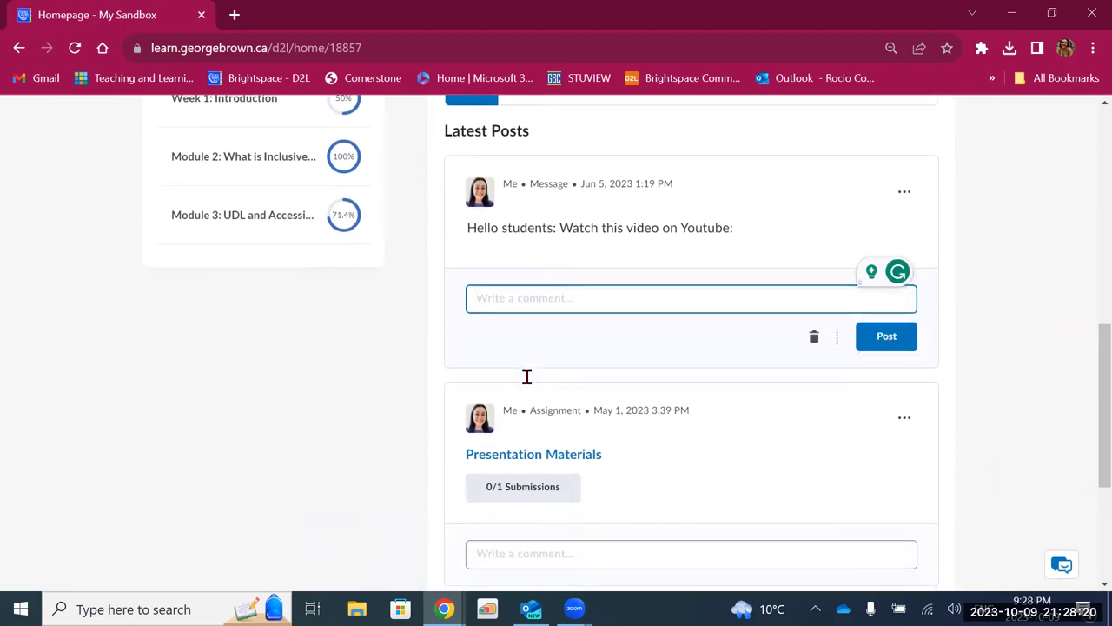
scroll(526, 376, "down", 3)
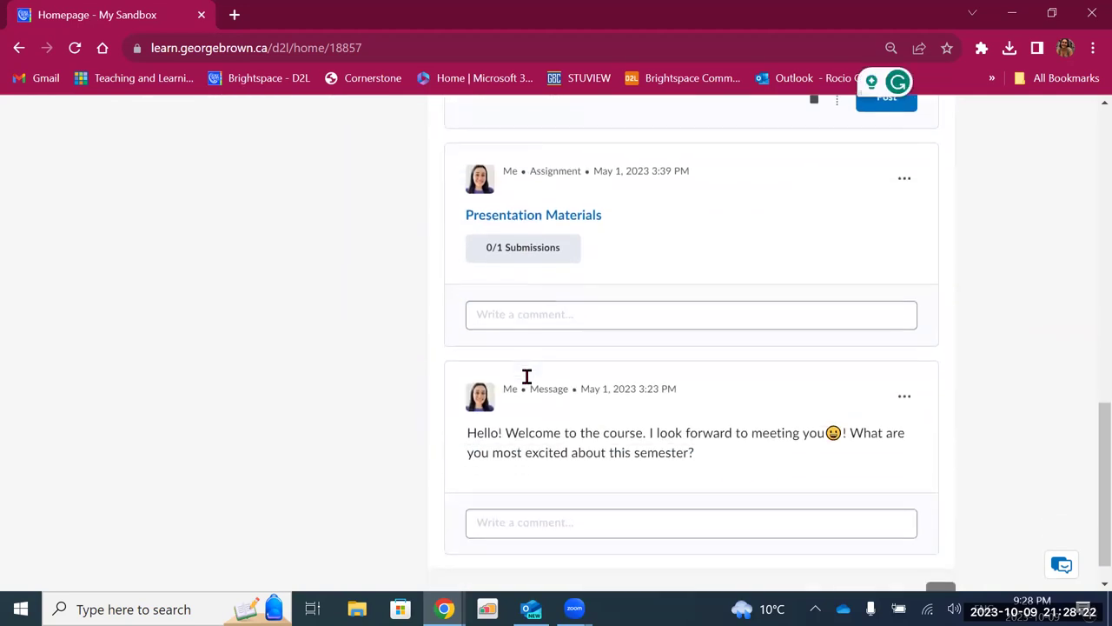
scroll(526, 376, "down", 1)
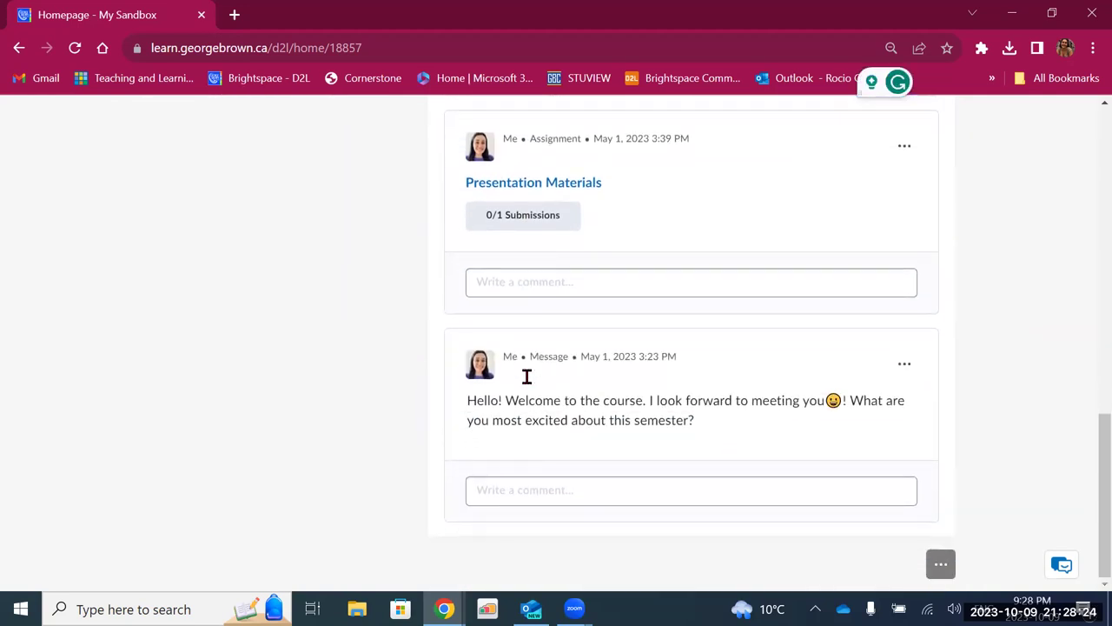
Collapse the Activity Feed widget from its chevron menu
scroll(527, 376, "up", 10)
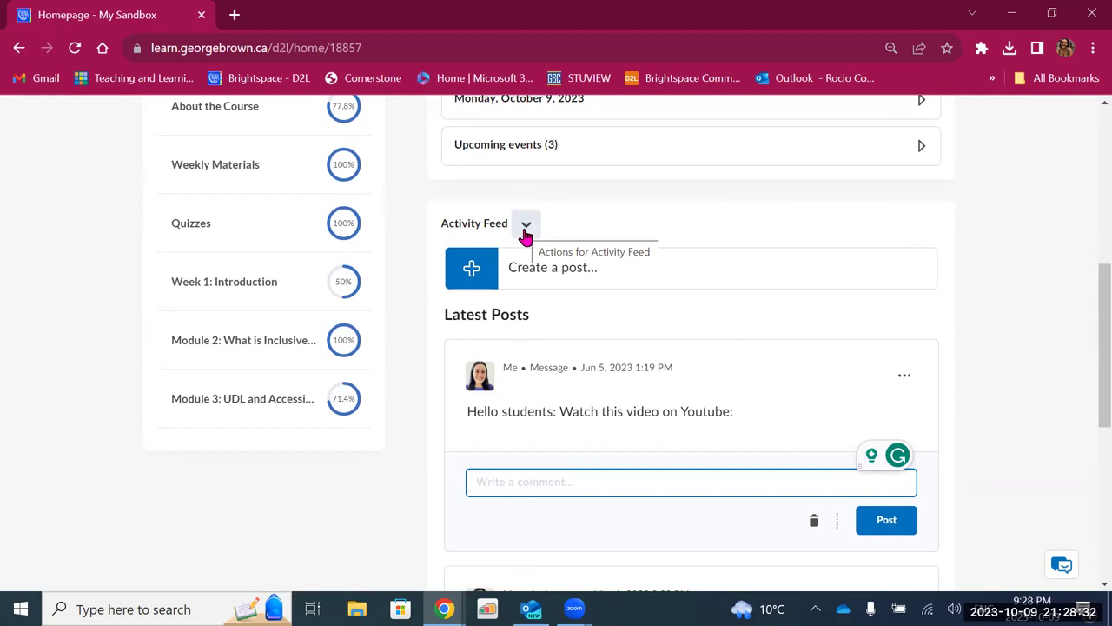
scroll(565, 385, "down", 1)
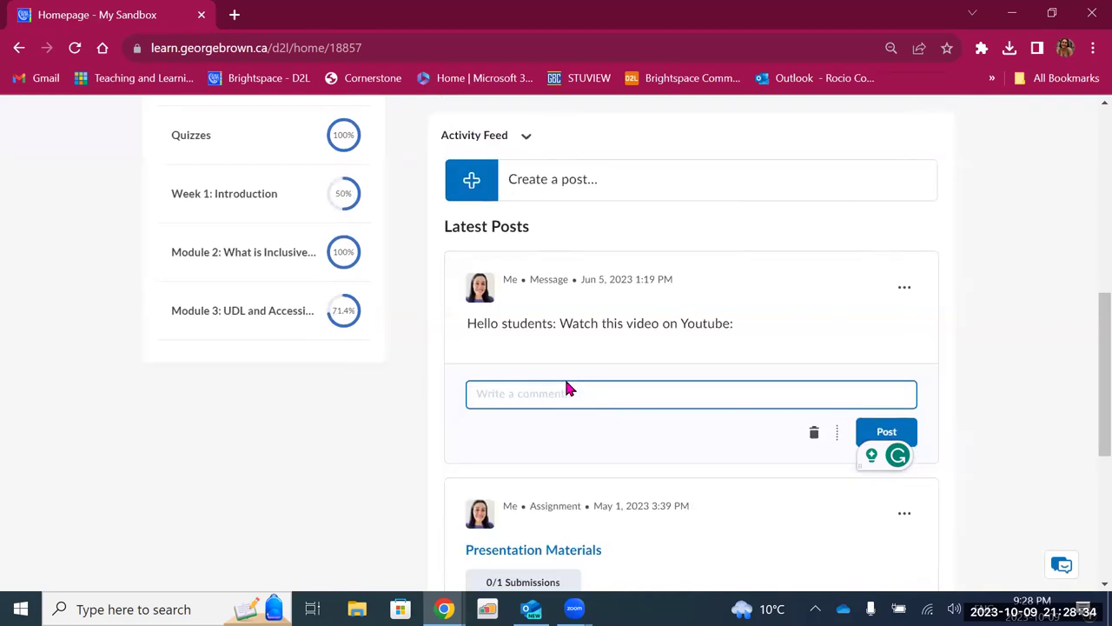
scroll(564, 384, "up", 6)
scroll(566, 389, "down", 10)
scroll(566, 388, "up", 3)
scroll(565, 388, "up", 3)
left_click(526, 307)
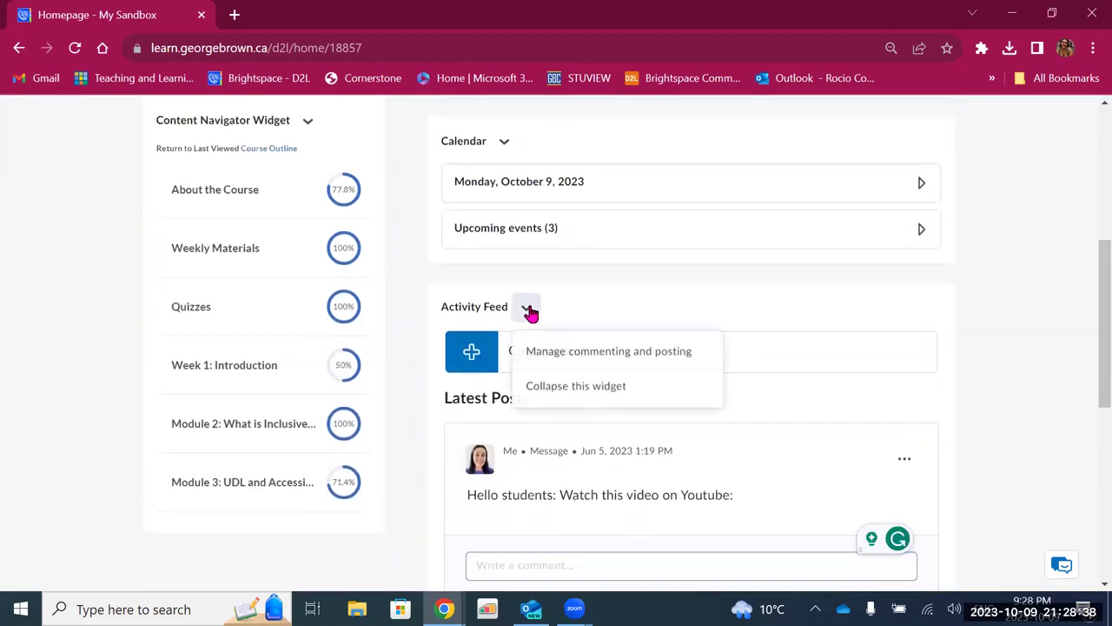
left_click(556, 398)
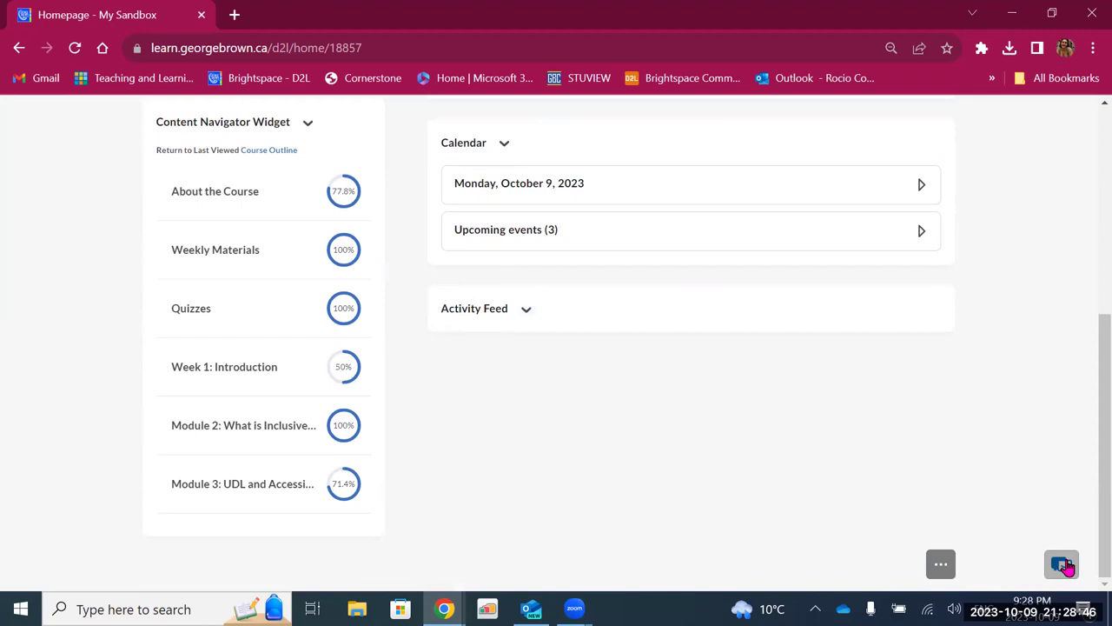
Ask the virtual assistant a different question: 'Assignments'
left_click(1060, 566)
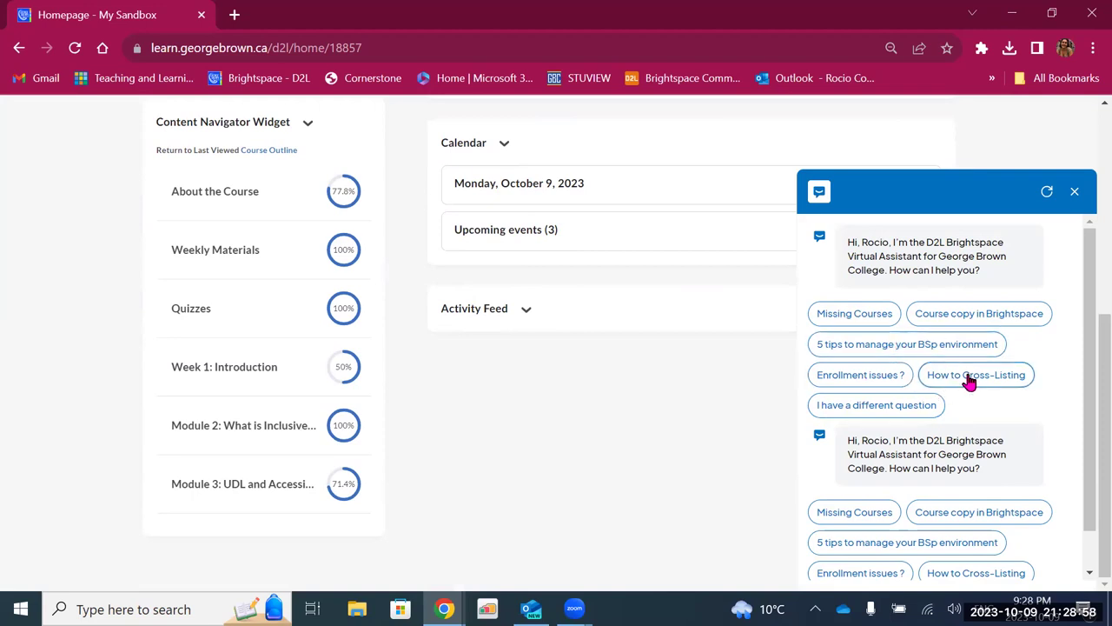
scroll(878, 404, "down", 1)
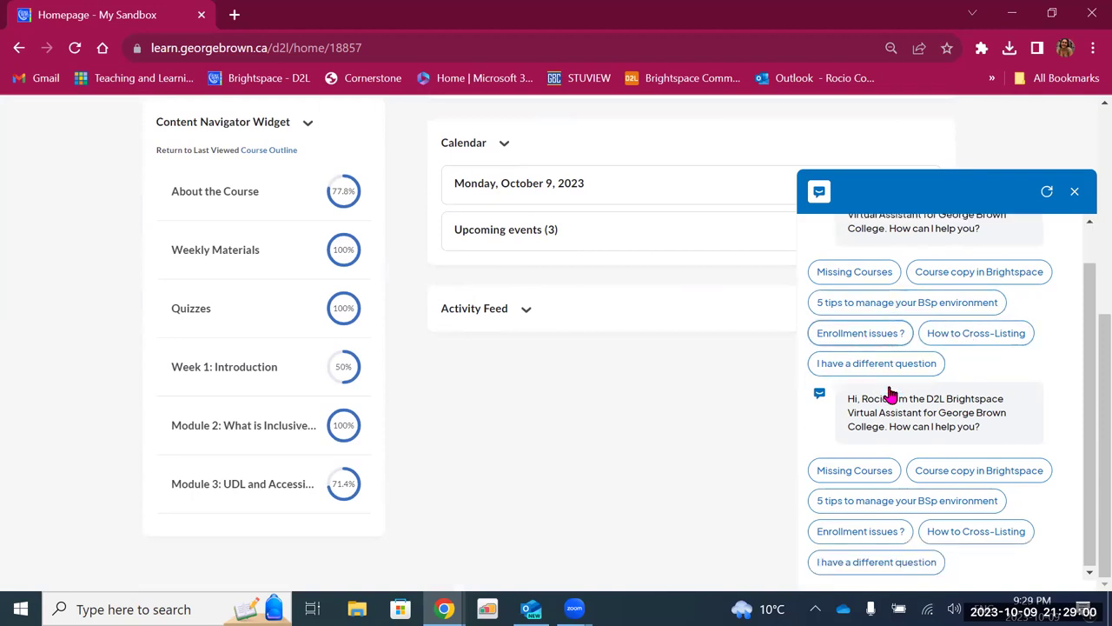
left_click(880, 563)
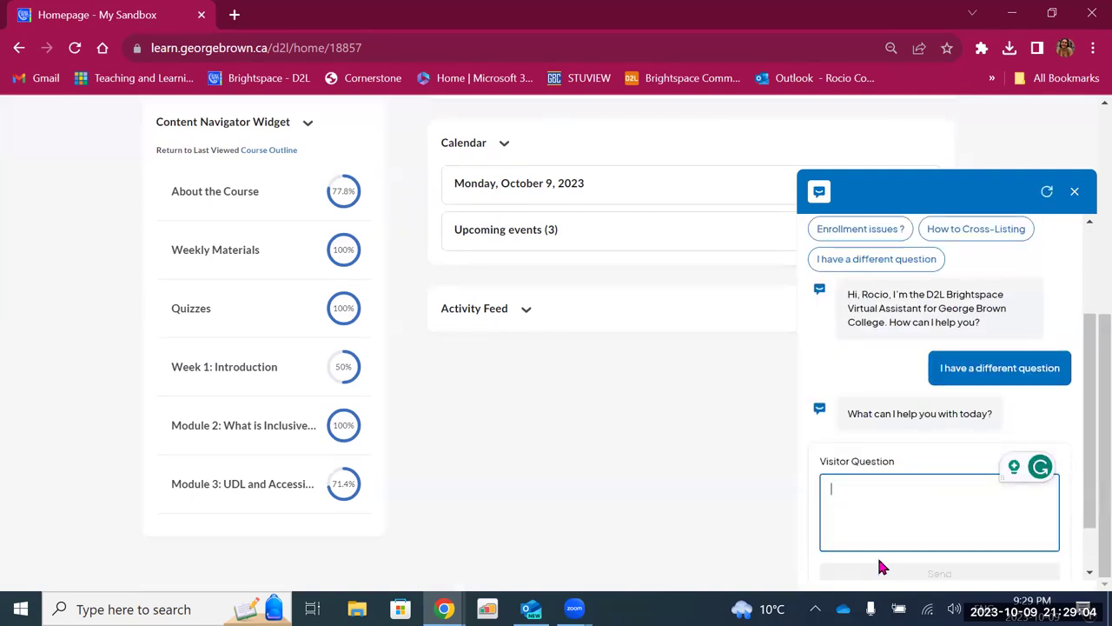
type("A")
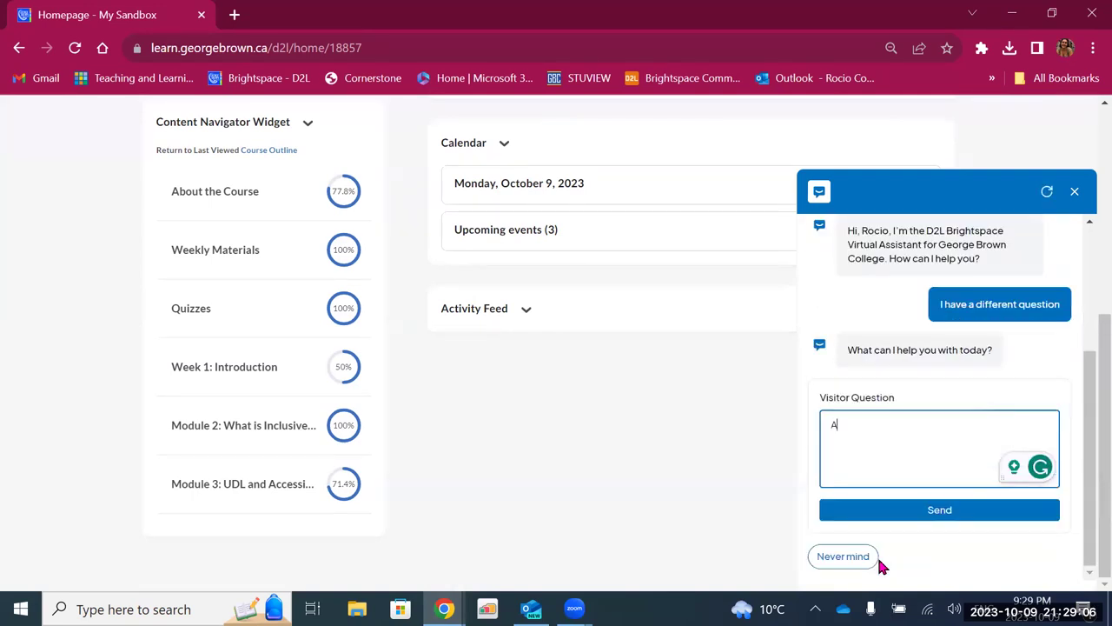
type("ssignments")
left_click(938, 511)
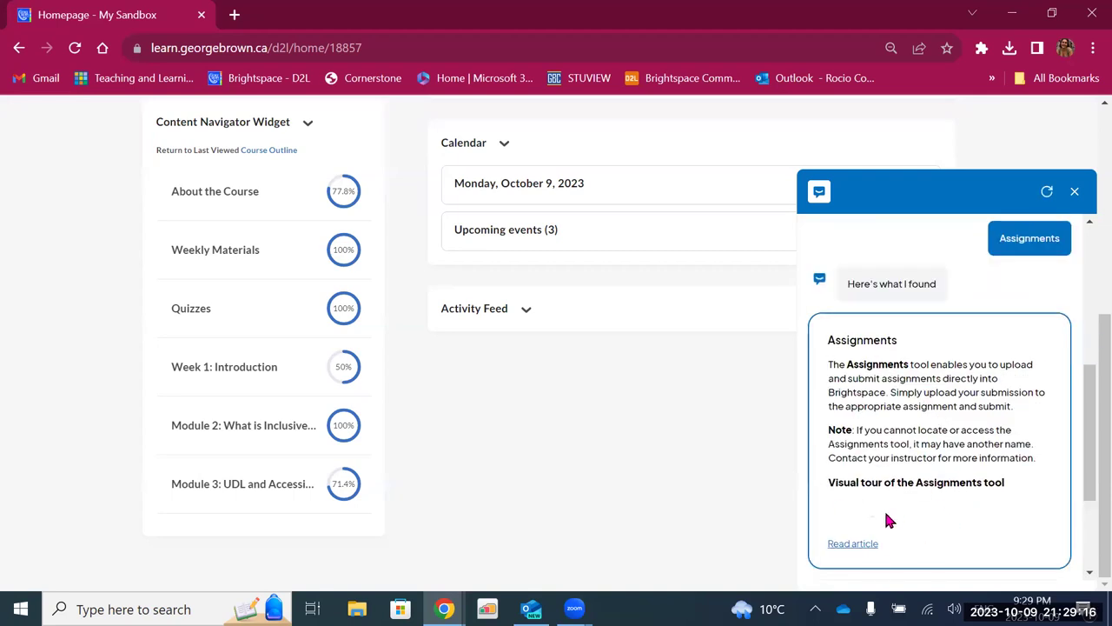
Read the full Assignments help article the assistant suggests
left_click(850, 544)
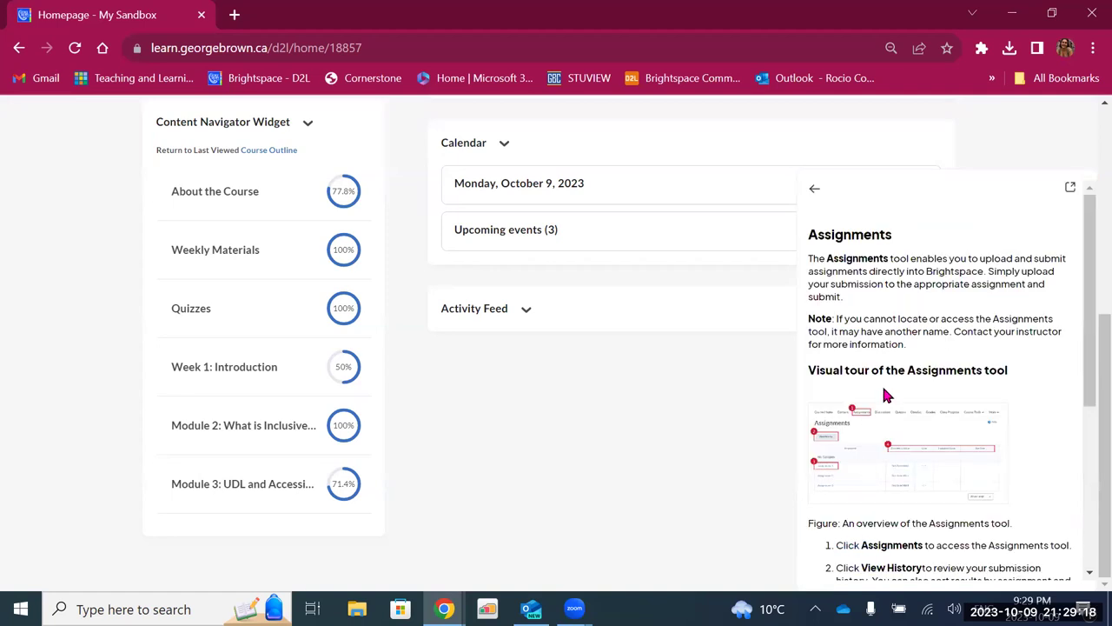
scroll(889, 392, "down", 2)
scroll(886, 395, "up", 3)
scroll(886, 395, "down", 5)
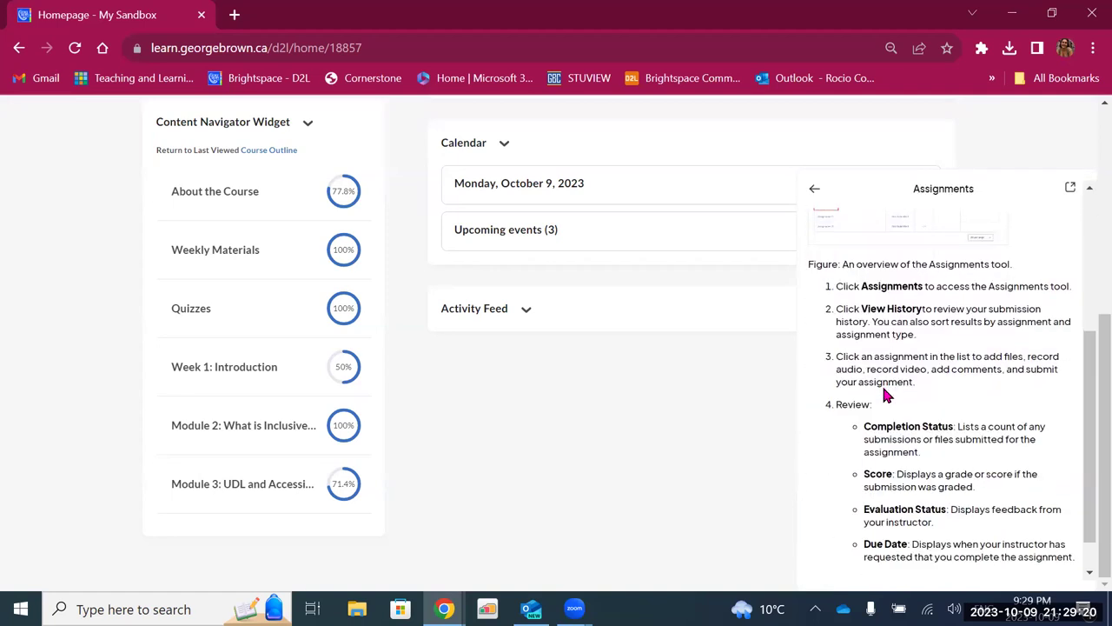
scroll(886, 395, "up", 4)
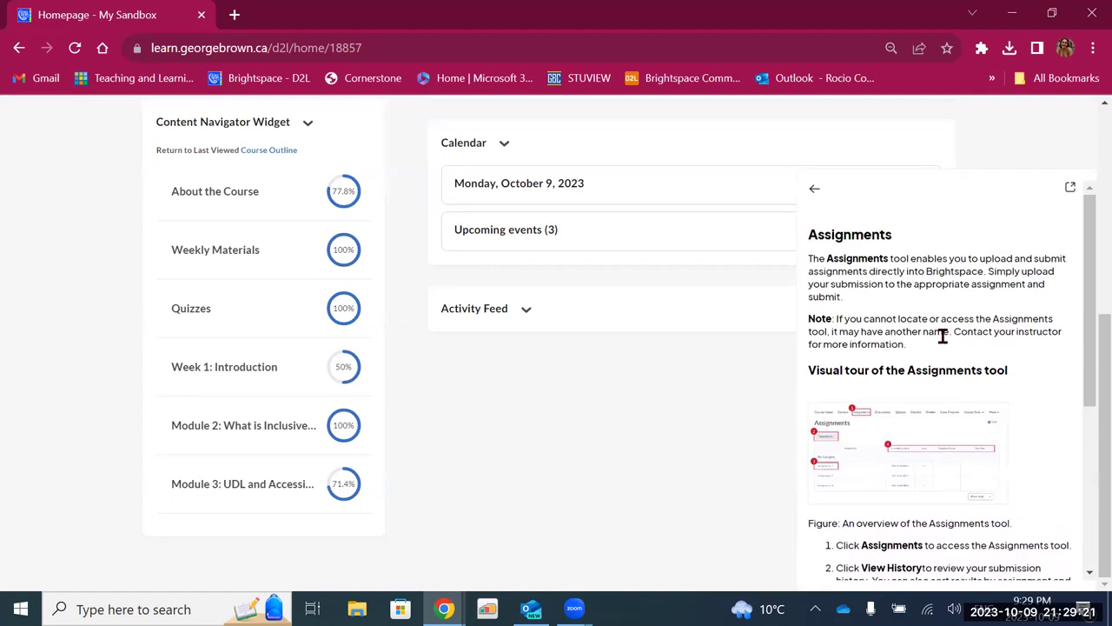
Open the Assignments article in its own Community tab, then go back to the My Sandbox homepage tab
left_click(1071, 189)
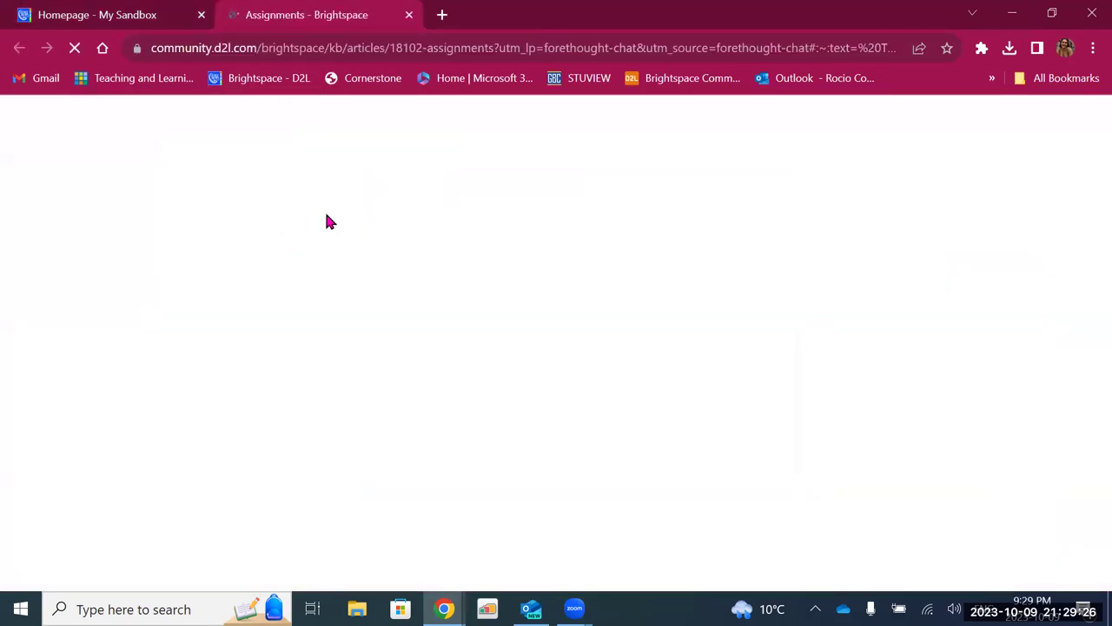
scroll(396, 382, "up", 2)
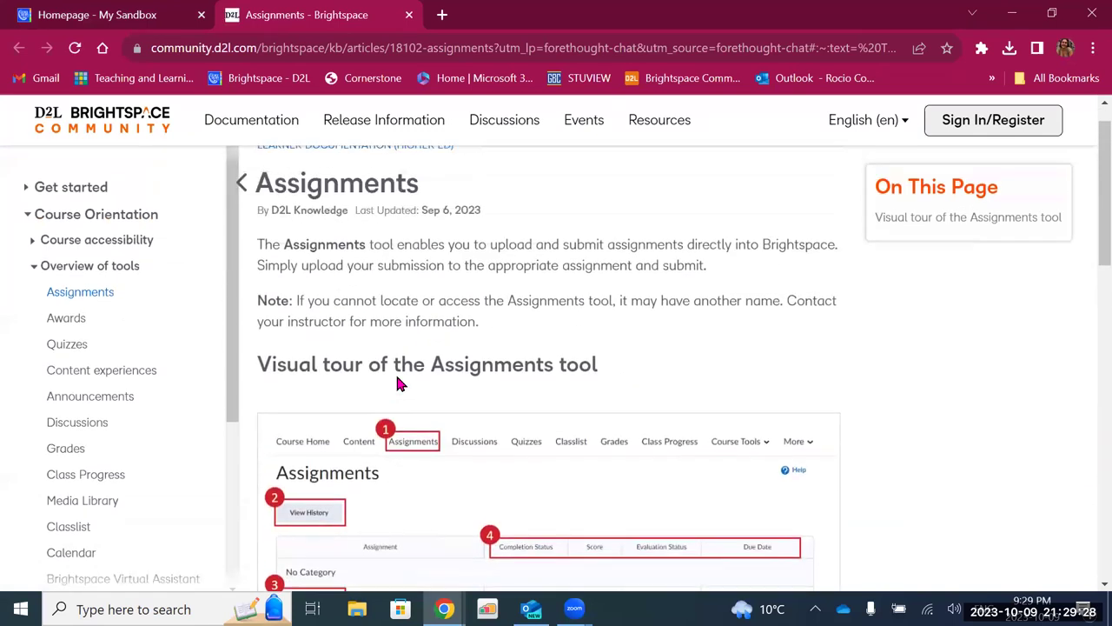
left_click(122, 15)
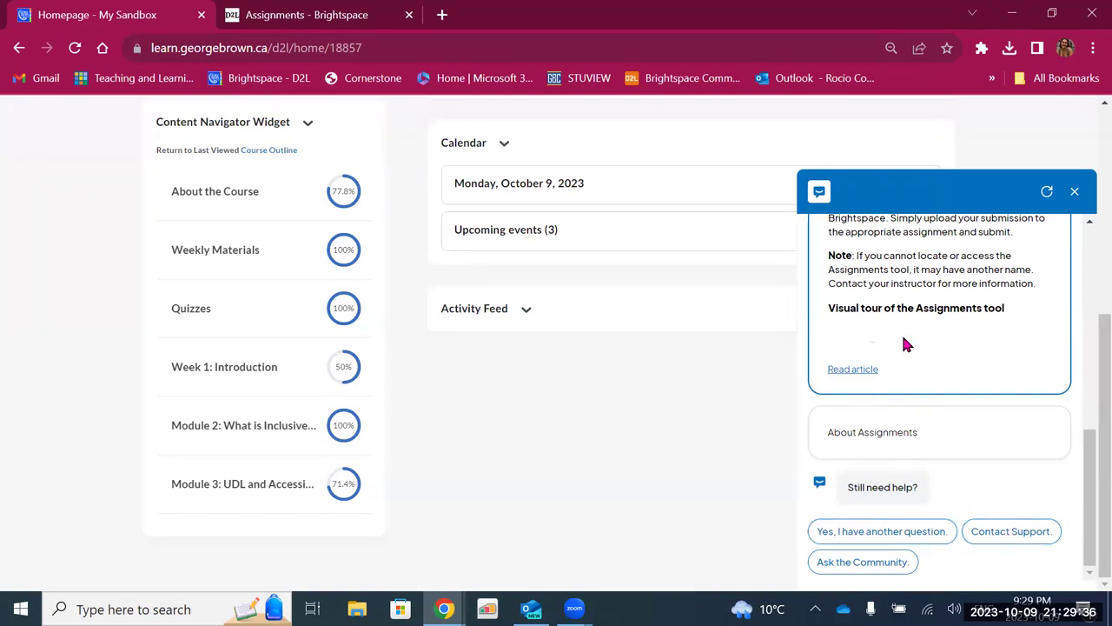
Send a support case 'How to change availability dates in an assignmnet' with a contact phone number
left_click(1010, 533)
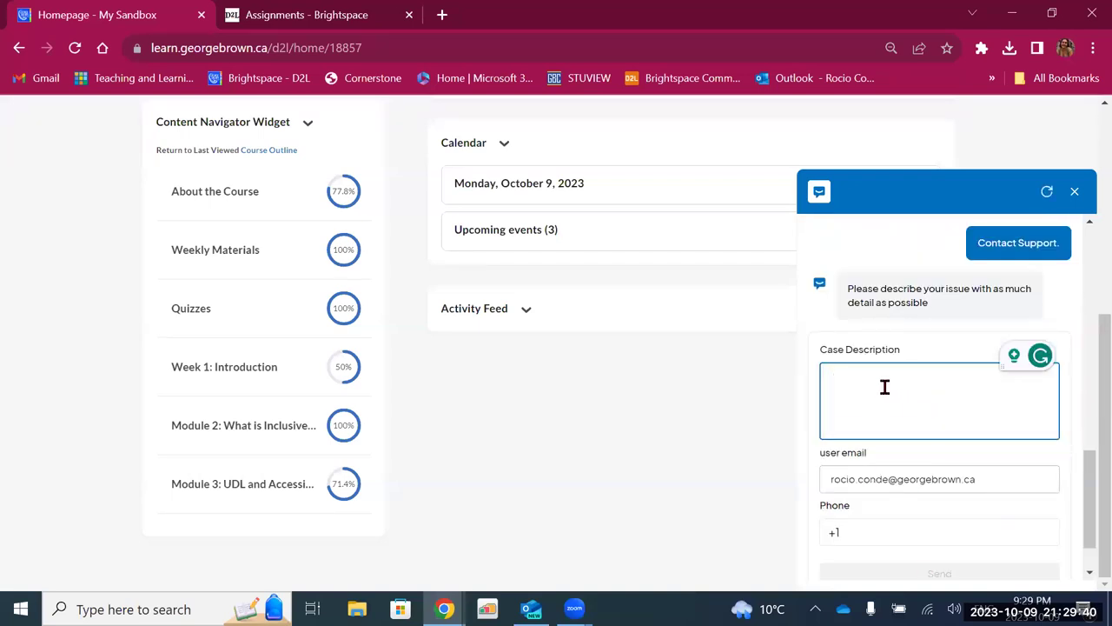
scroll(881, 388, "down", 1)
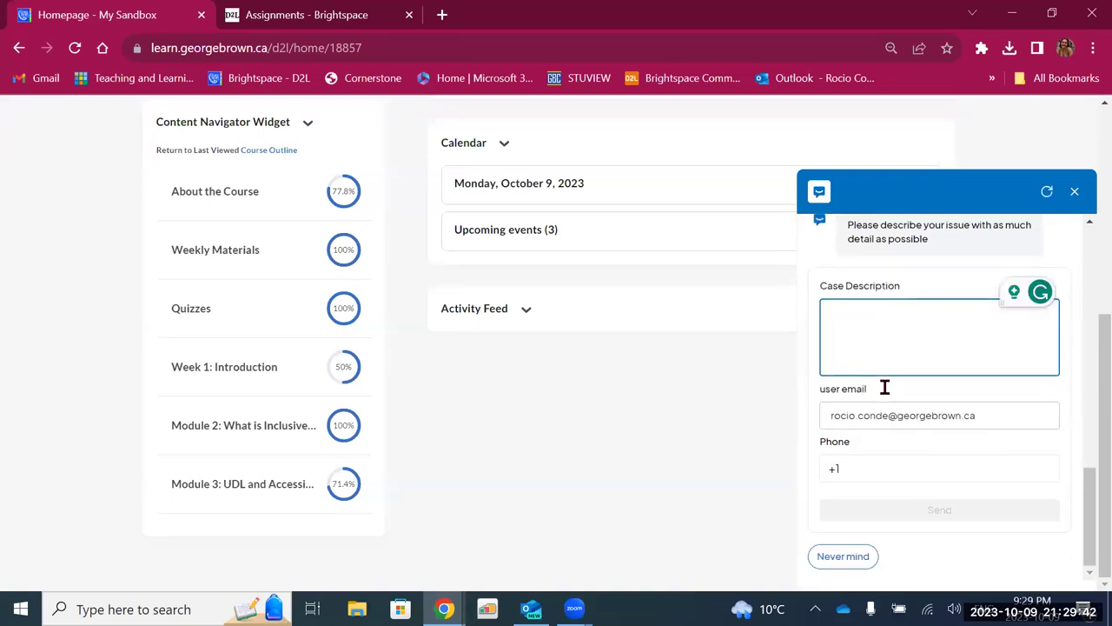
type("How to add")
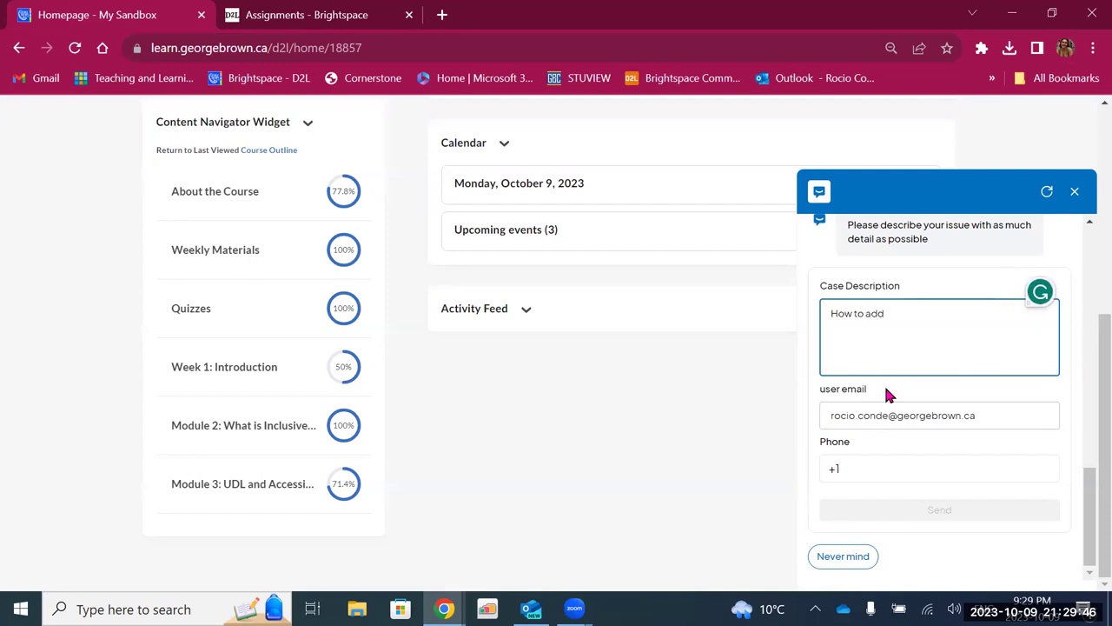
key("BackSpace")
key("BackSpace")
key("BackSpace")
type("change availability dates in an assignemn")
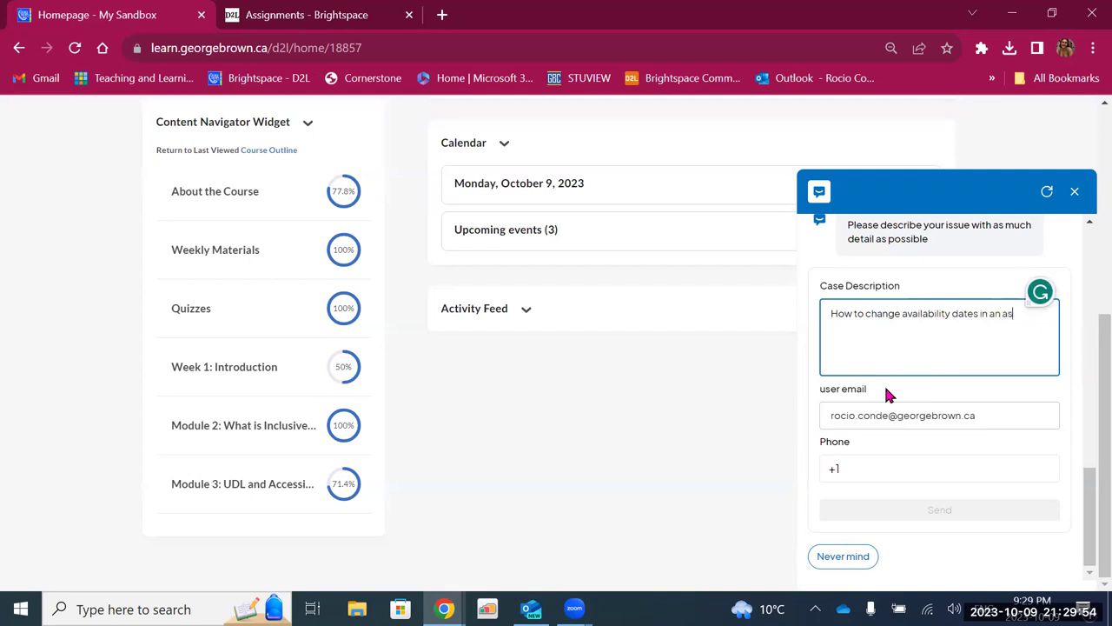
key("BackSpace")
type("mnet")
left_click(867, 462)
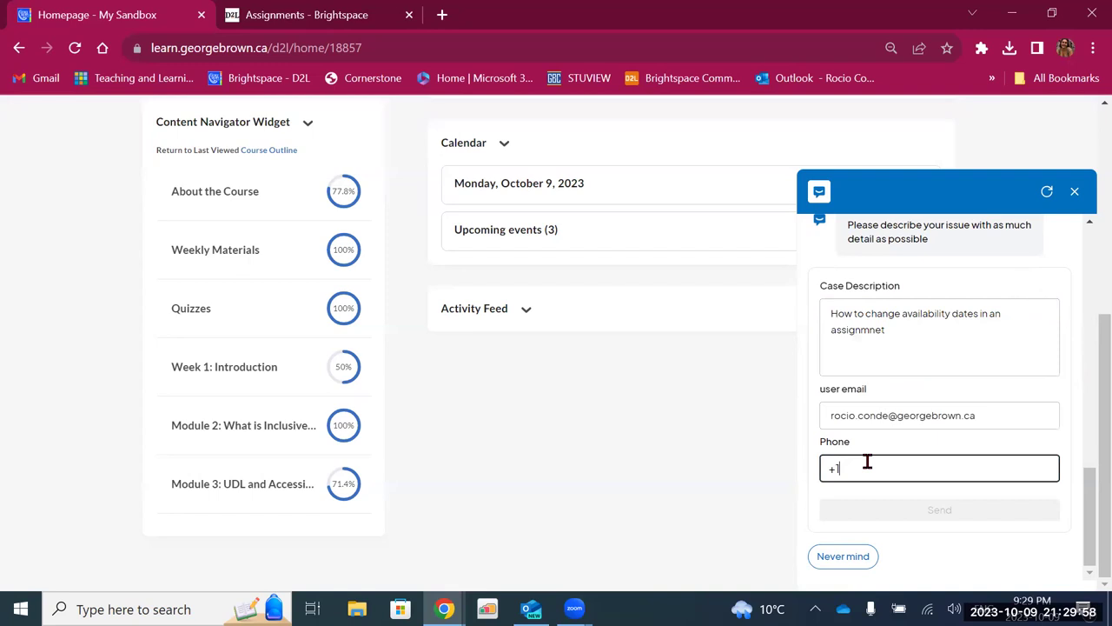
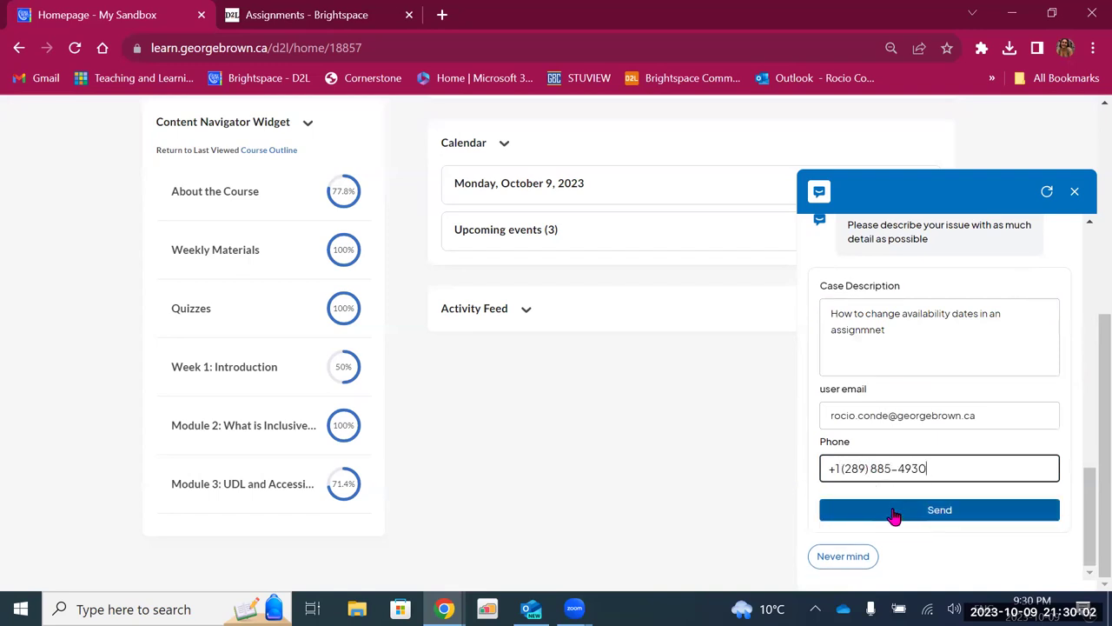
left_click(895, 516)
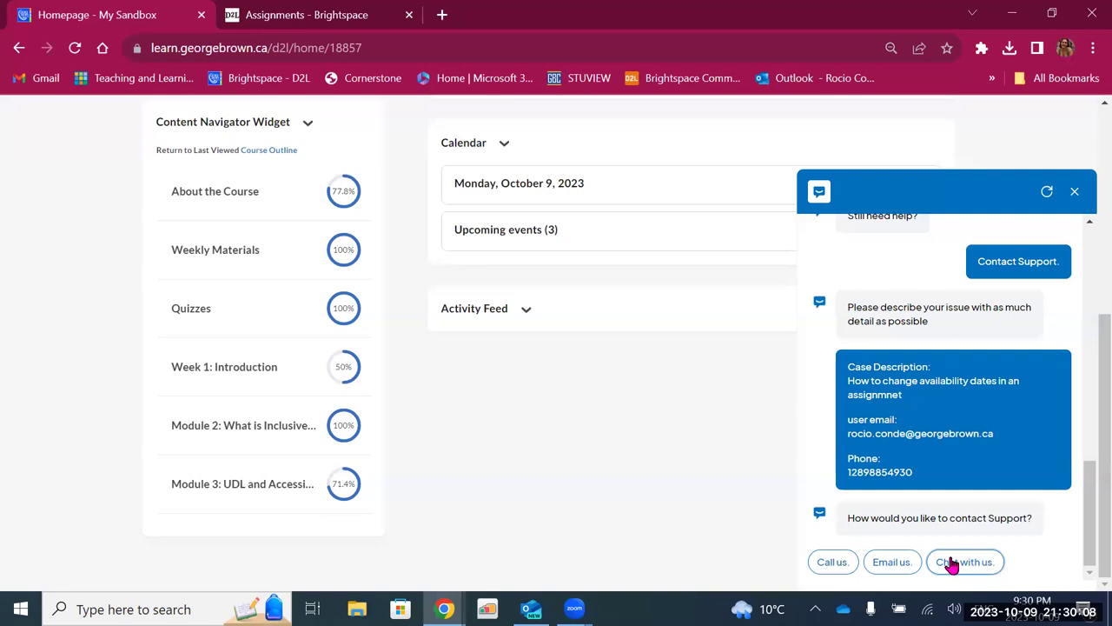
Choose 'Call us.' and select the support phone number the assistant provides
left_click(834, 563)
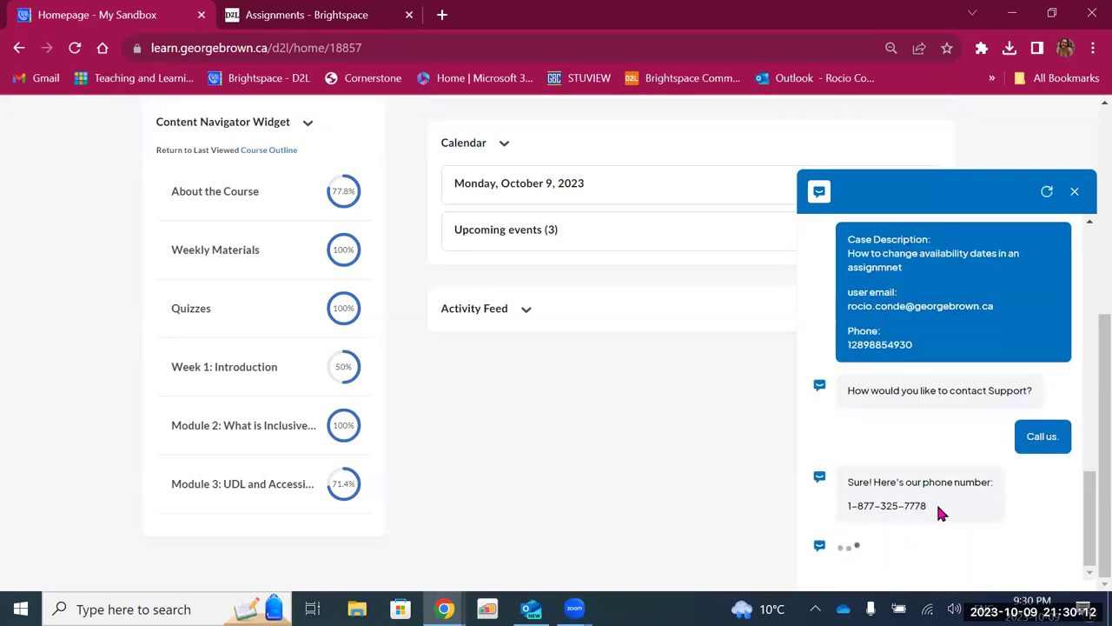
right_click(890, 509)
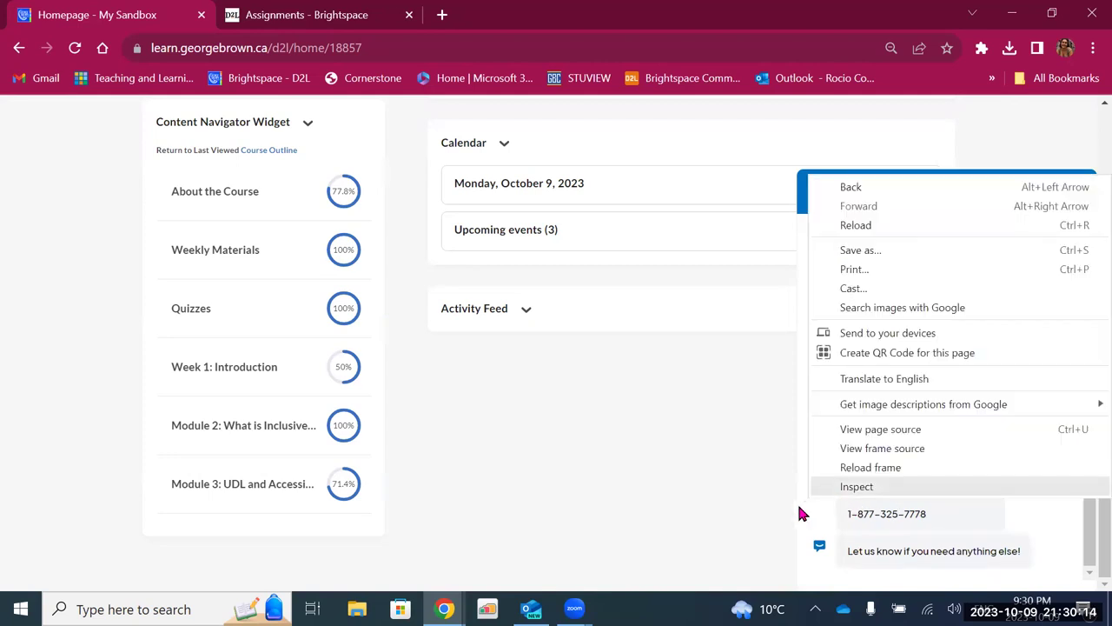
left_click(838, 511)
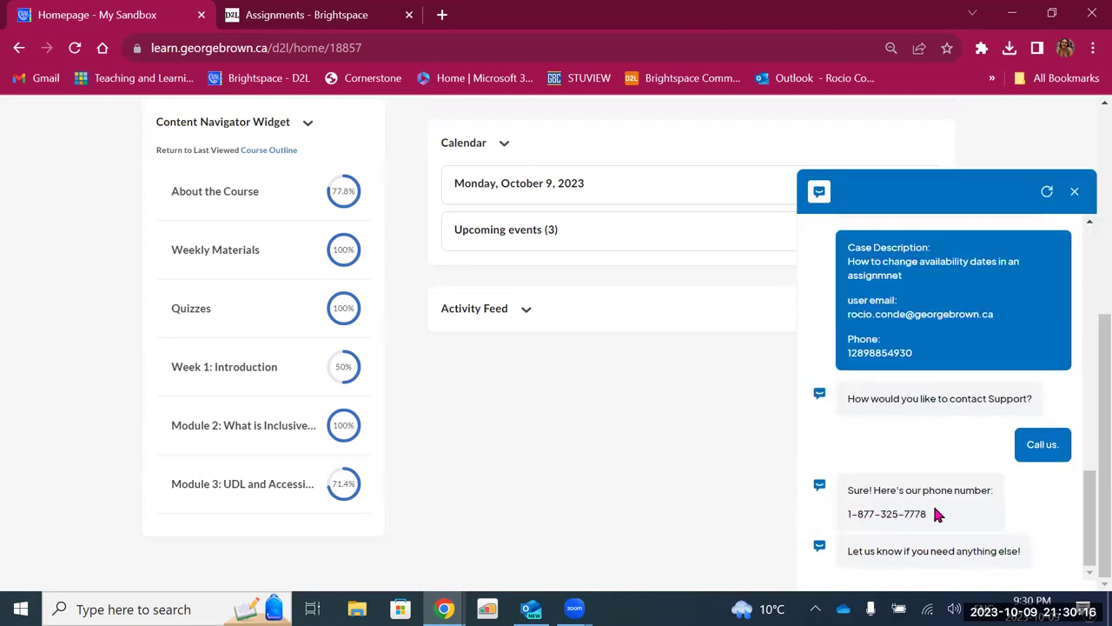
left_click_drag(930, 516, 843, 492)
left_click(963, 516)
Close the virtual assistant chat panel
right_click(1074, 193)
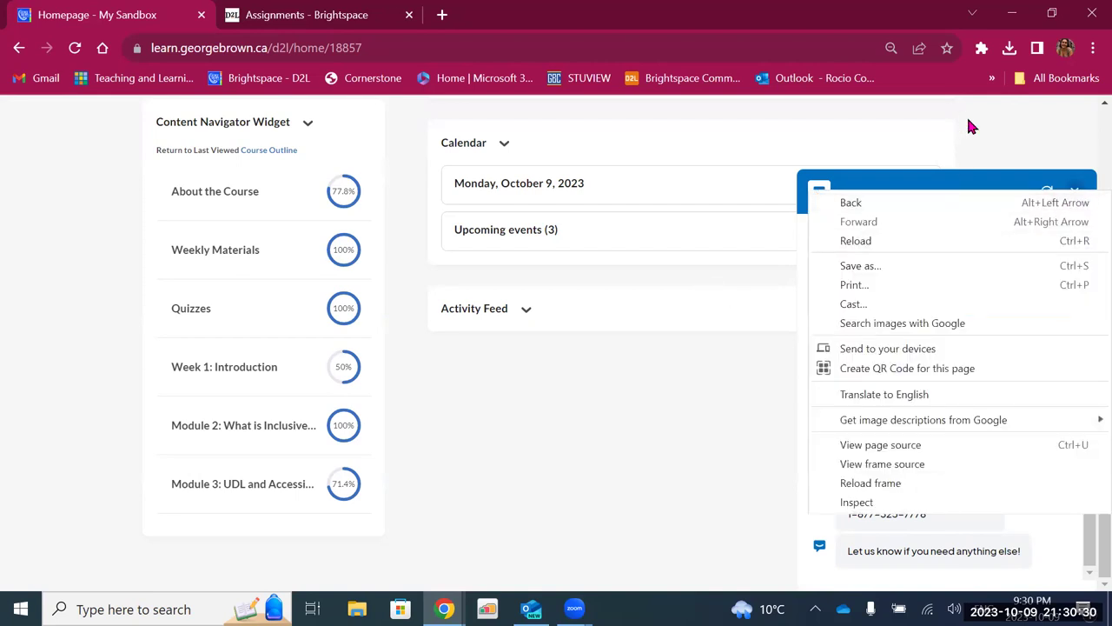
left_click(970, 127)
left_click(1074, 191)
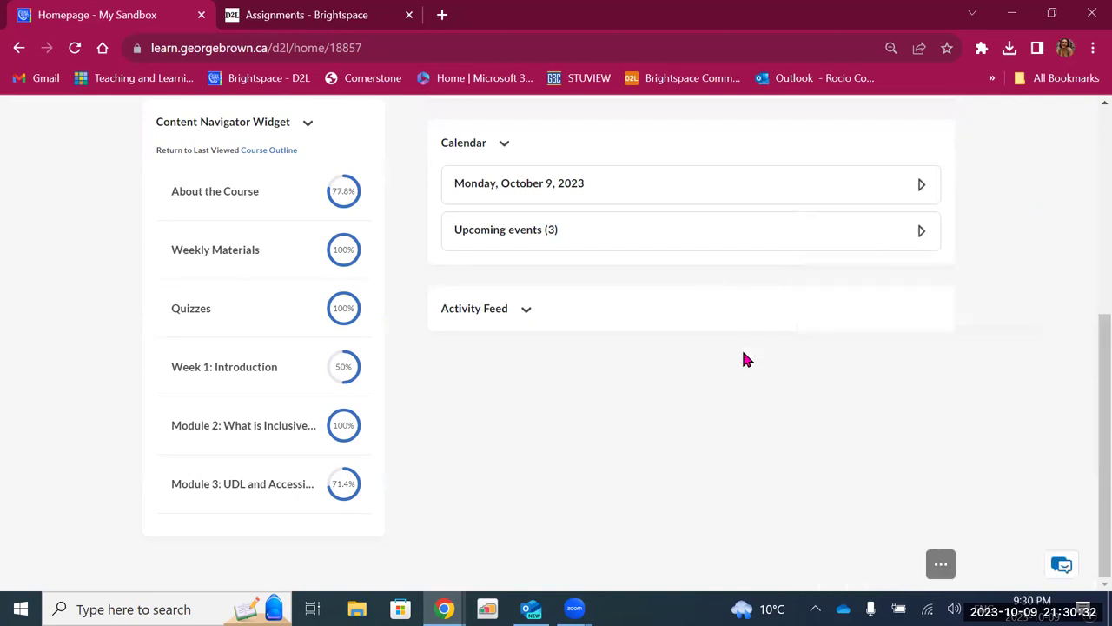
Go to the George Brown College Brightspace home page and reopen the My Sandbox course
scroll(743, 354, "up", 5)
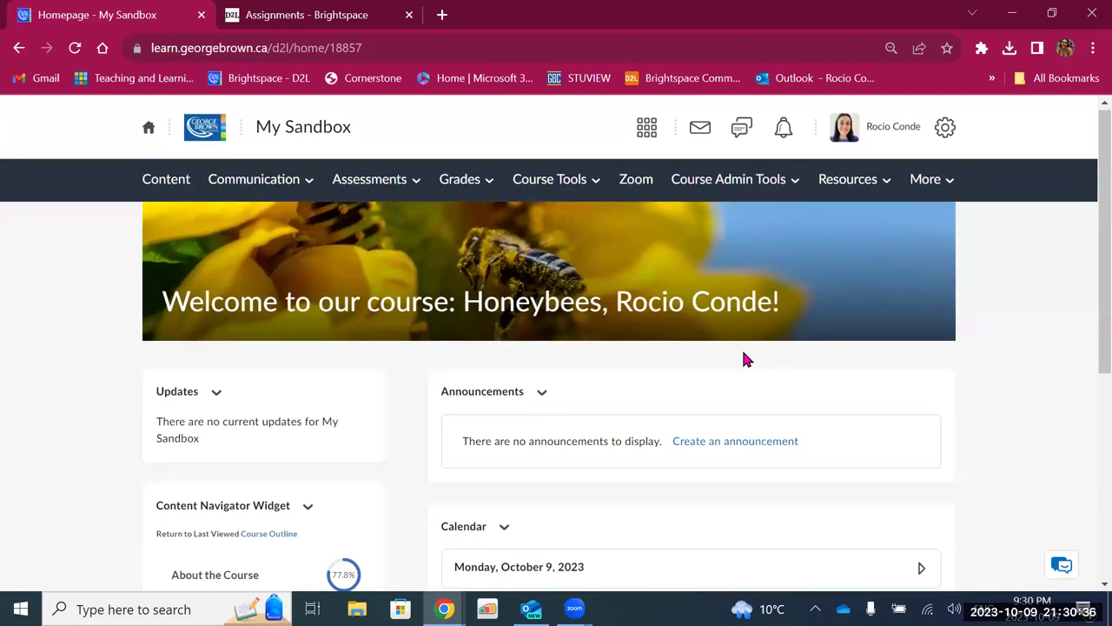
left_click(201, 133)
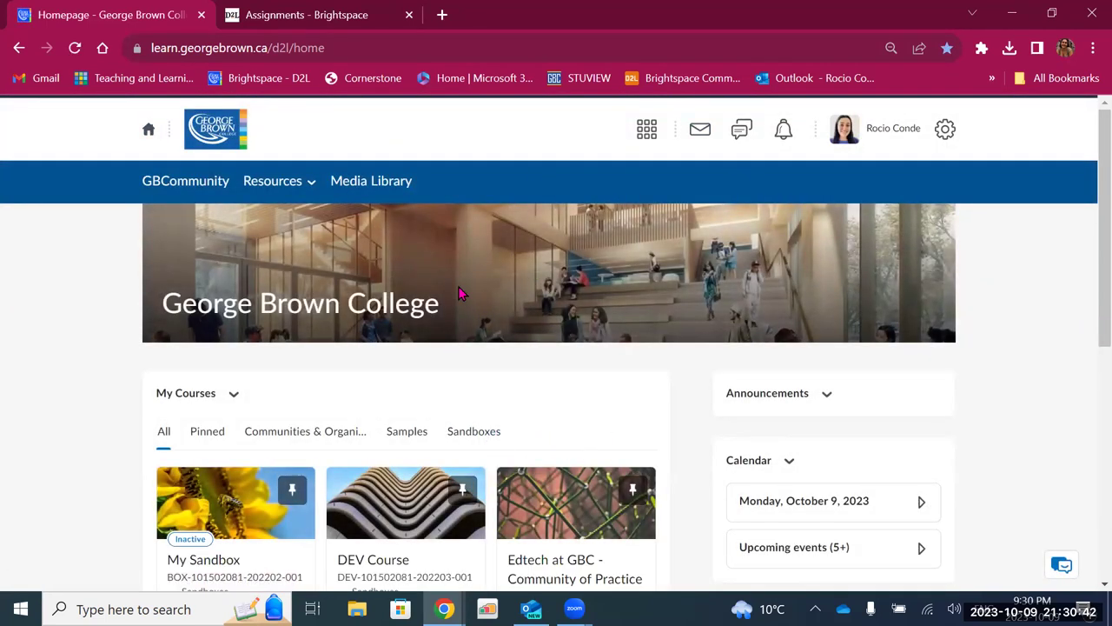
scroll(435, 295, "down", 3)
left_click(224, 316)
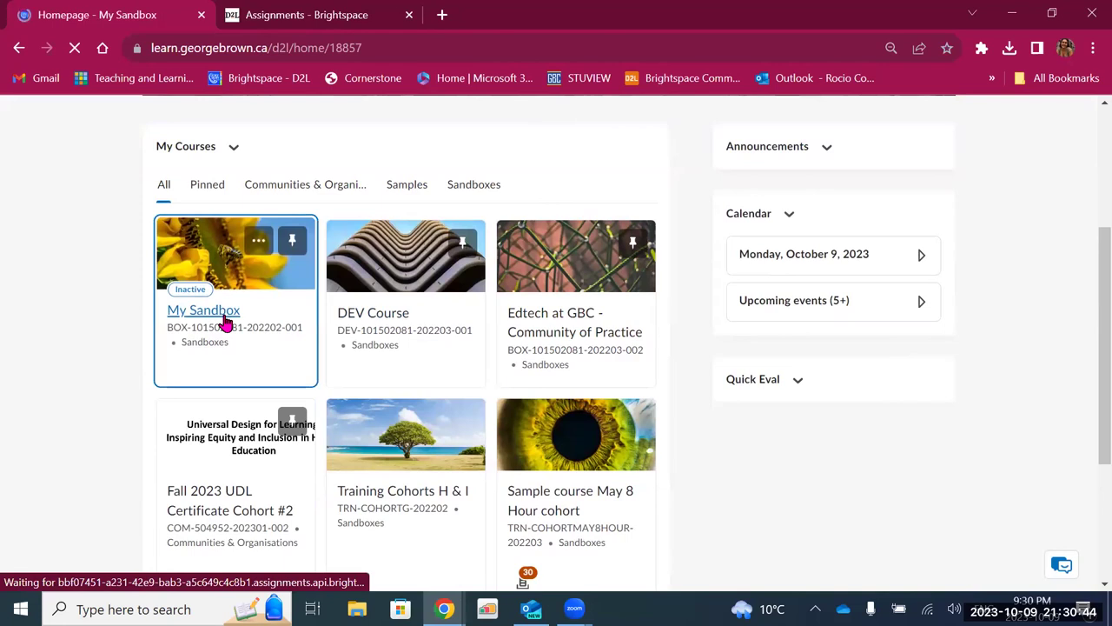